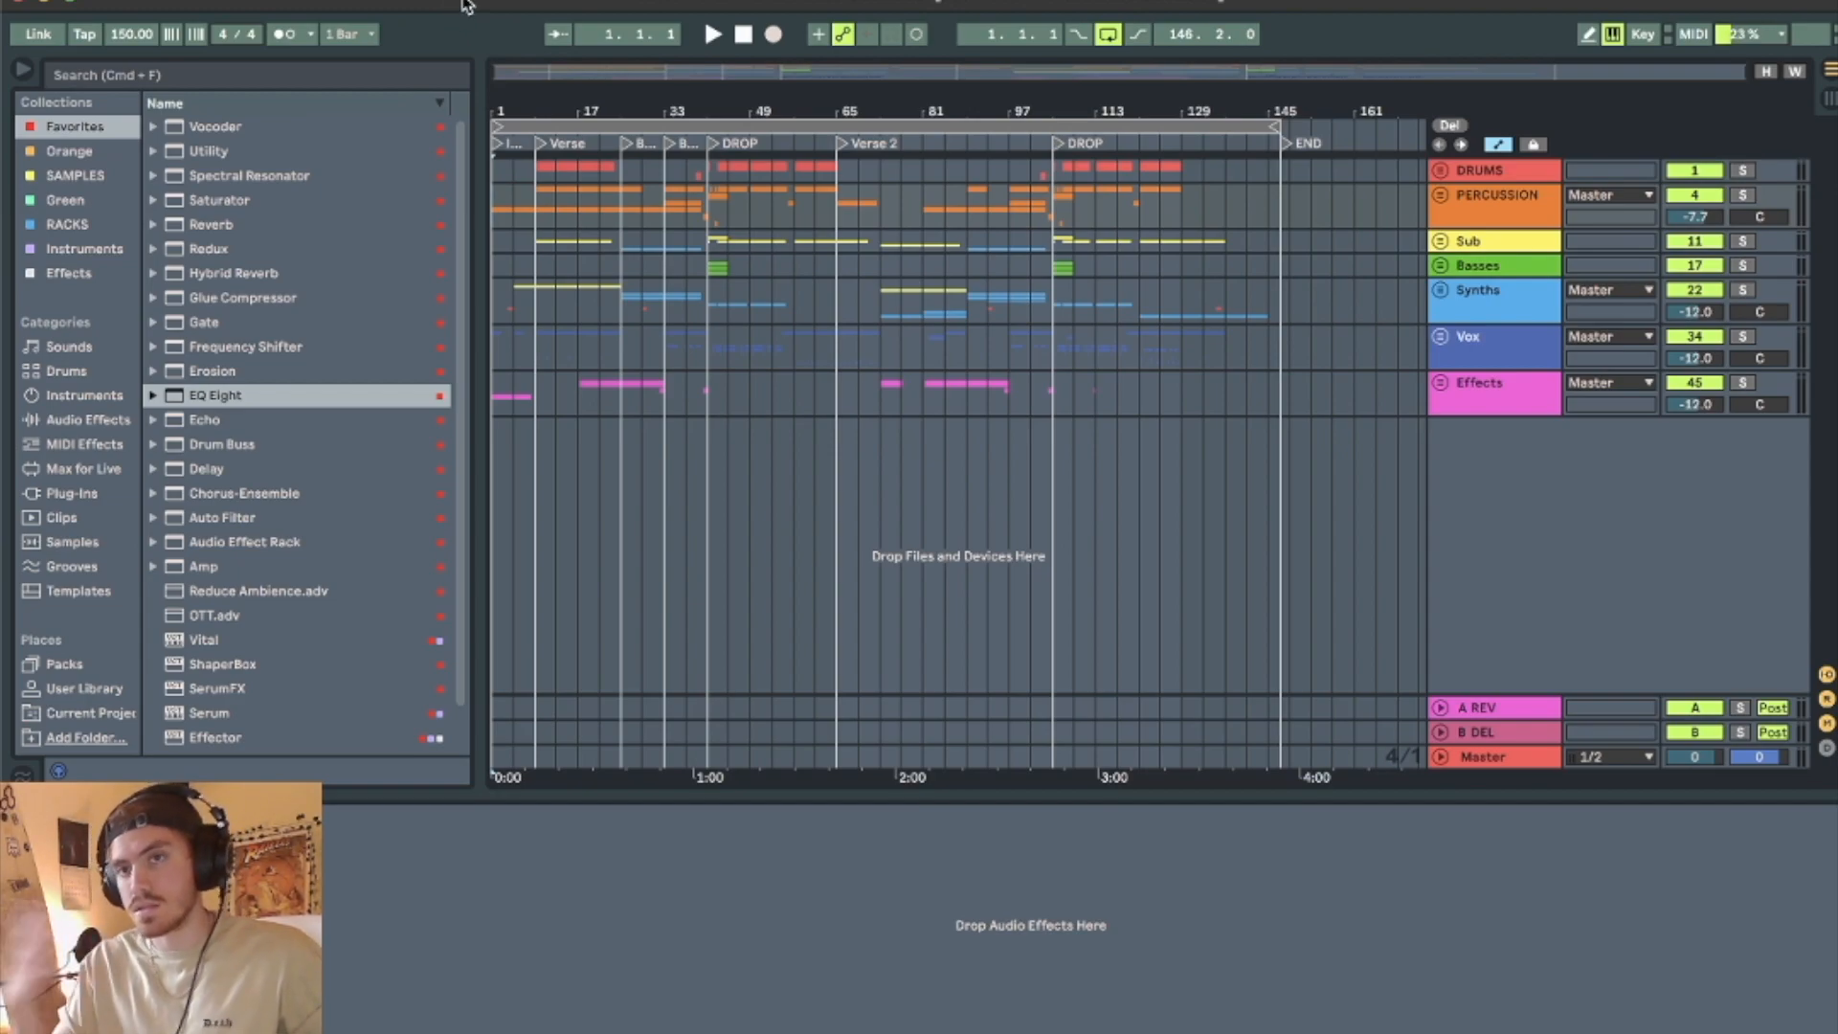
Play the arrangement from the buildup through the first drop.
{"action": "left_click_drag", "start_coordinate": [629, 100], "coordinate": [826, 101]}
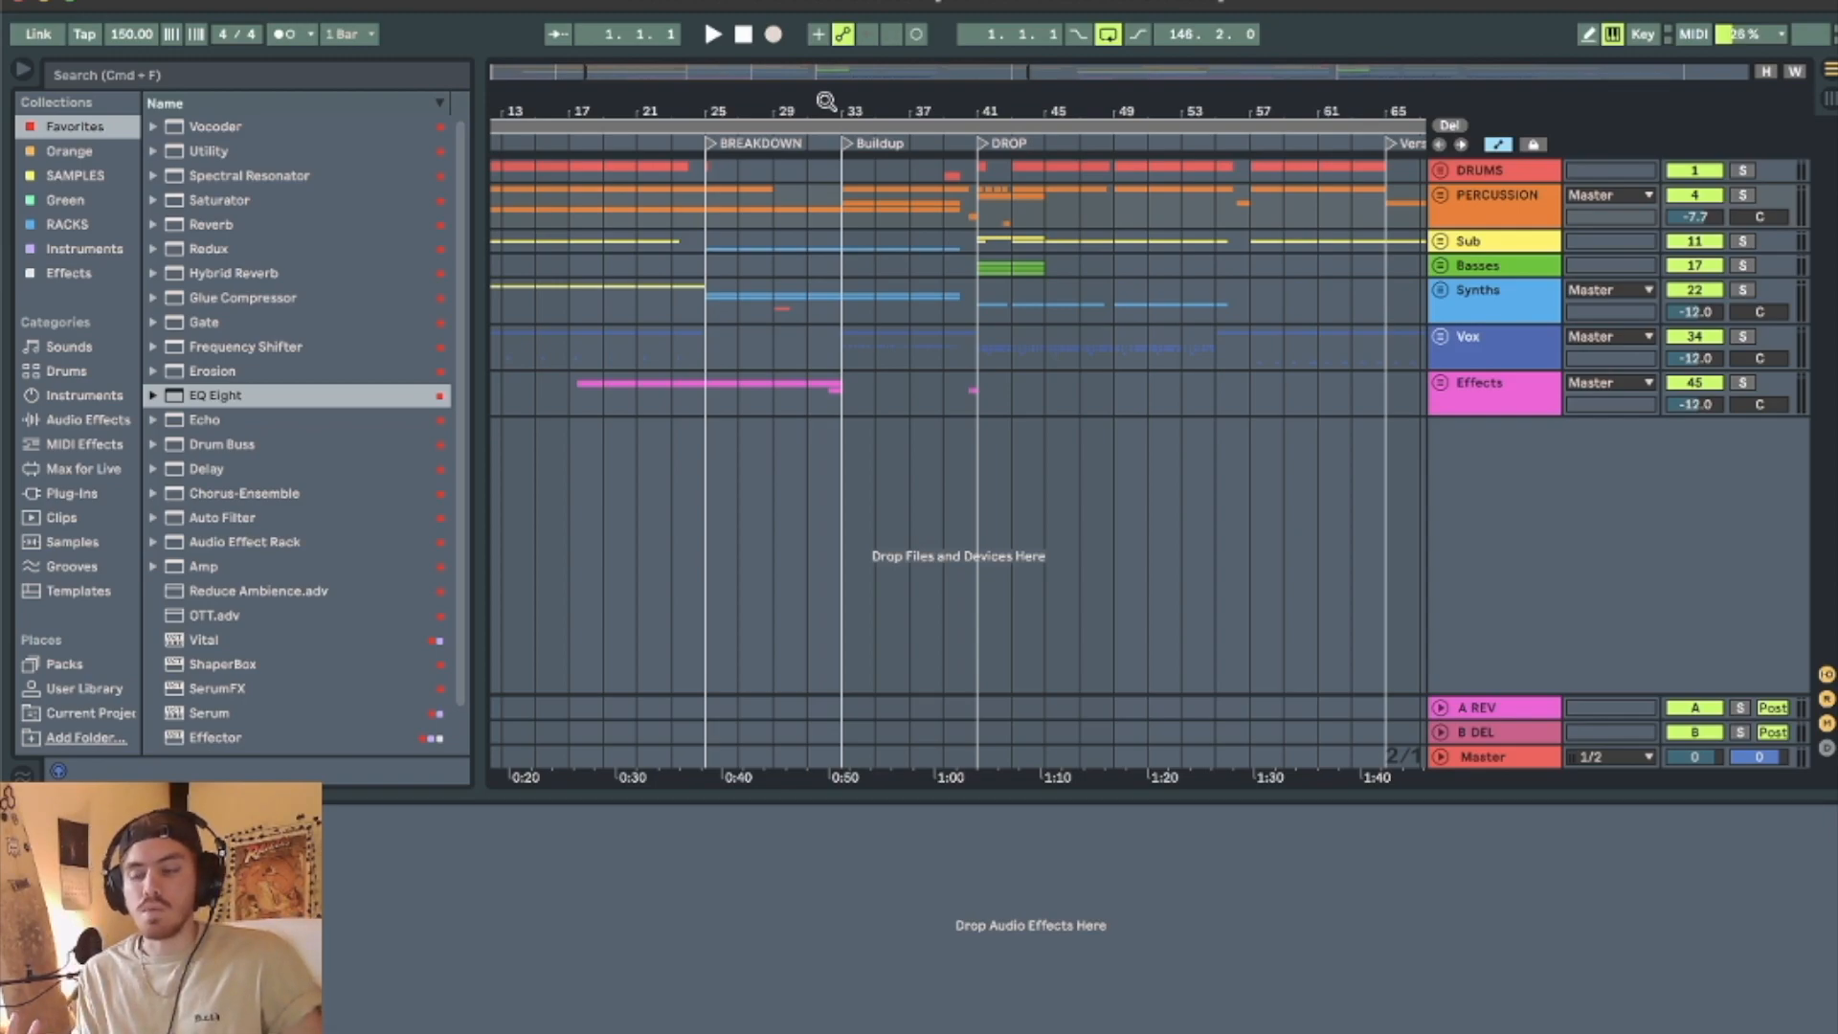
{"action": "left_click_drag", "start_coordinate": [882, 100], "coordinate": [883, 99]}
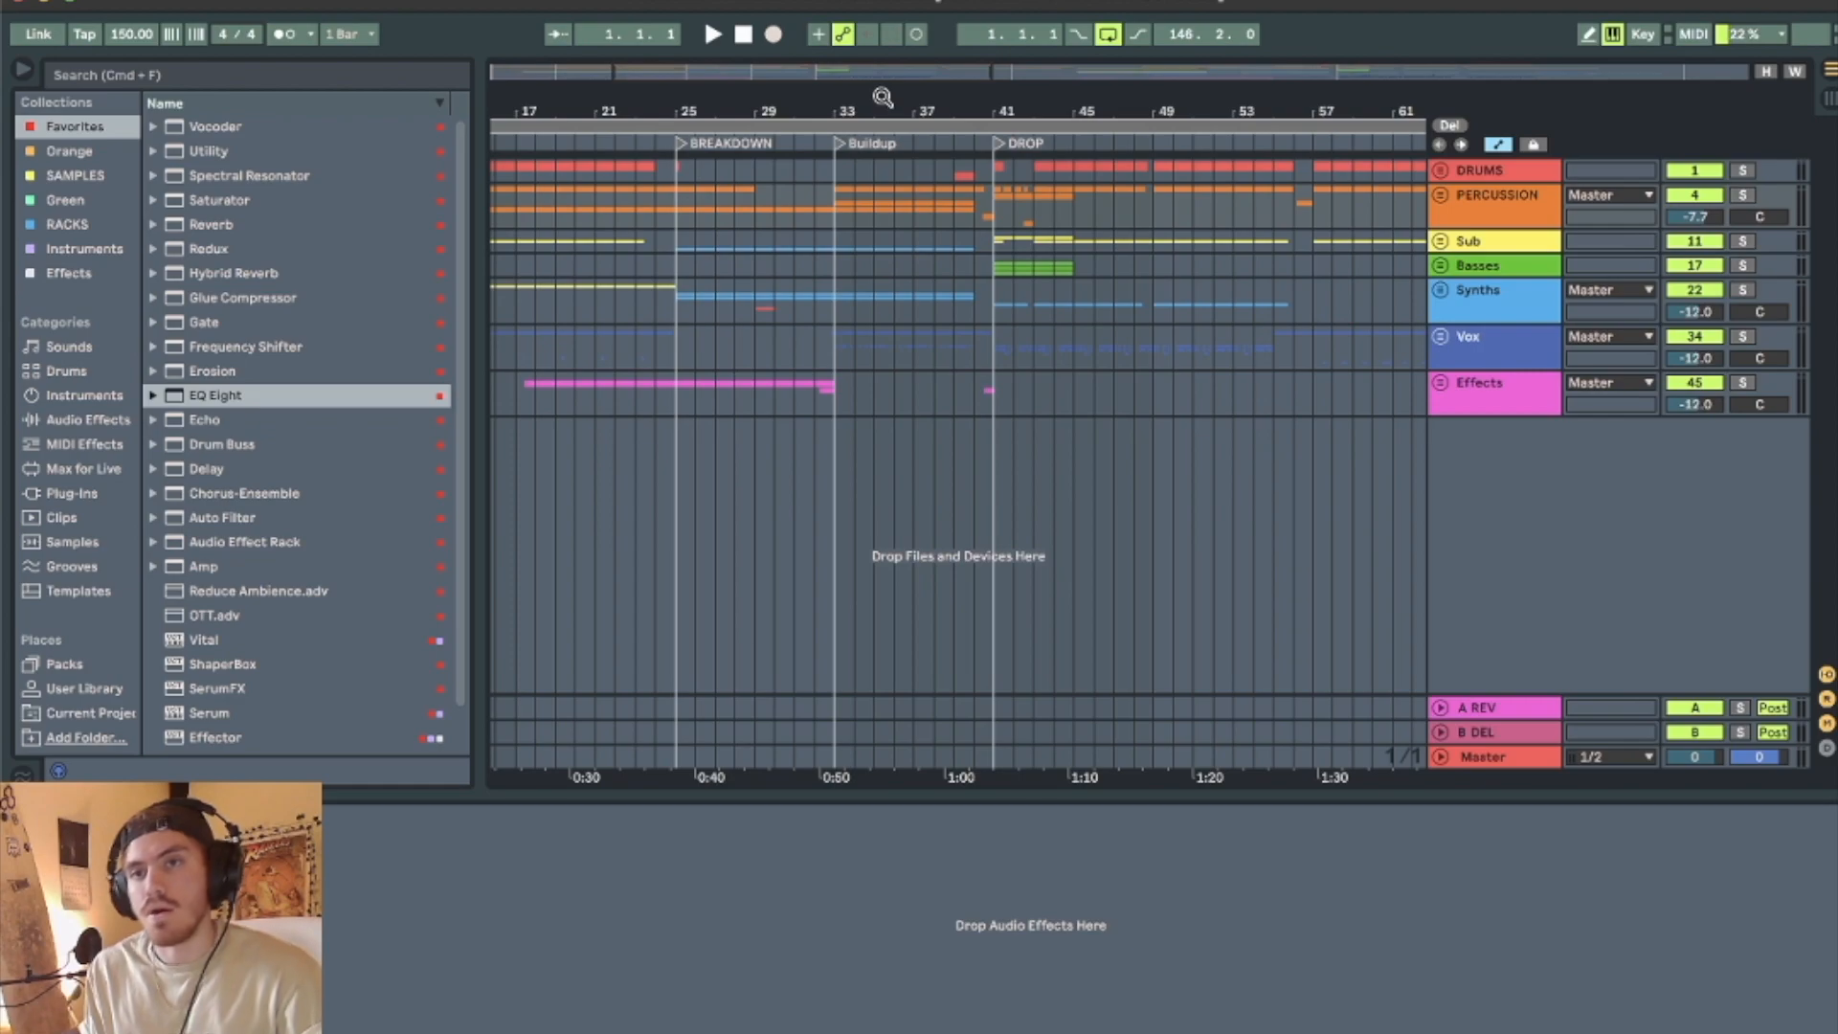
{"action": "left_click_drag", "start_coordinate": [925, 114], "coordinate": [774, 112]}
{"action": "left_click", "coordinate": [702, 133]}
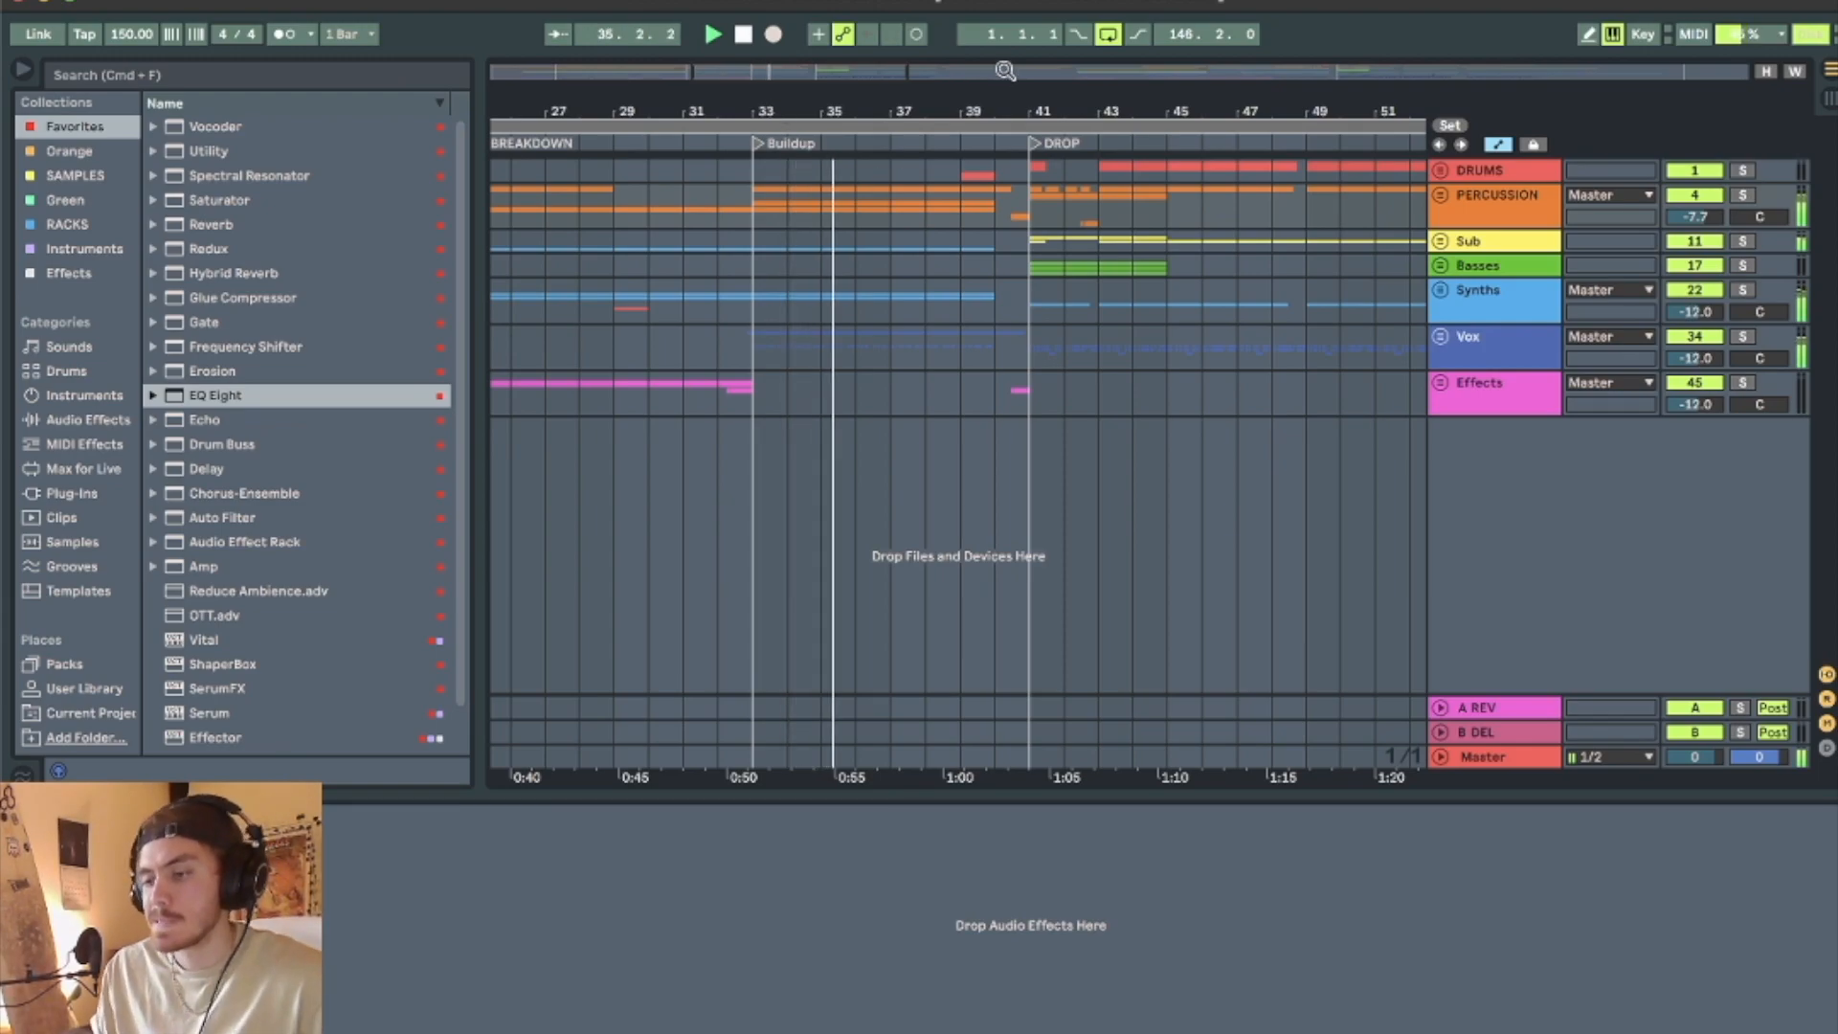
{"action": "left_click_drag", "start_coordinate": [1002, 111], "coordinate": [842, 109]}
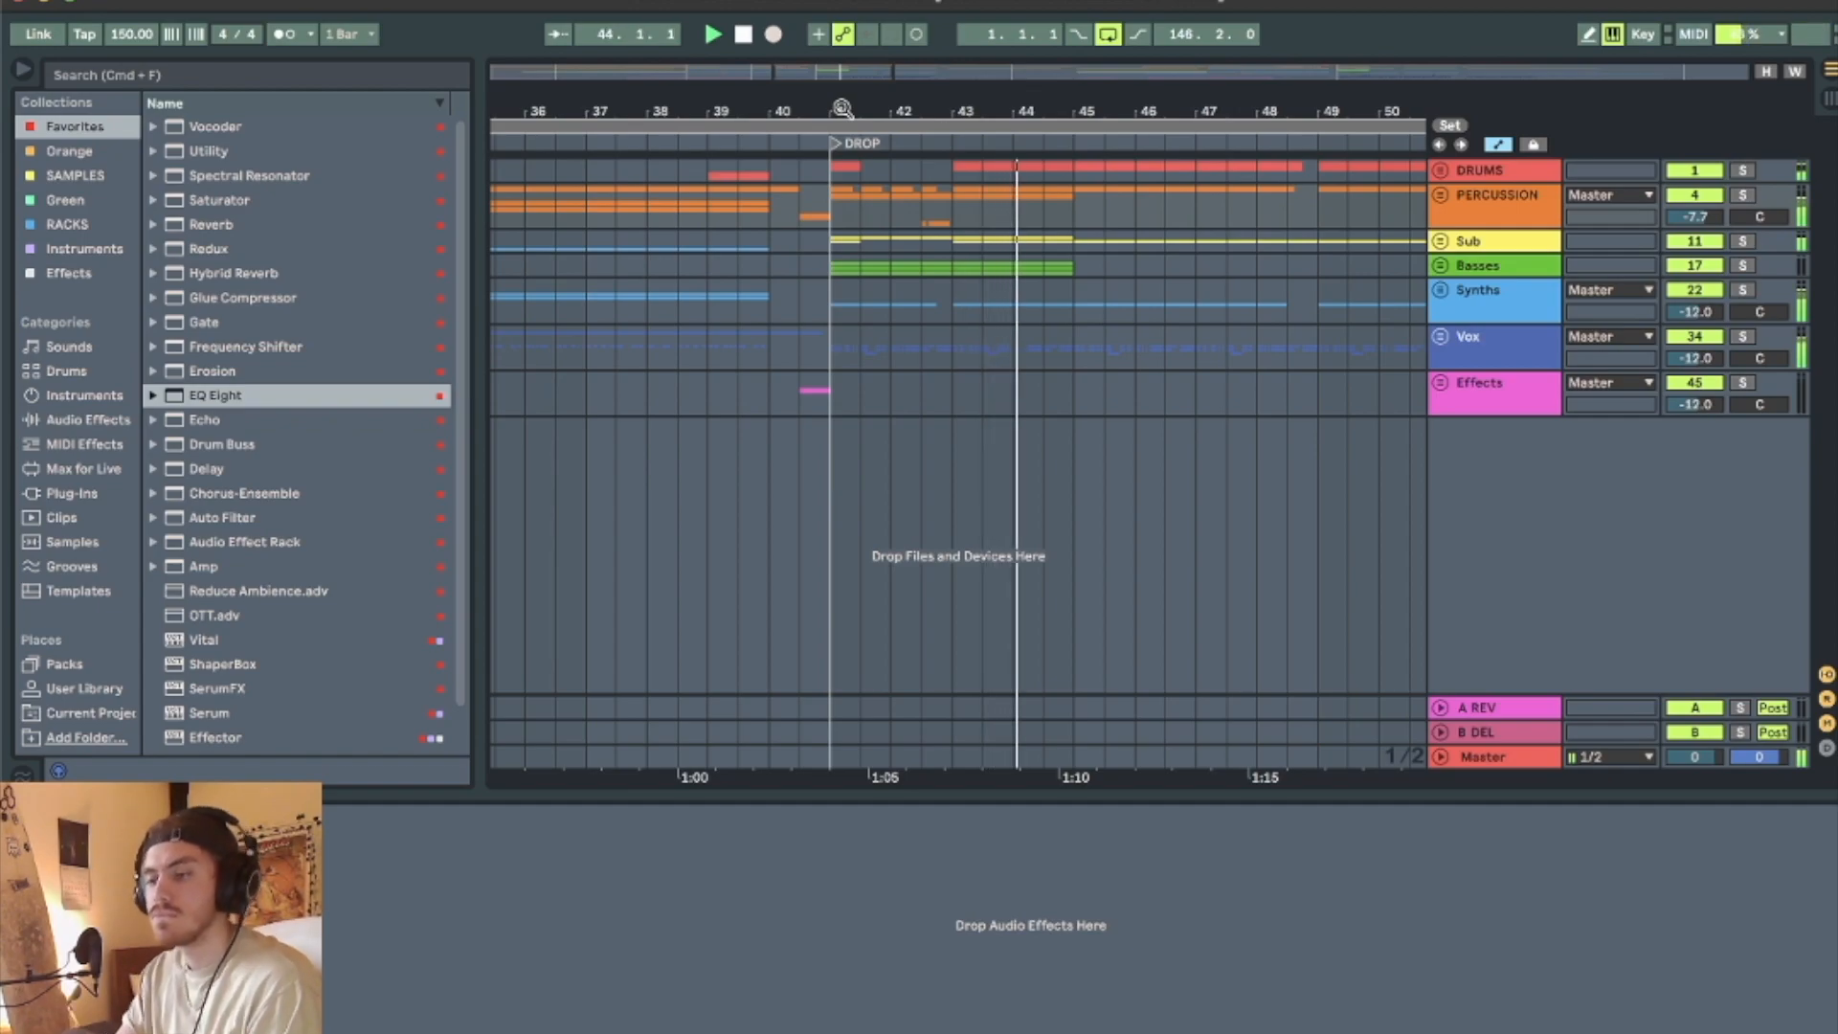
{"action": "left_click_drag", "start_coordinate": [1014, 105], "coordinate": [806, 102]}
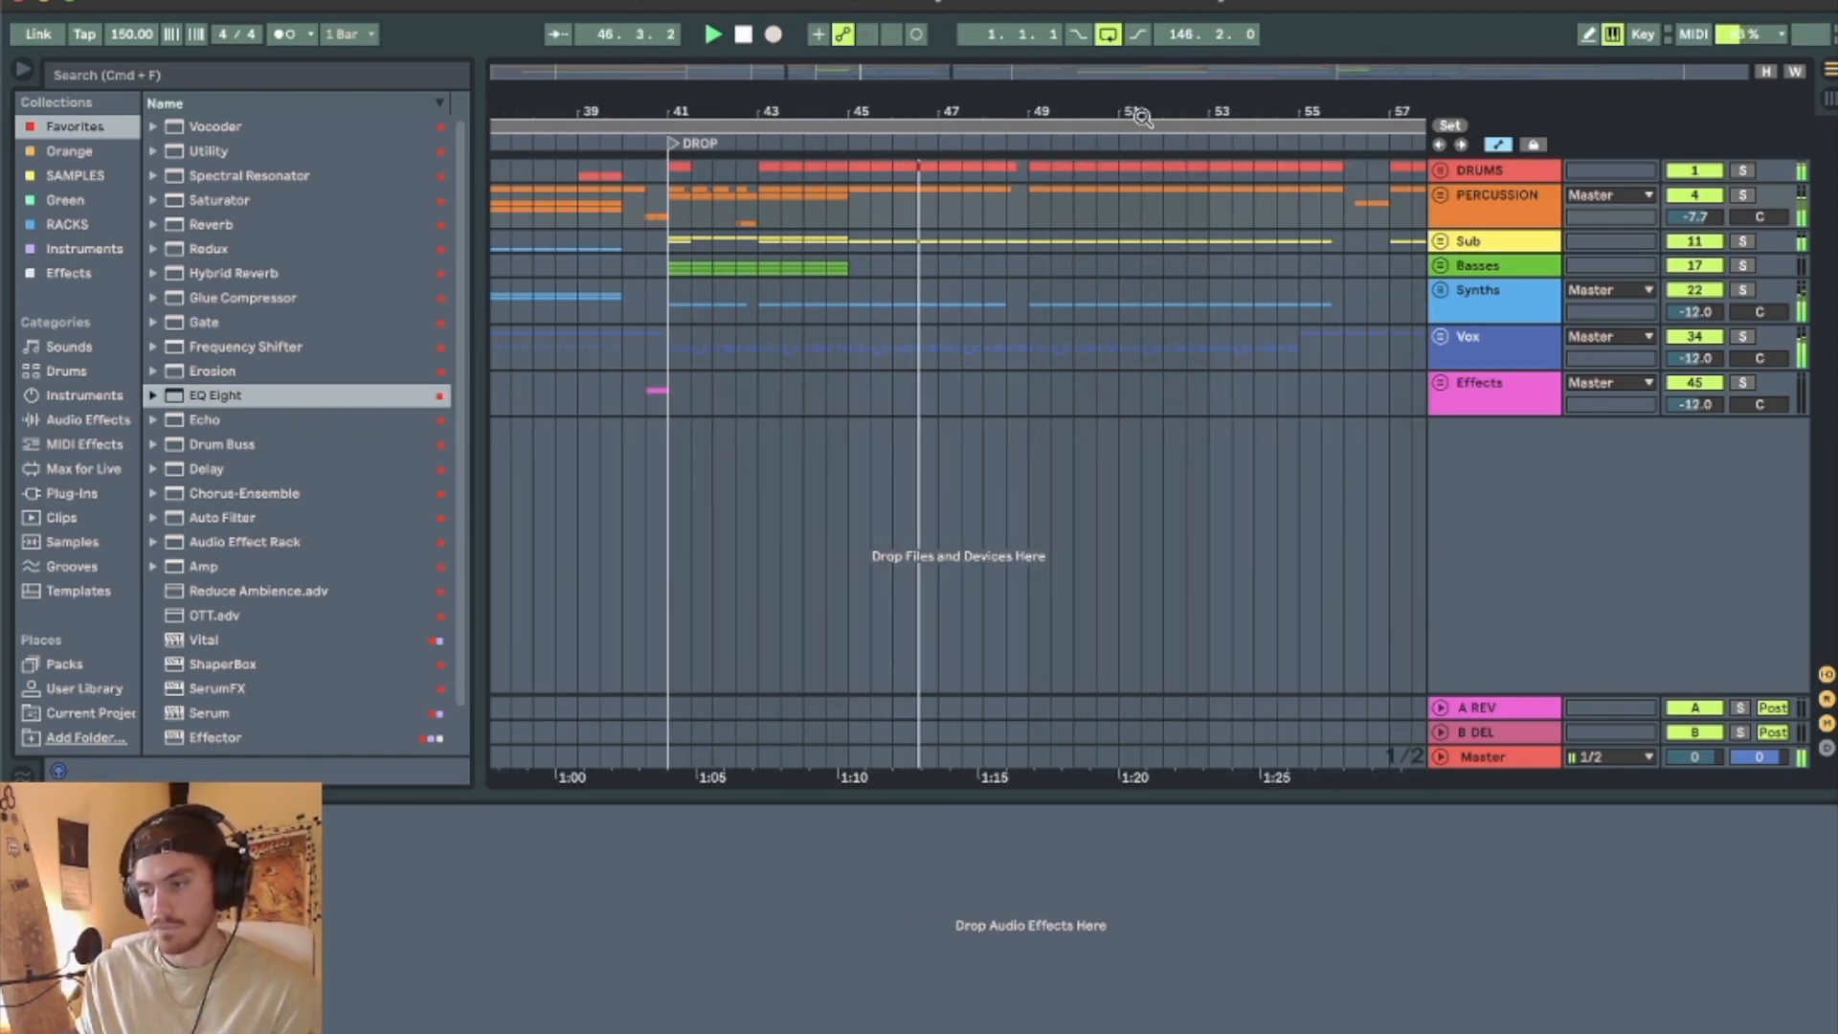
{"action": "left_click_drag", "start_coordinate": [1137, 116], "coordinate": [1098, 103]}
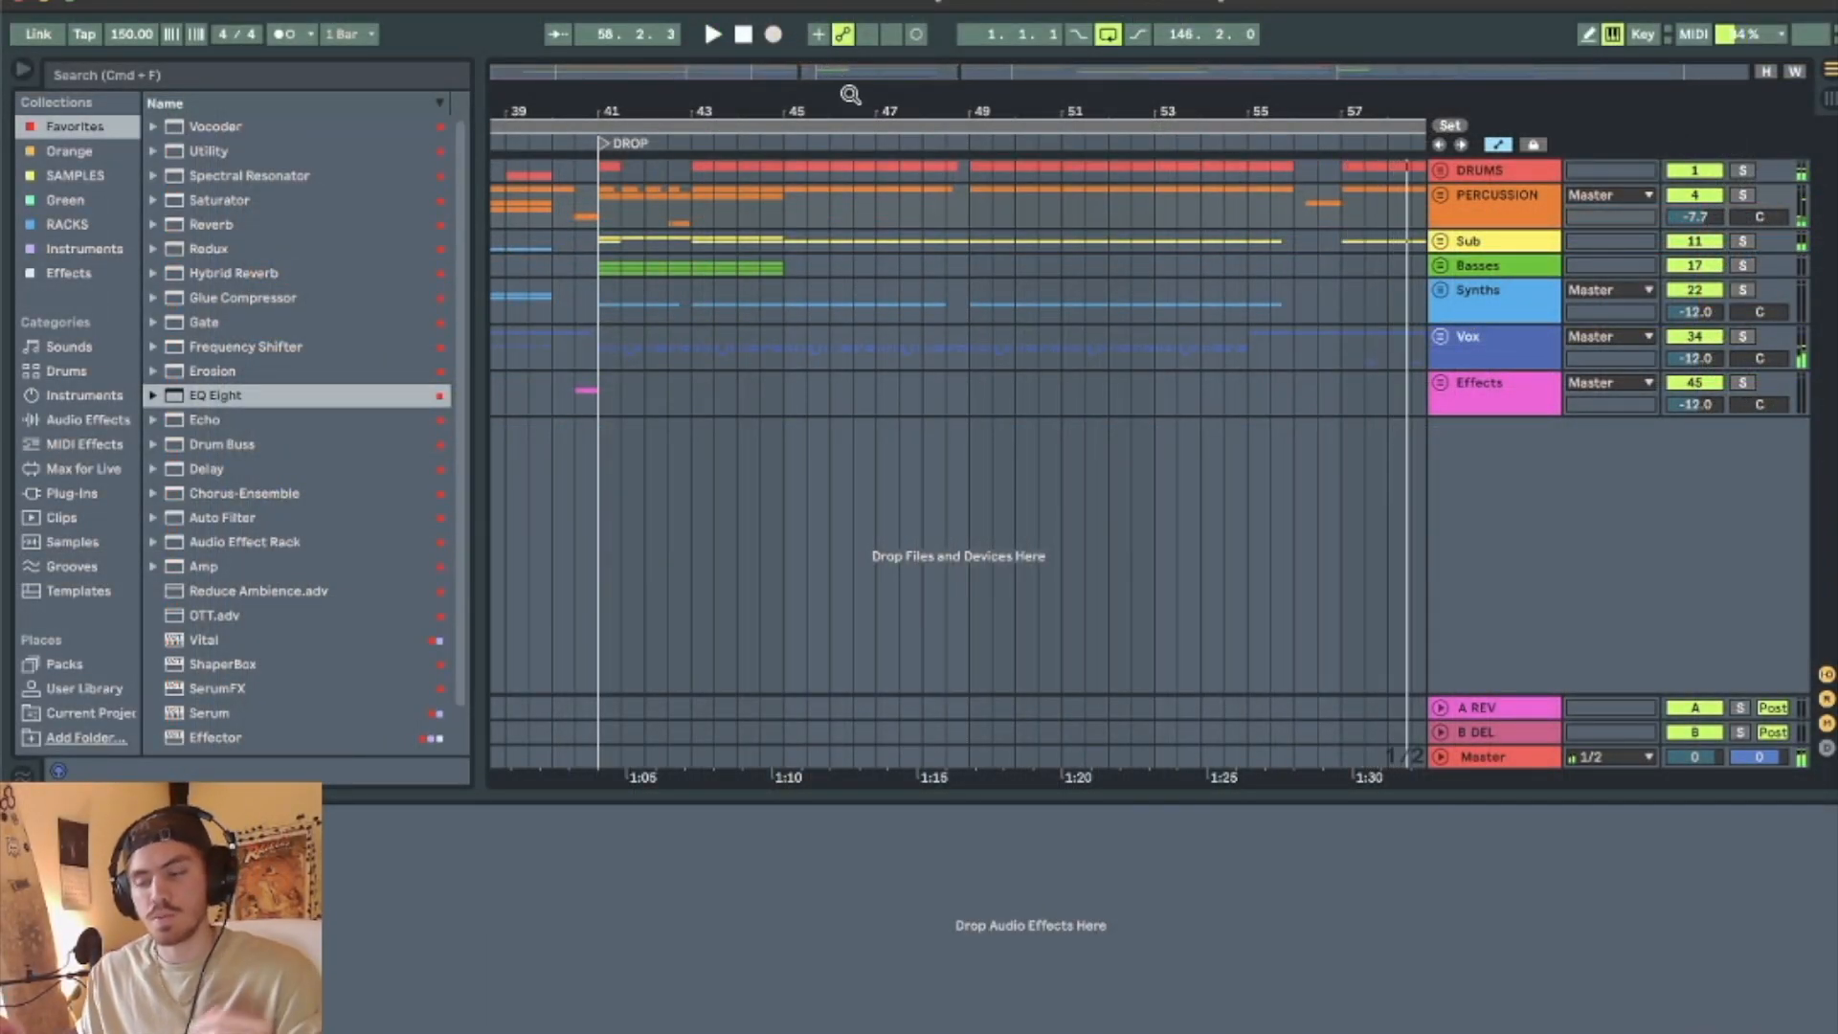
Unfold the Vox group and its Vocal Chords subgroup.
{"action": "left_click_drag", "start_coordinate": [861, 109], "coordinate": [922, 101]}
{"action": "left_click", "coordinate": [1441, 337]}
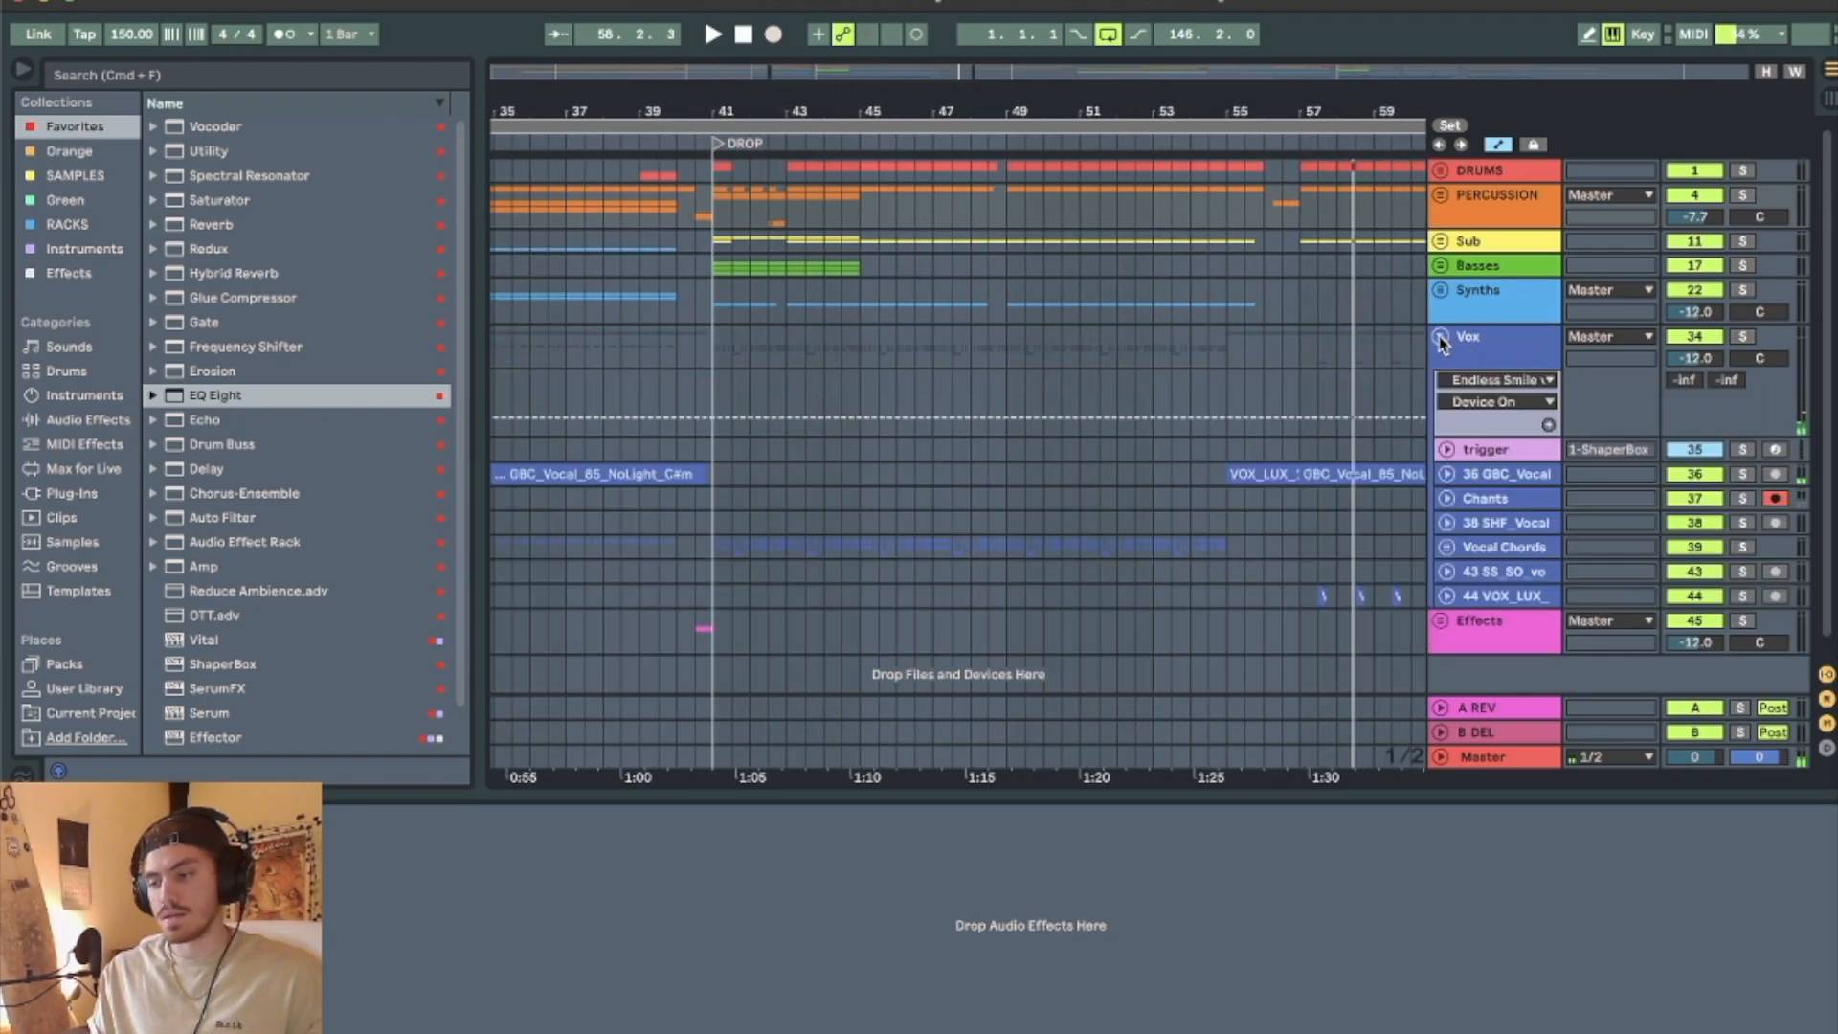
{"action": "scroll", "coordinate": [1088, 422], "scroll_direction": "down", "scroll_amount": 1}
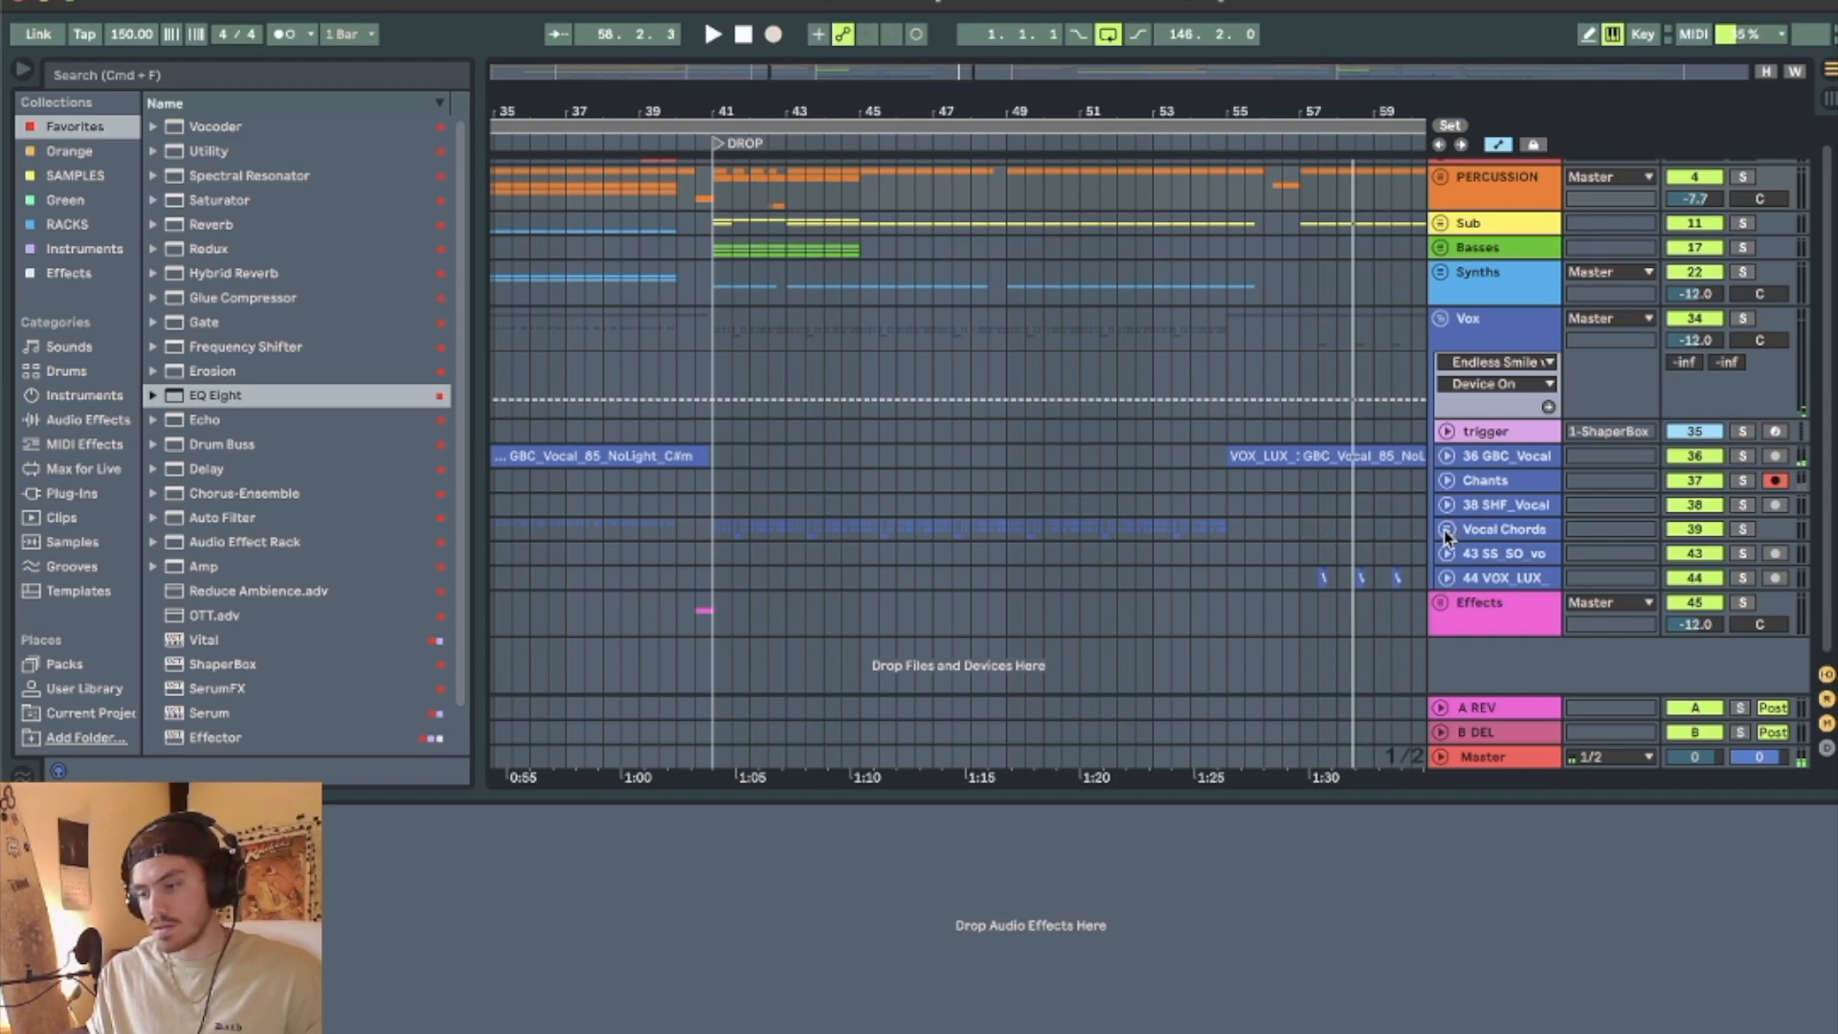
{"action": "left_click", "coordinate": [1465, 534]}
{"action": "left_click", "coordinate": [1447, 532]}
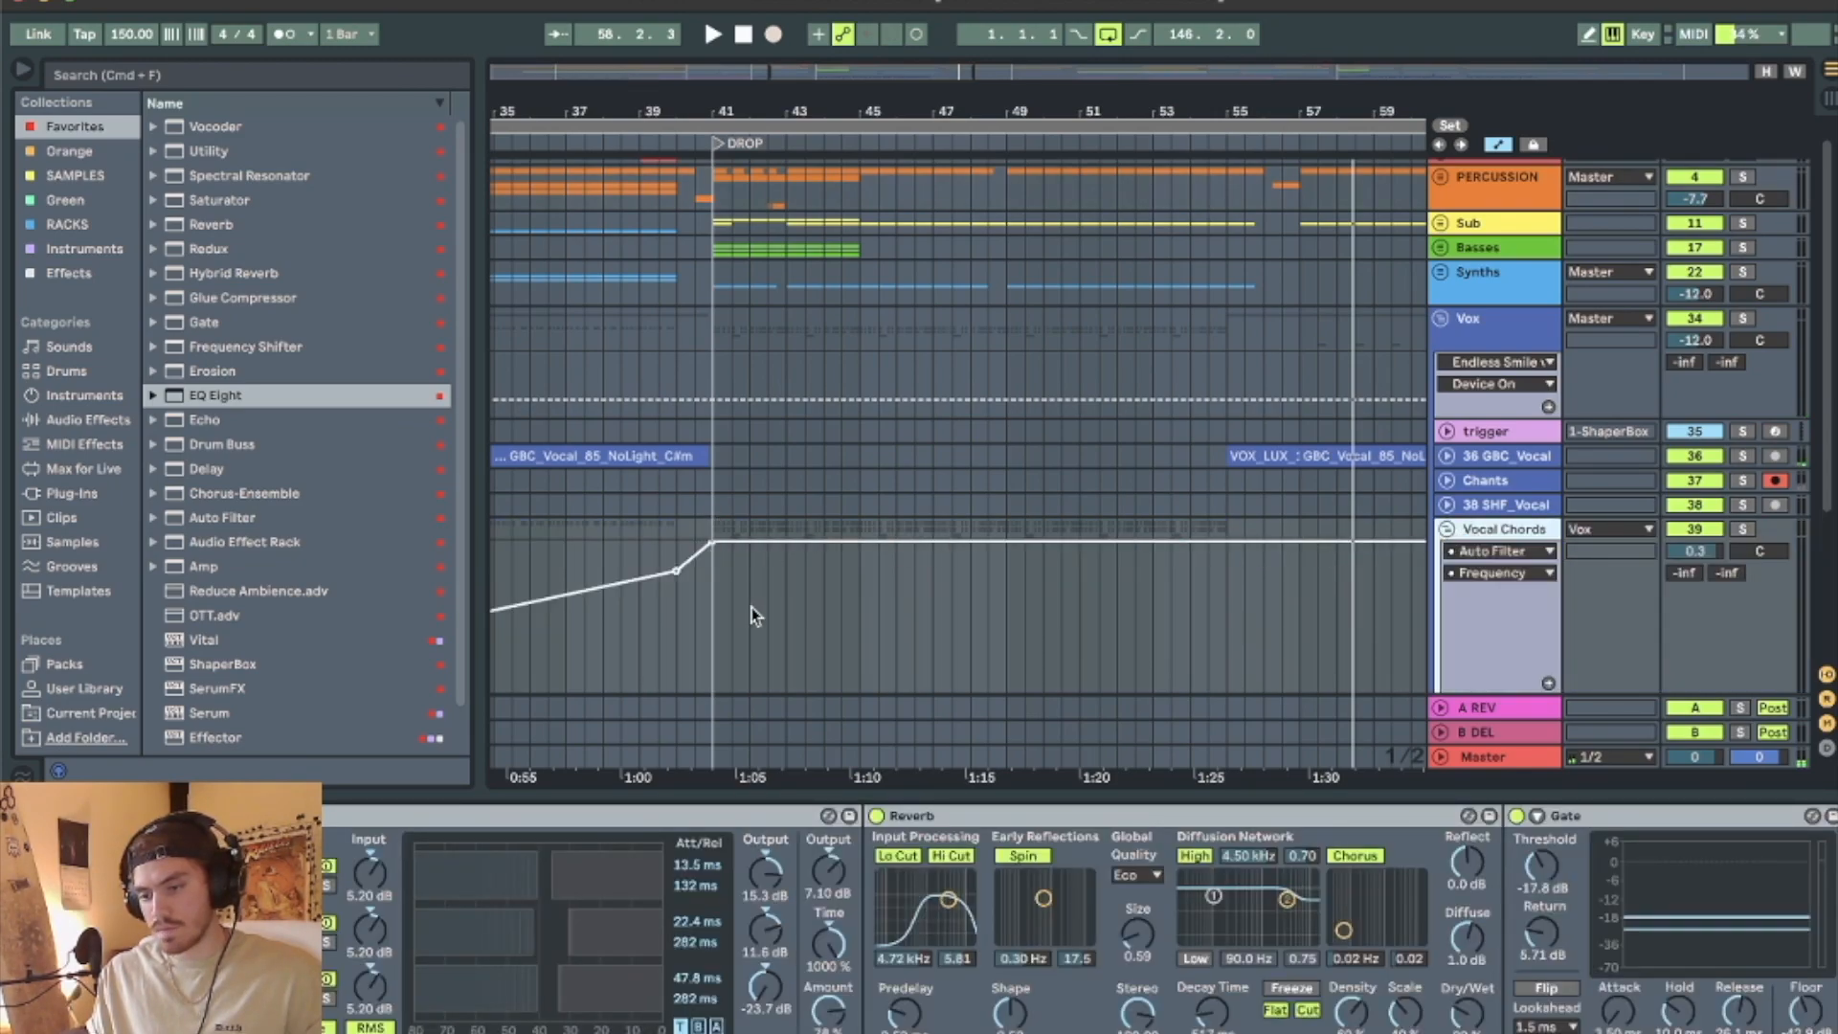
Solo the Vocal Chords group and play it from the start of the drop at bar 41.
{"action": "scroll", "coordinate": [749, 617], "scroll_direction": "down", "scroll_amount": 1}
{"action": "left_click", "coordinate": [709, 538]}
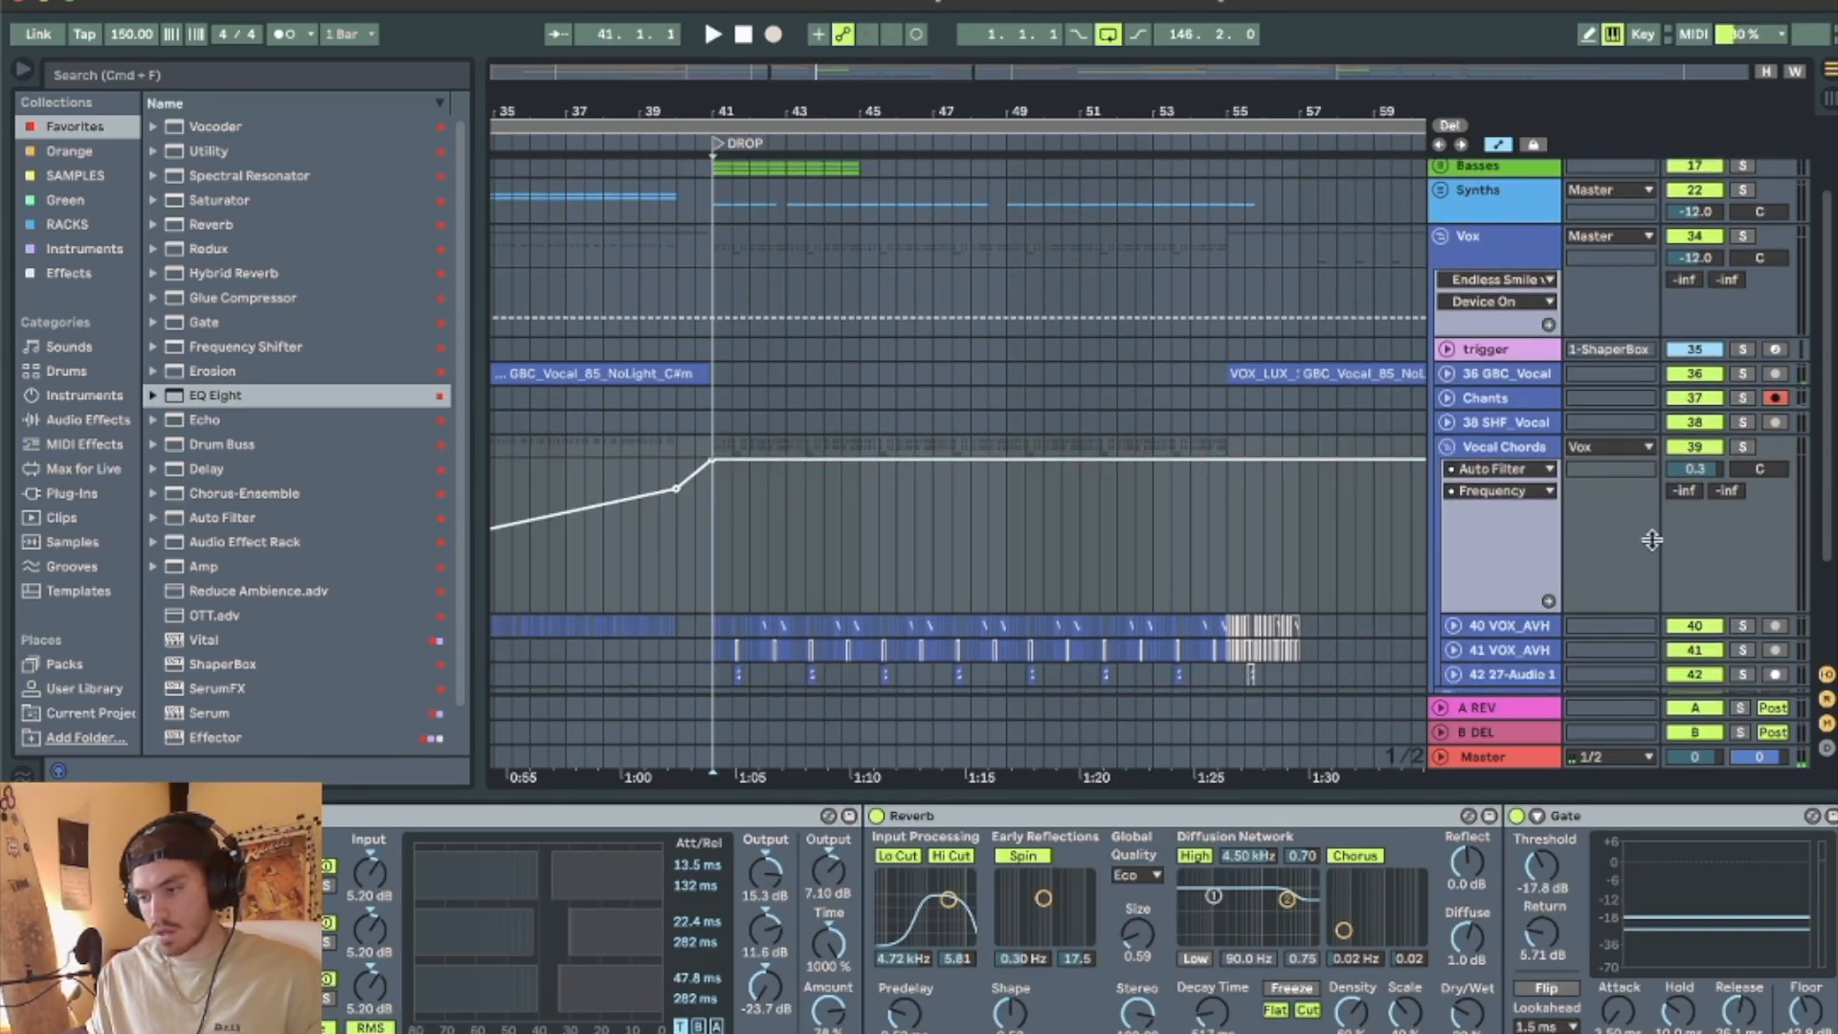
{"action": "left_click", "coordinate": [1527, 454]}
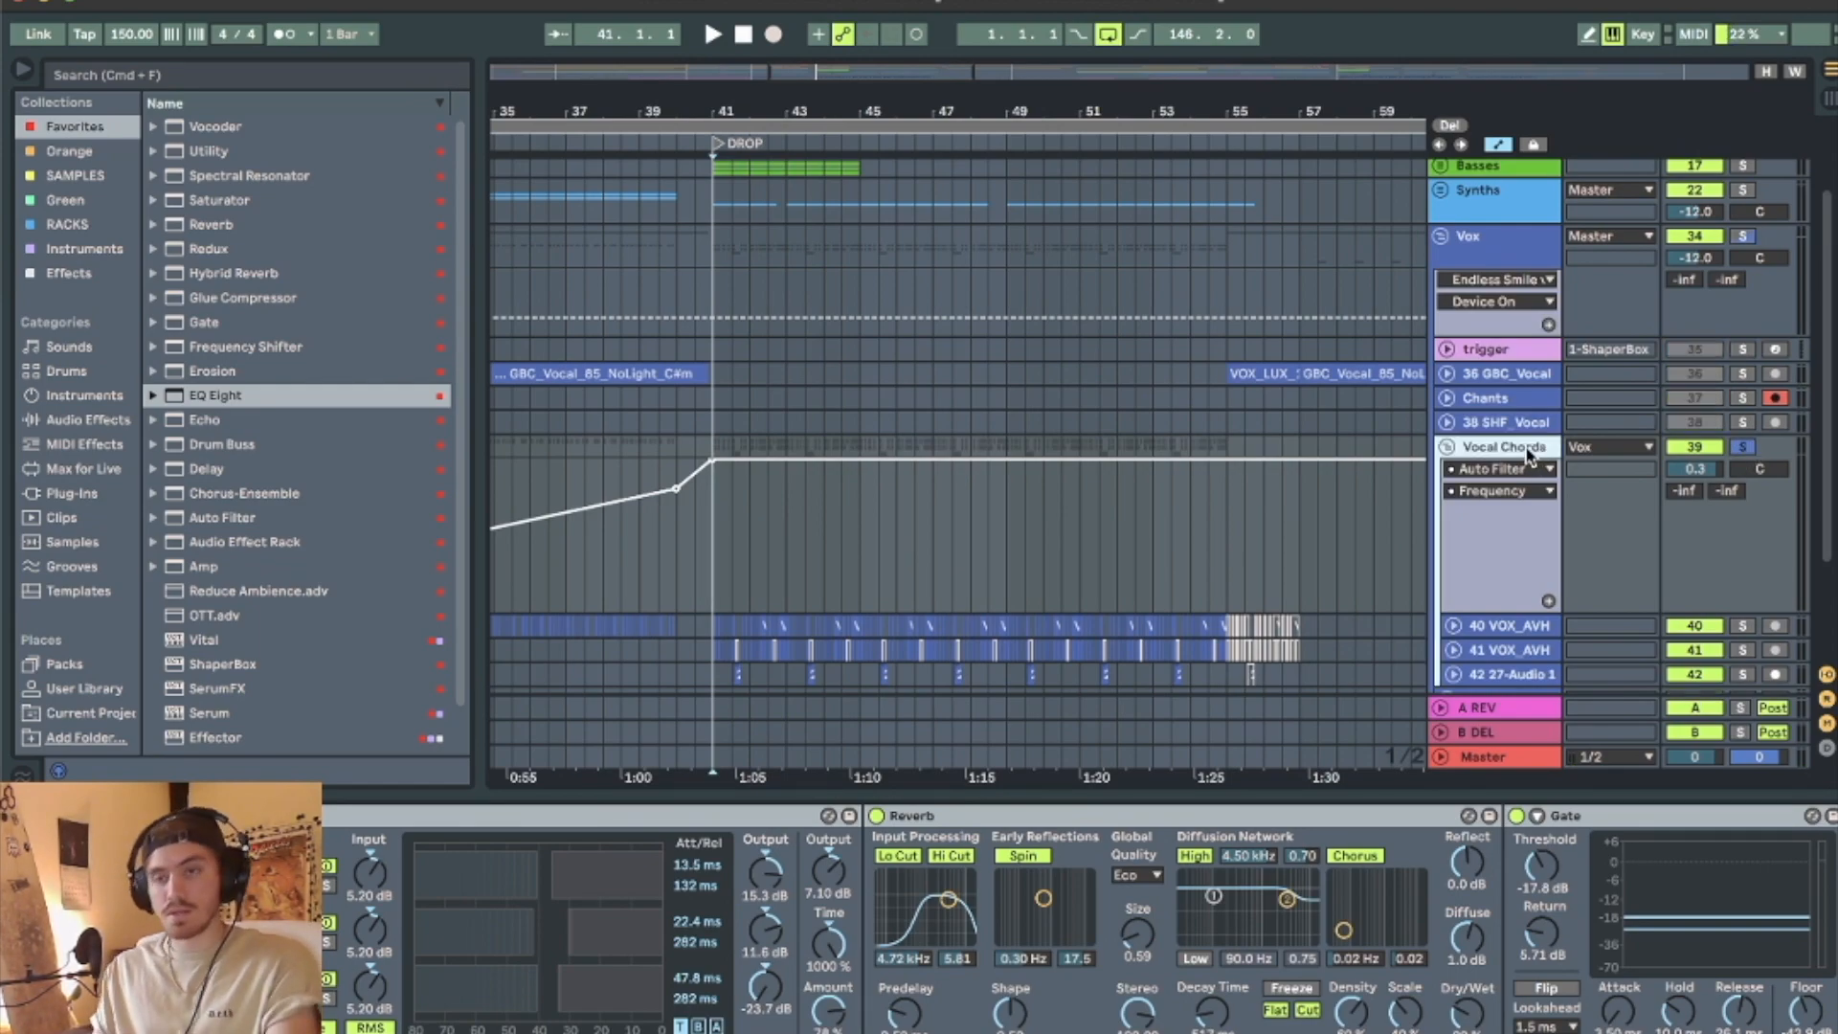
{"action": "key", "text": "space"}
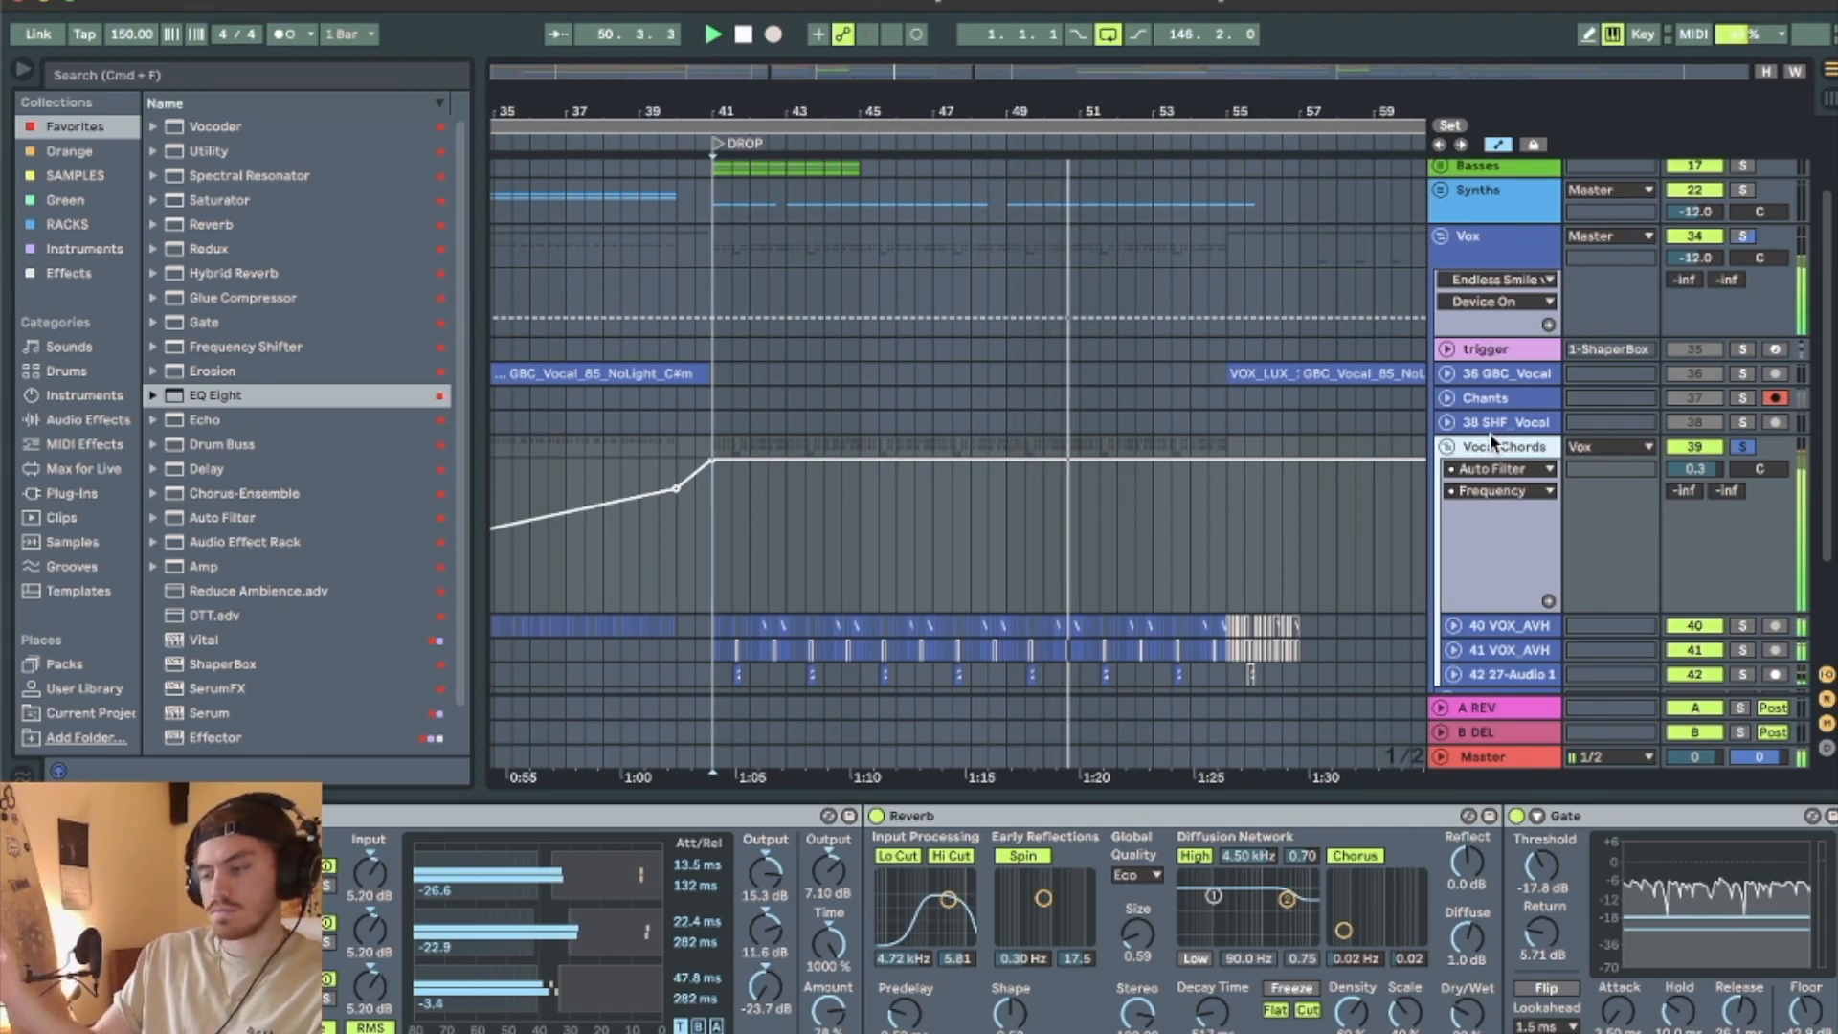
{"action": "key", "text": "space"}
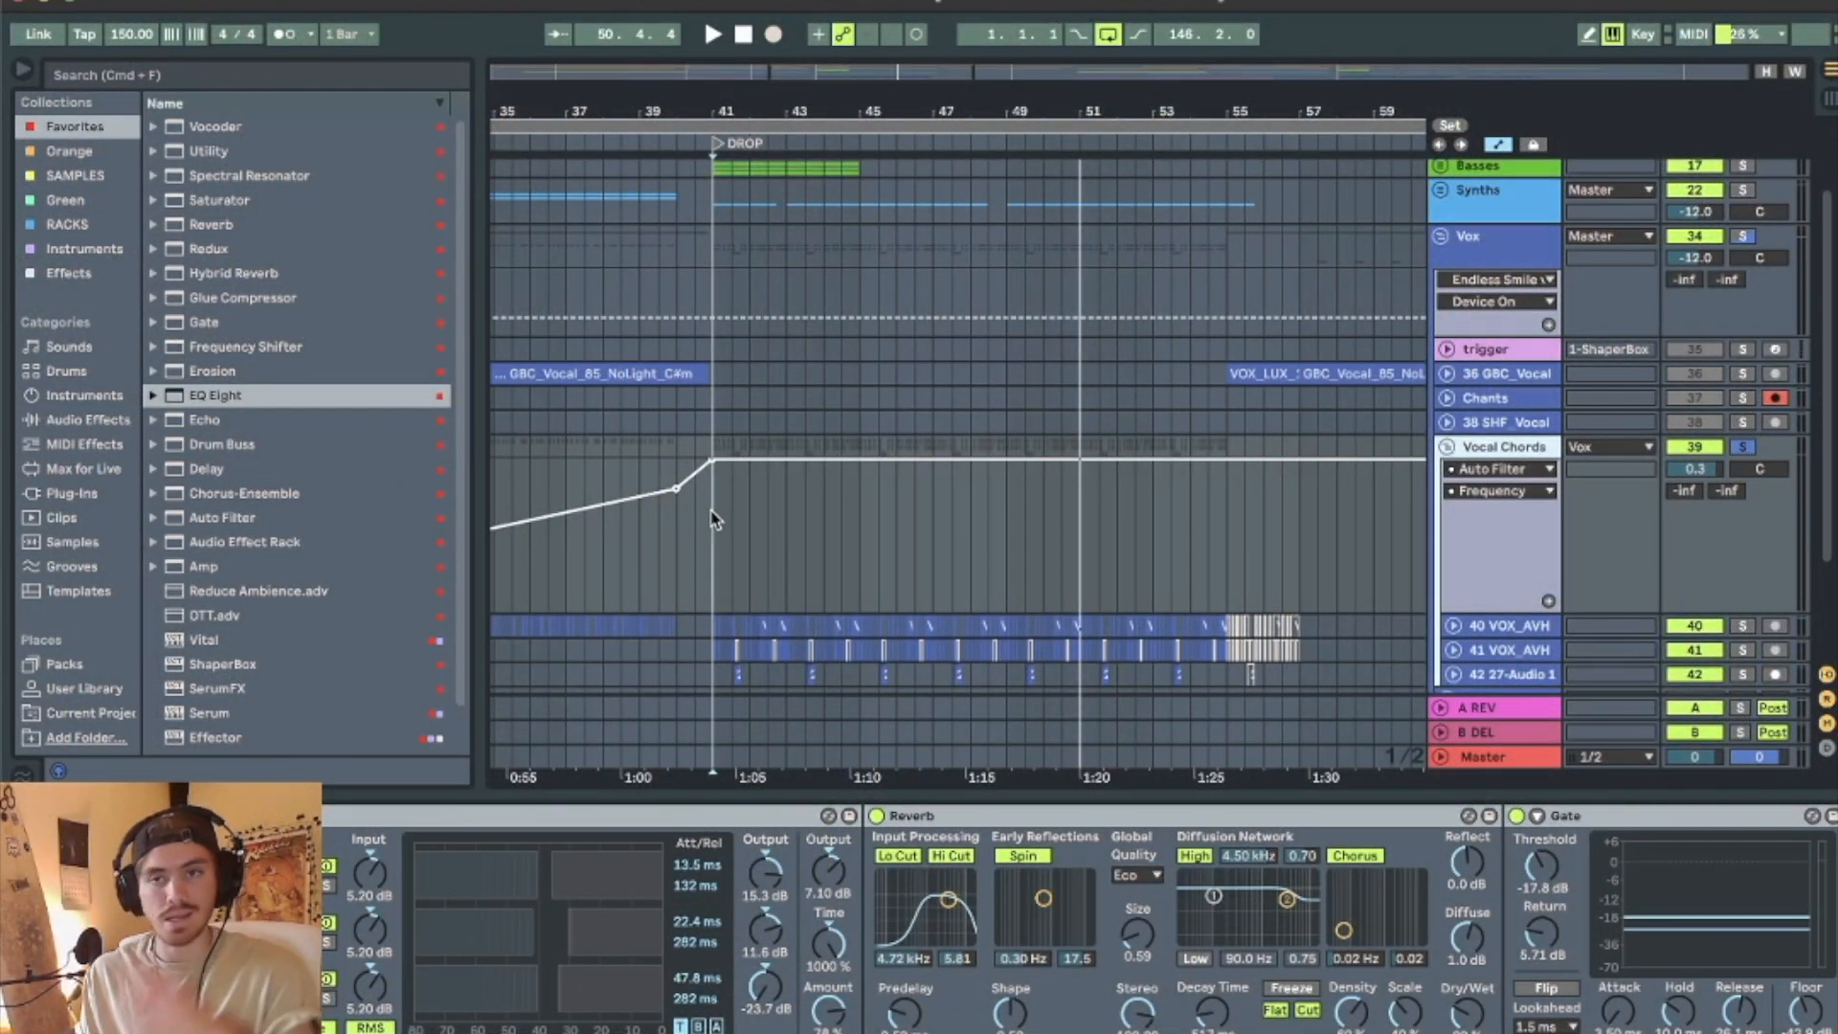
Solo and unfold the Synths group, and listen to it from the start of the drop.
{"action": "scroll", "coordinate": [804, 462], "scroll_direction": "up", "scroll_amount": 3}
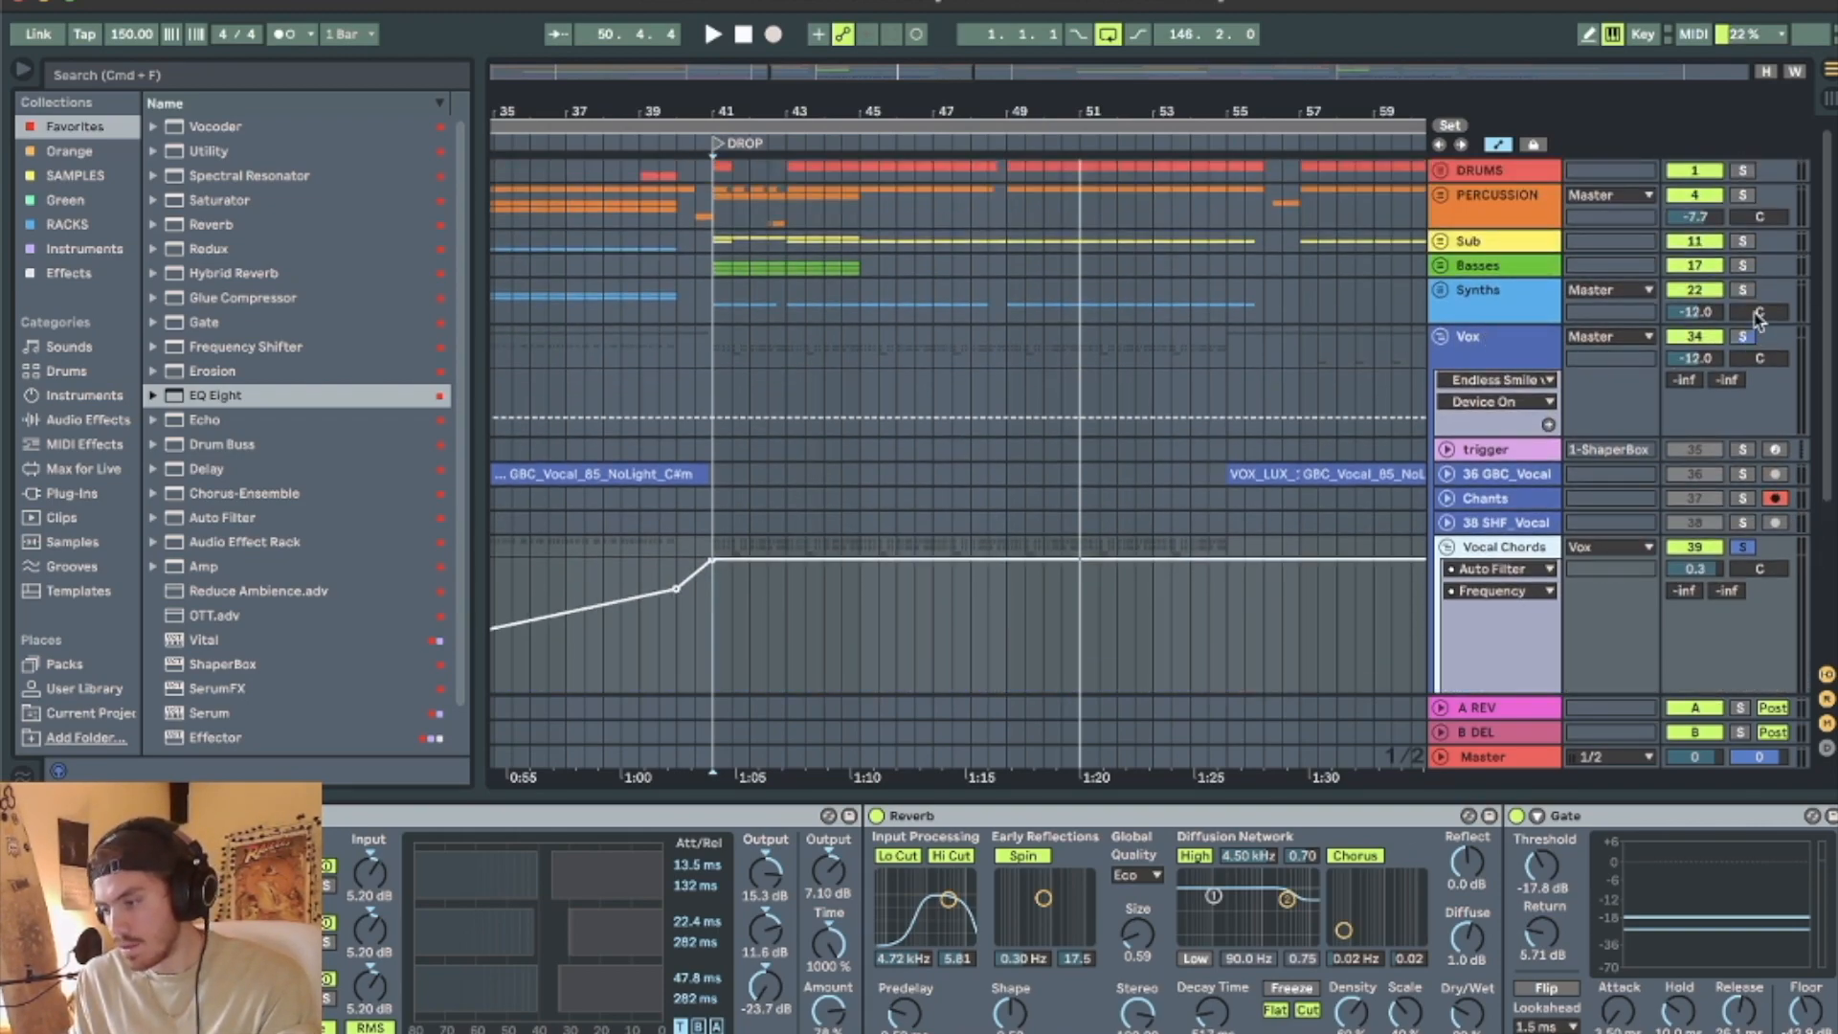
{"action": "left_click", "coordinate": [1543, 313]}
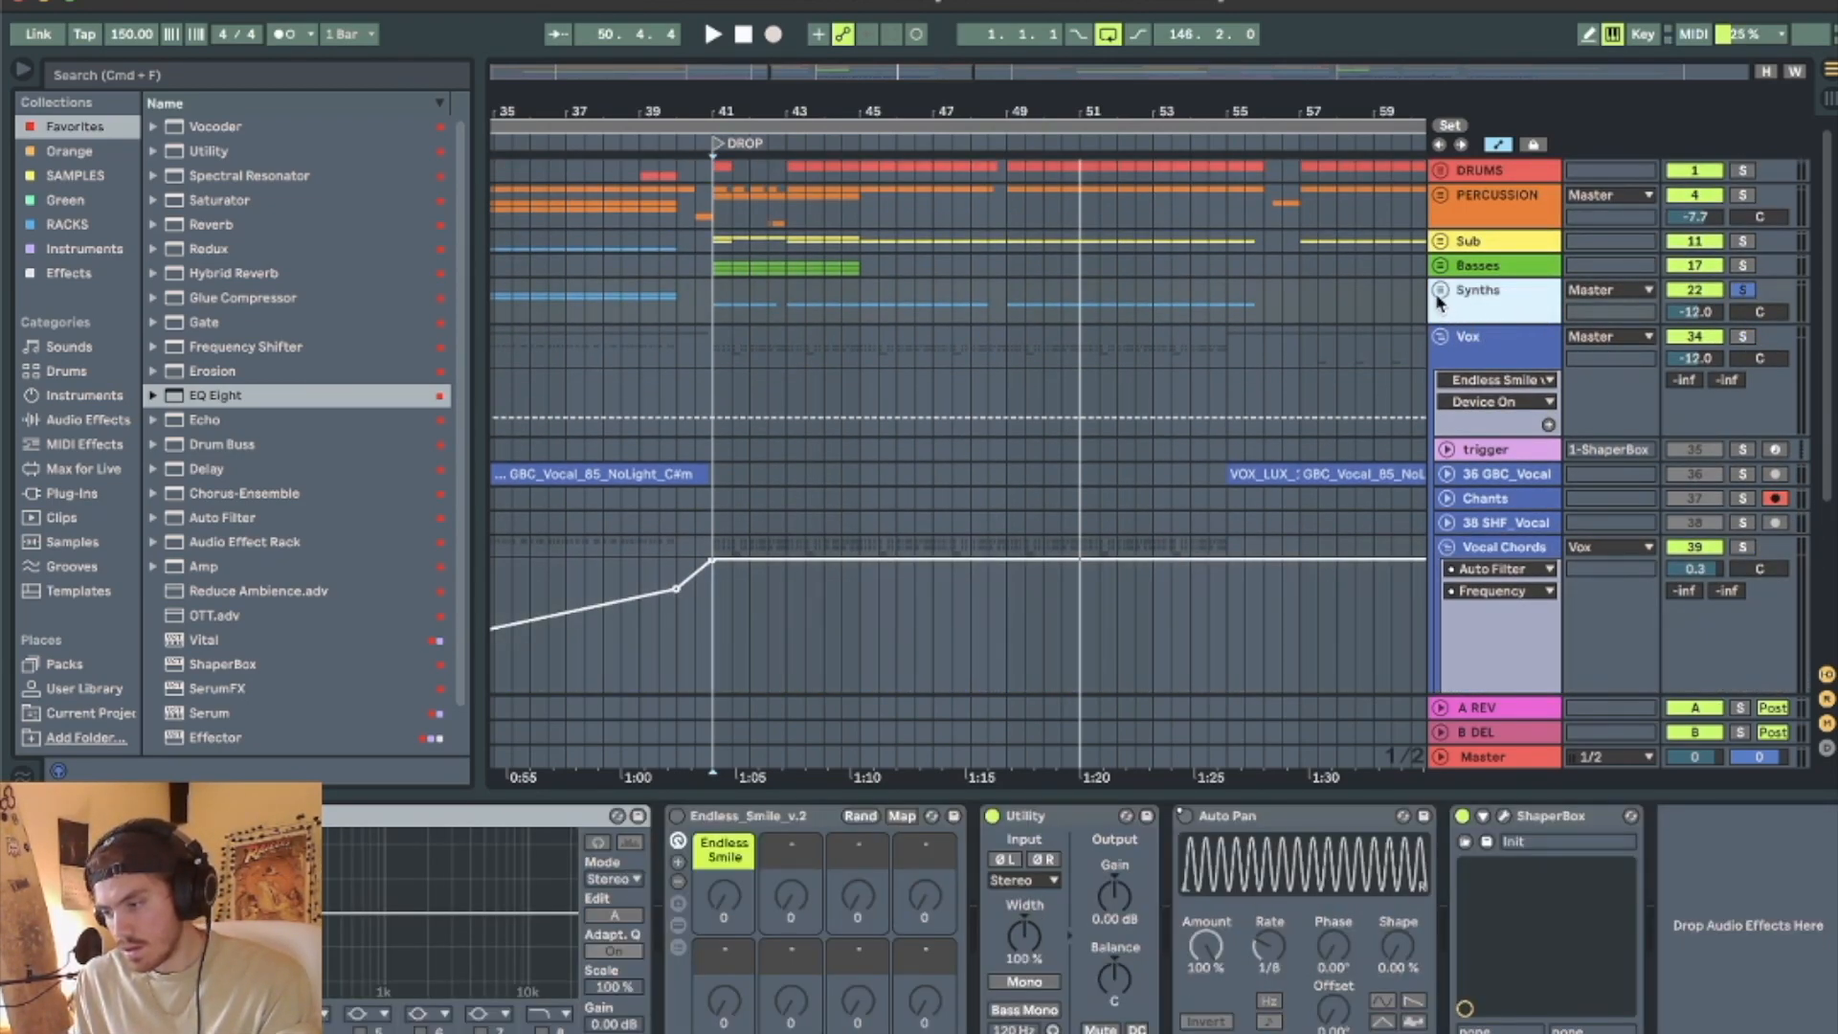
{"action": "left_click", "coordinate": [1438, 299]}
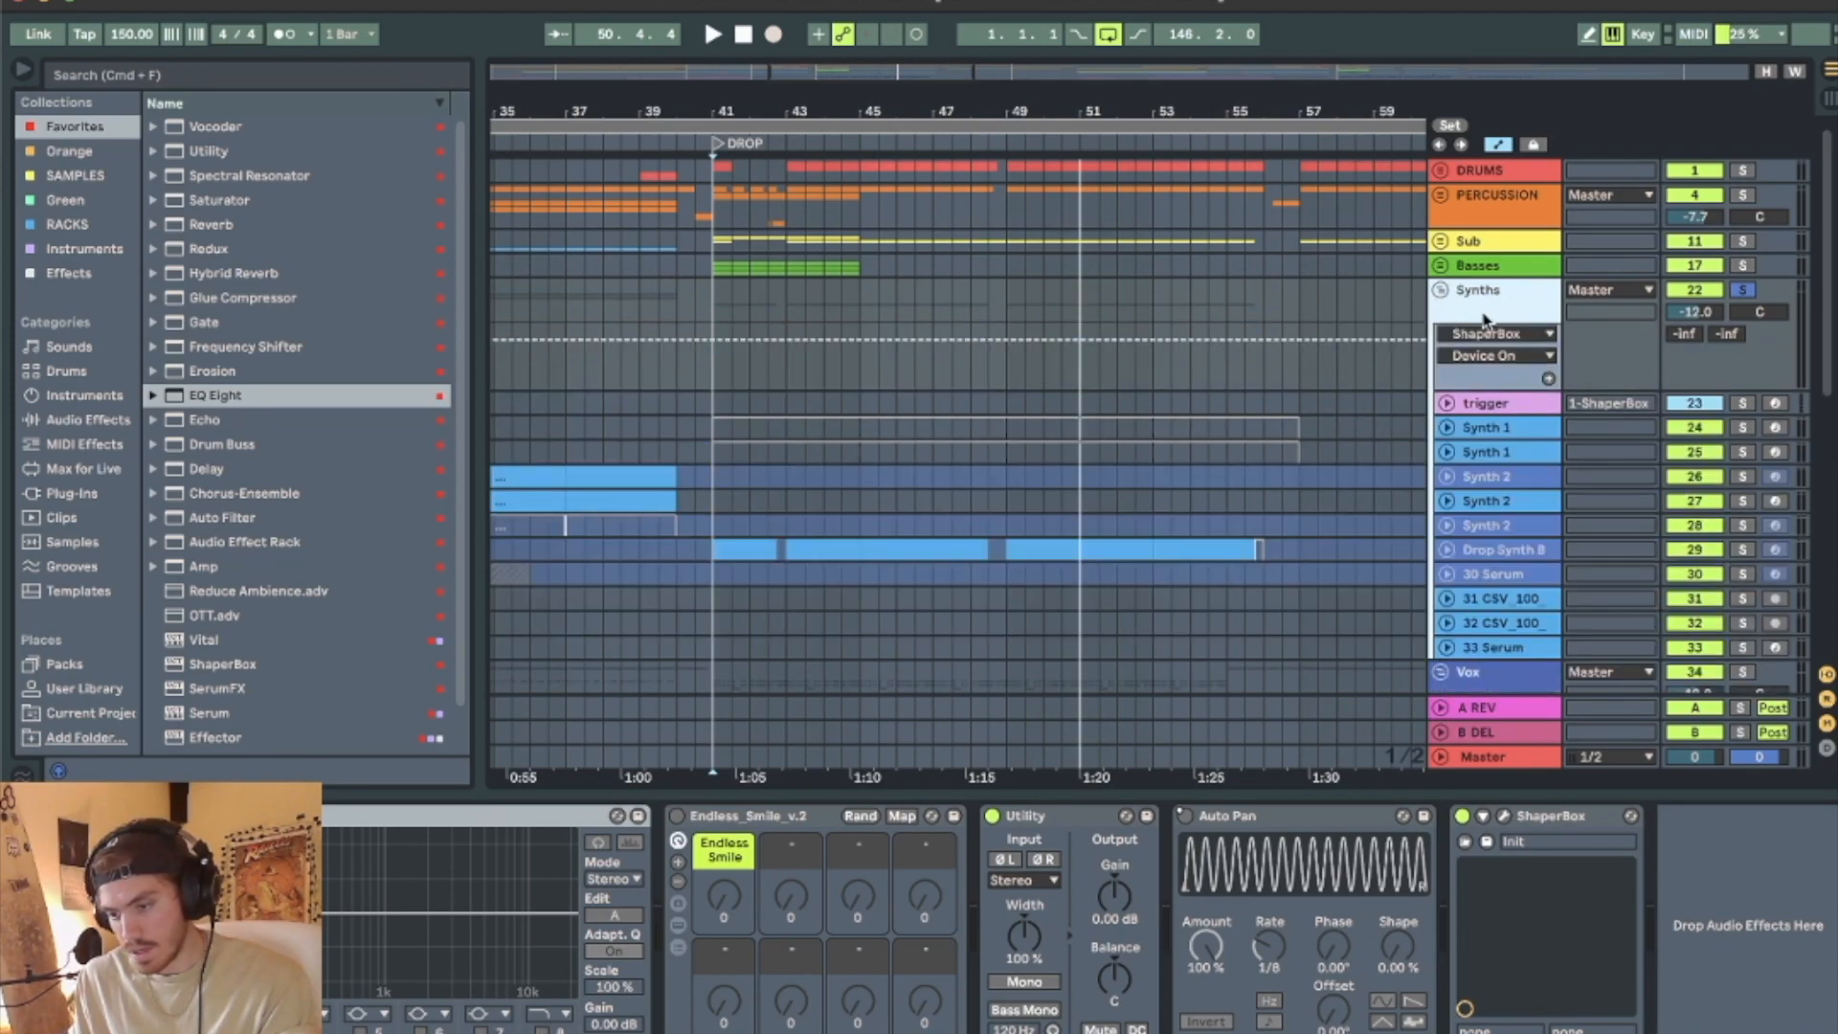
{"action": "key", "text": "space"}
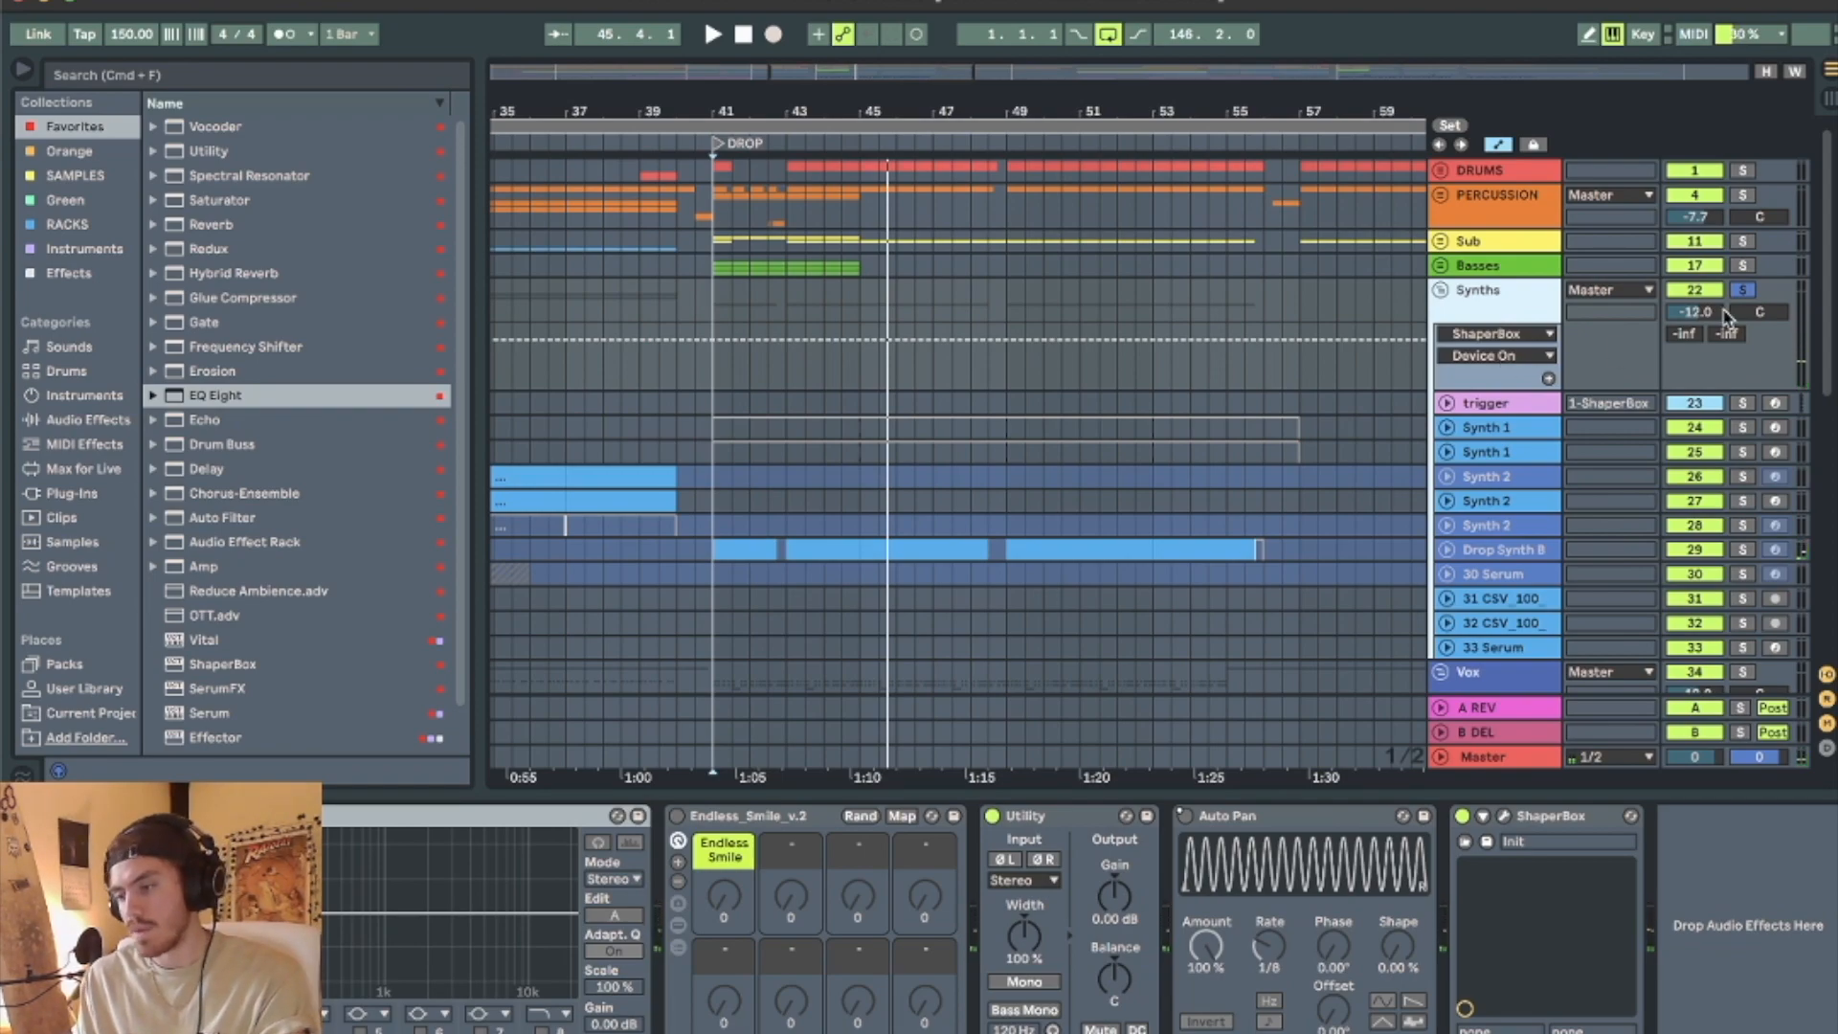
Solo the Sub group, unfold it and its 808 track, and listen to the 808 pattern in the drop.
{"action": "left_click", "coordinate": [1441, 243]}
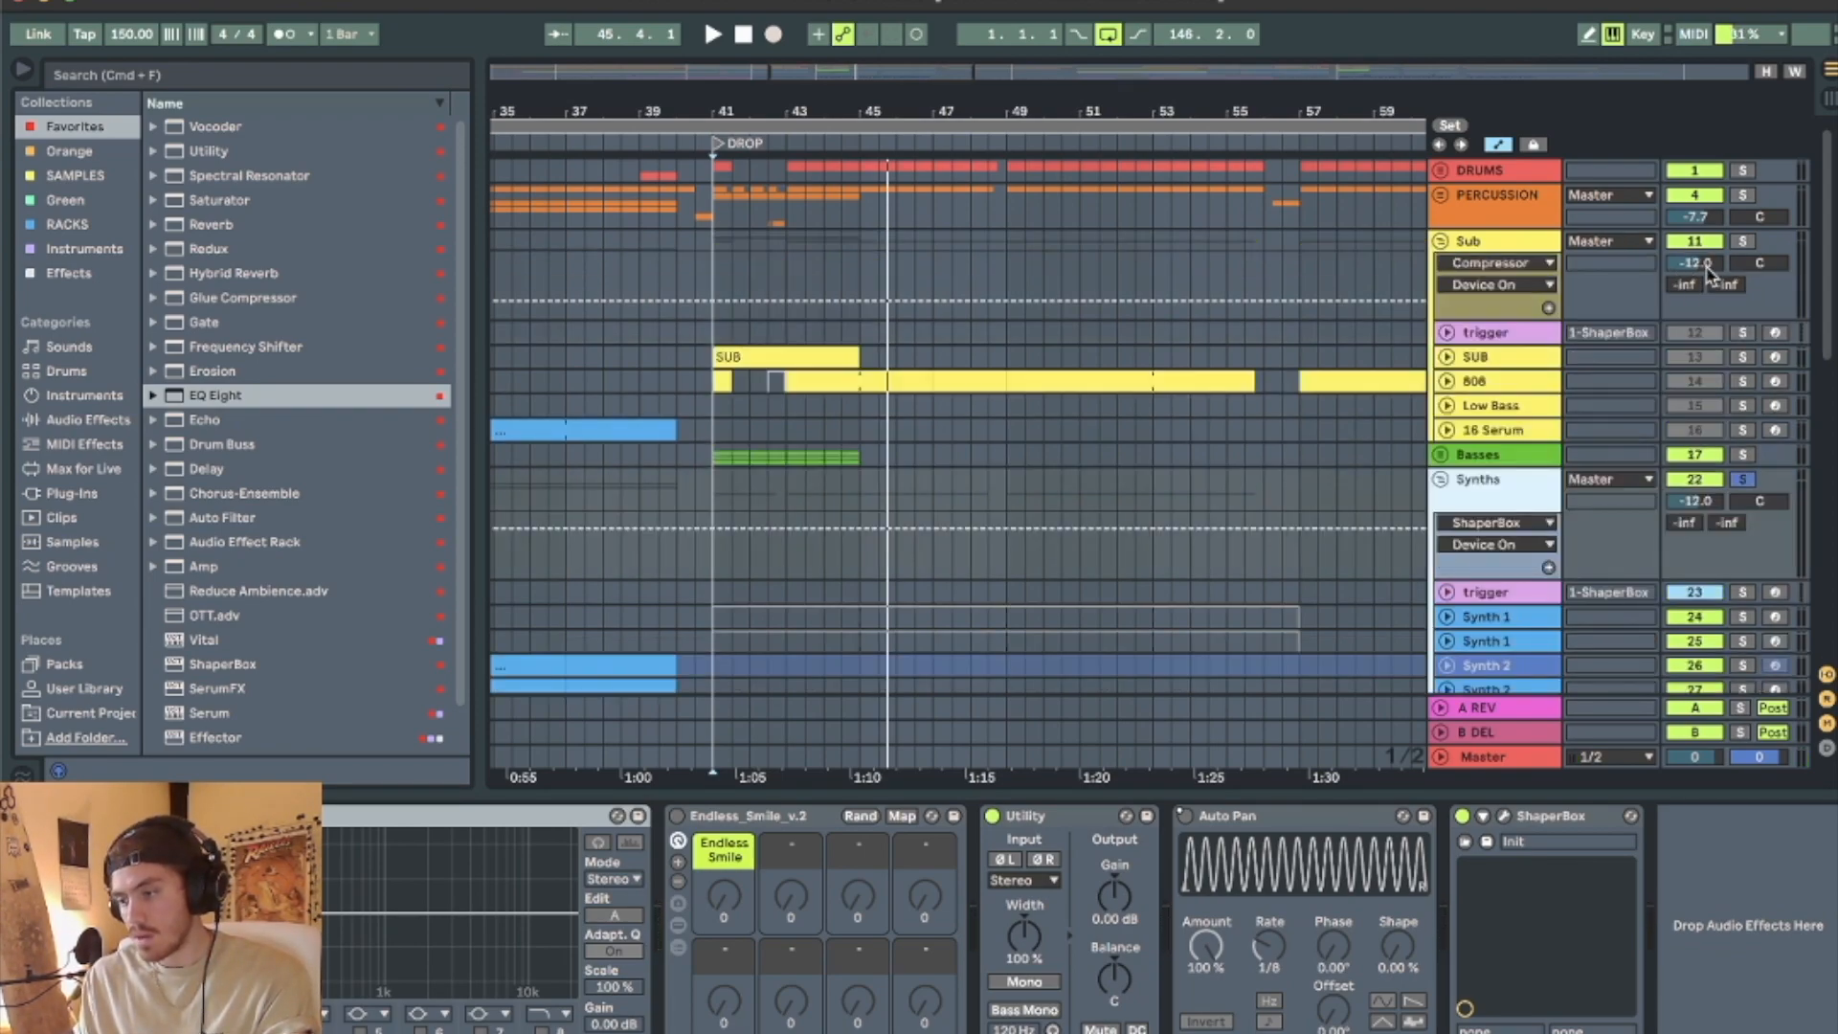
{"action": "left_click", "coordinate": [1742, 242]}
{"action": "left_click", "coordinate": [1502, 247]}
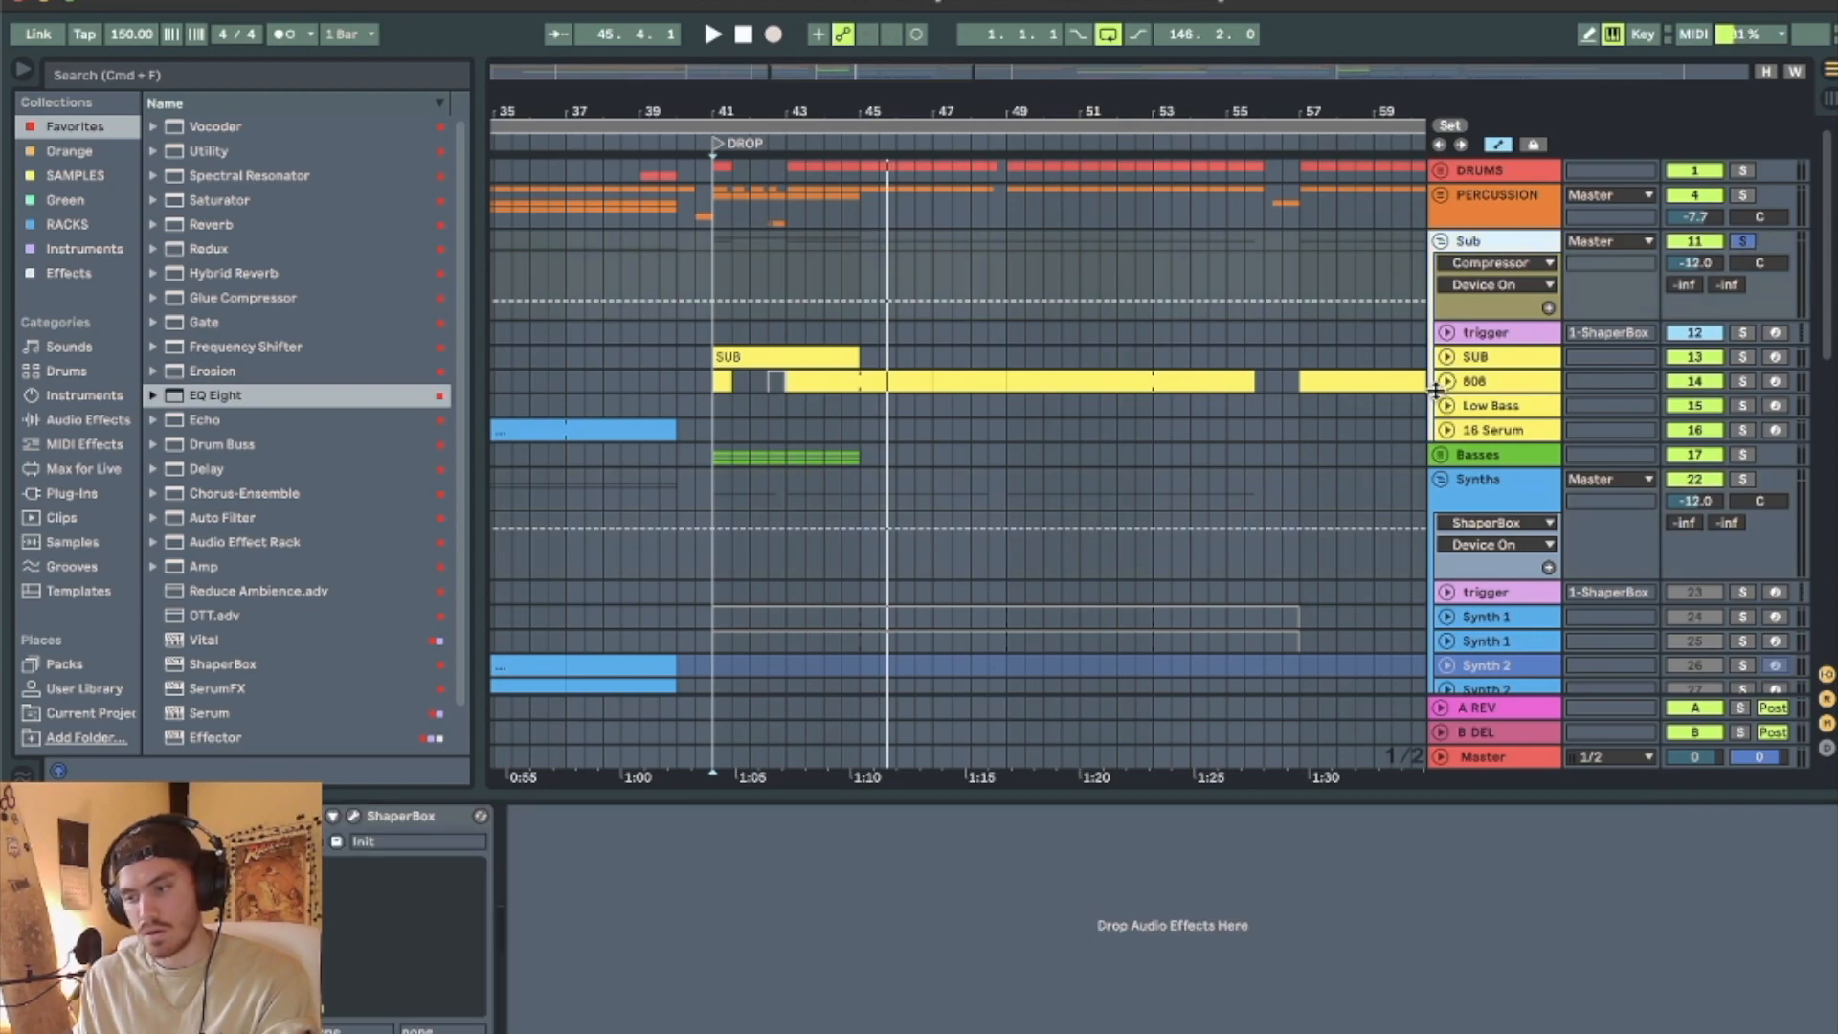
{"action": "left_click", "coordinate": [1445, 381]}
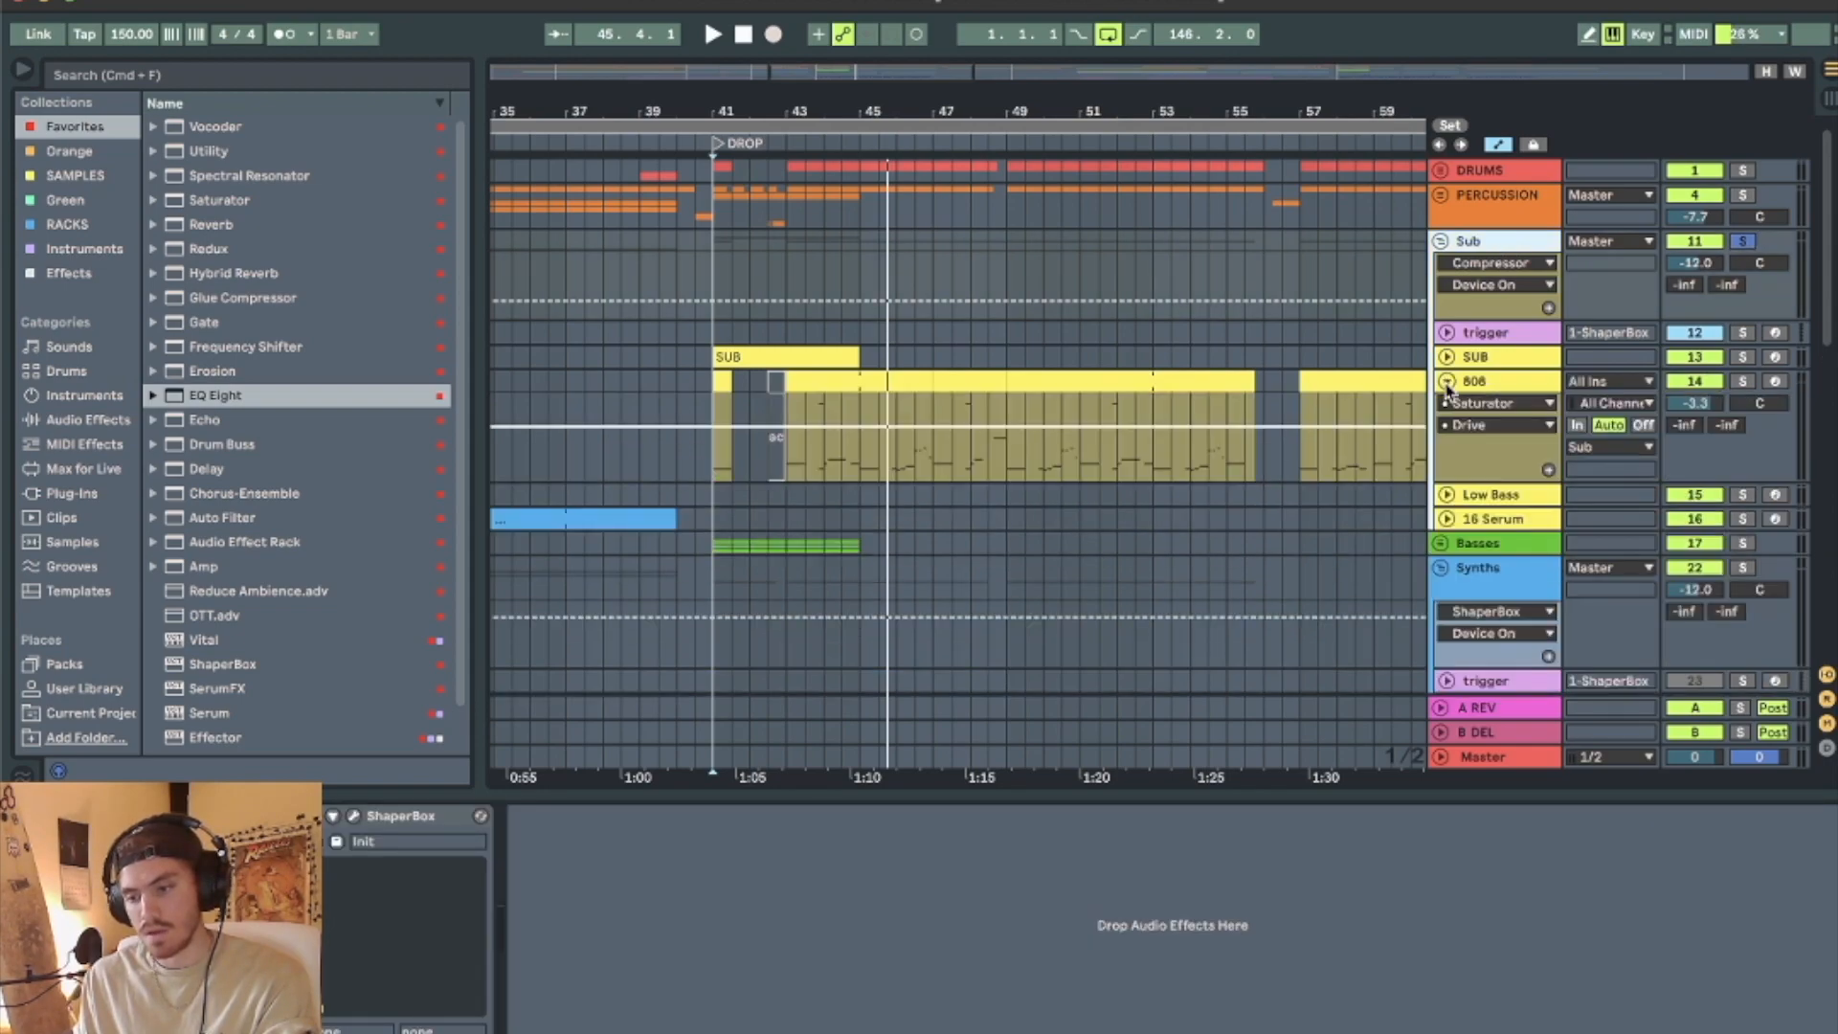
{"action": "key", "text": "space"}
{"action": "left_click", "coordinate": [833, 384]}
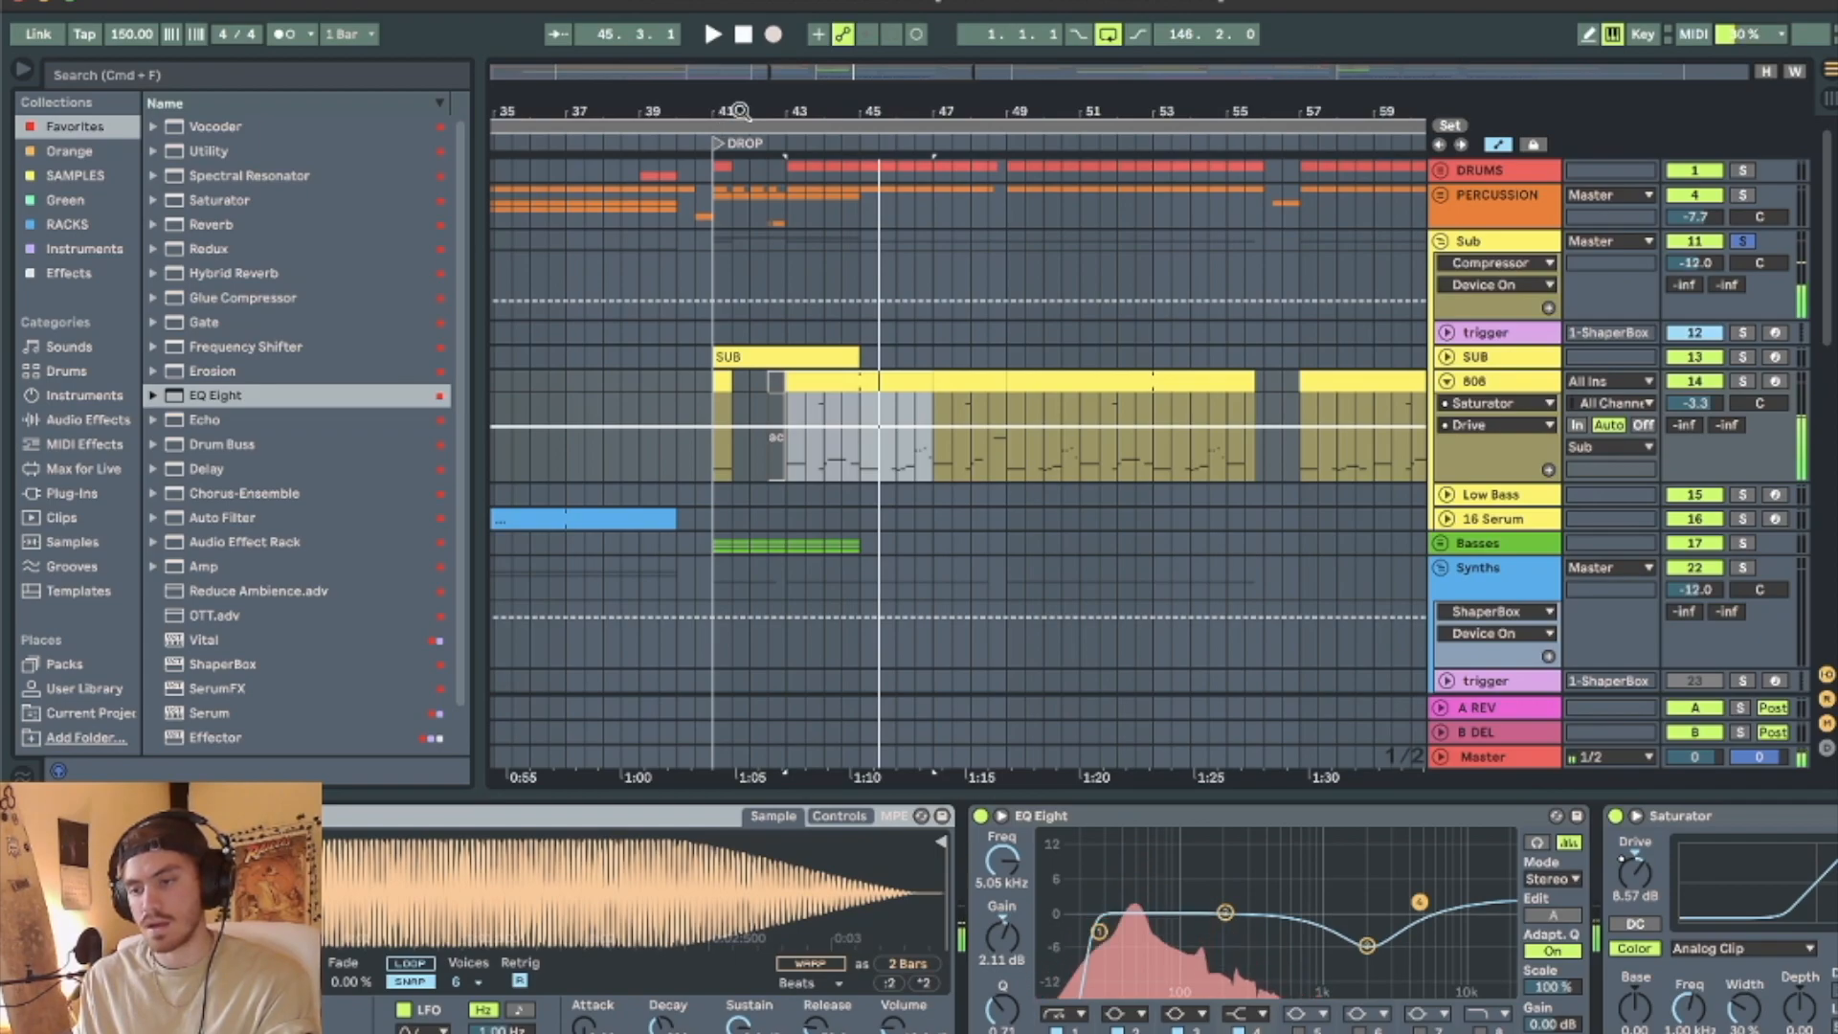
Return to the Vocal Chords group at the drop and examine the device chains of the group and its 41 VOX_AVH track.
{"action": "left_click_drag", "start_coordinate": [740, 111], "coordinate": [741, 113]}
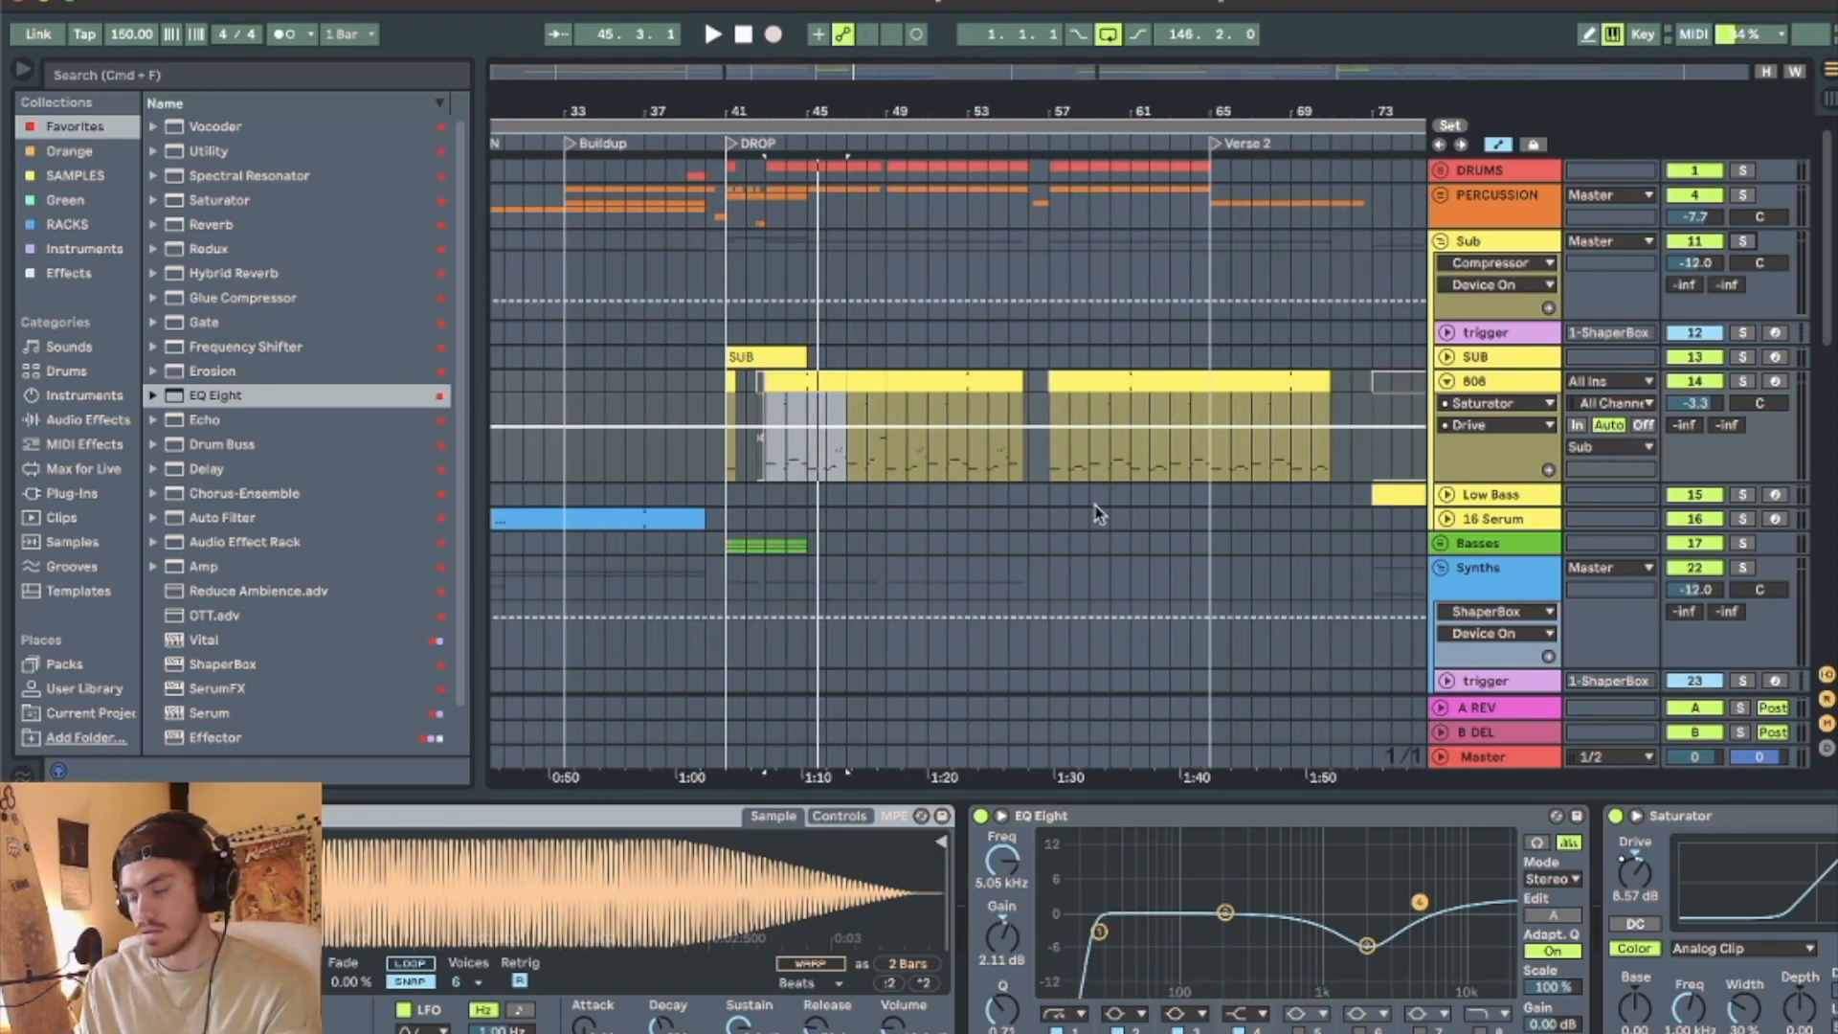
{"action": "scroll", "coordinate": [1130, 505], "scroll_direction": "down", "scroll_amount": 8}
{"action": "scroll", "coordinate": [1098, 507], "scroll_direction": "down", "scroll_amount": 10}
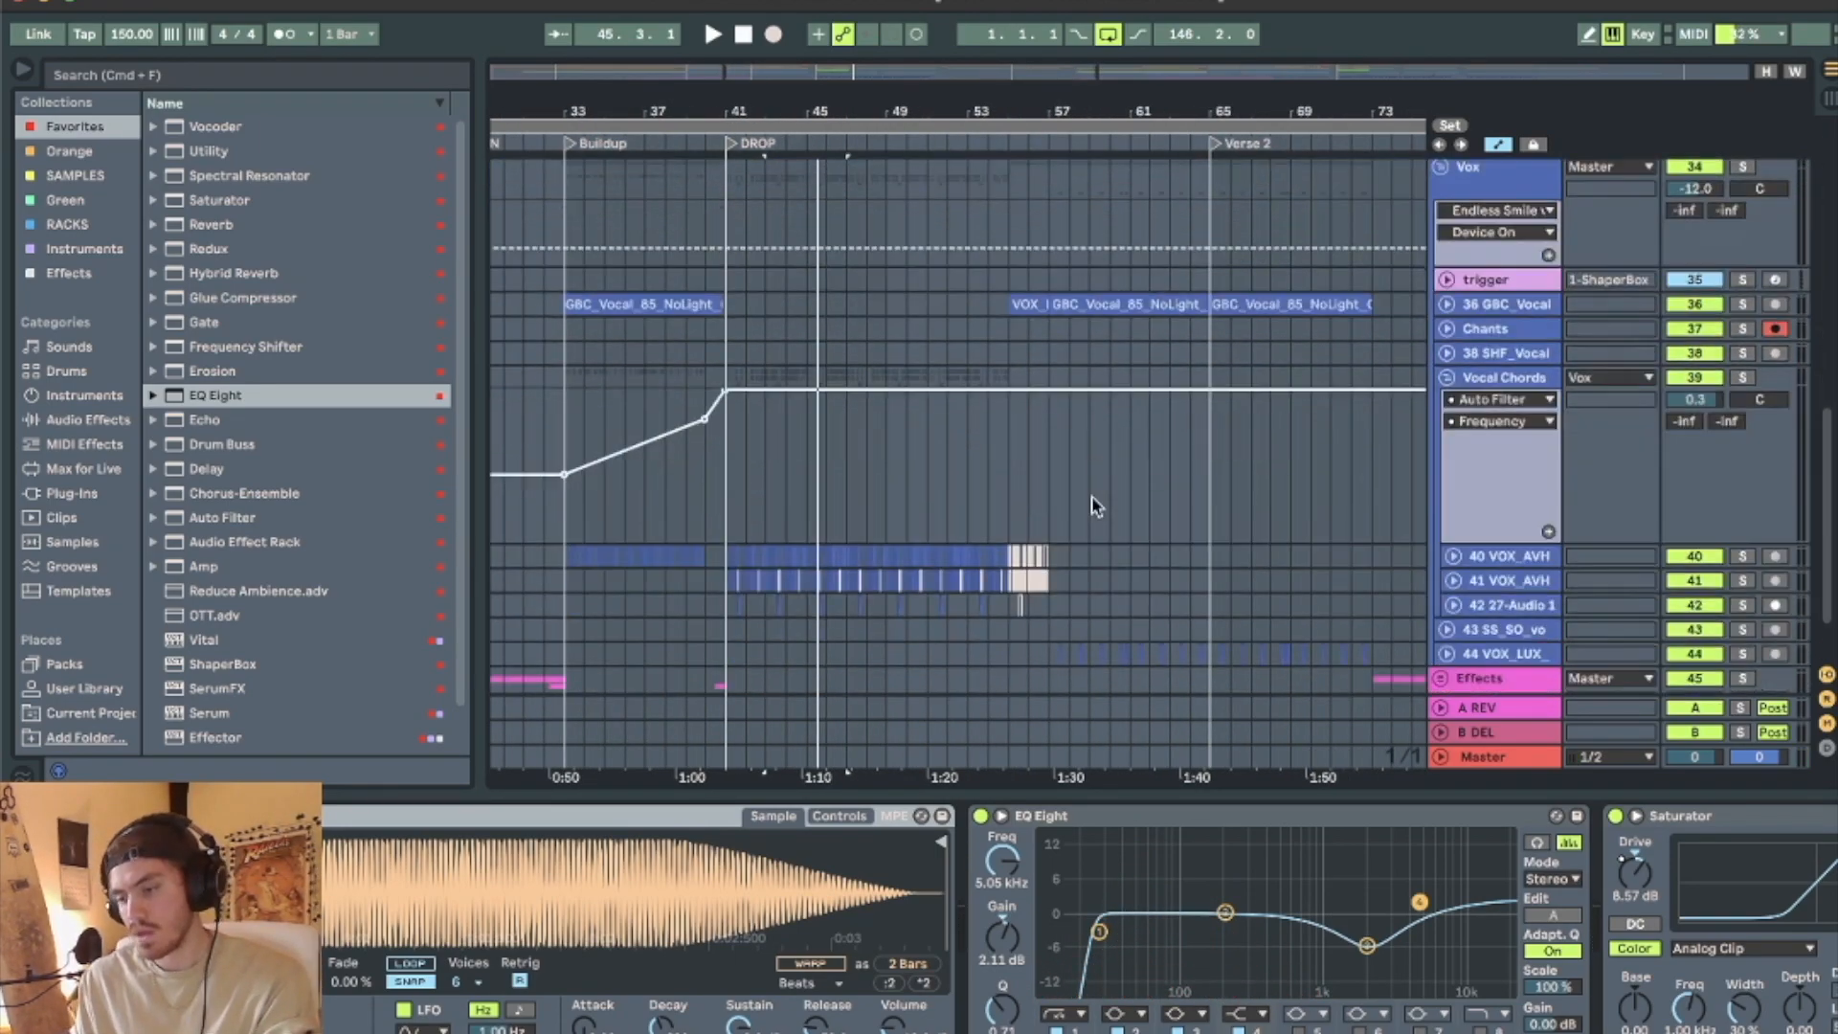
{"action": "left_click_drag", "start_coordinate": [752, 111], "coordinate": [751, 114]}
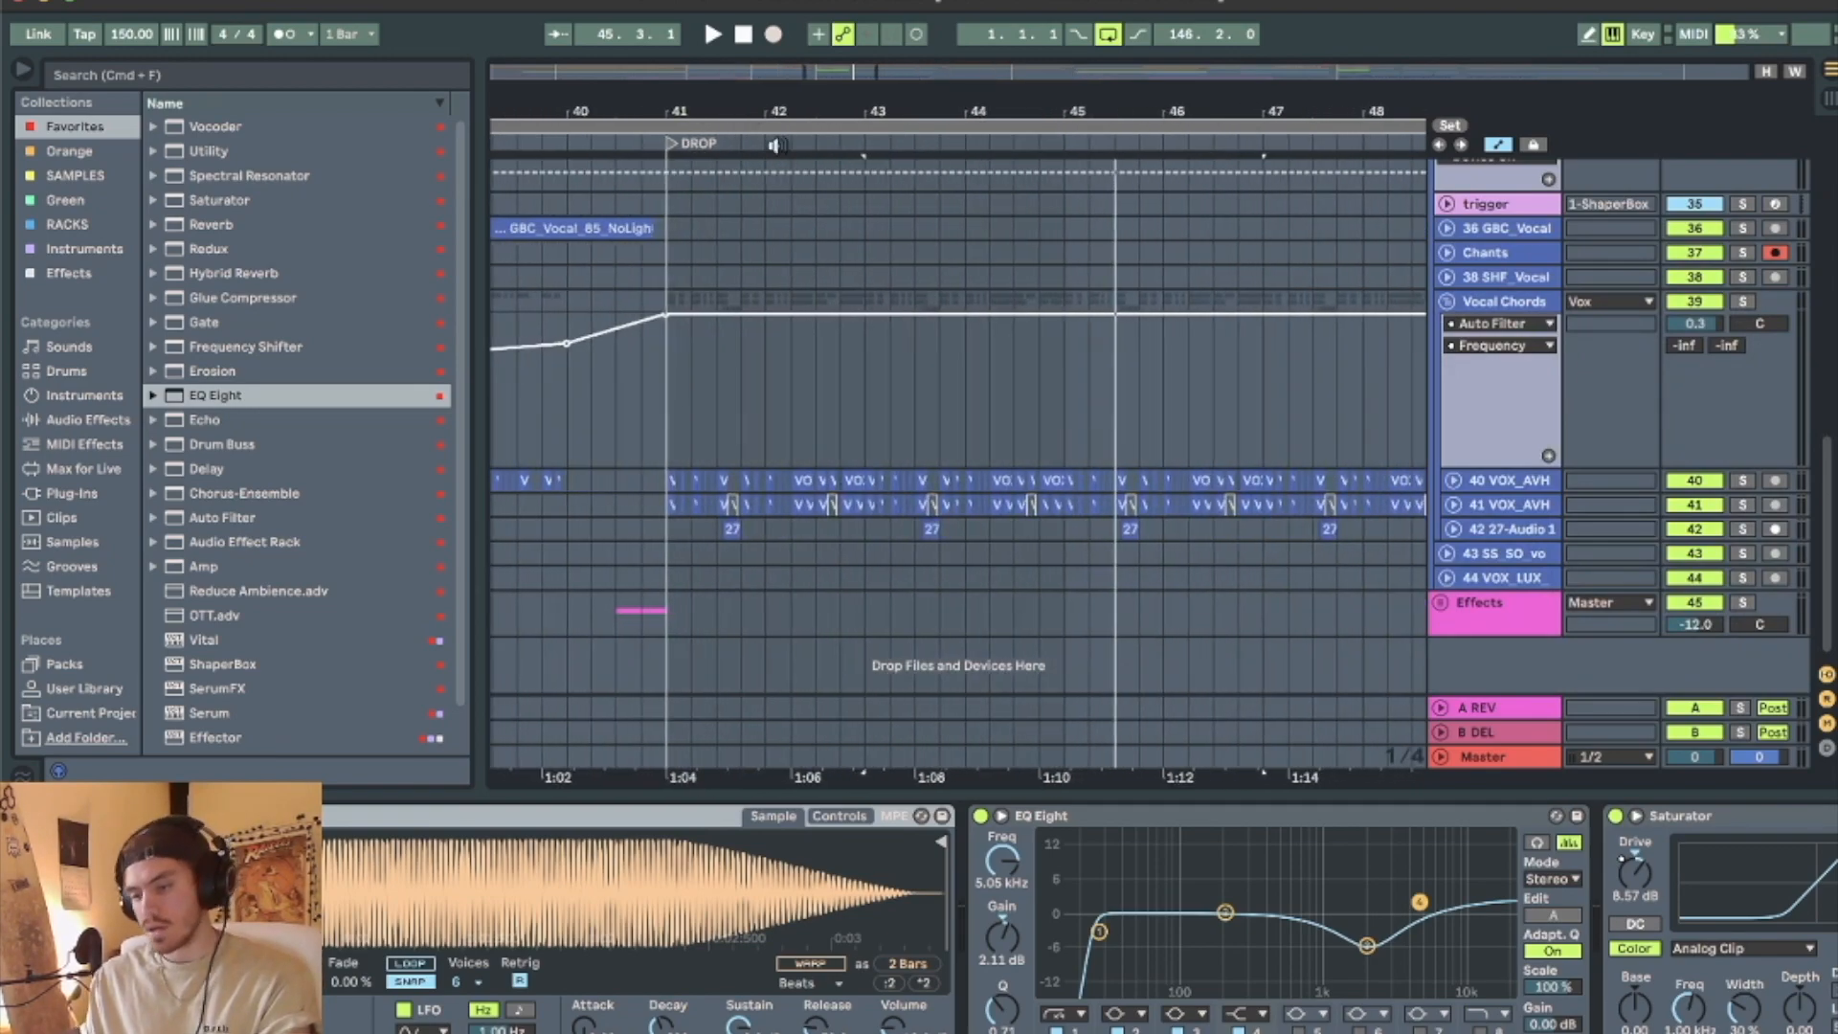
{"action": "left_click", "coordinate": [1500, 311]}
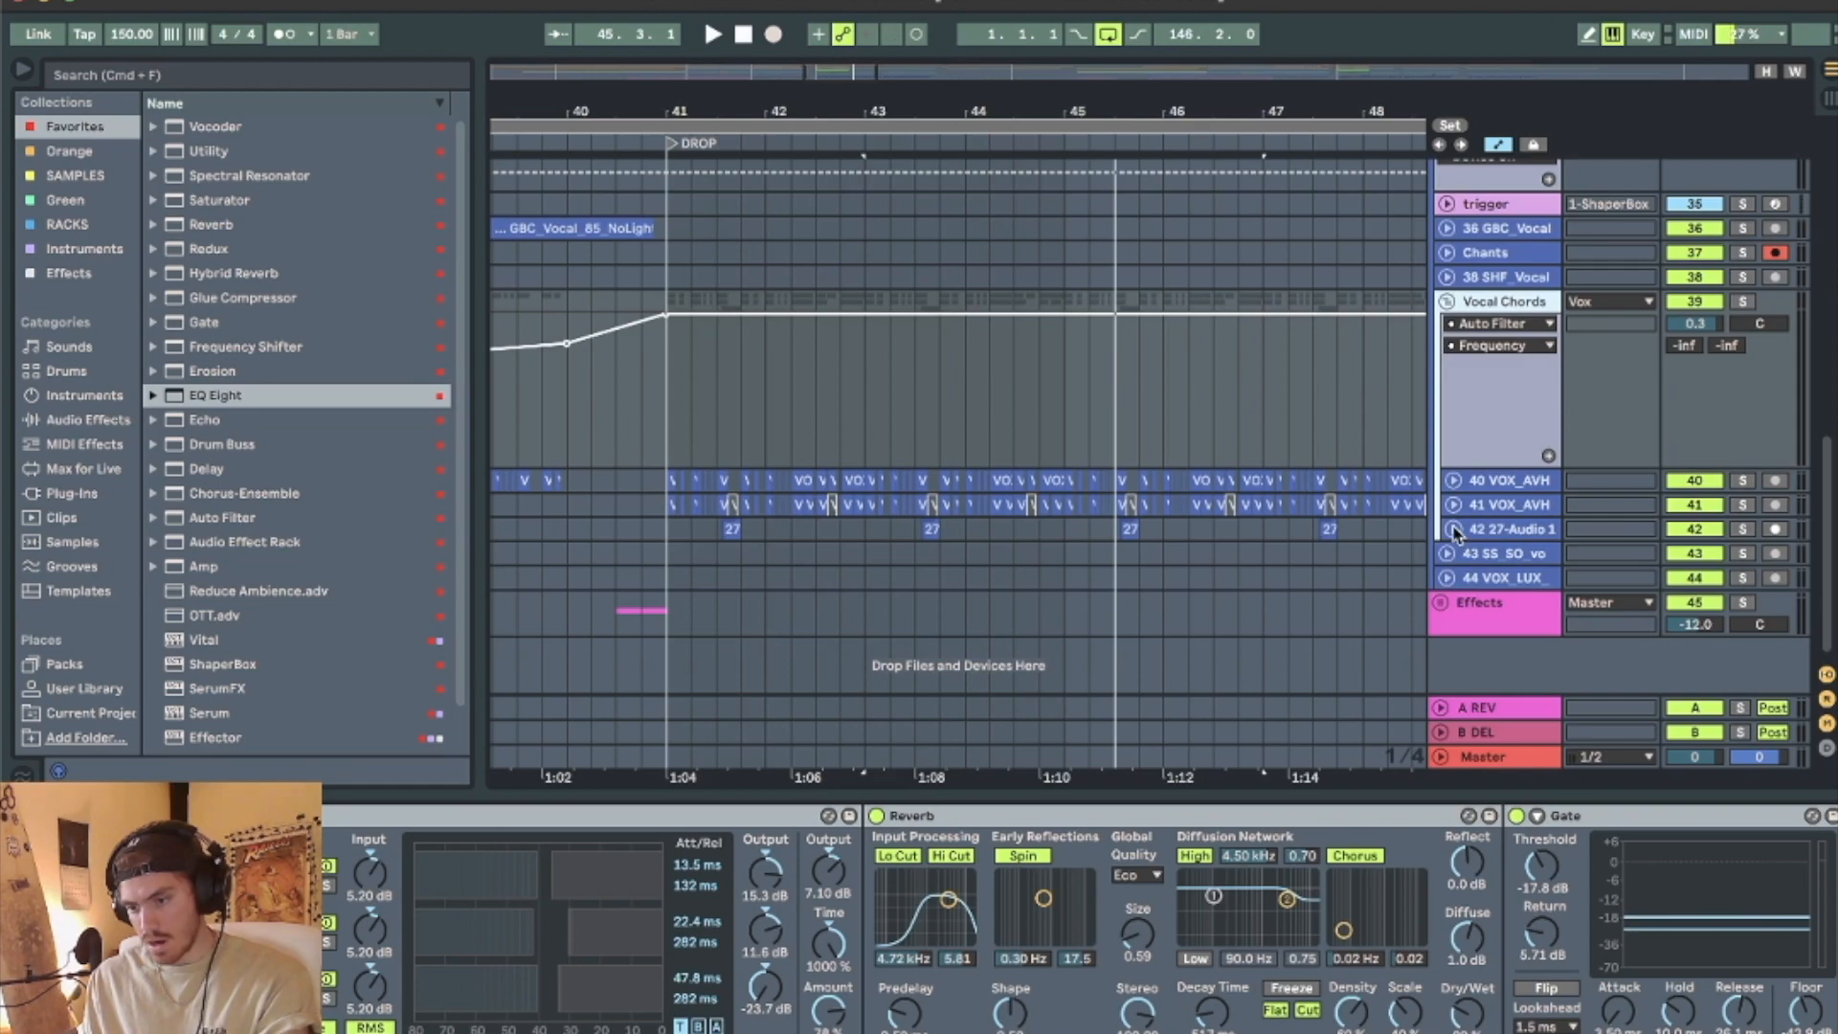
{"action": "left_click", "coordinate": [1480, 510]}
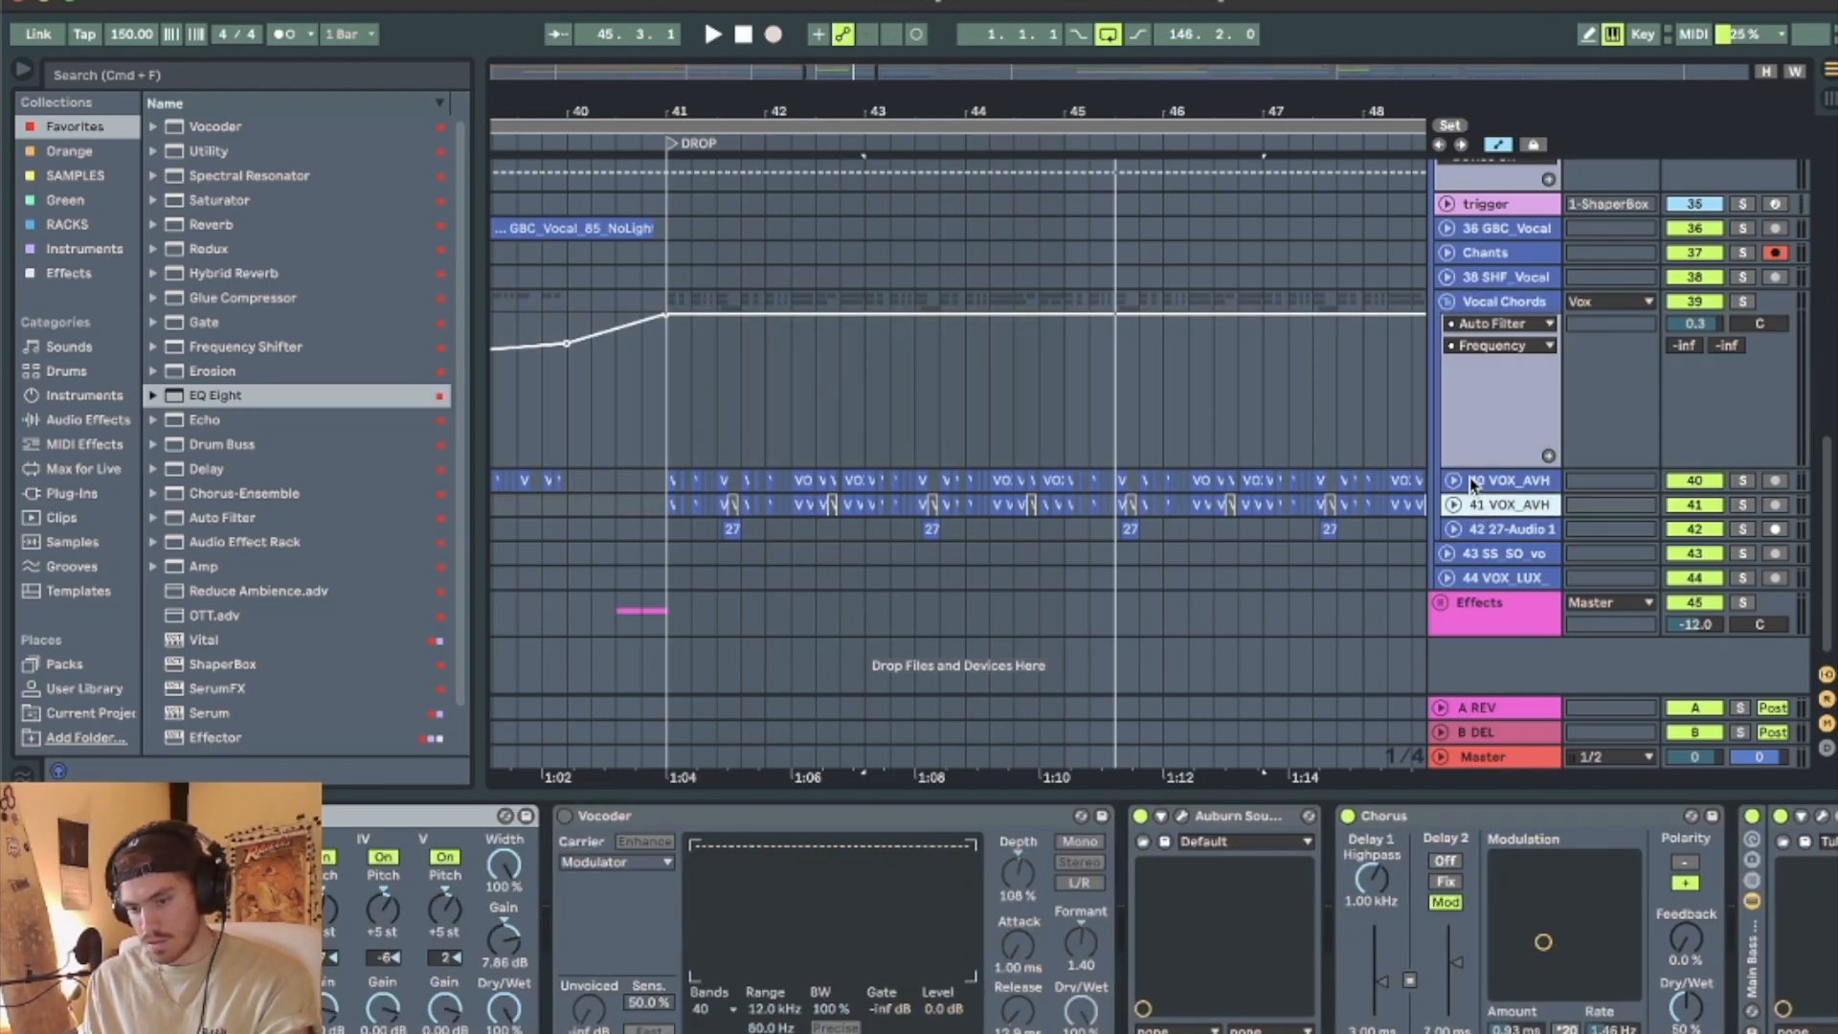
{"action": "left_click", "coordinate": [1478, 507]}
Unfold and solo the 42 27-Audio track, and play its first clip in the drop.
{"action": "left_click", "coordinate": [1452, 531]}
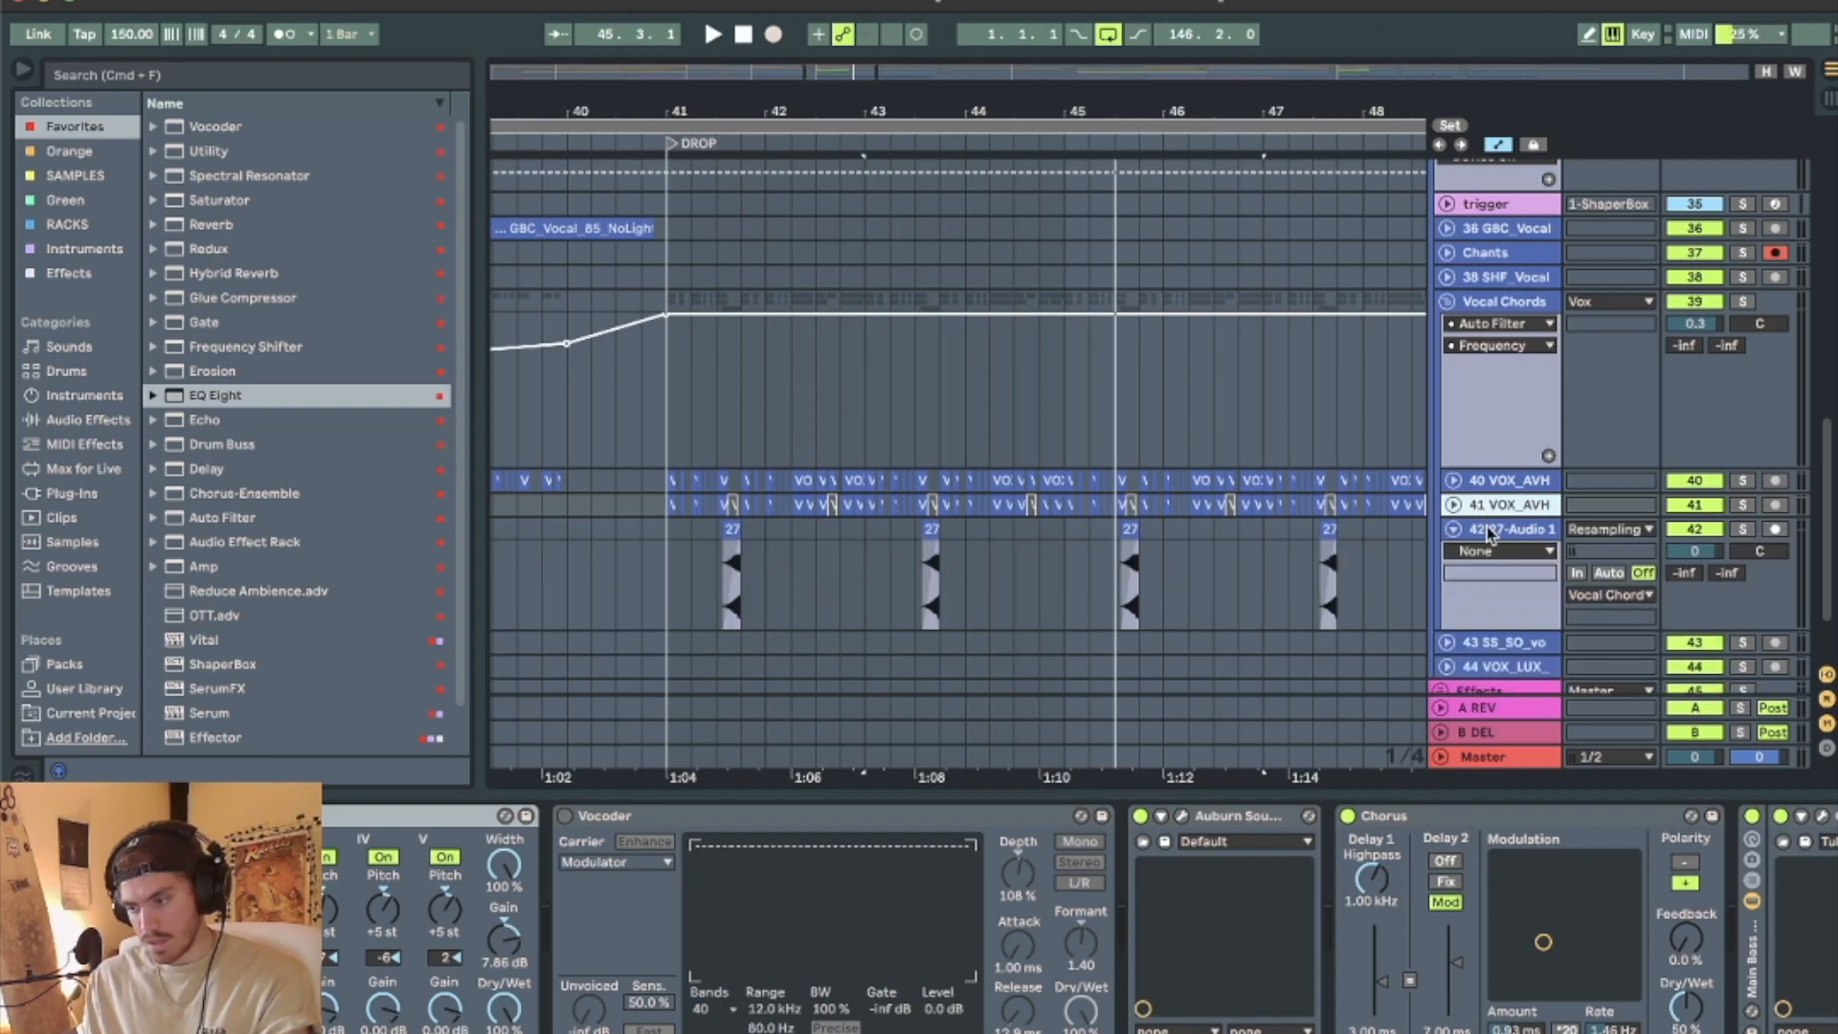
{"action": "left_click", "coordinate": [1491, 533]}
{"action": "left_click", "coordinate": [727, 530]}
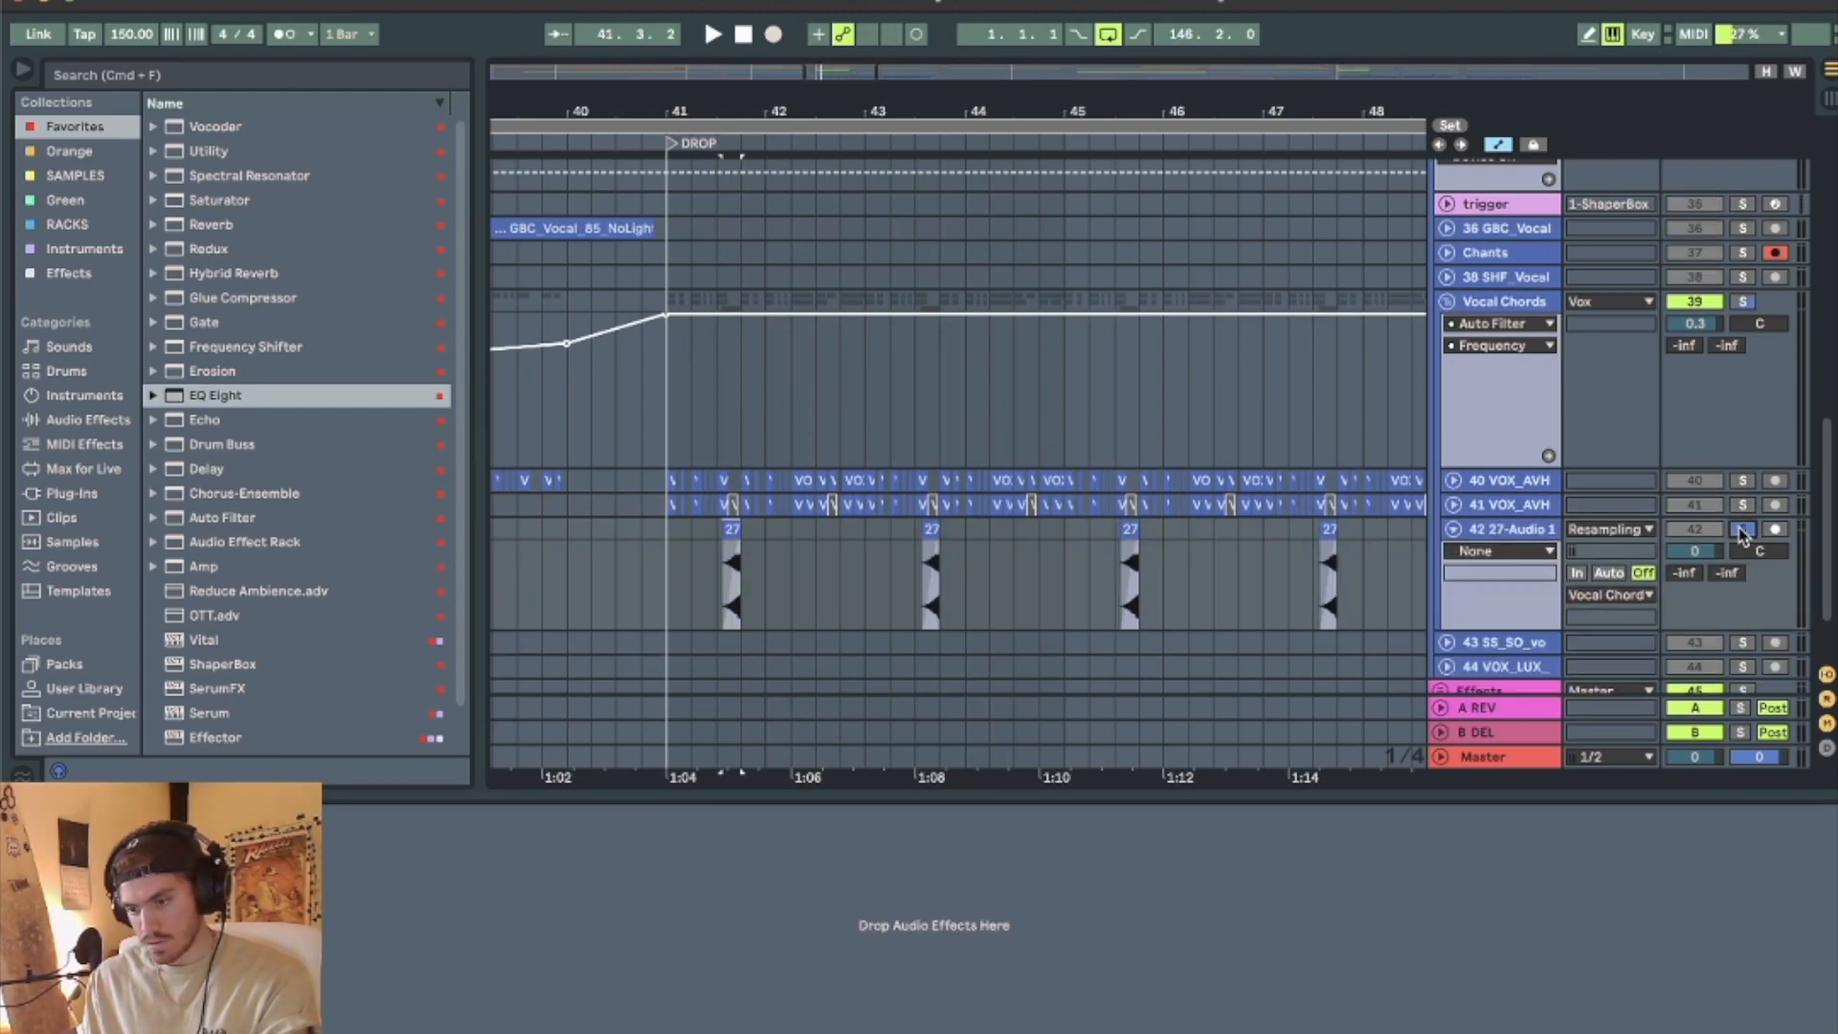
Solo and unfold the 40 VOX_AVH track, and listen to its vocal chops from the start of the drop.
{"action": "left_click", "coordinate": [1490, 304]}
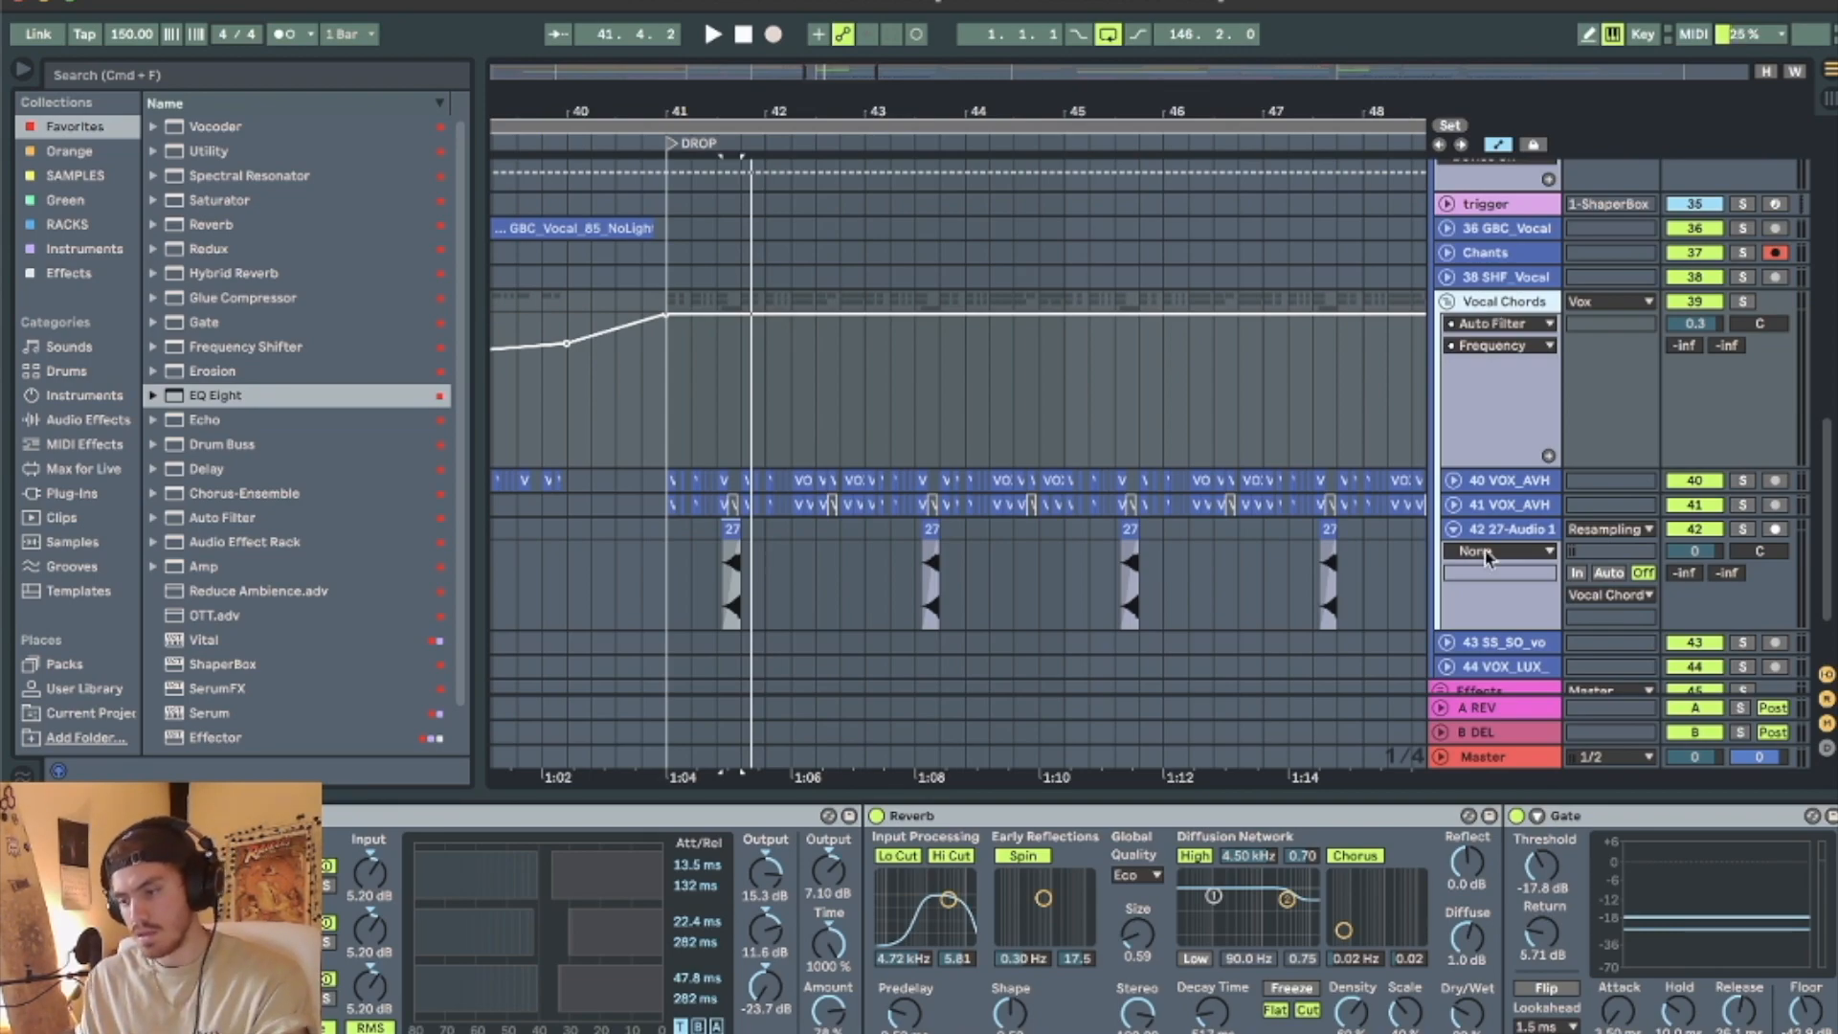
{"action": "left_click", "coordinate": [1499, 481]}
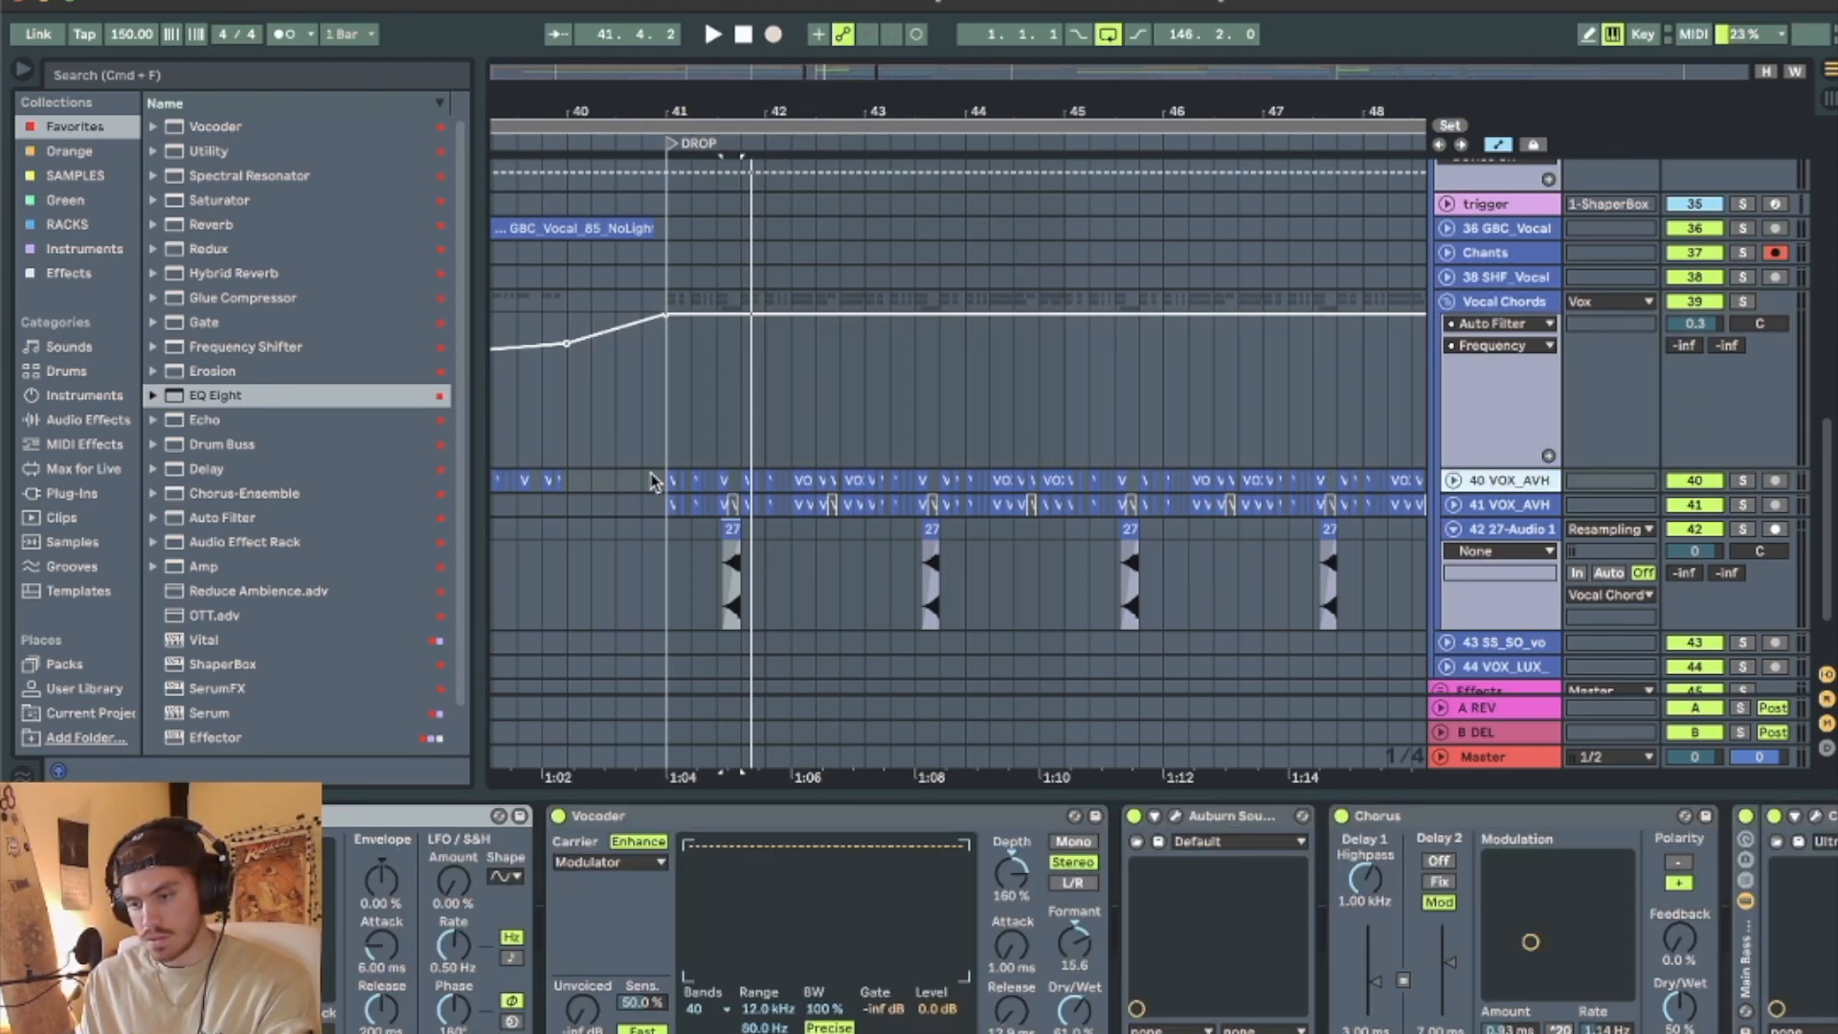
{"action": "left_click", "coordinate": [1742, 481]}
{"action": "key", "text": "space"}
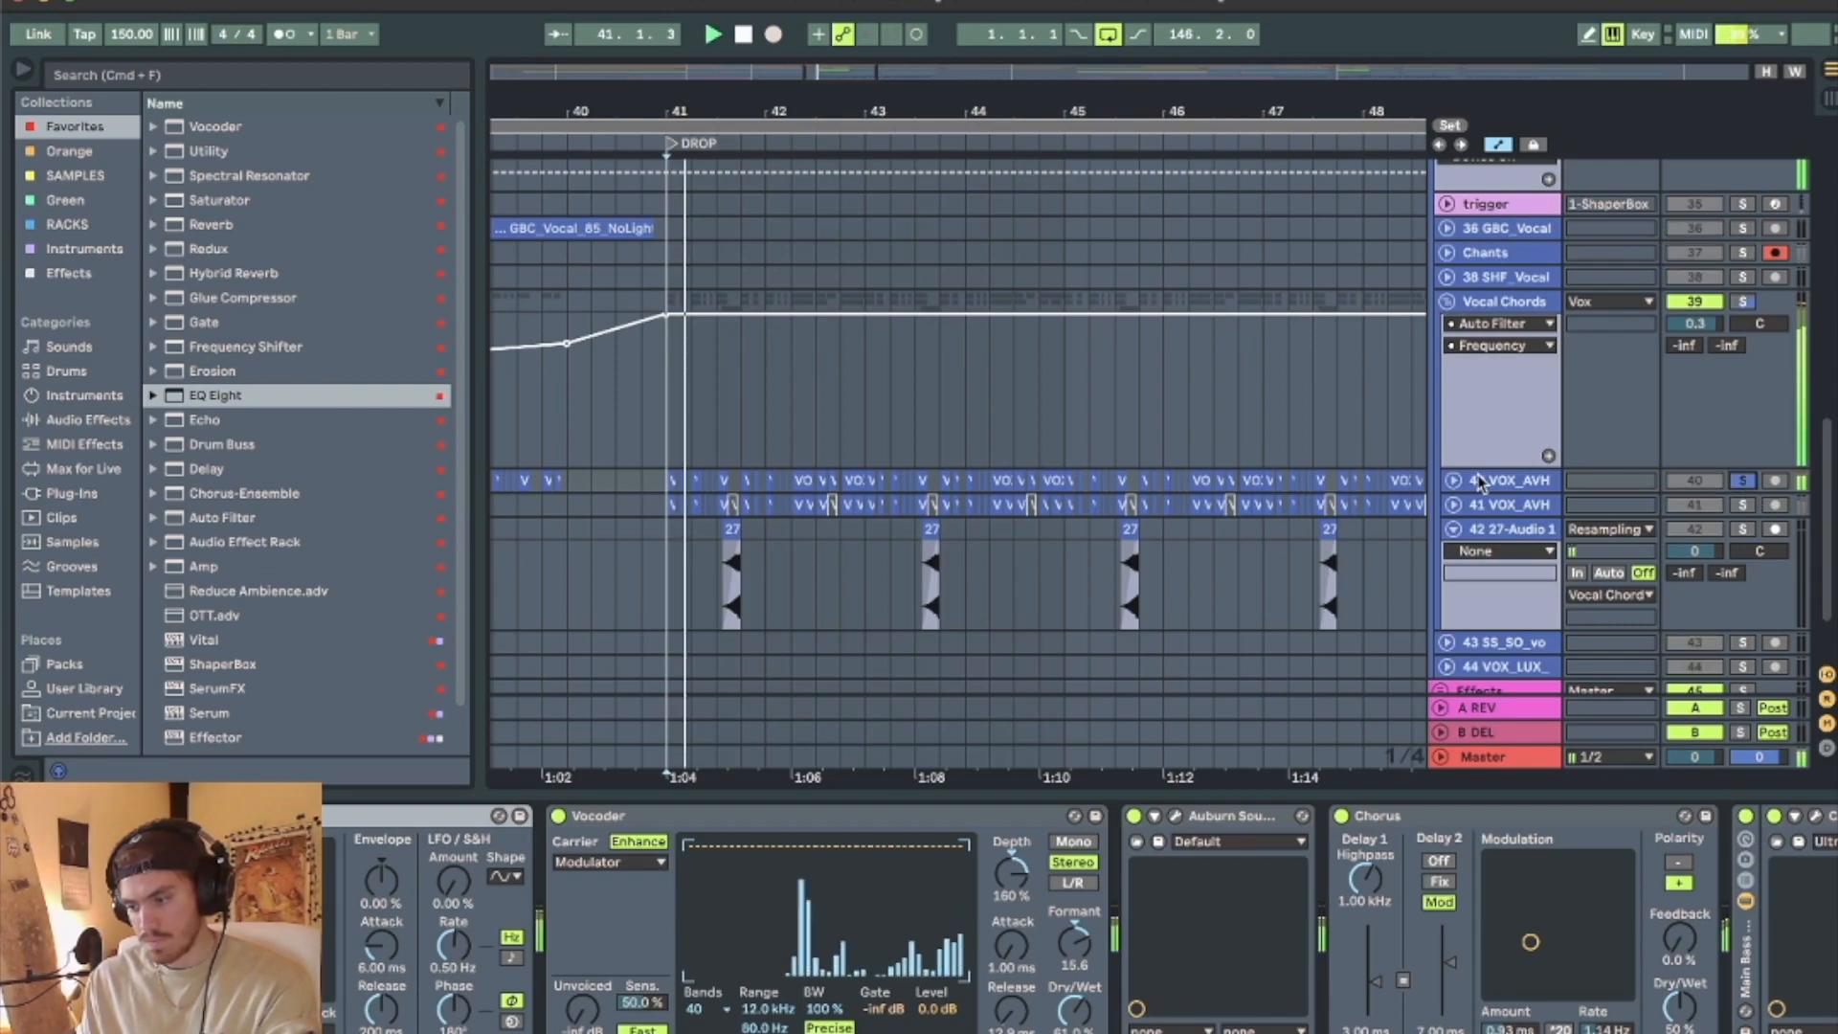
{"action": "left_click", "coordinate": [1453, 481]}
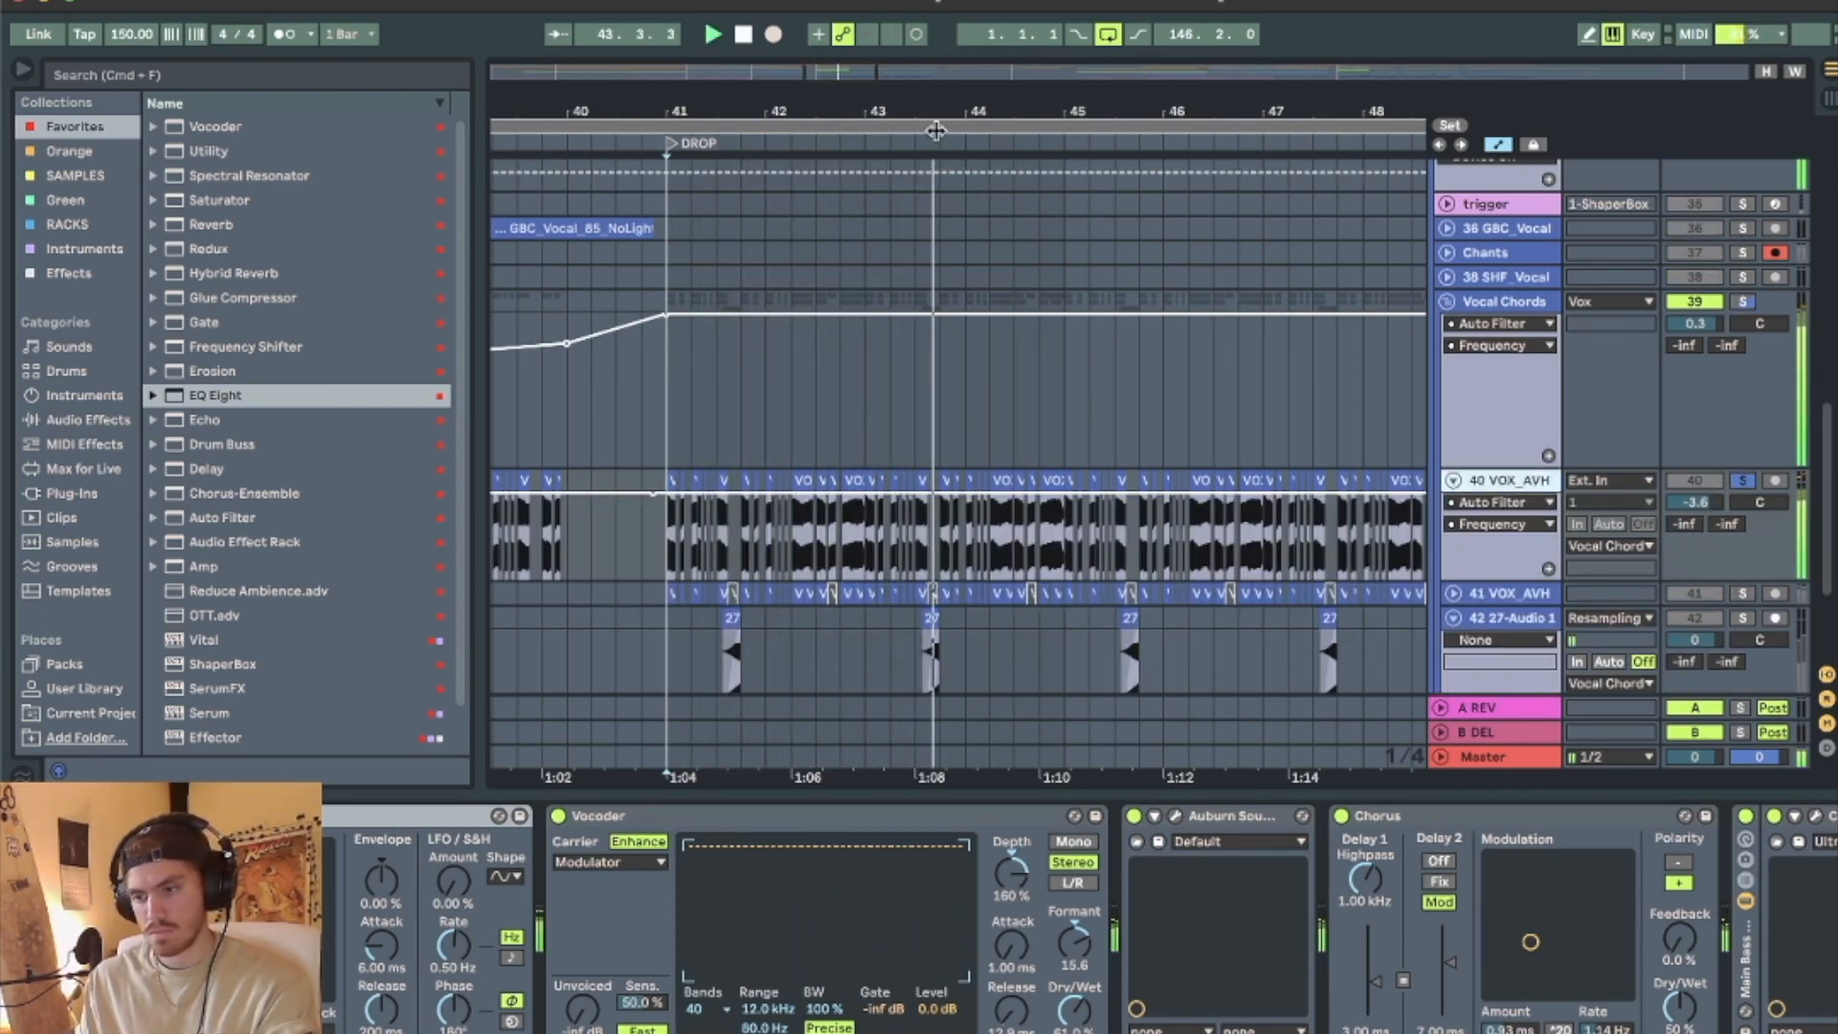
{"action": "mouse_move", "coordinate": [932, 111]}
{"action": "left_mouse_down"}
{"action": "mouse_move", "coordinate": [823, 116]}
{"action": "mouse_move", "coordinate": [814, 191]}
{"action": "mouse_move", "coordinate": [890, 203]}
{"action": "mouse_move", "coordinate": [914, 163]}
{"action": "mouse_move", "coordinate": [911, 78]}
{"action": "mouse_move", "coordinate": [912, 119]}
{"action": "left_mouse_up"}
{"action": "key", "text": "space"}
Paste the VOX_AVH "keep up the fight" one-shot clip on track 40 at bar 57.2, after the deactivated clips, and play it.
{"action": "scroll", "coordinate": [839, 365], "scroll_direction": "left", "scroll_amount": 5}
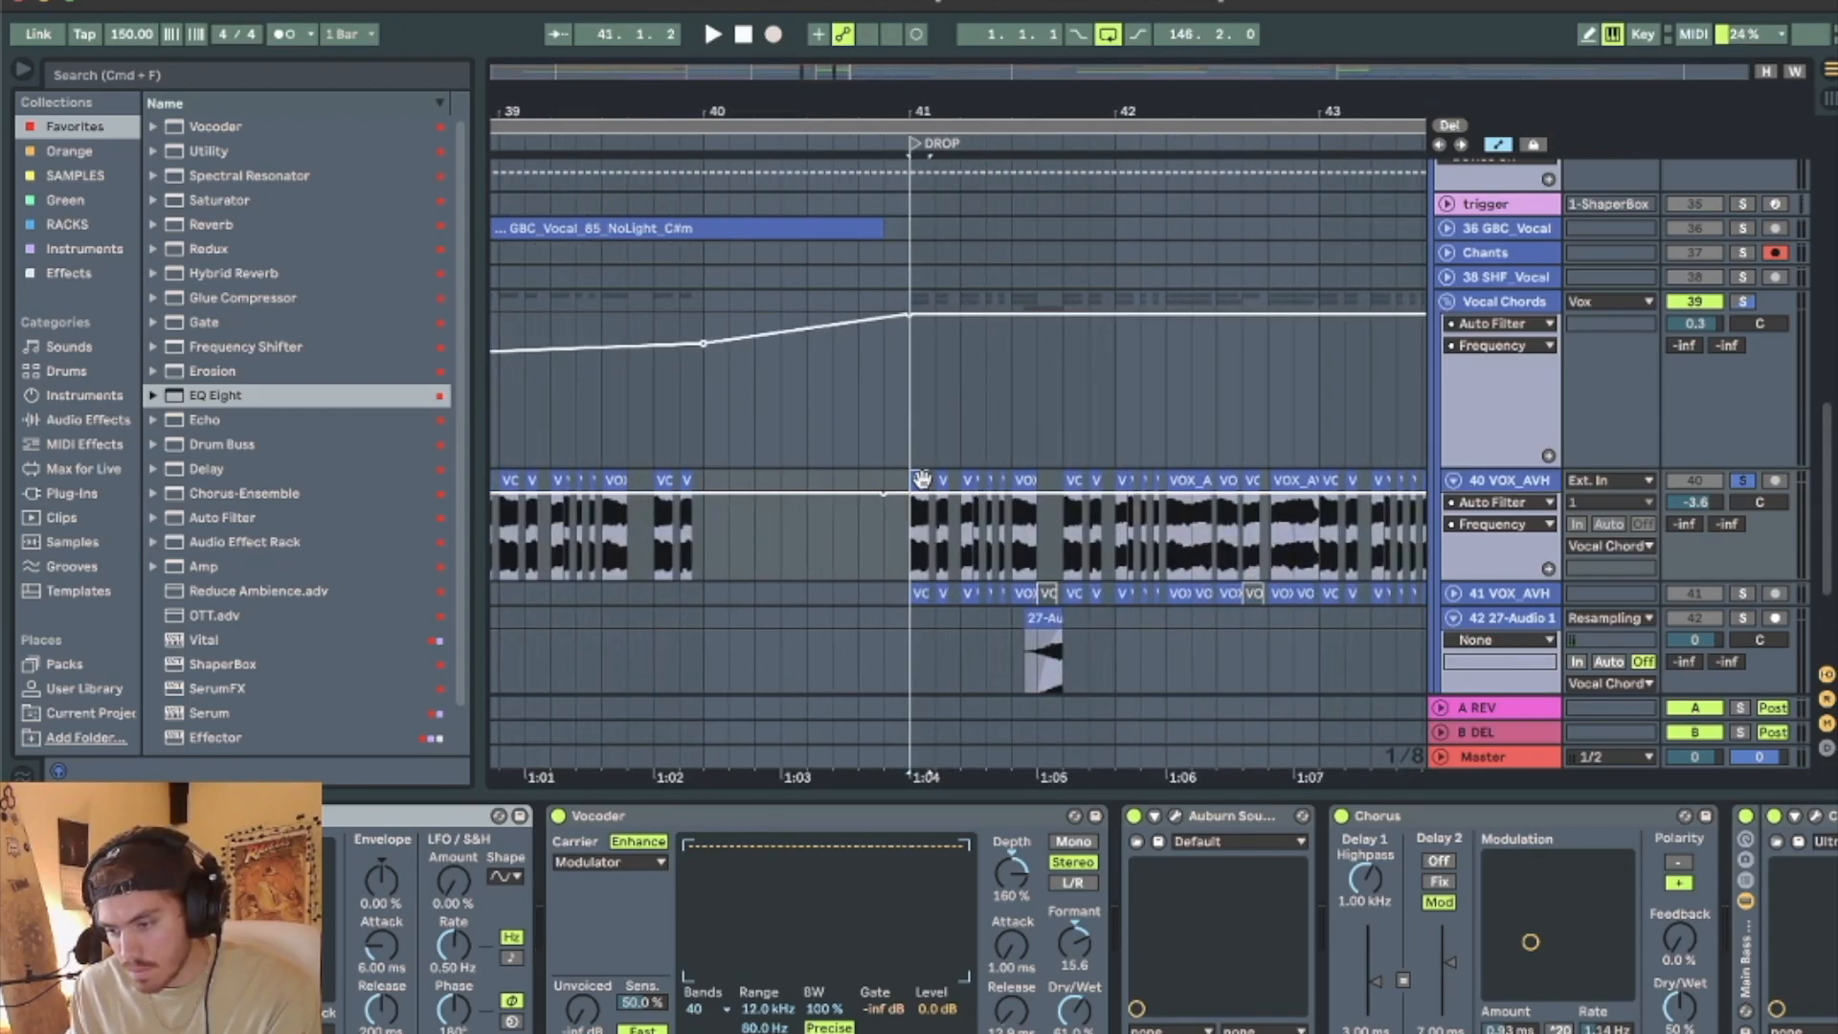
{"action": "scroll", "coordinate": [879, 459], "scroll_direction": "down", "scroll_amount": 5}
{"action": "scroll", "coordinate": [879, 459], "scroll_direction": "right", "scroll_amount": 5}
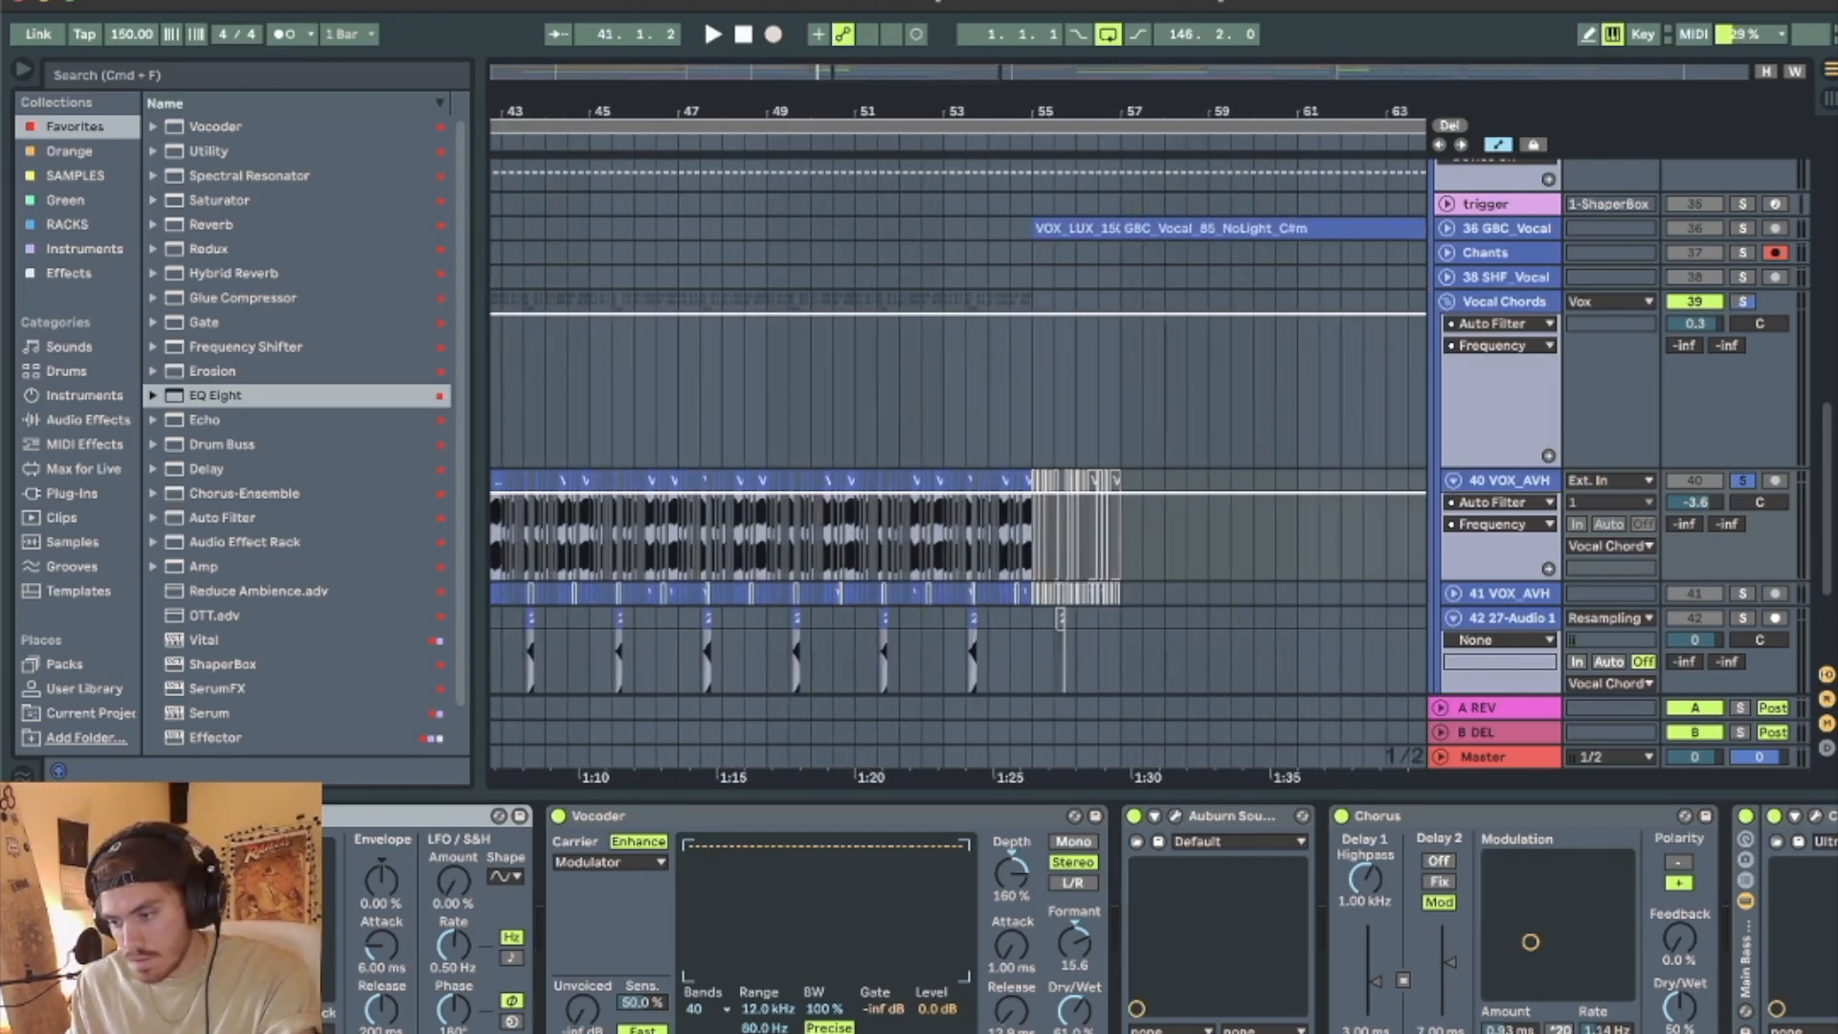
{"action": "left_click", "coordinate": [1145, 480]}
{"action": "key", "text": "super+v"}
{"action": "key", "text": "space"}
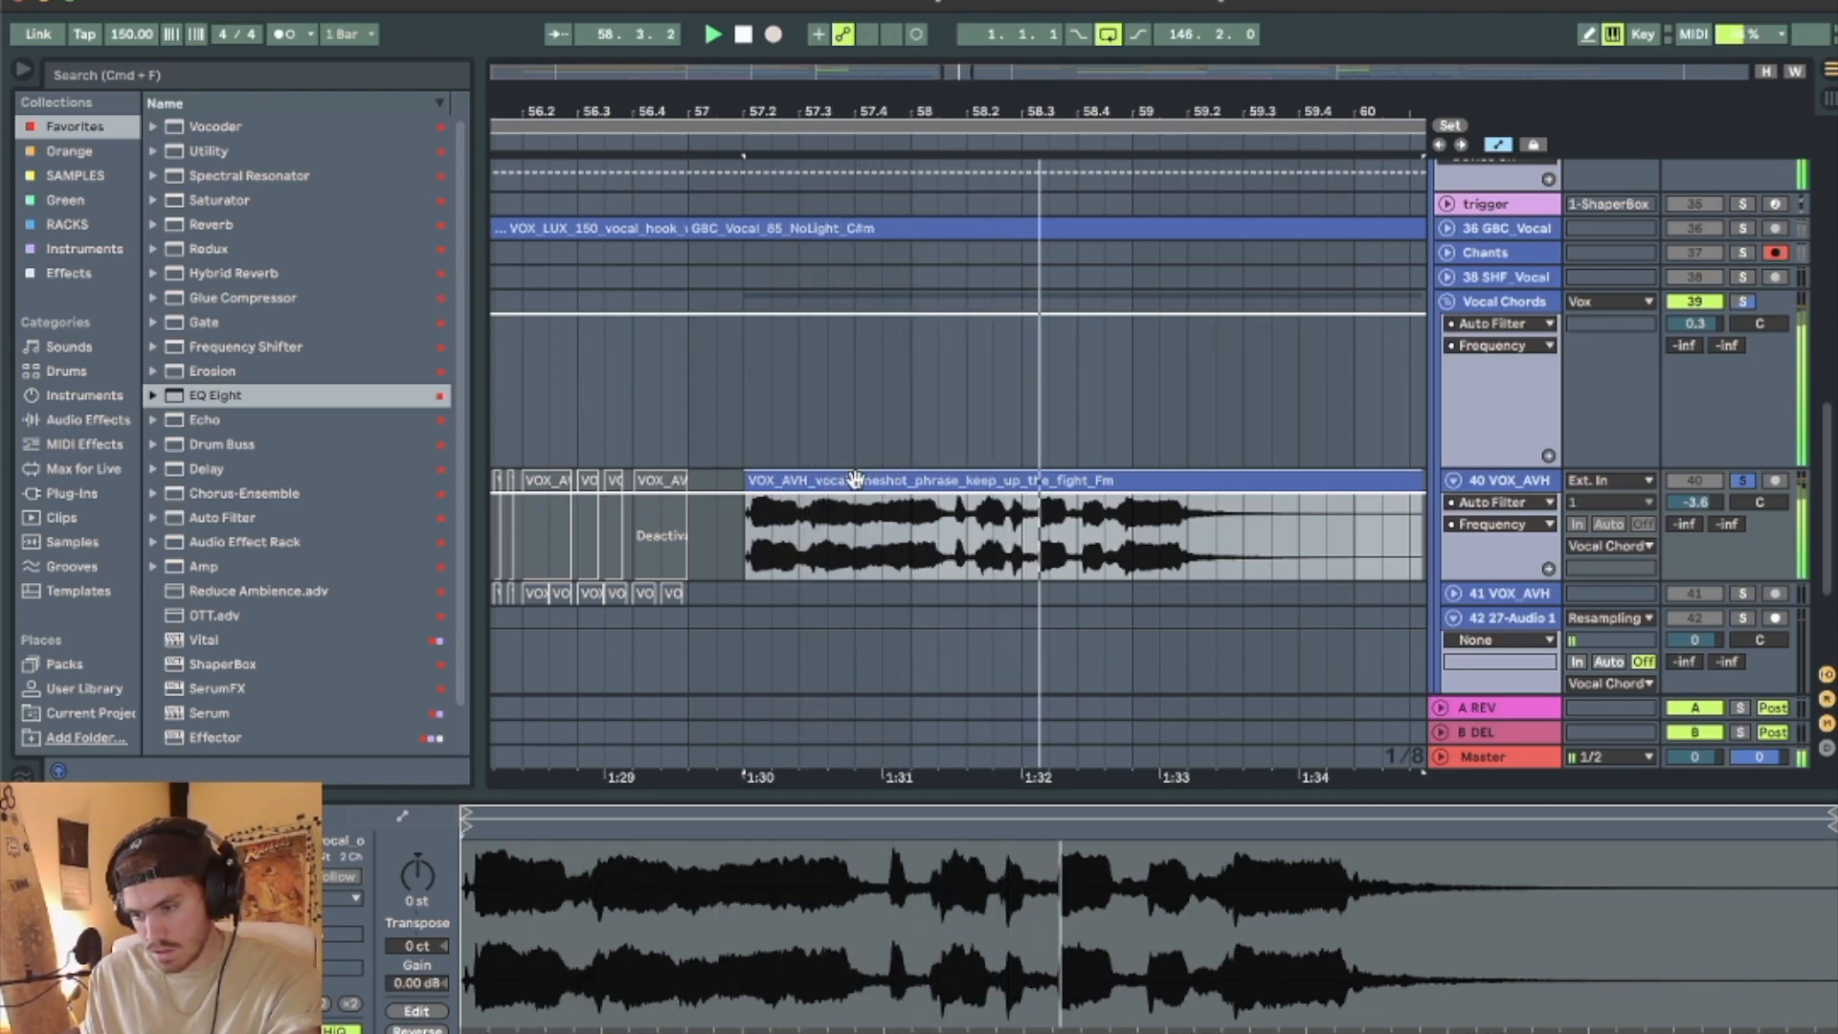
Delete the pasted "keep up the fight" one-shot clip from track 40 and return the playback position to the drop at bar 41.
{"action": "key", "text": "Delete"}
{"action": "key", "text": "minus"}
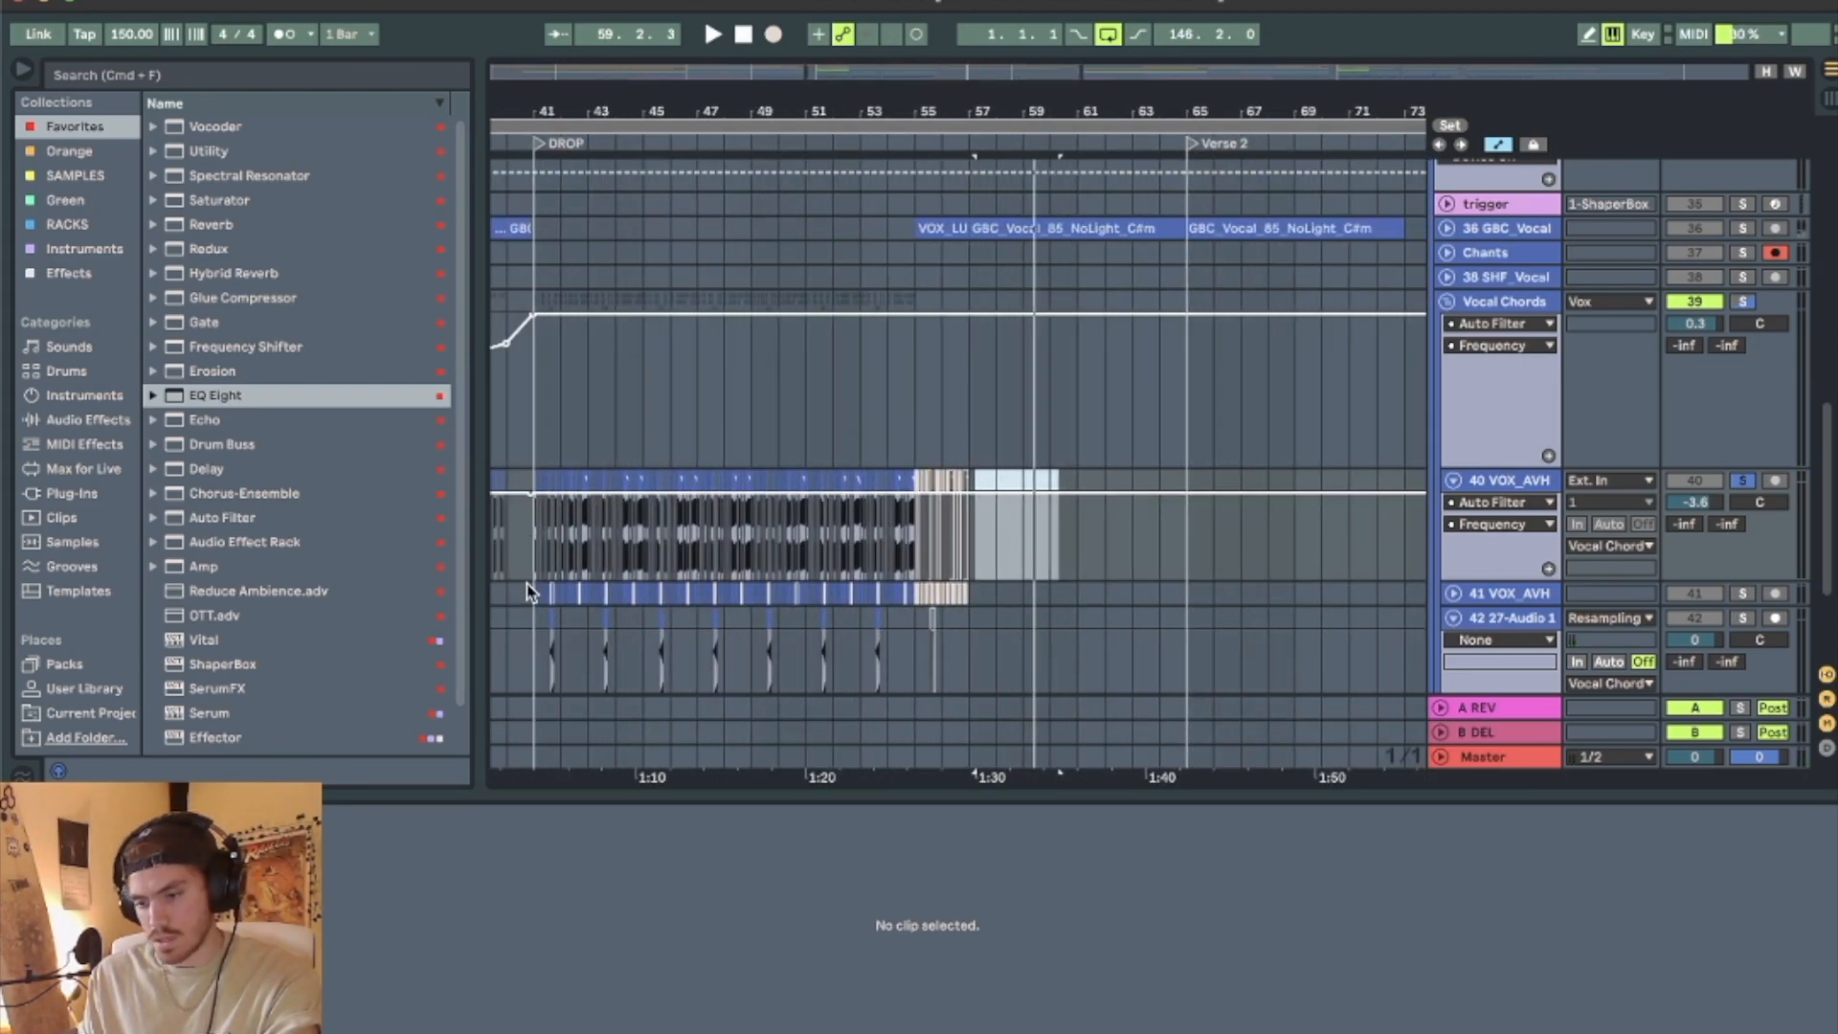
{"action": "left_click", "coordinate": [525, 596]}
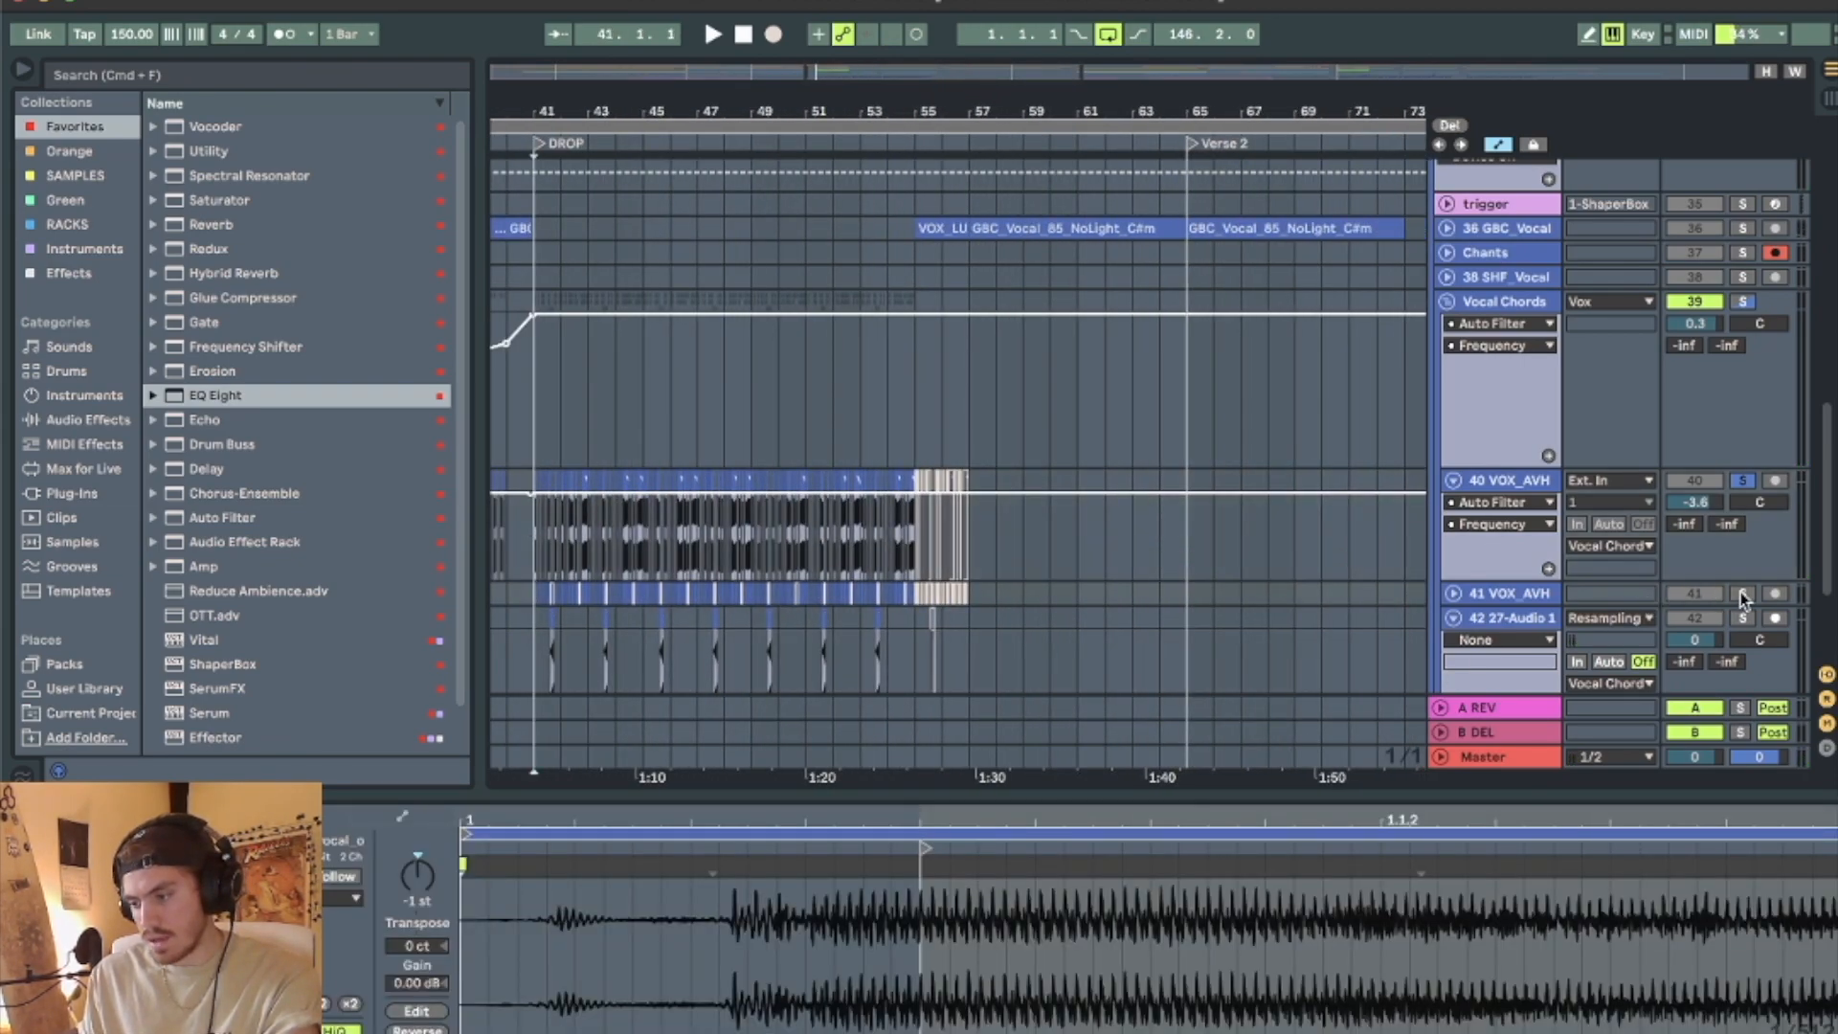
Solo and unfold the 41 VOX_AVH track, play its chops from the start of the drop, and display its device chain.
{"action": "left_click", "coordinate": [1455, 593]}
{"action": "key", "text": "space"}
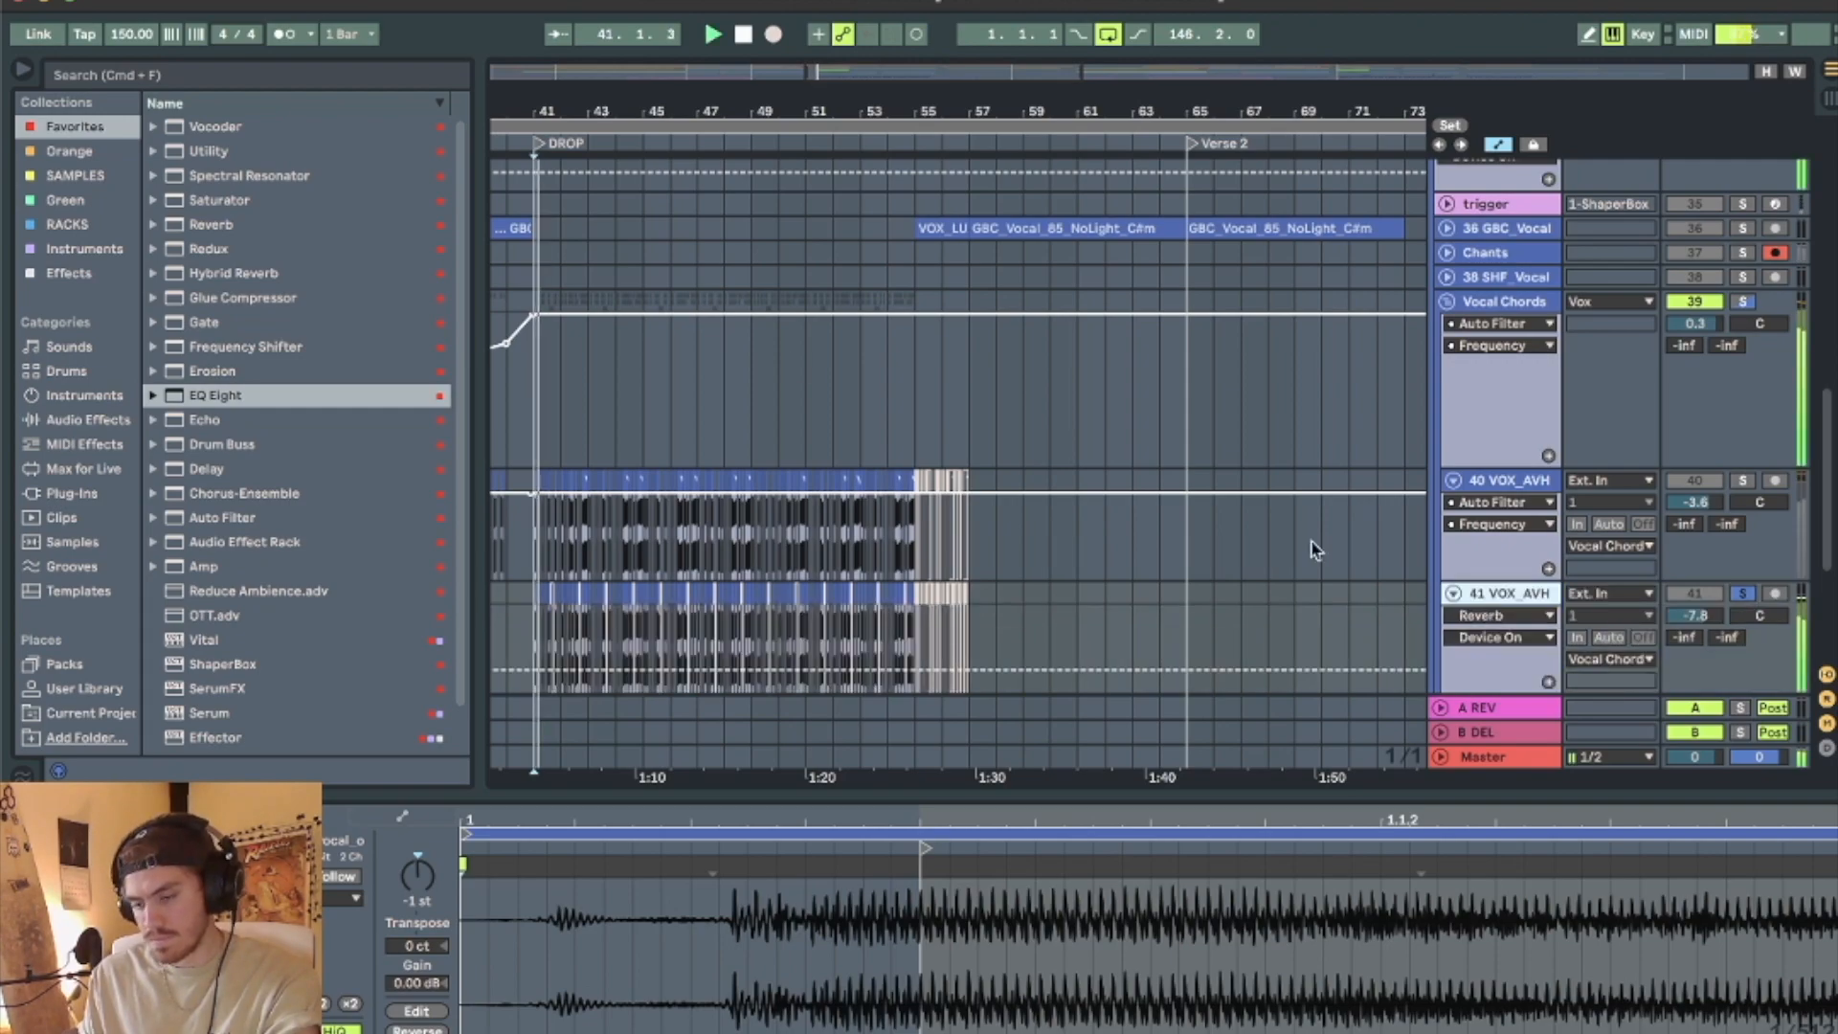
{"action": "key", "text": "plus"}
{"action": "key", "text": "plus"}
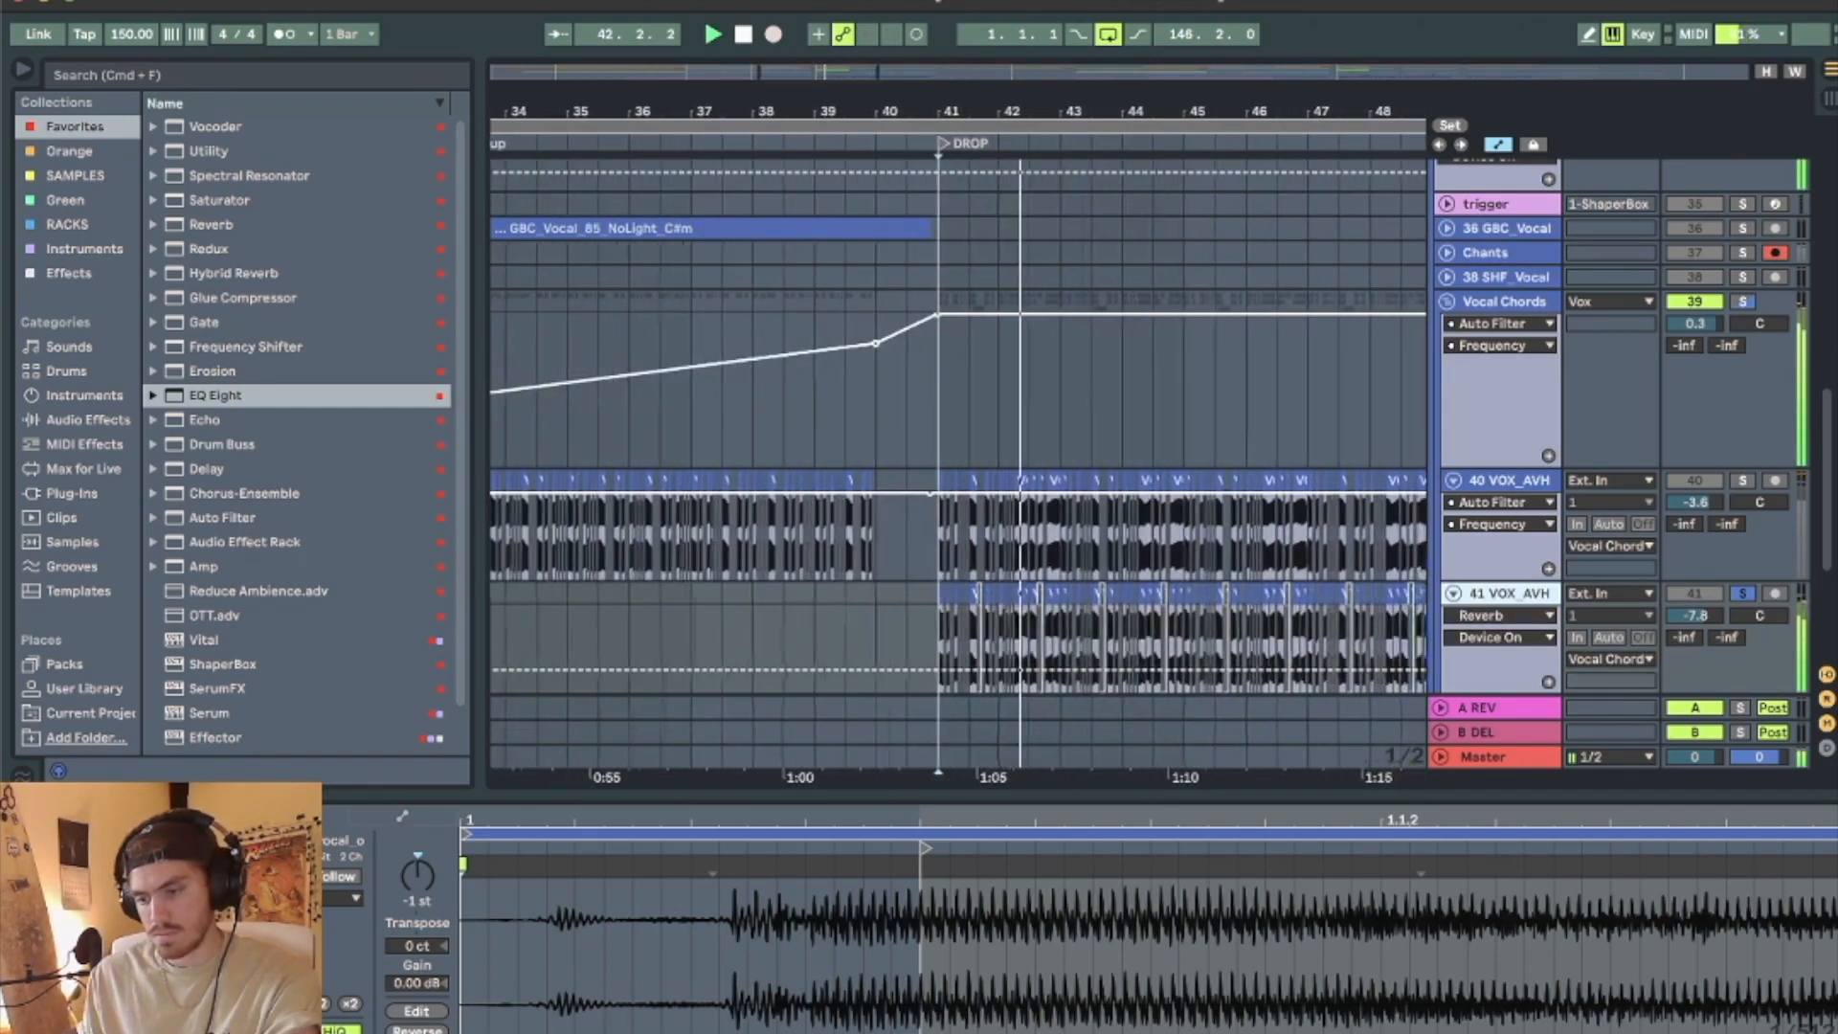
{"action": "scroll", "coordinate": [1074, 305], "scroll_direction": "down", "scroll_amount": 3}
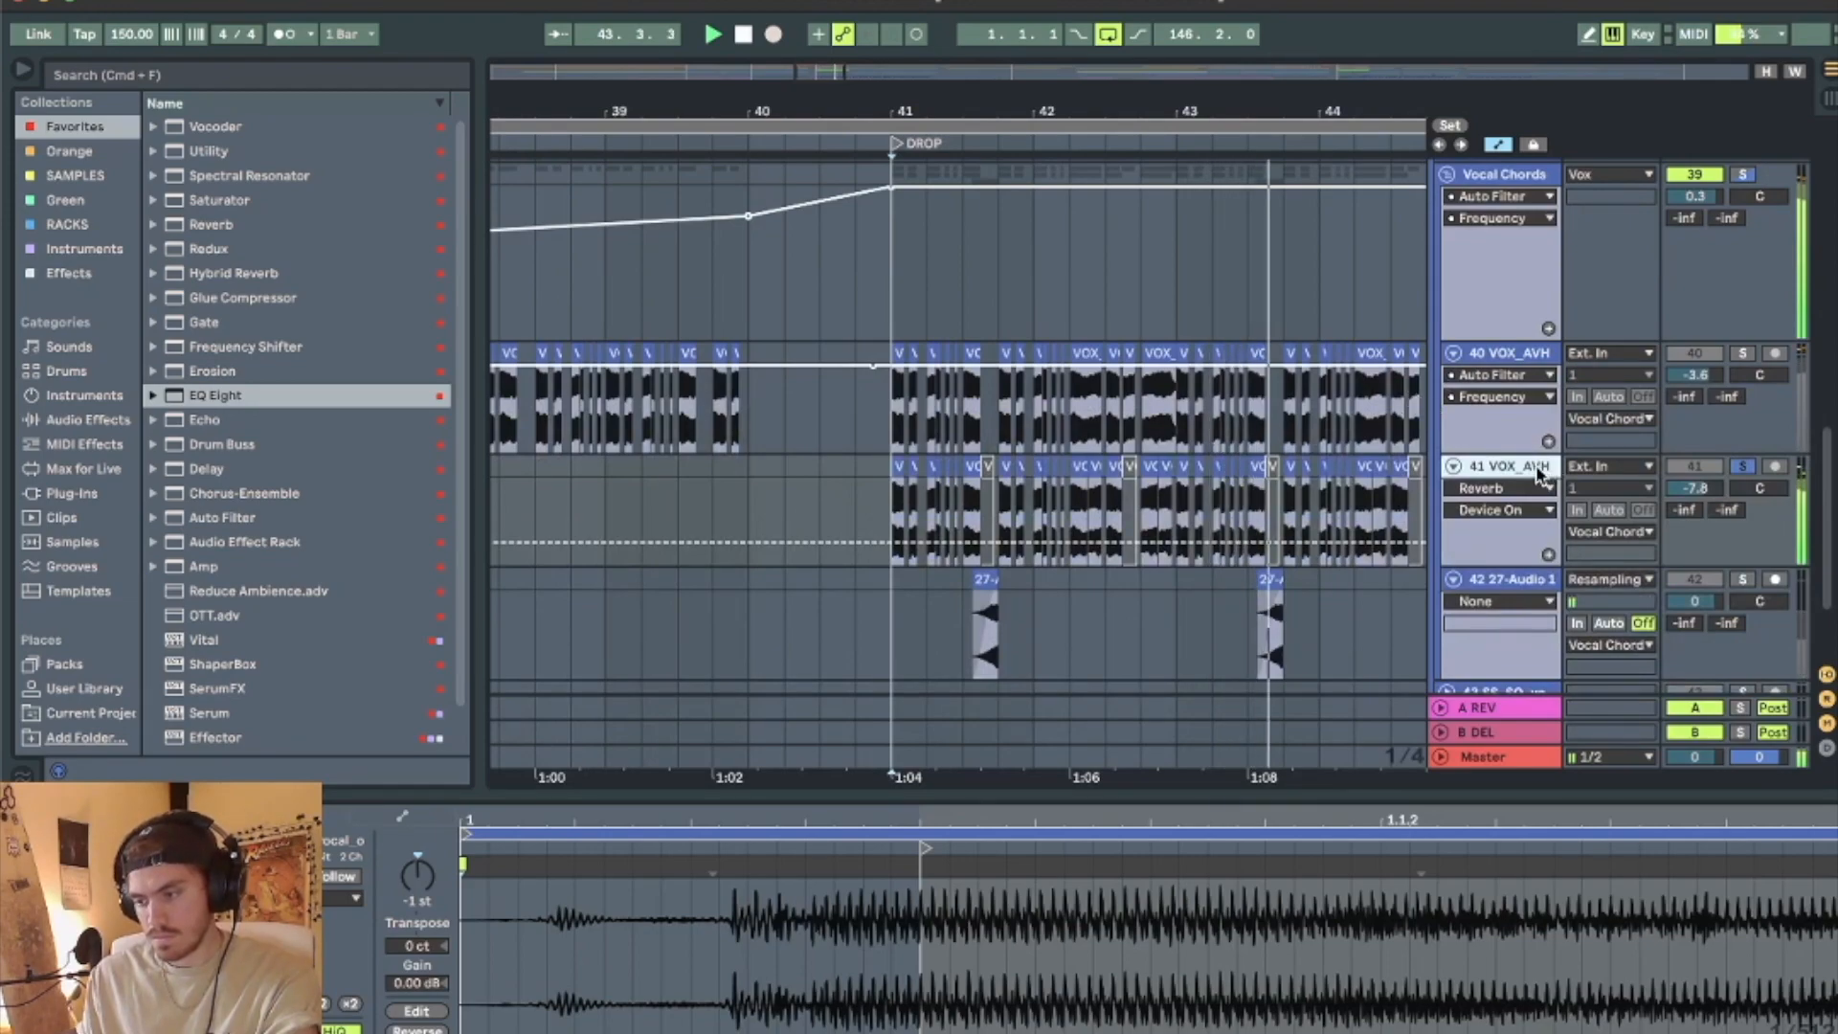
{"action": "key", "text": "shift+Tab"}
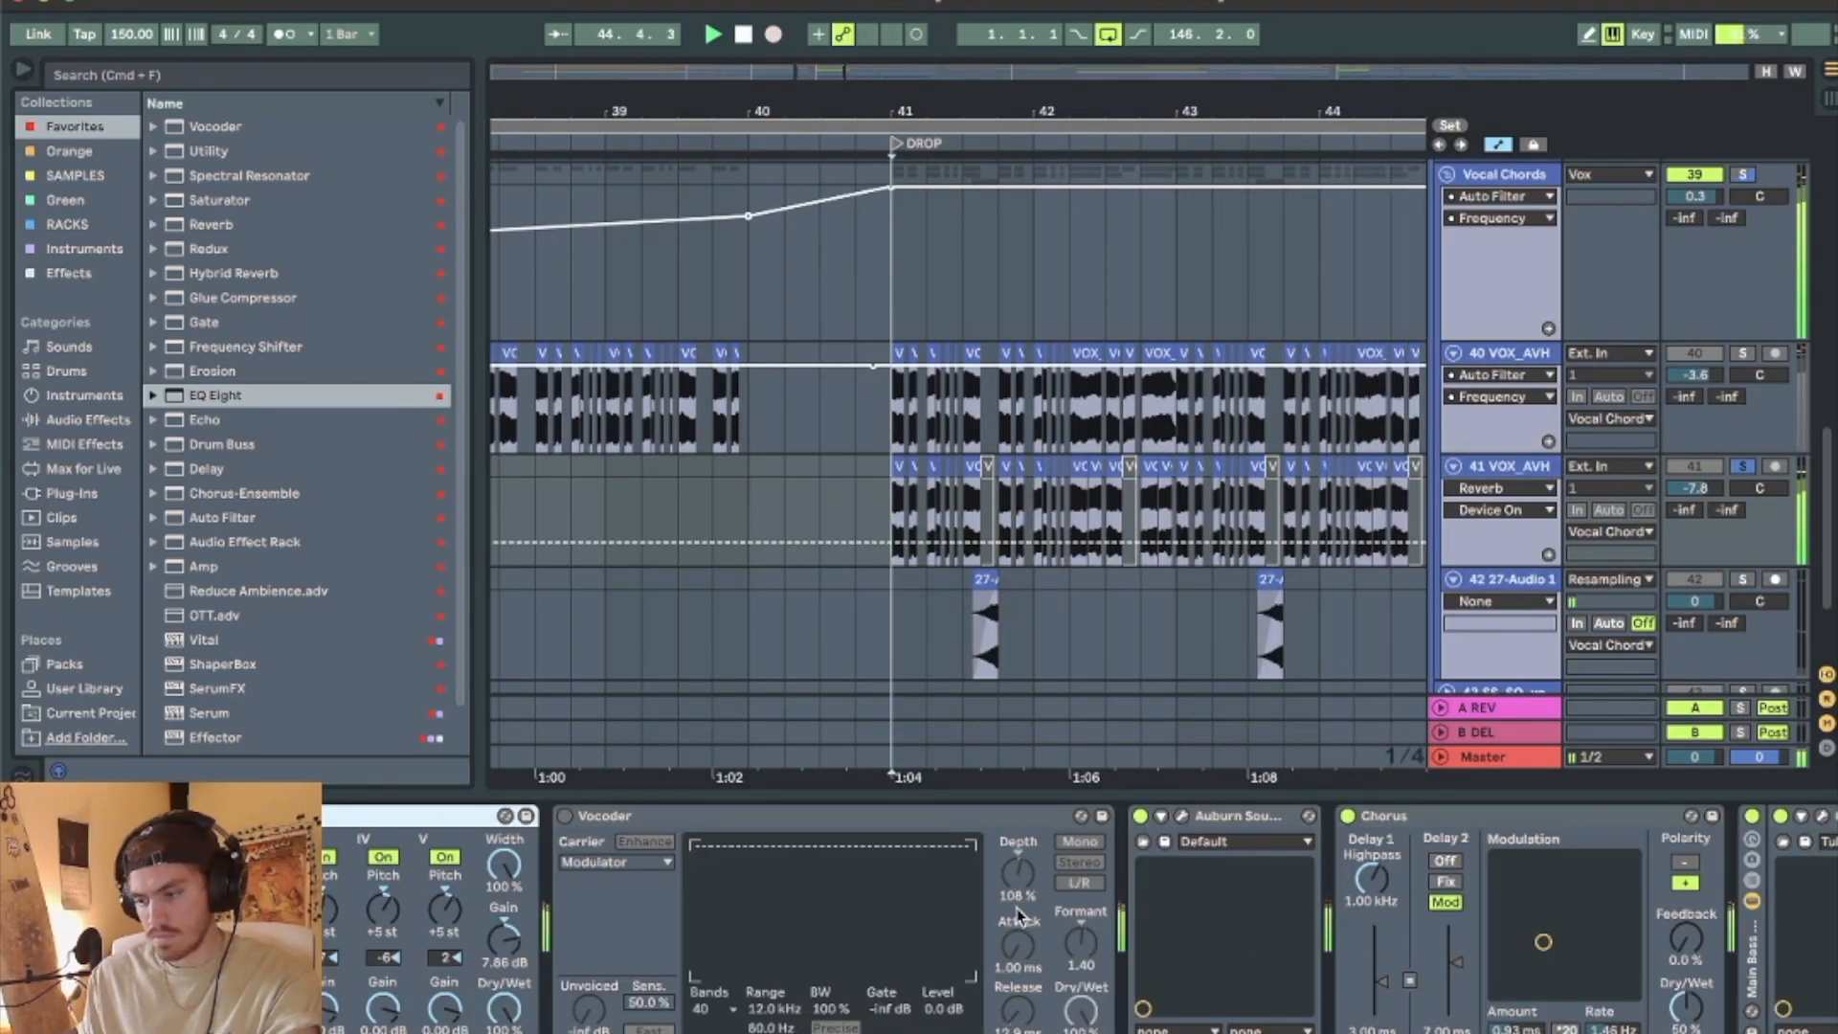
{"action": "key", "text": "space"}
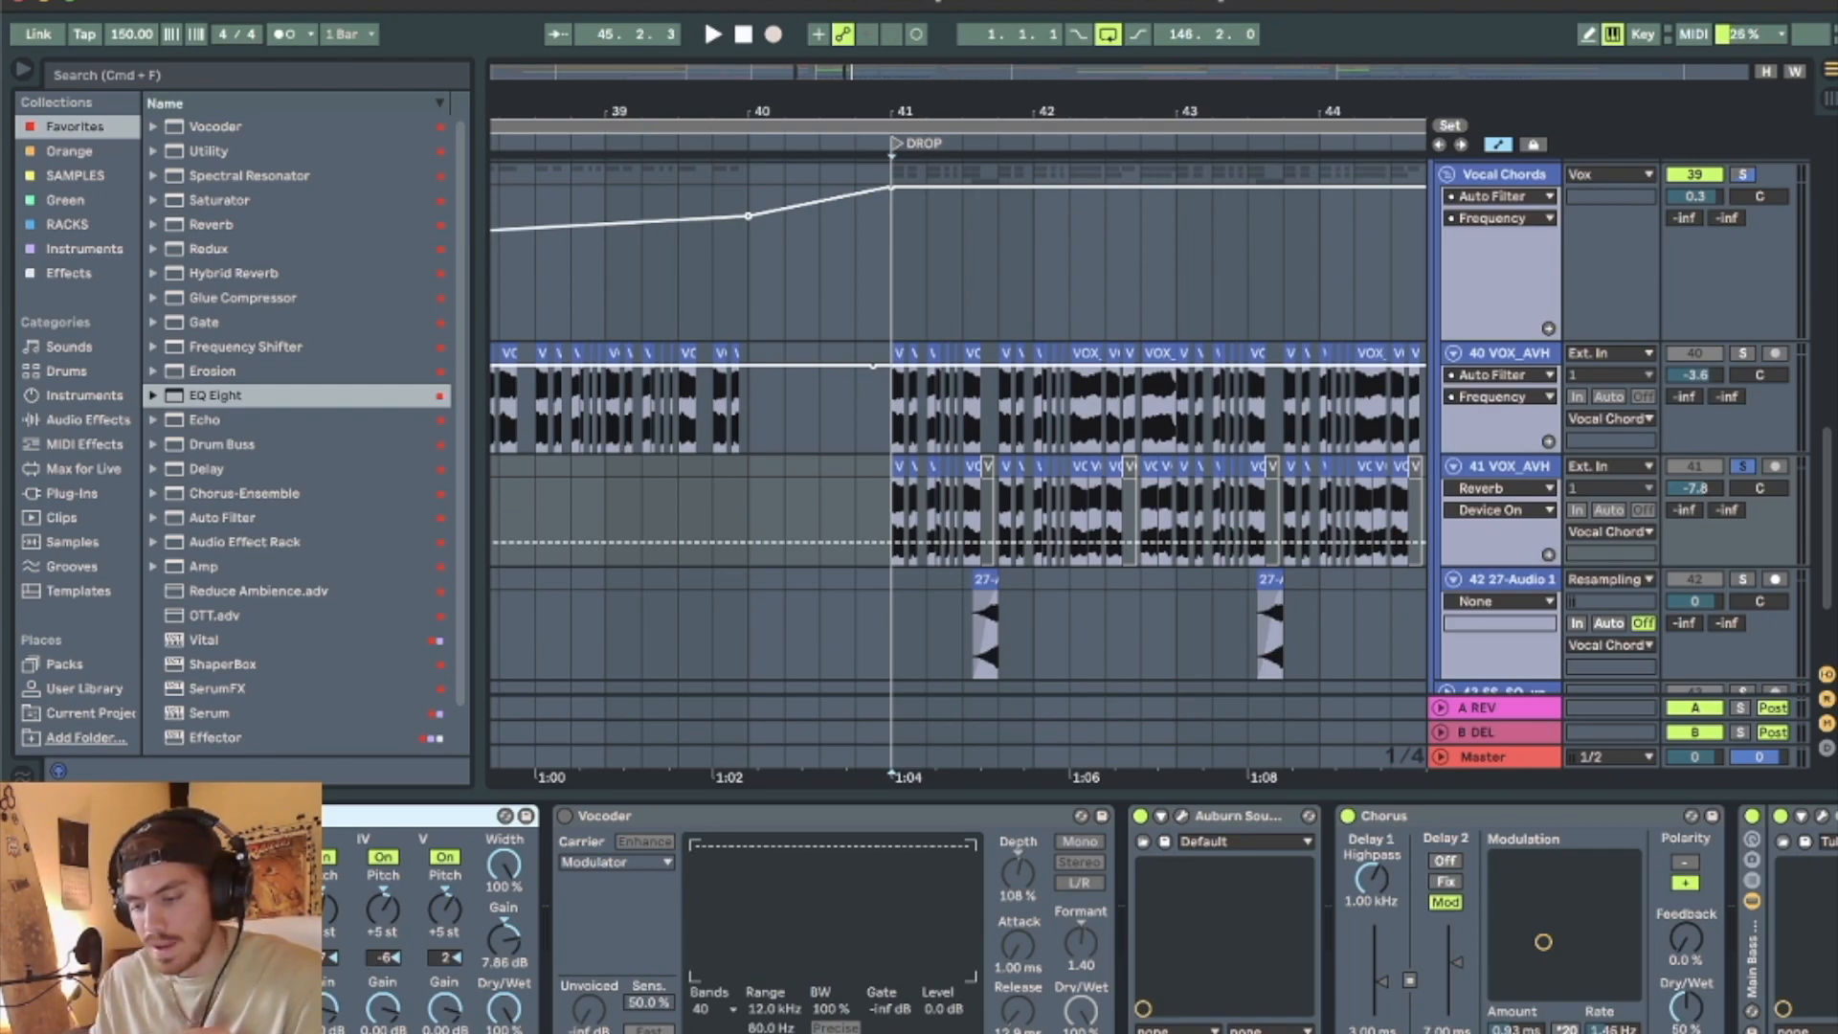
Examine the Vocoder and Auburn Sounds Graillon 2 on track 41, checking the Pitch-Shift setting in Graillon's plugin window.
{"action": "left_click", "coordinate": [757, 822]}
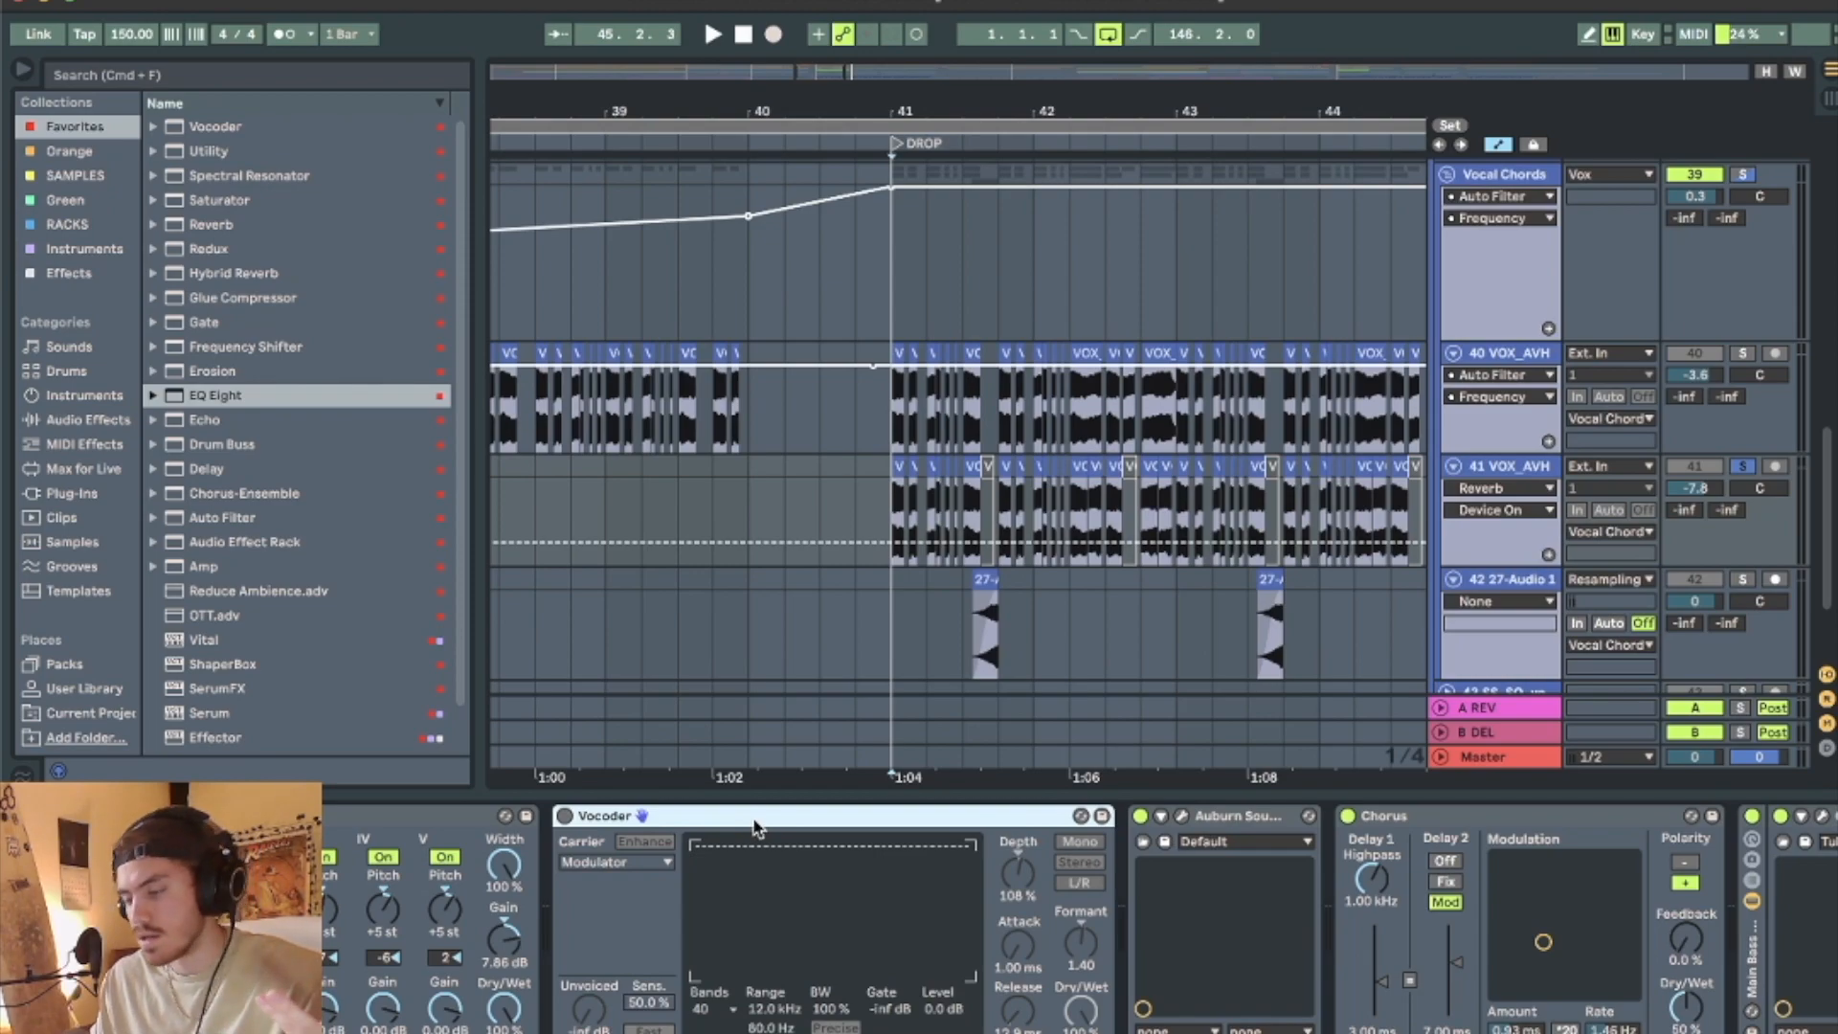
{"action": "left_click", "coordinate": [1258, 819]}
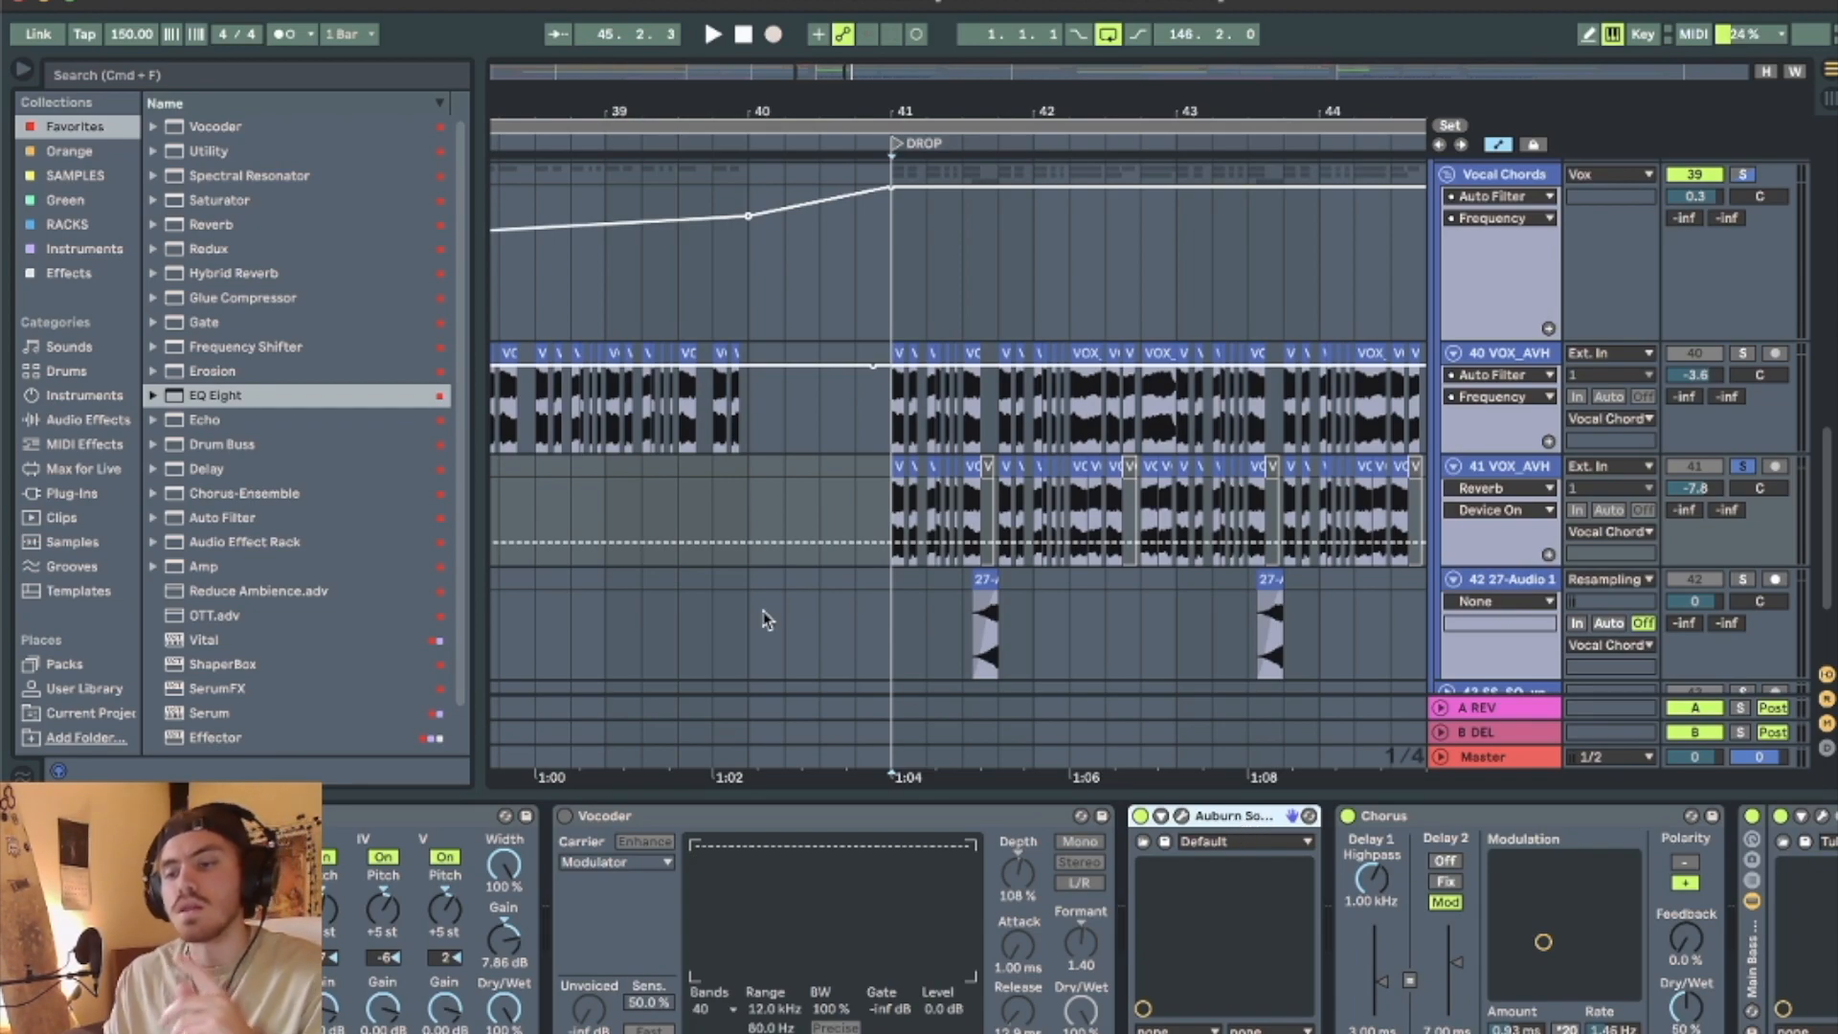
{"action": "left_click", "coordinate": [1182, 816]}
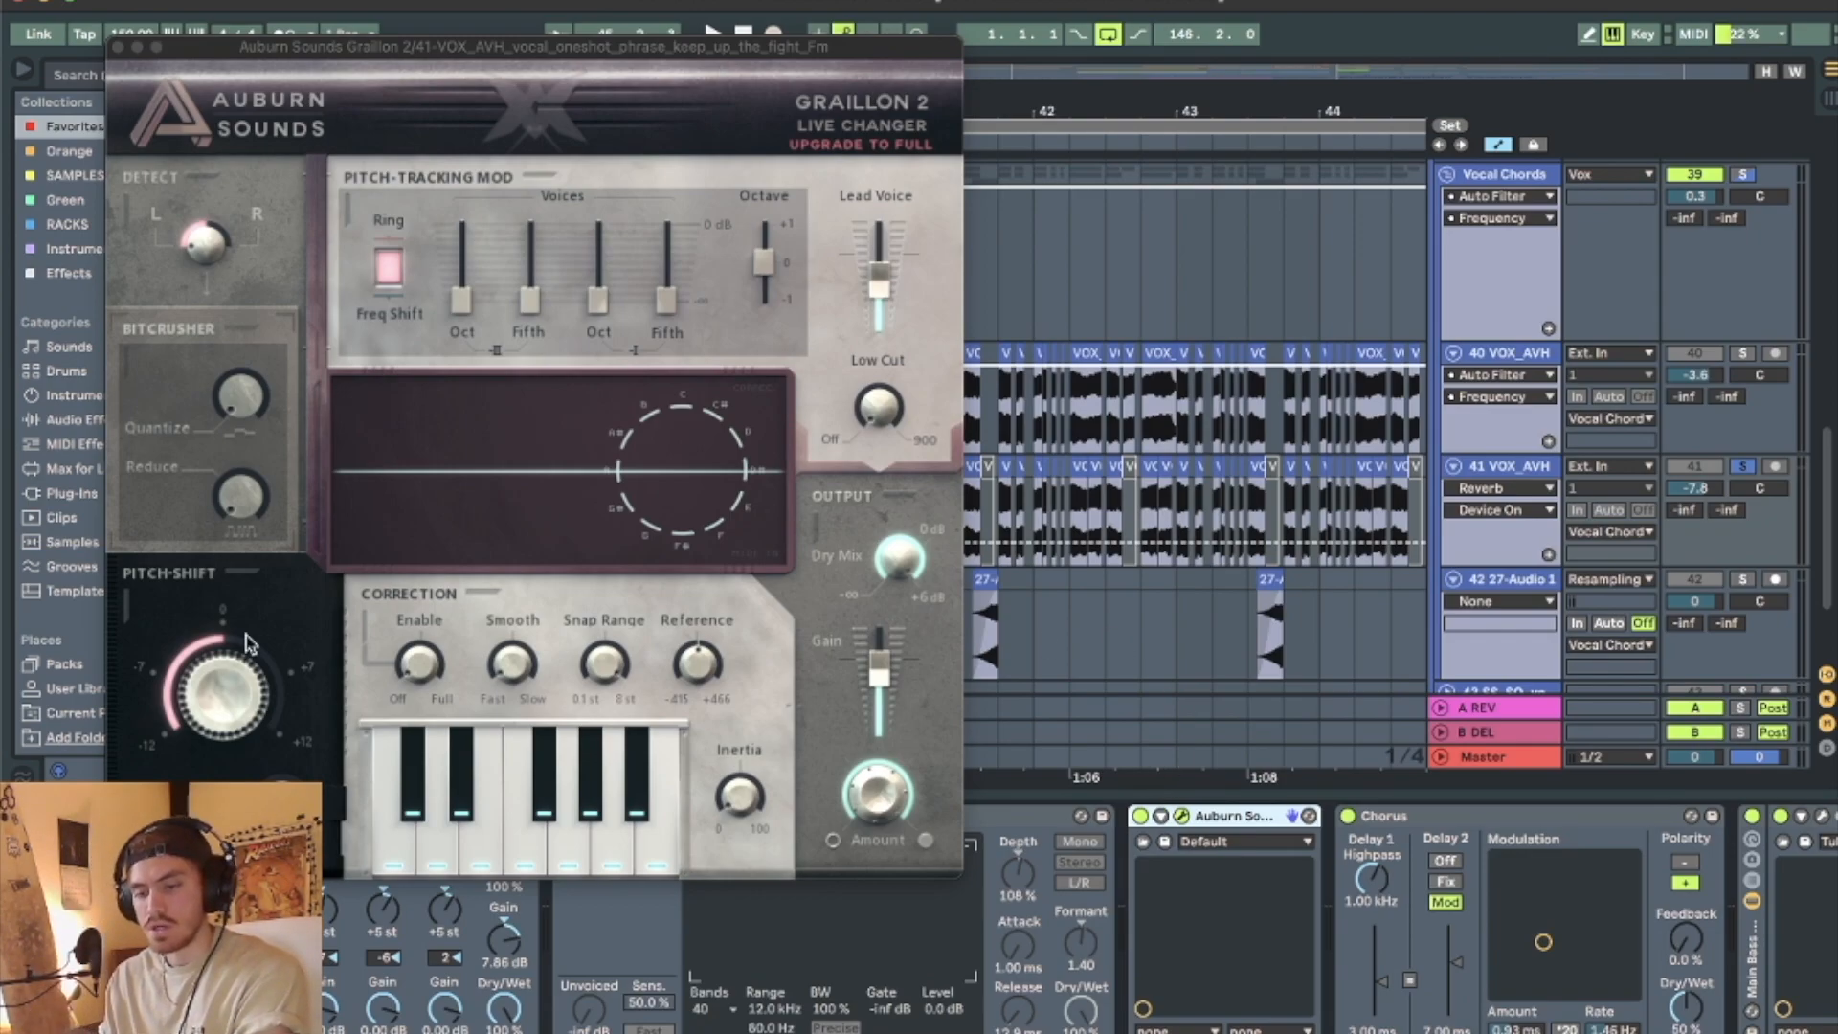
{"action": "left_click", "coordinate": [222, 707]}
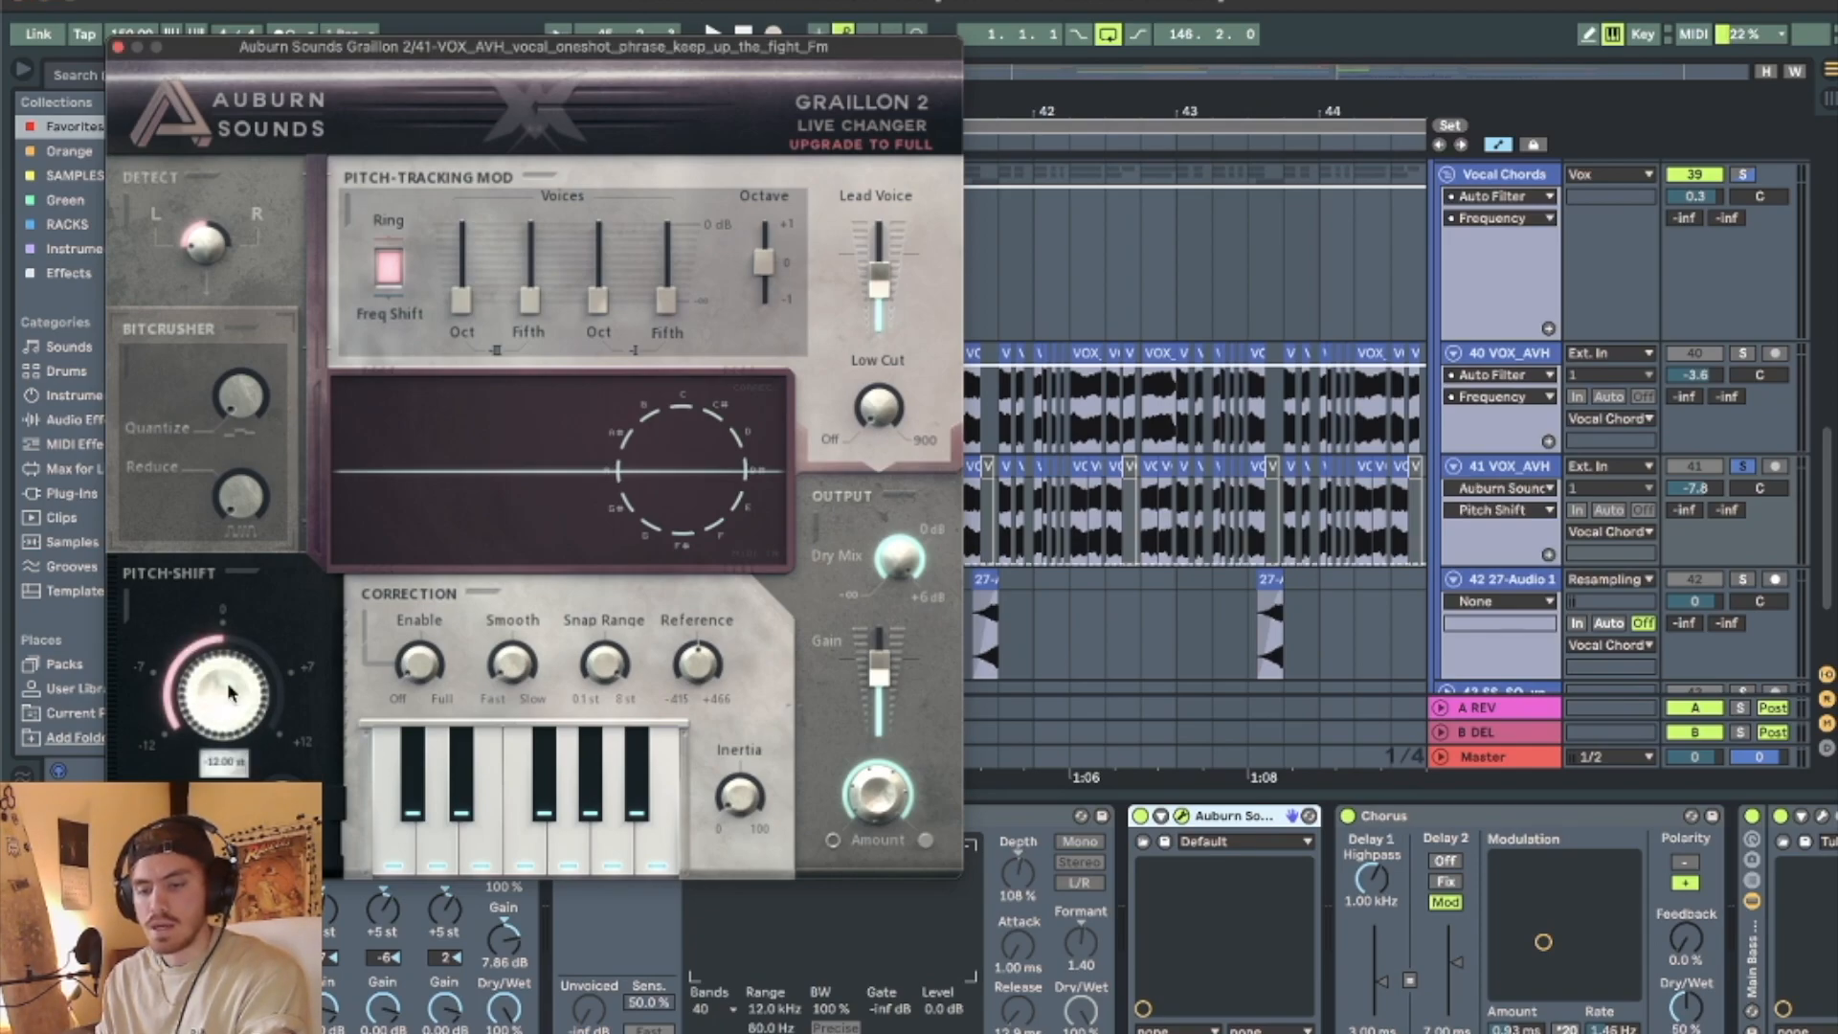
{"action": "left_click", "coordinate": [118, 47]}
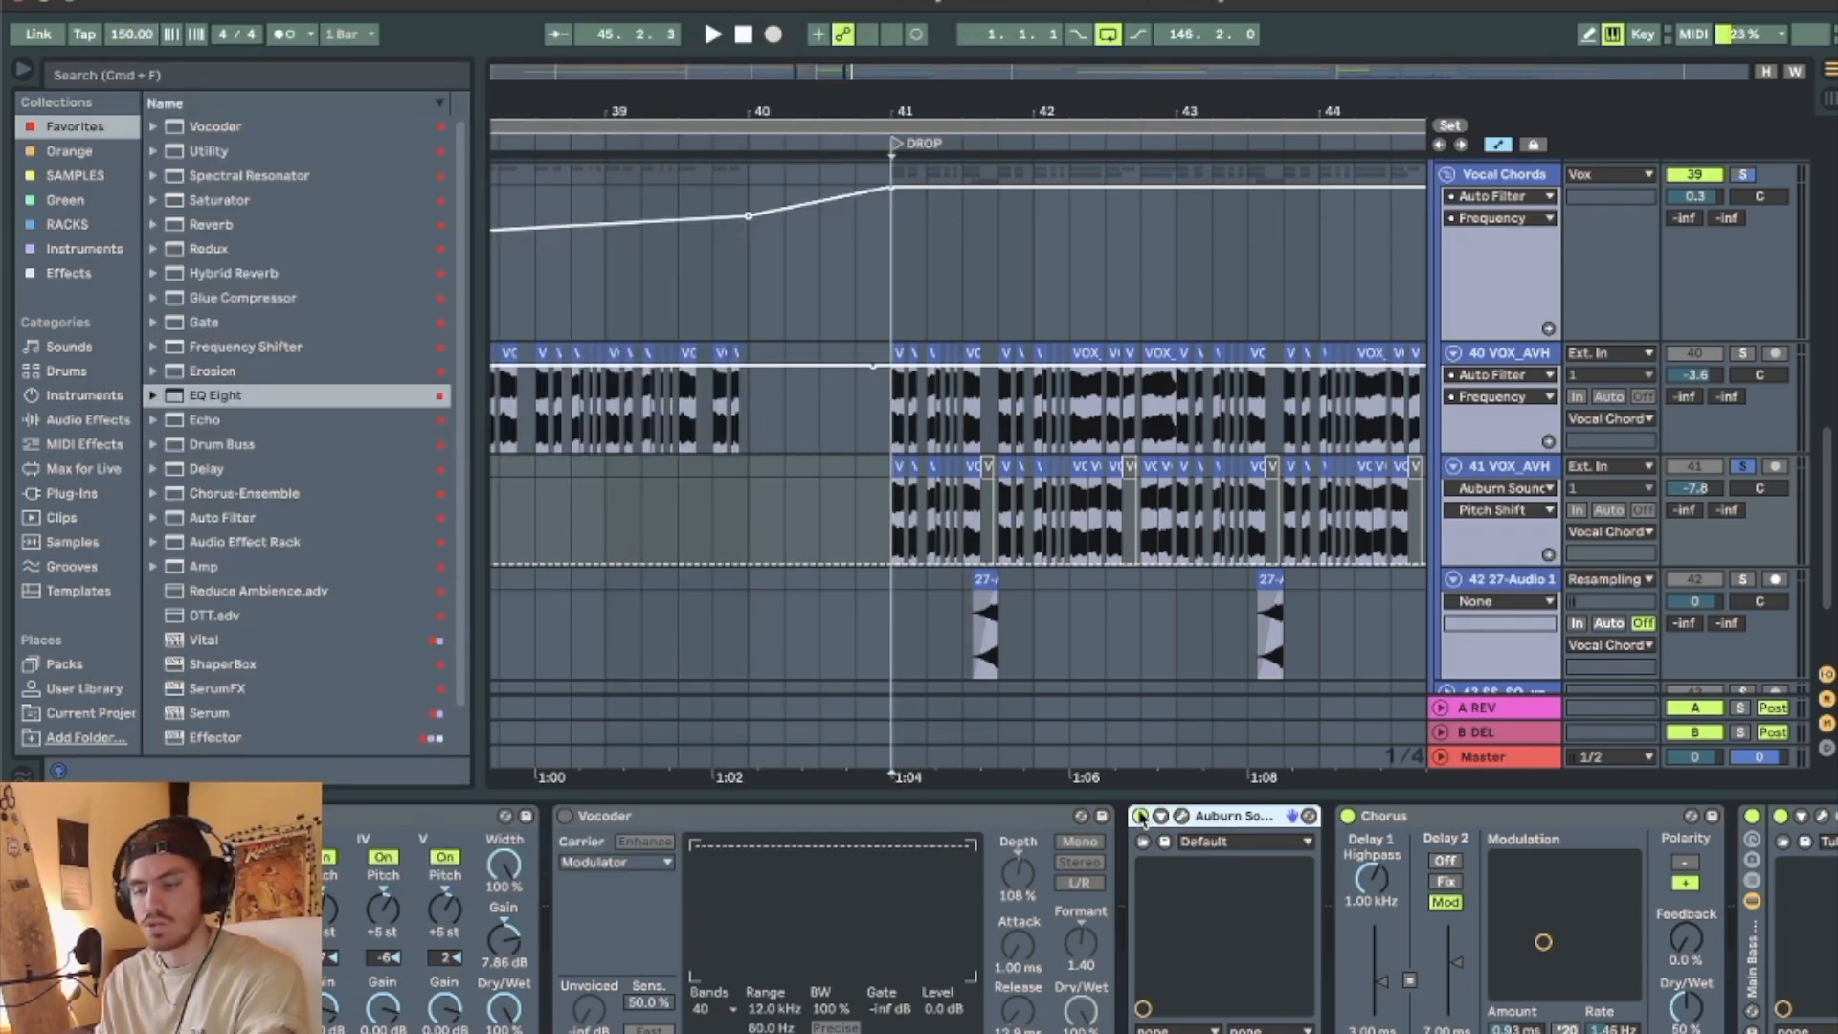
Compare track 41 from the drop with Graillon 2 bypassed and re-enabled, viewing its plugin window during playback.
{"action": "left_click", "coordinate": [1139, 817]}
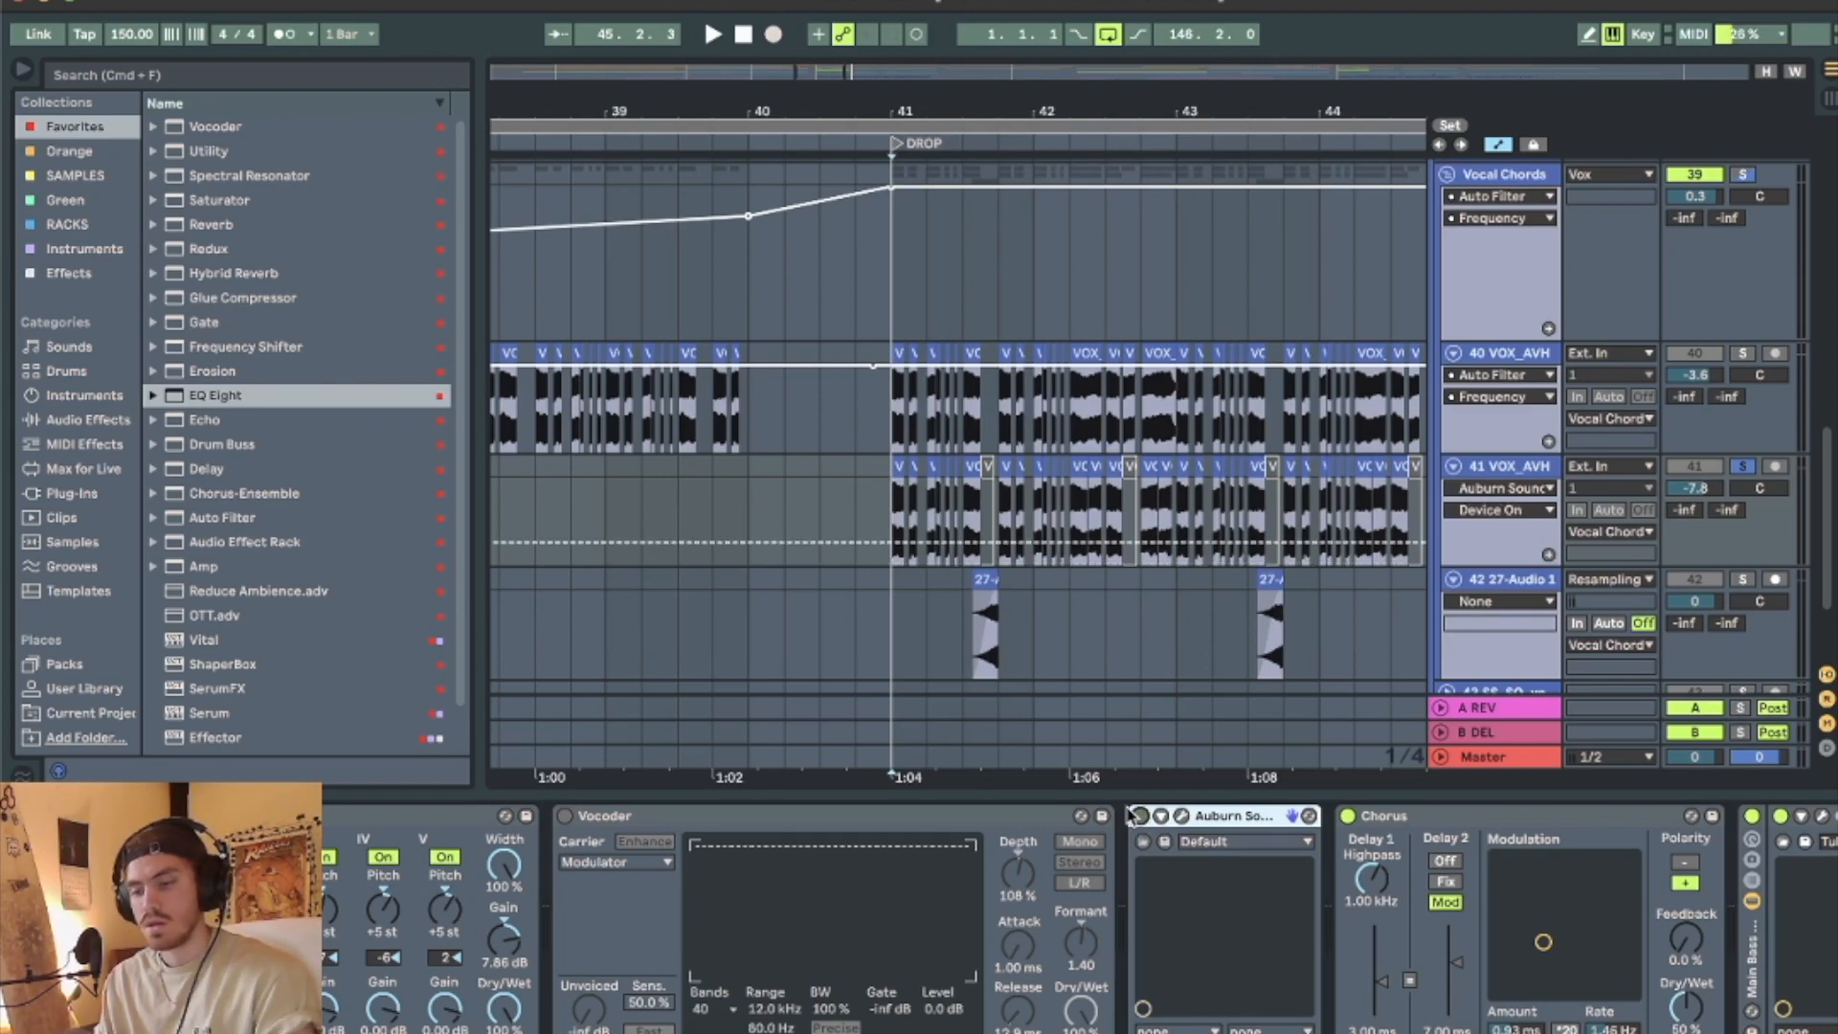
{"action": "key", "text": "space"}
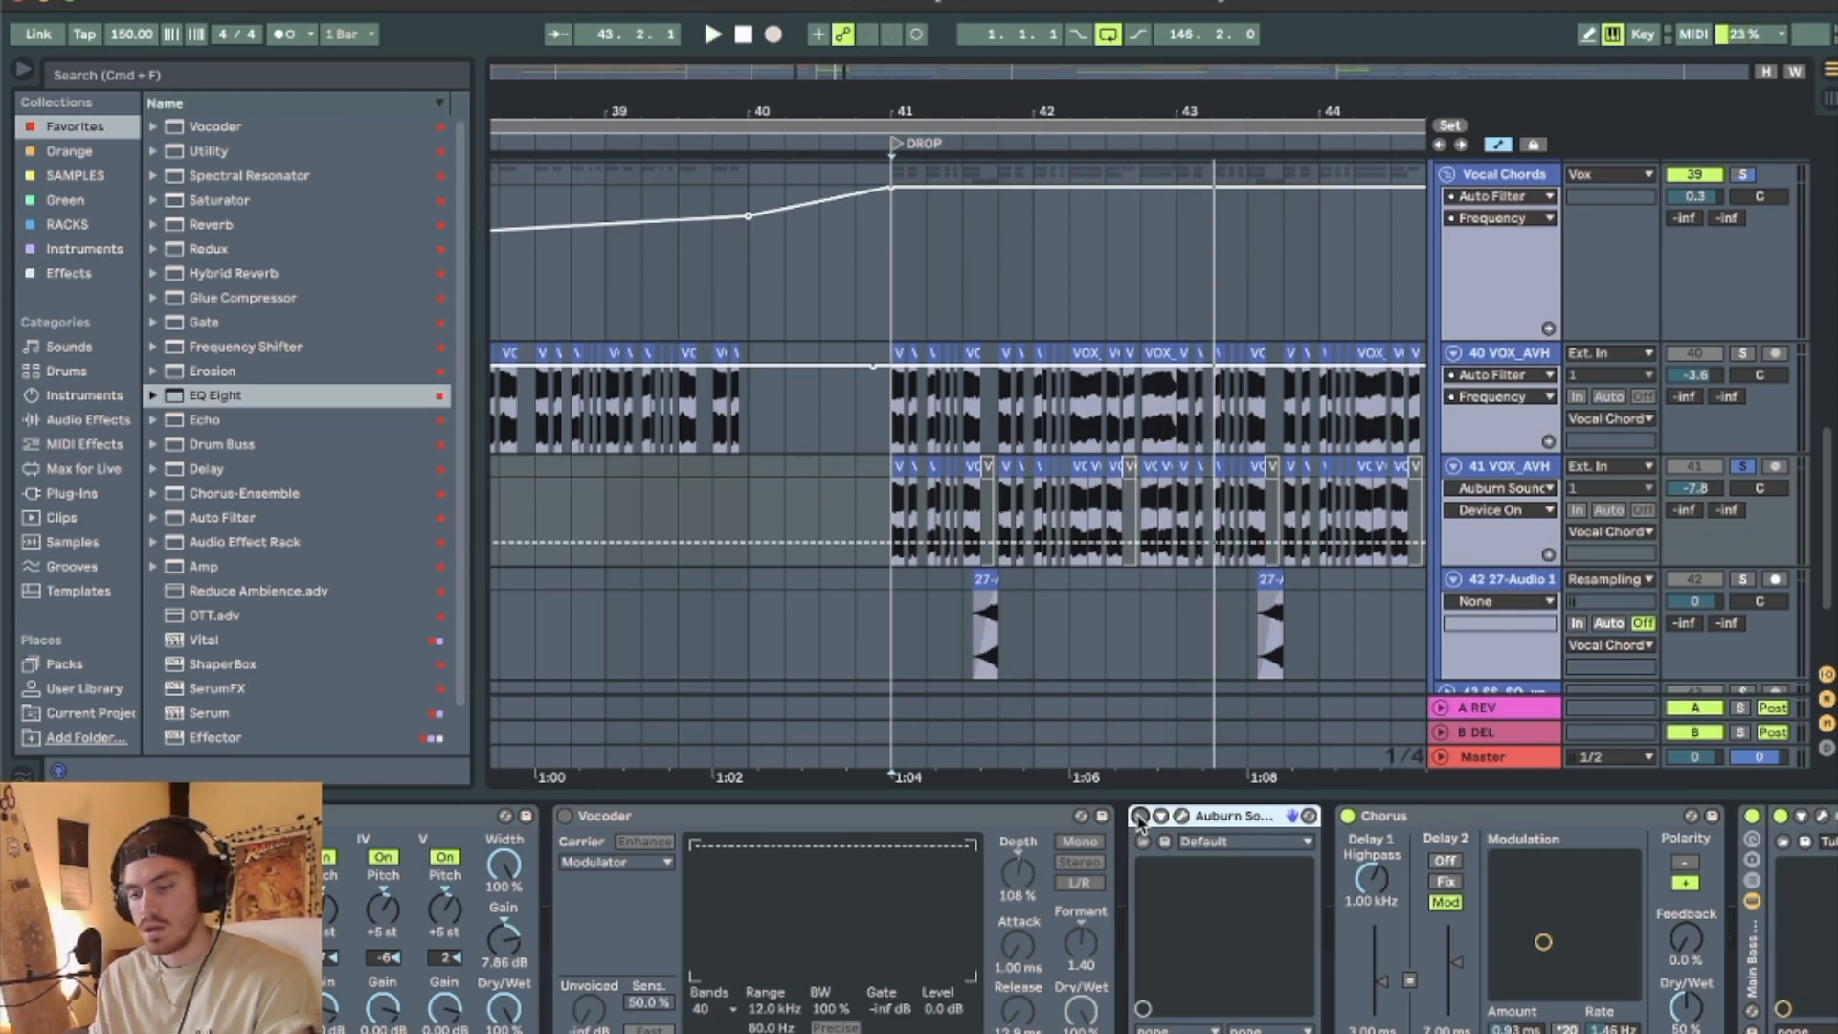
{"action": "left_click", "coordinate": [1140, 816]}
{"action": "key", "text": "space"}
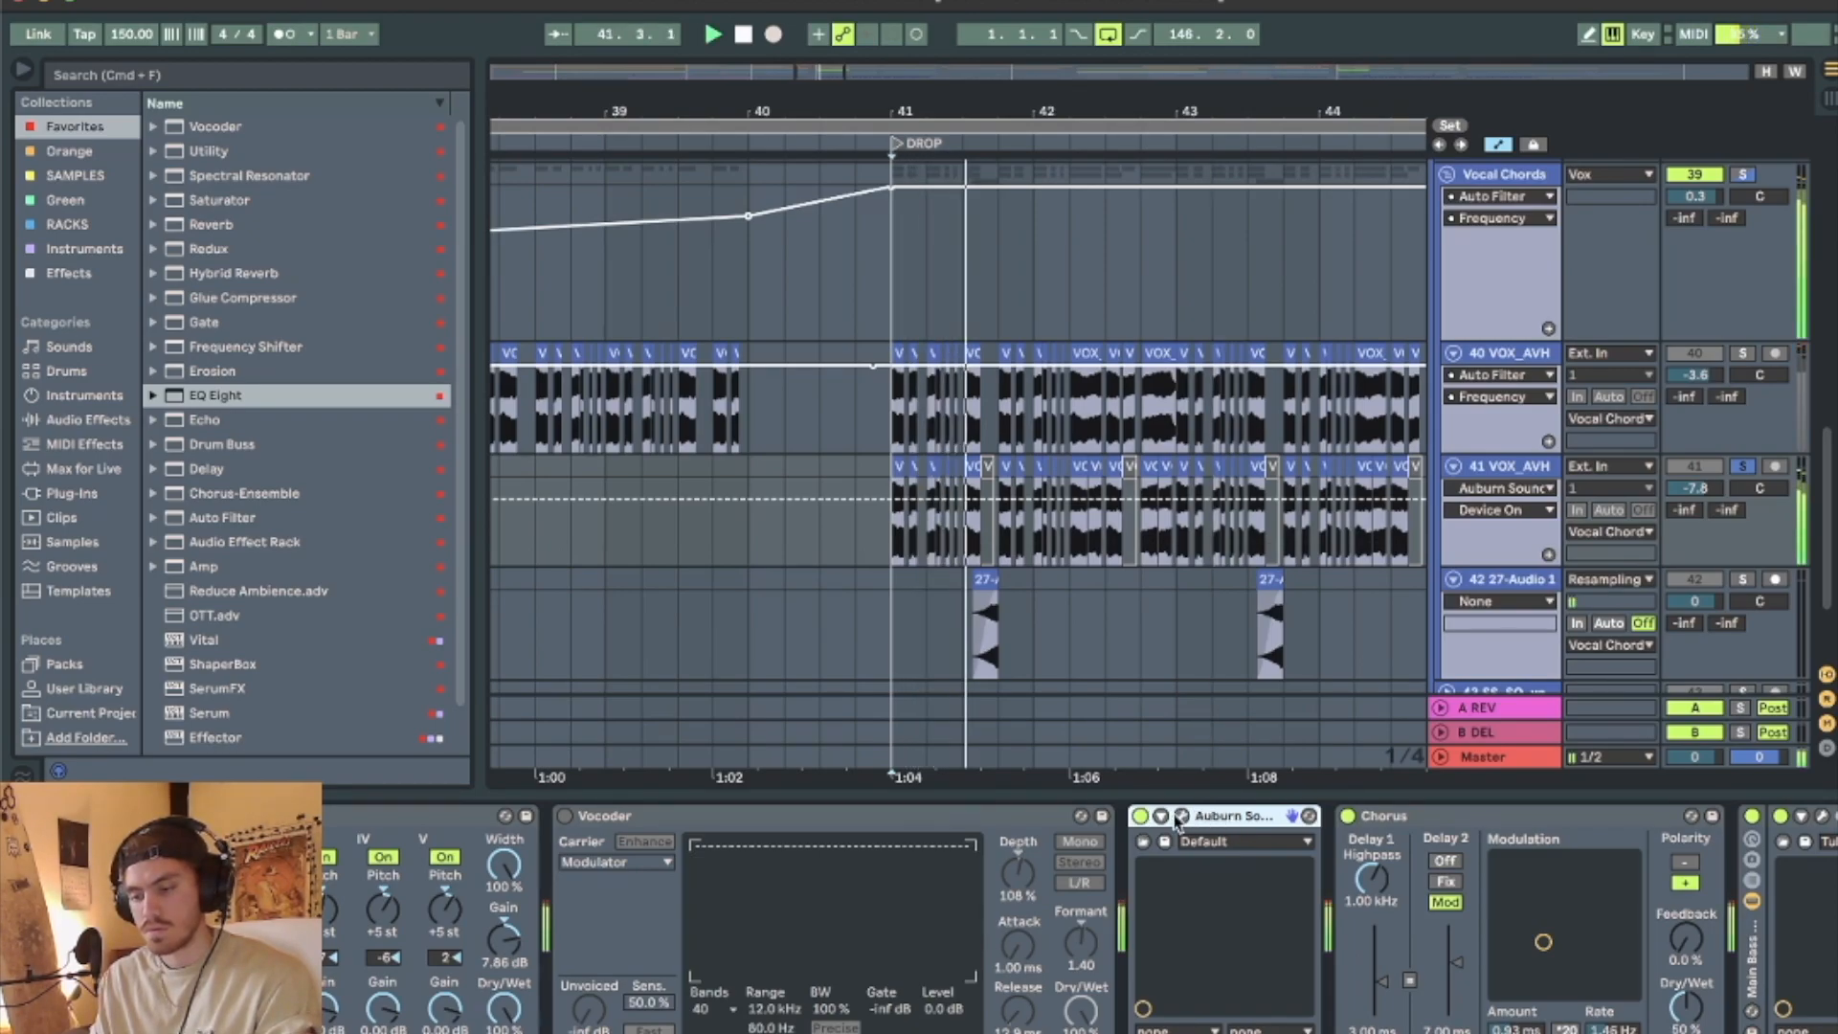
{"action": "left_click", "coordinate": [1180, 817]}
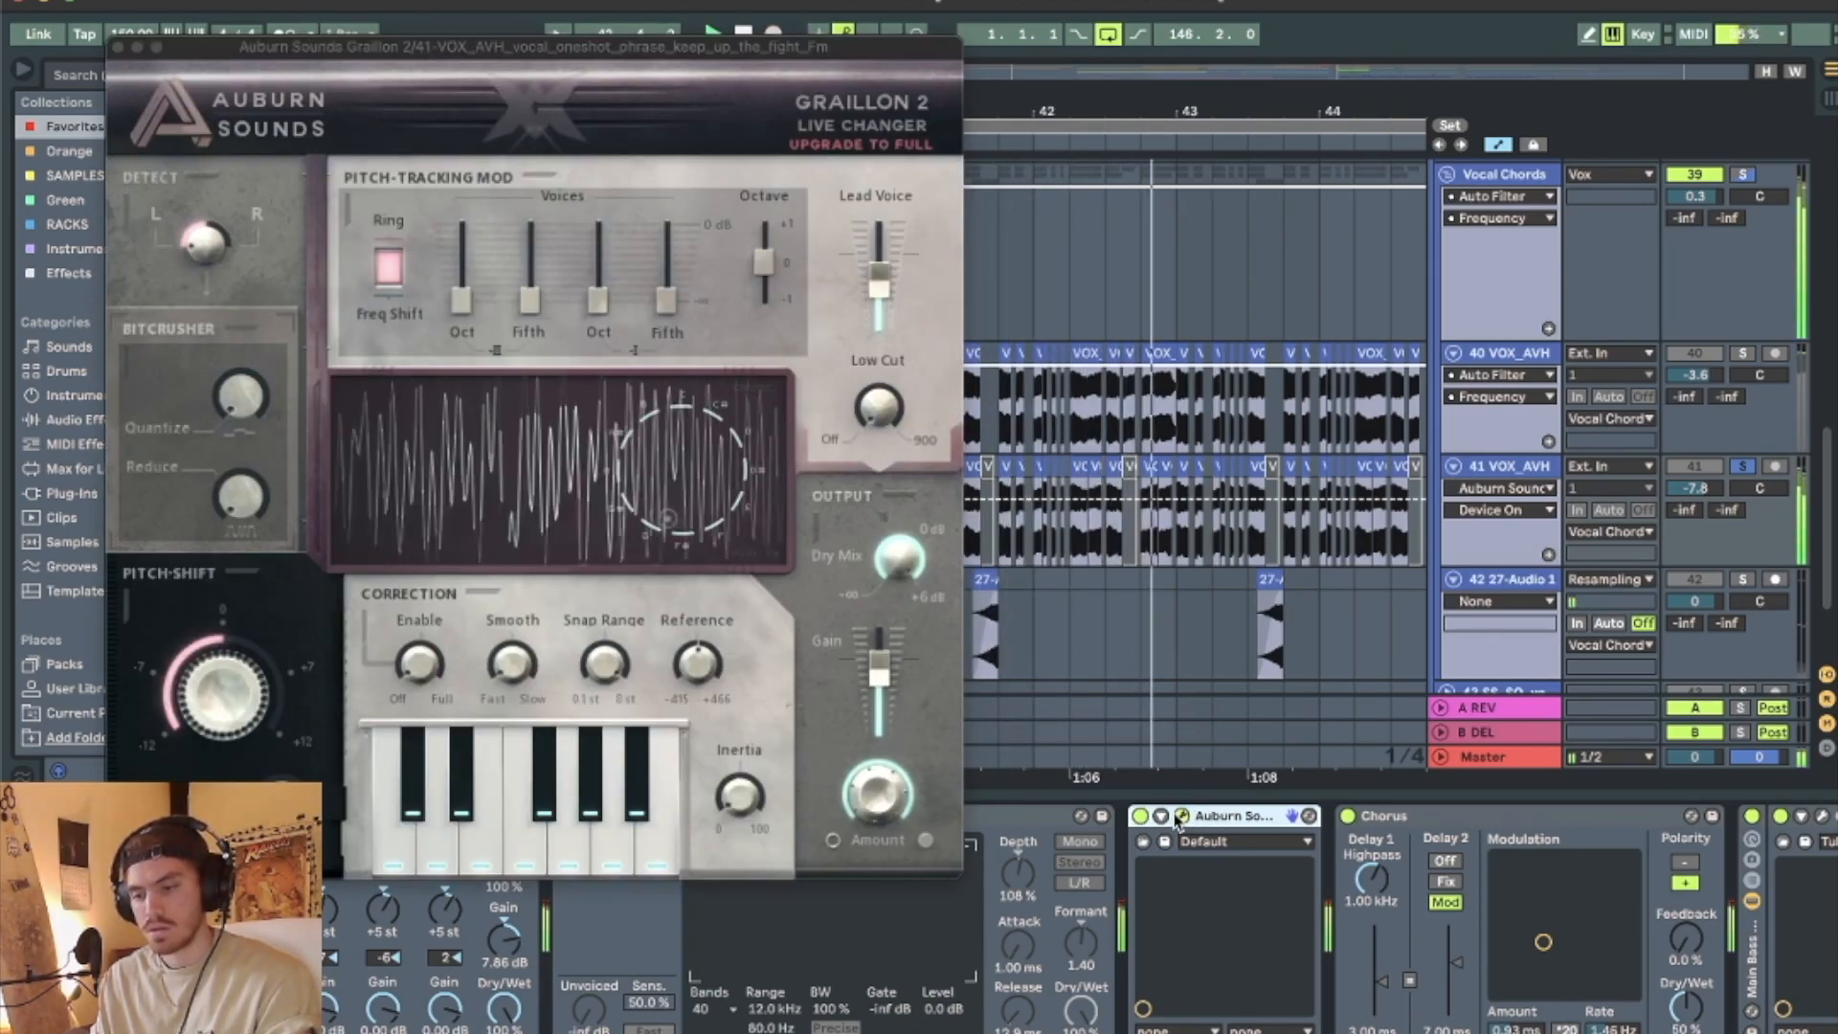
{"action": "key", "text": "space"}
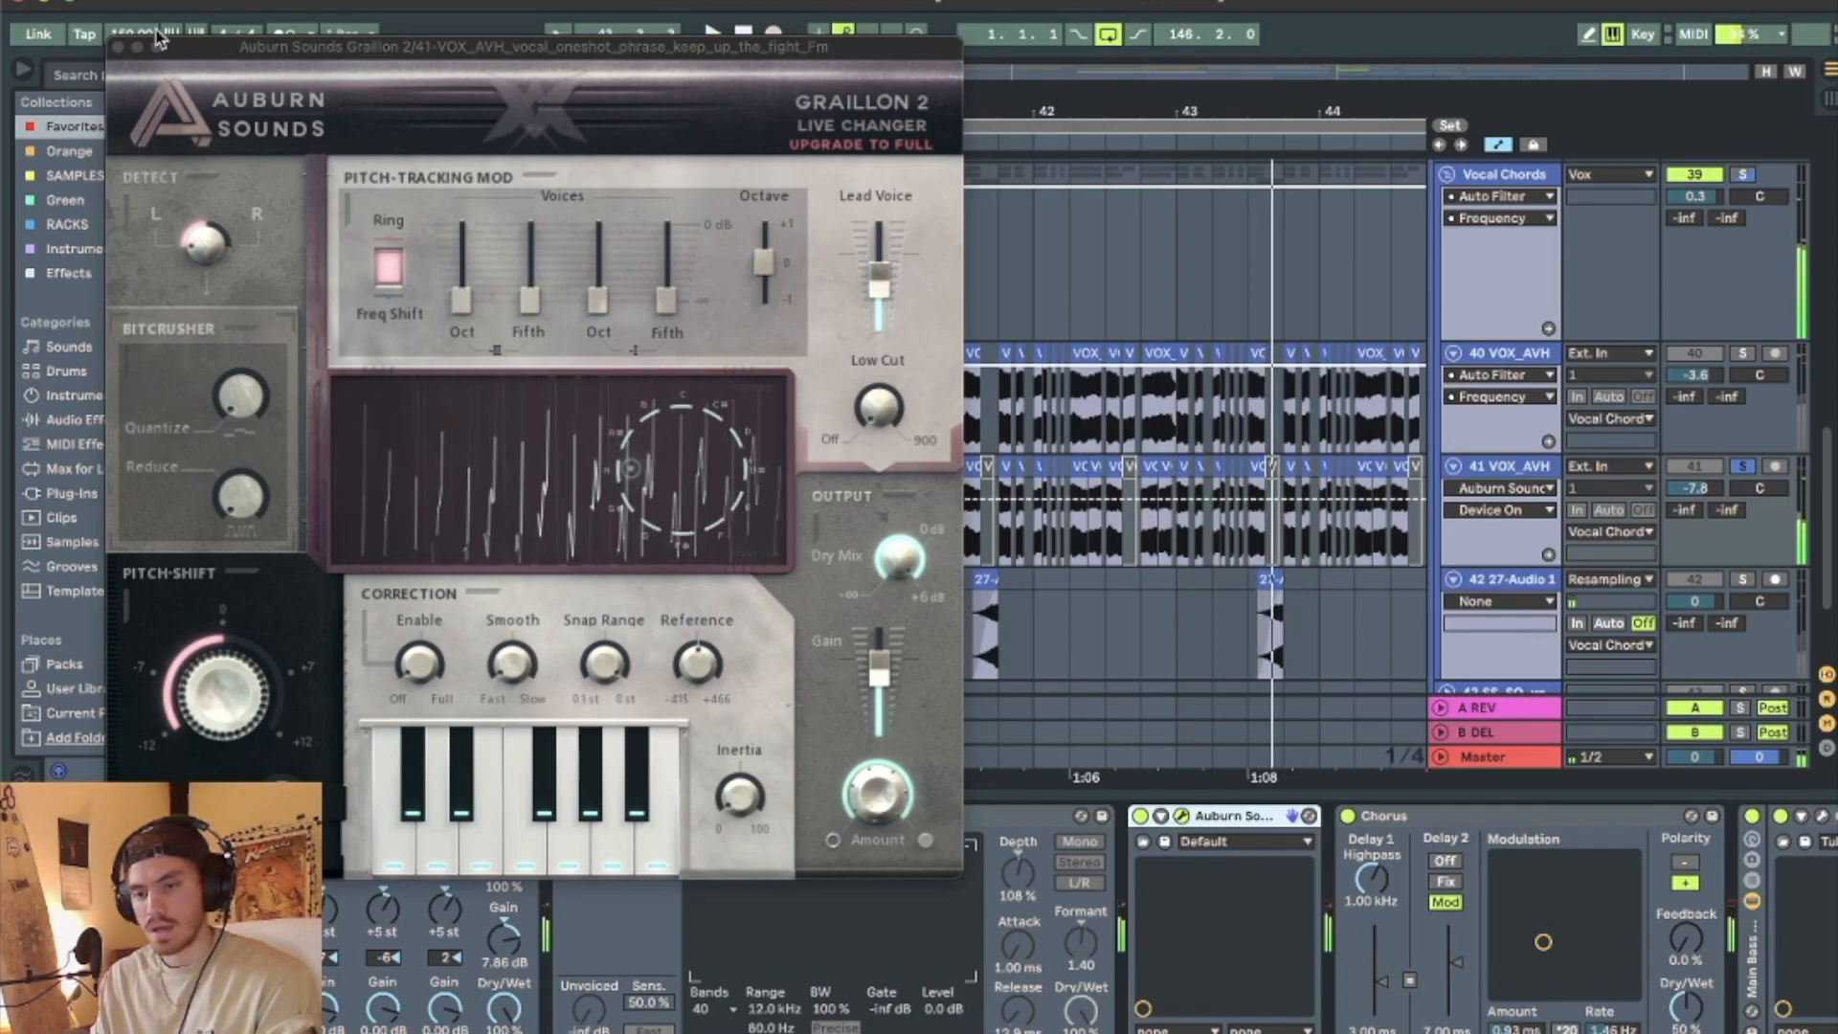
{"action": "left_click", "coordinate": [118, 46]}
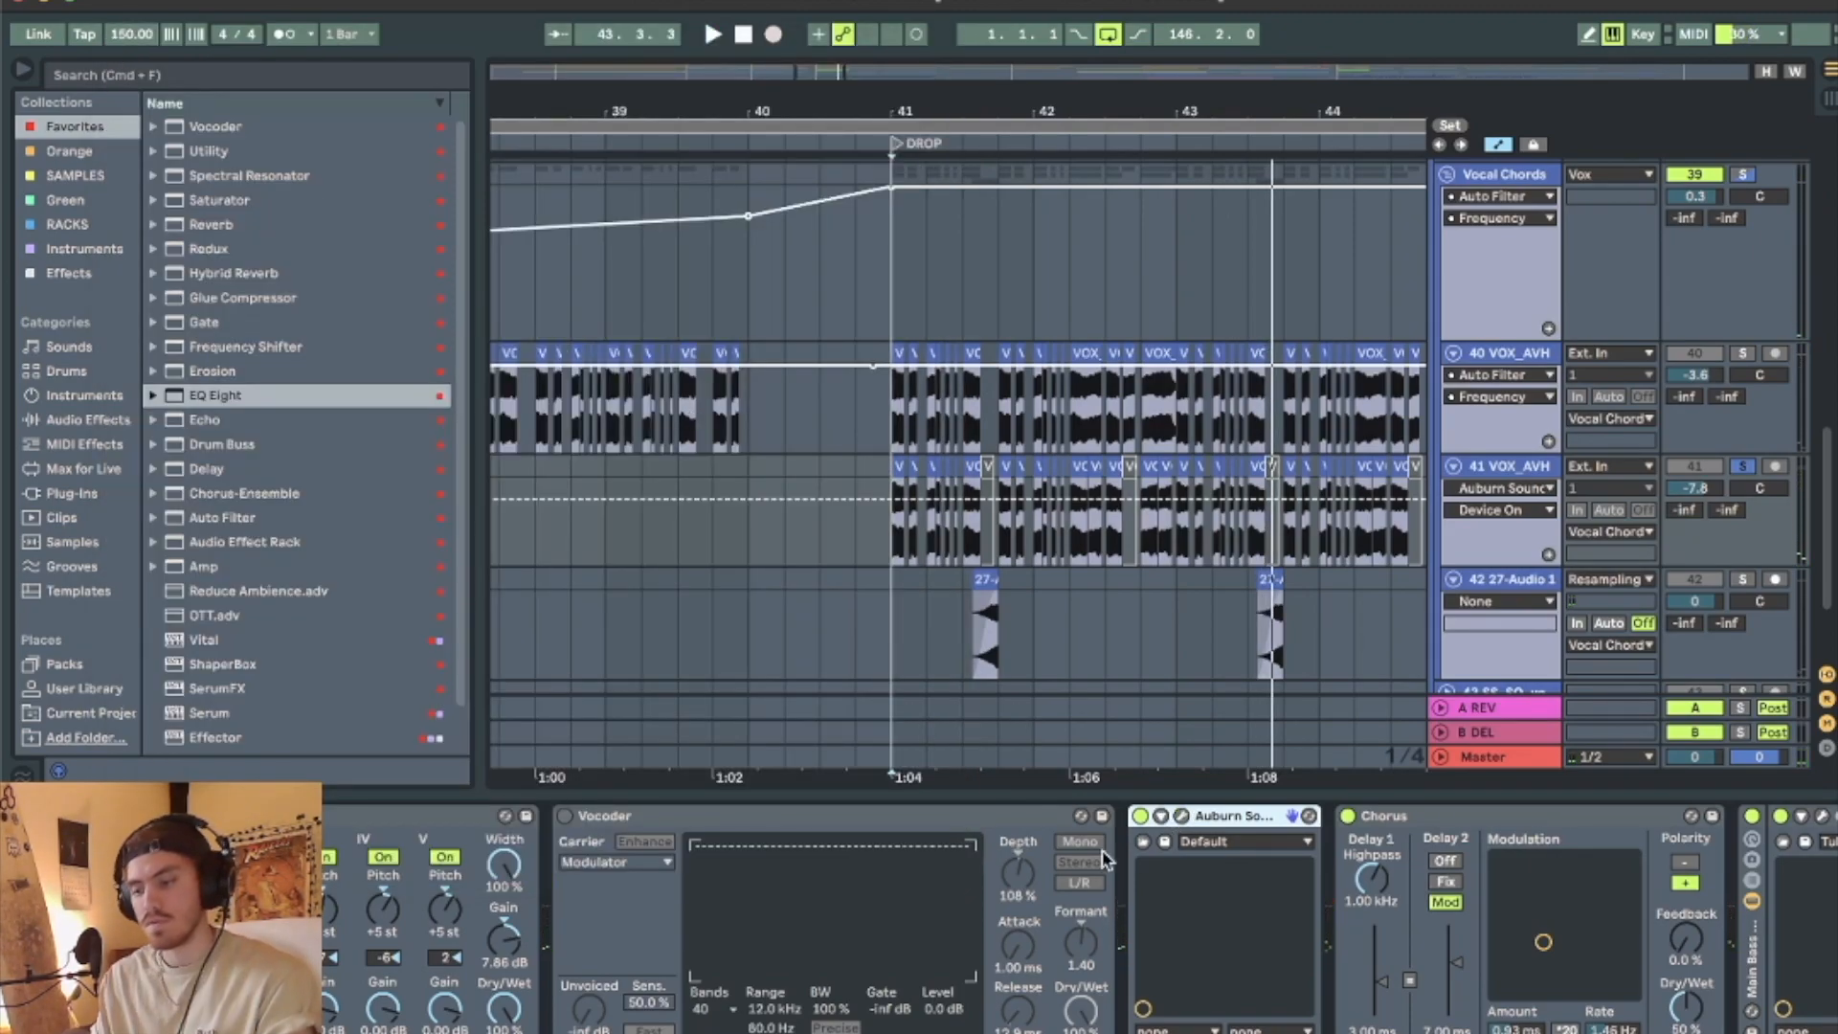
Look through the Chorus, CamelCrusher and Erosion devices in track 41's effect chain.
{"action": "scroll", "coordinate": [1079, 861], "scroll_direction": "right", "scroll_amount": 10}
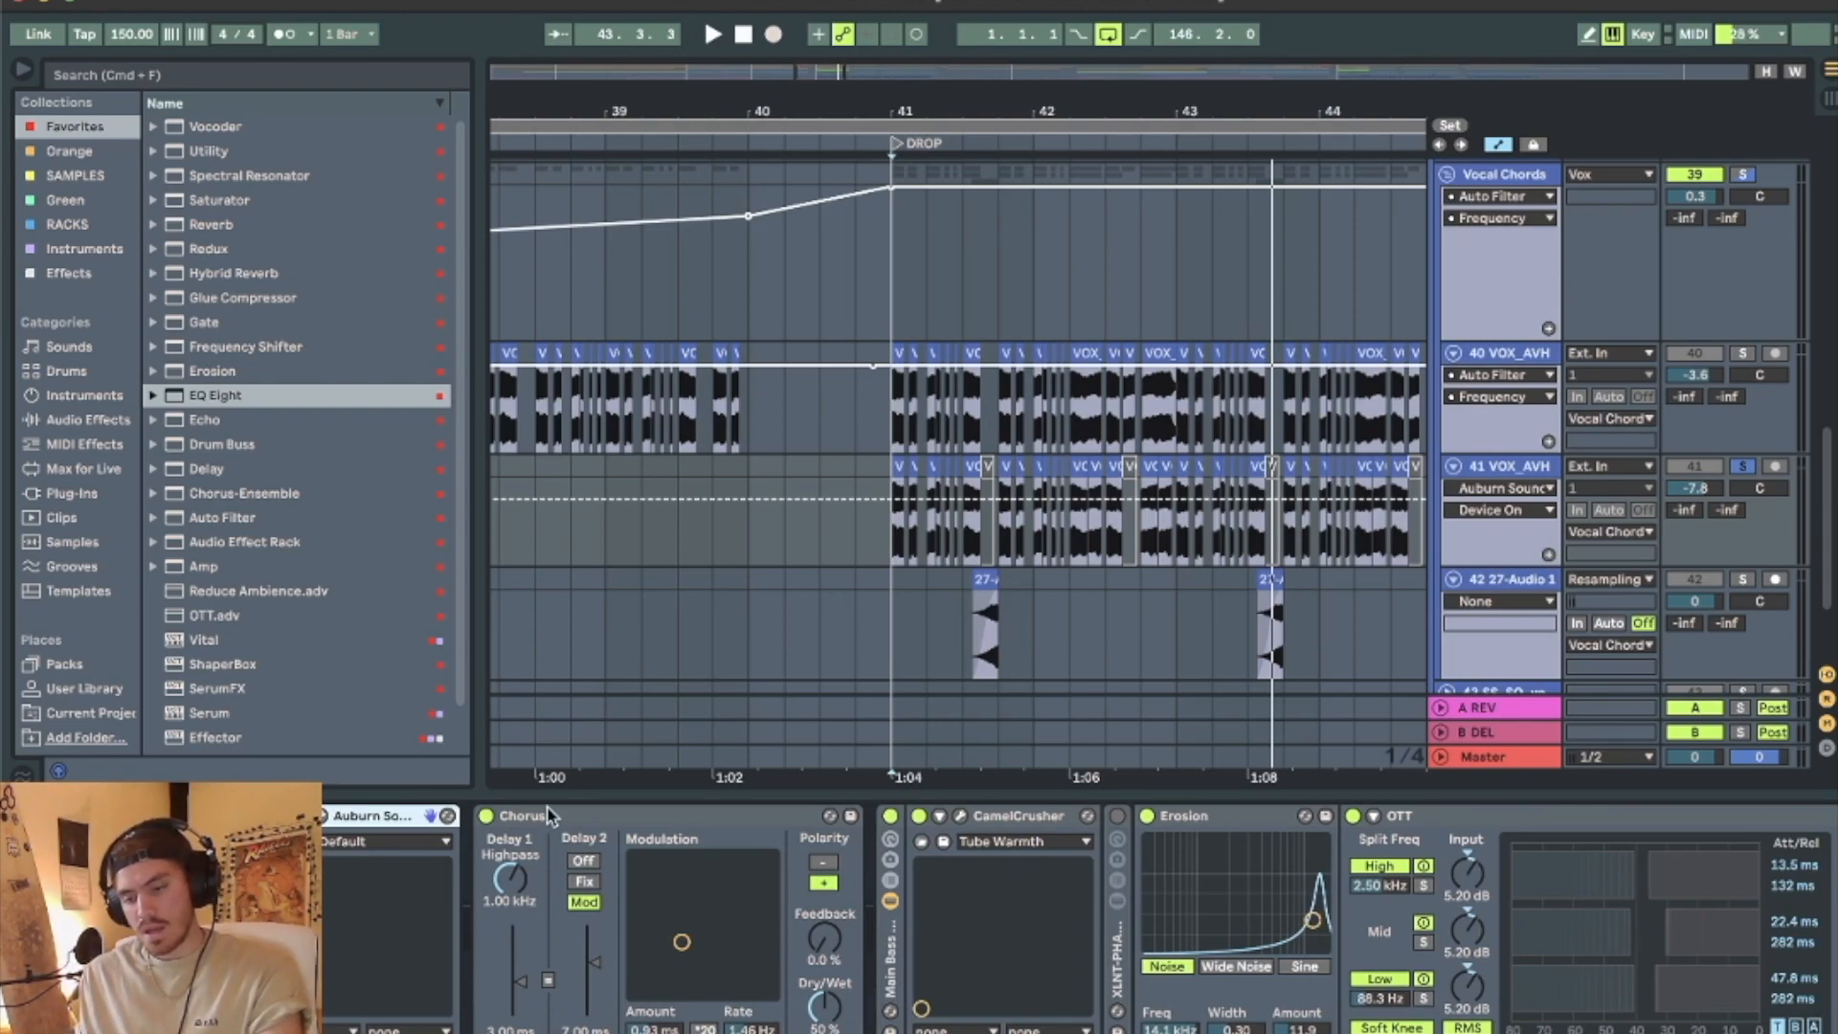
{"action": "left_click", "coordinate": [576, 819]}
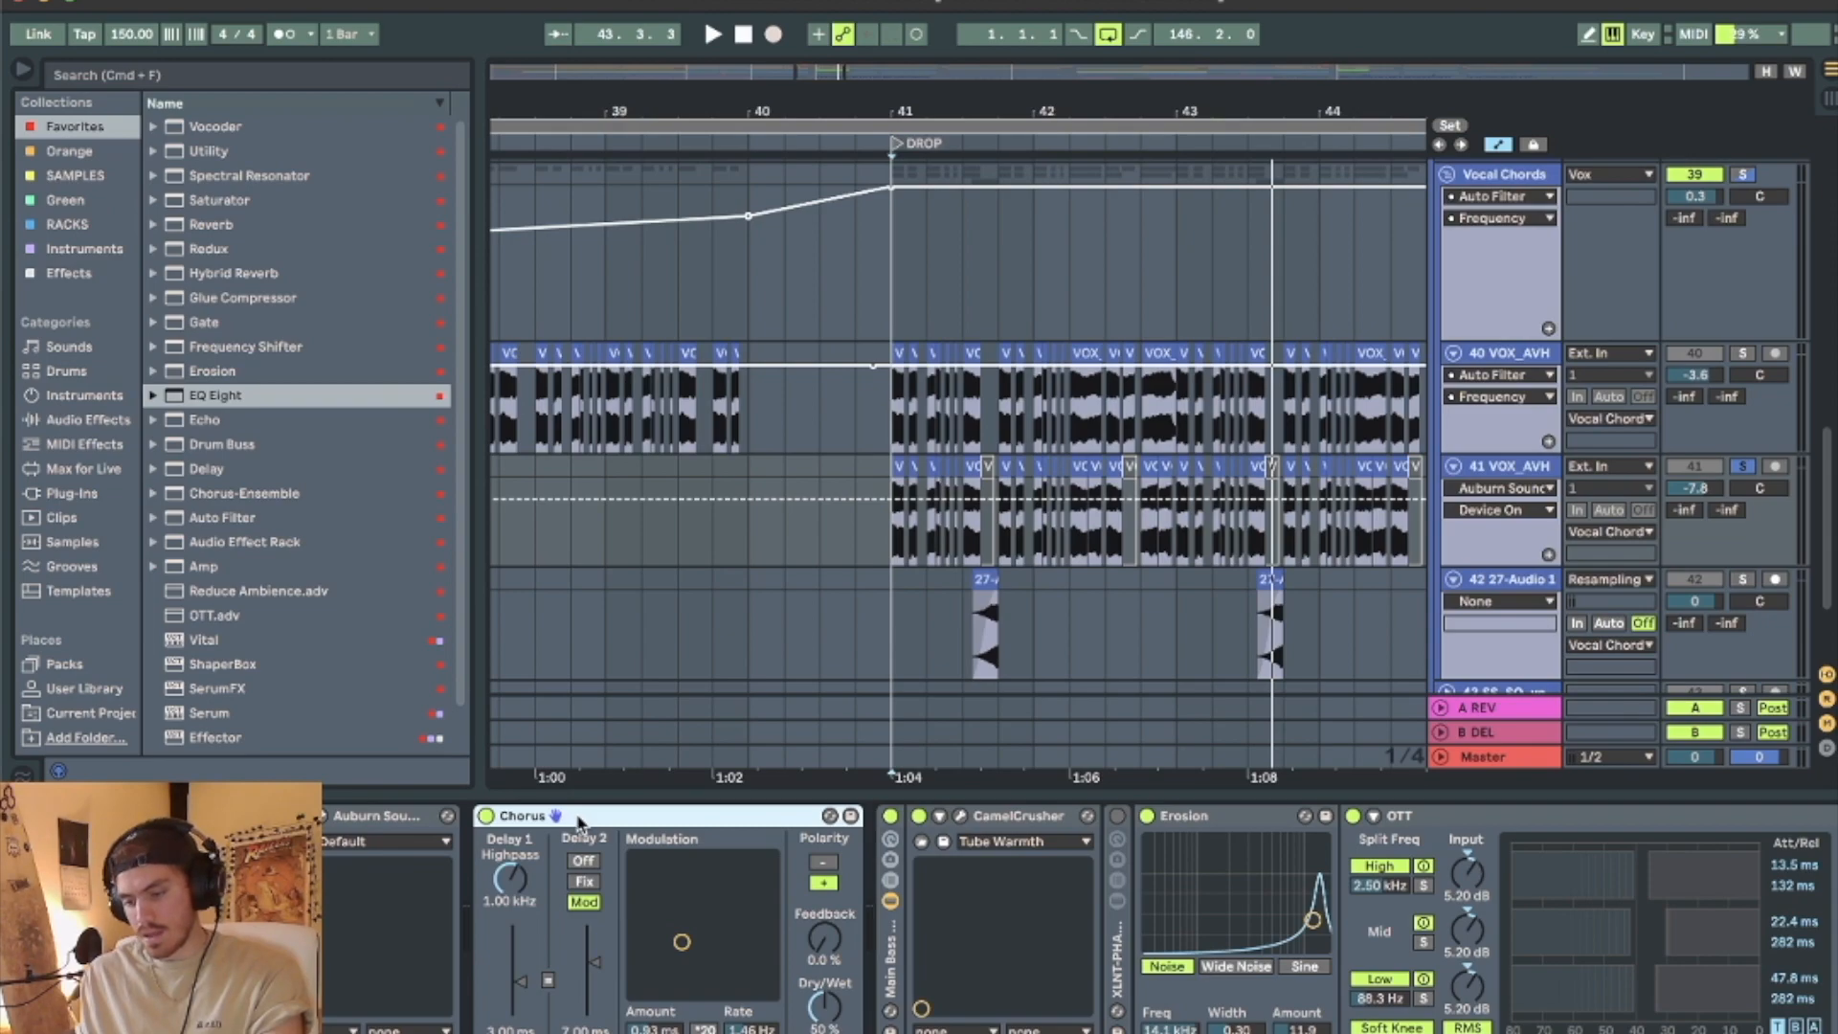
{"action": "scroll", "coordinate": [892, 972], "scroll_direction": "right", "scroll_amount": 10}
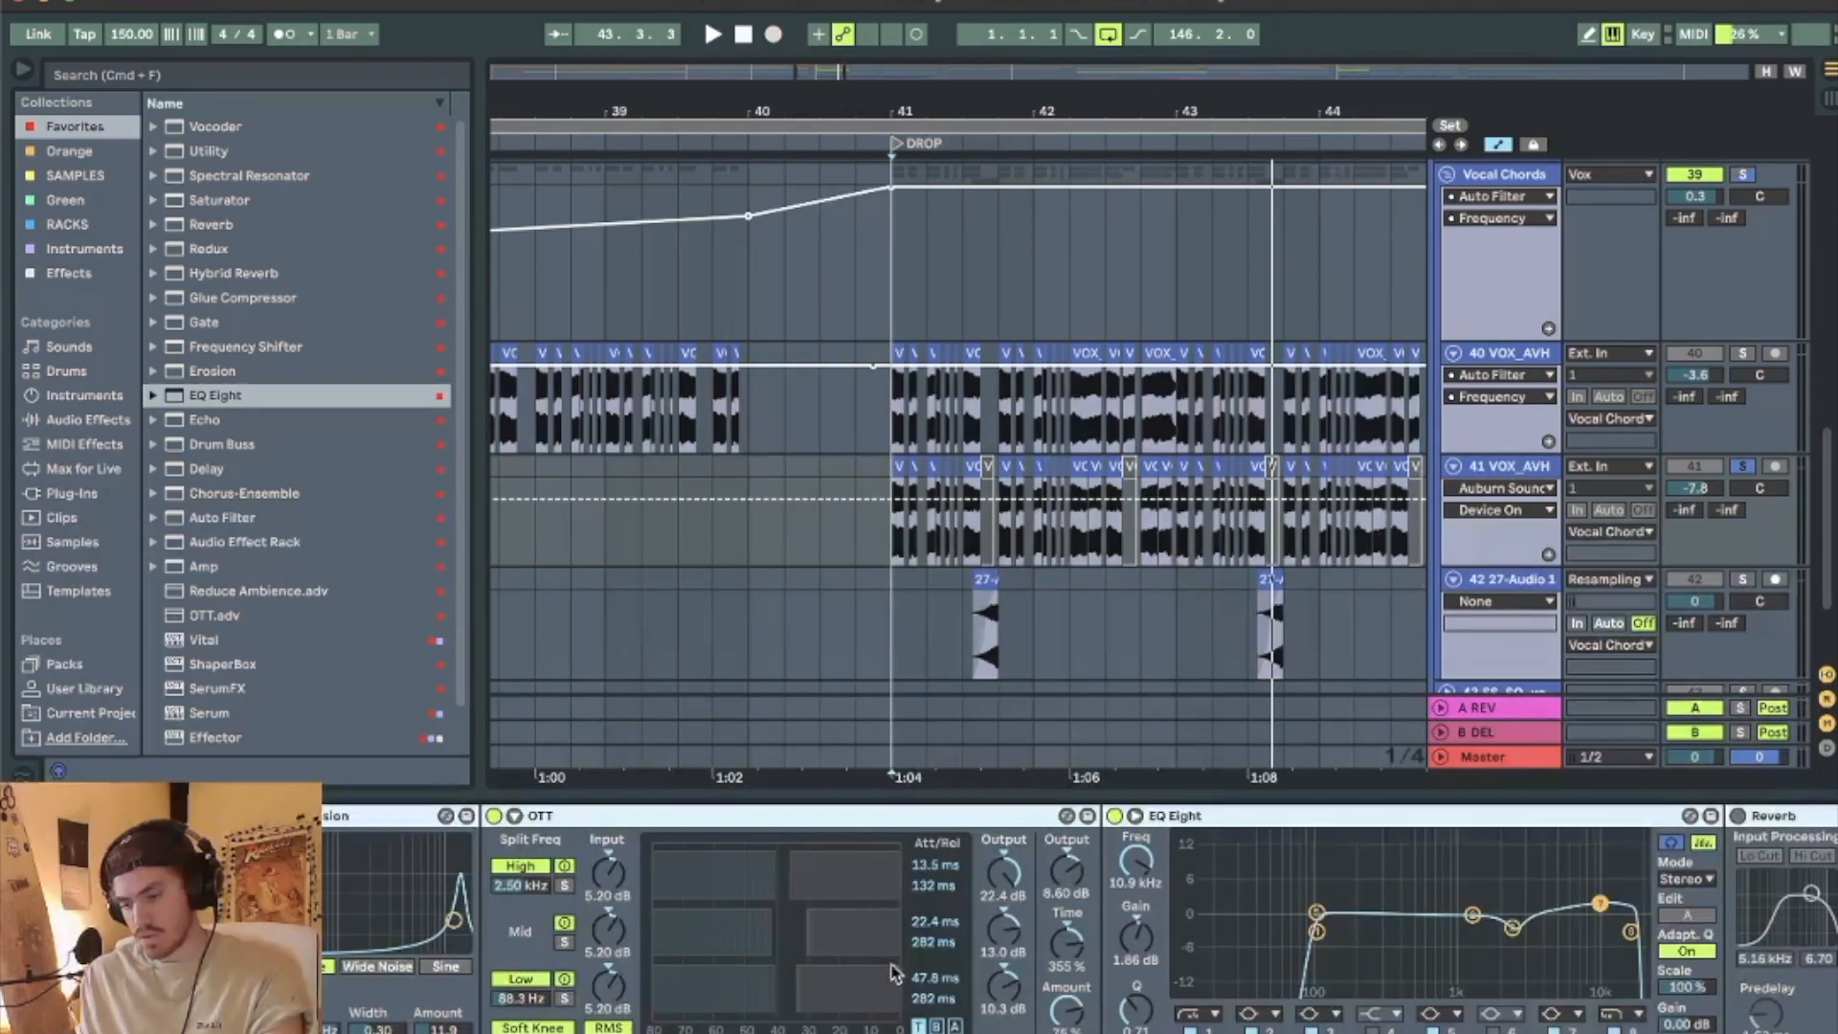
{"action": "scroll", "coordinate": [1078, 919], "scroll_direction": "left", "scroll_amount": 10}
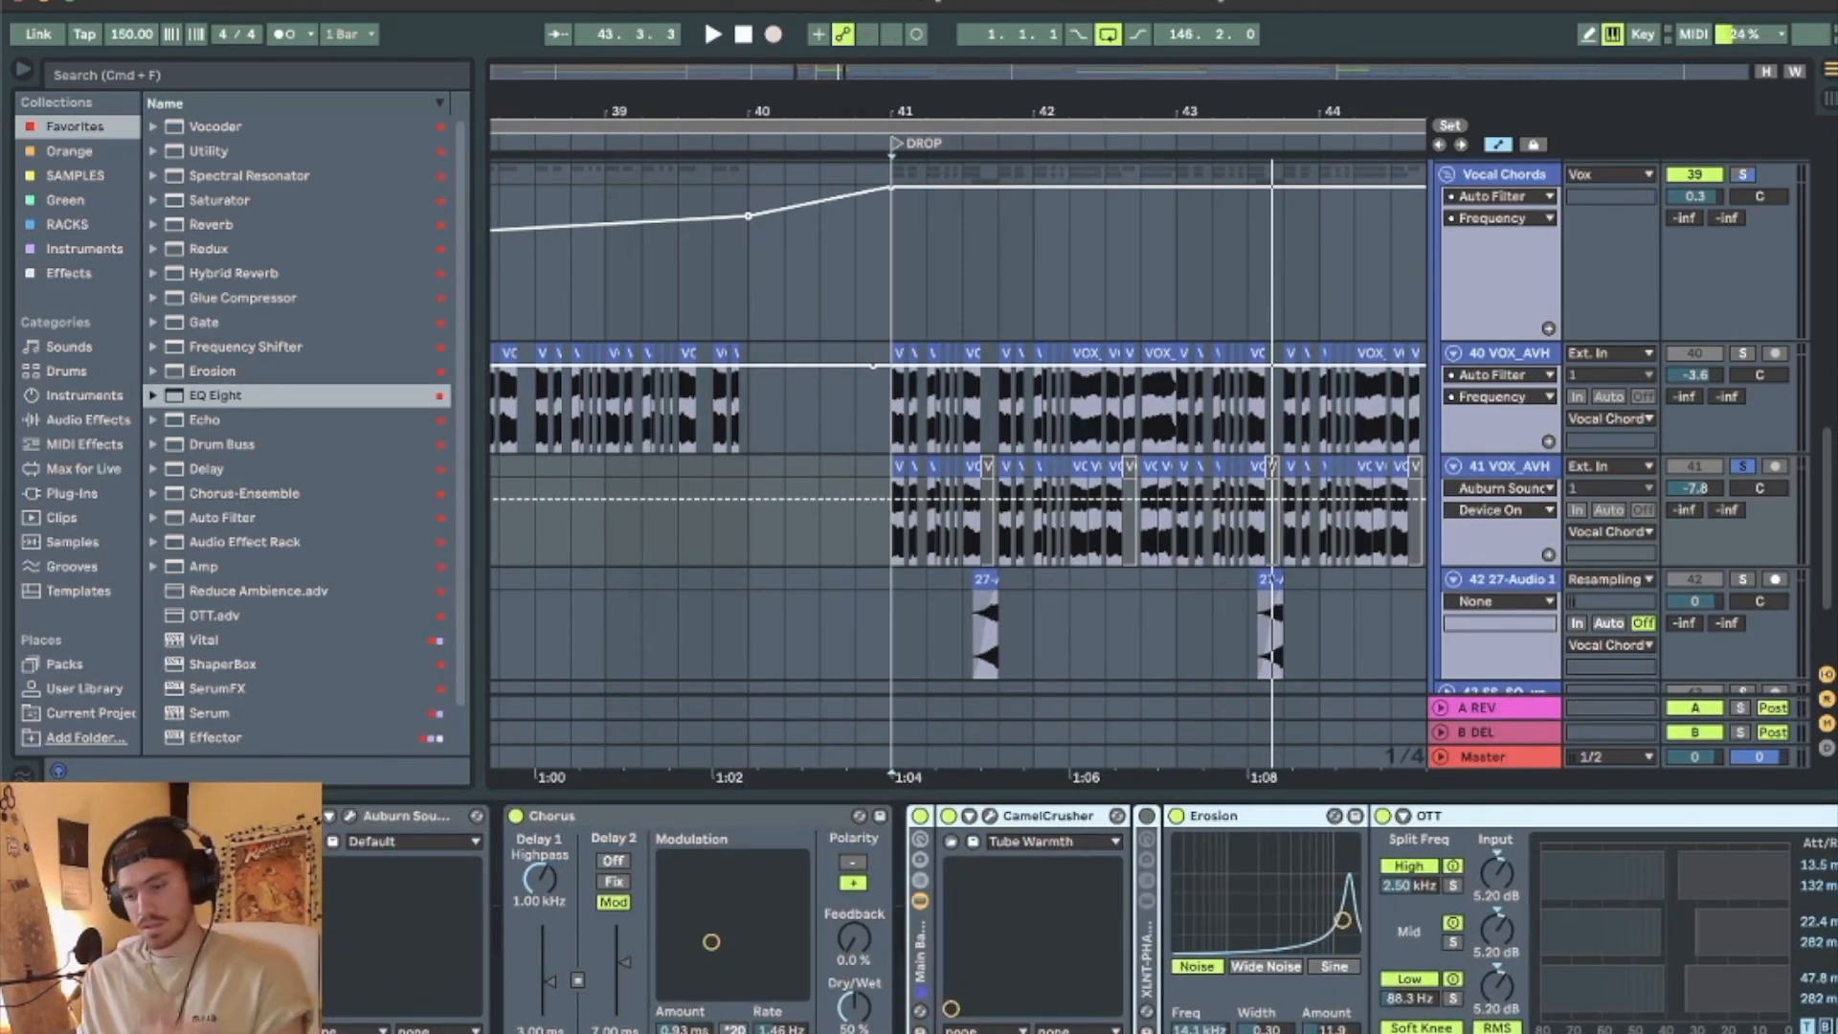
{"action": "left_click", "coordinate": [1037, 819]}
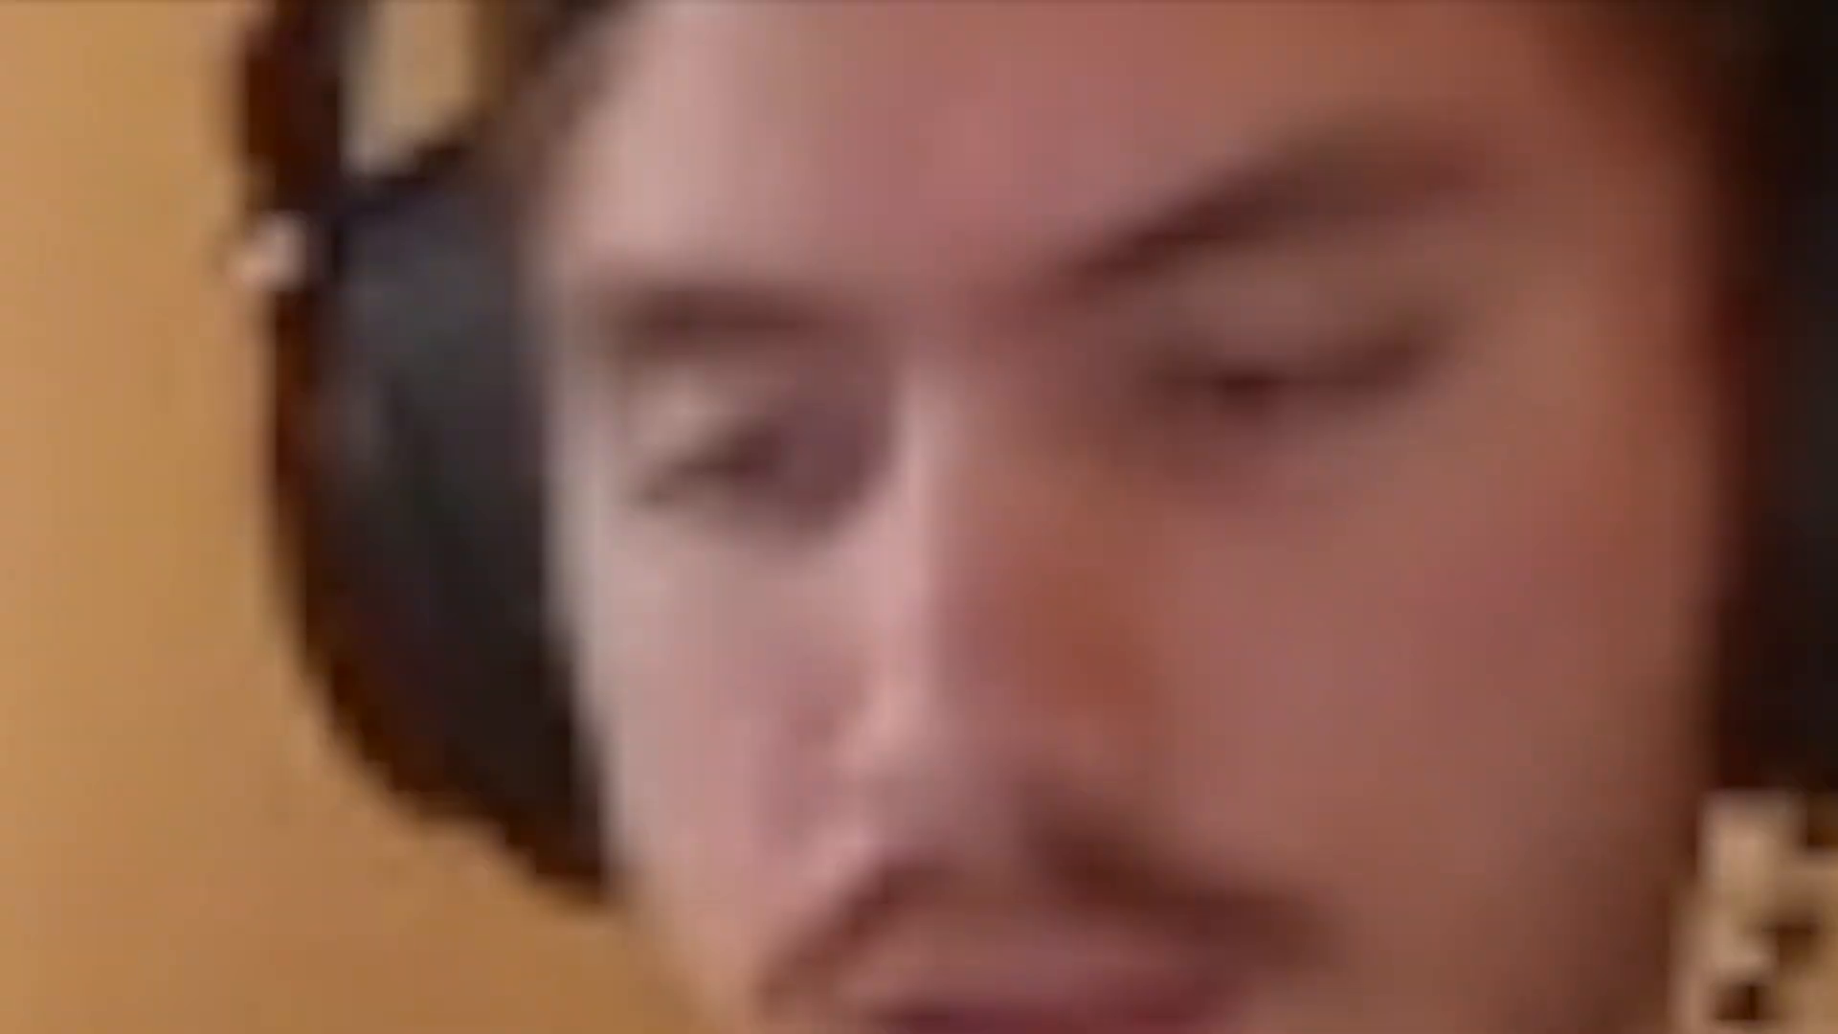
{"action": "left_click", "coordinate": [1283, 835]}
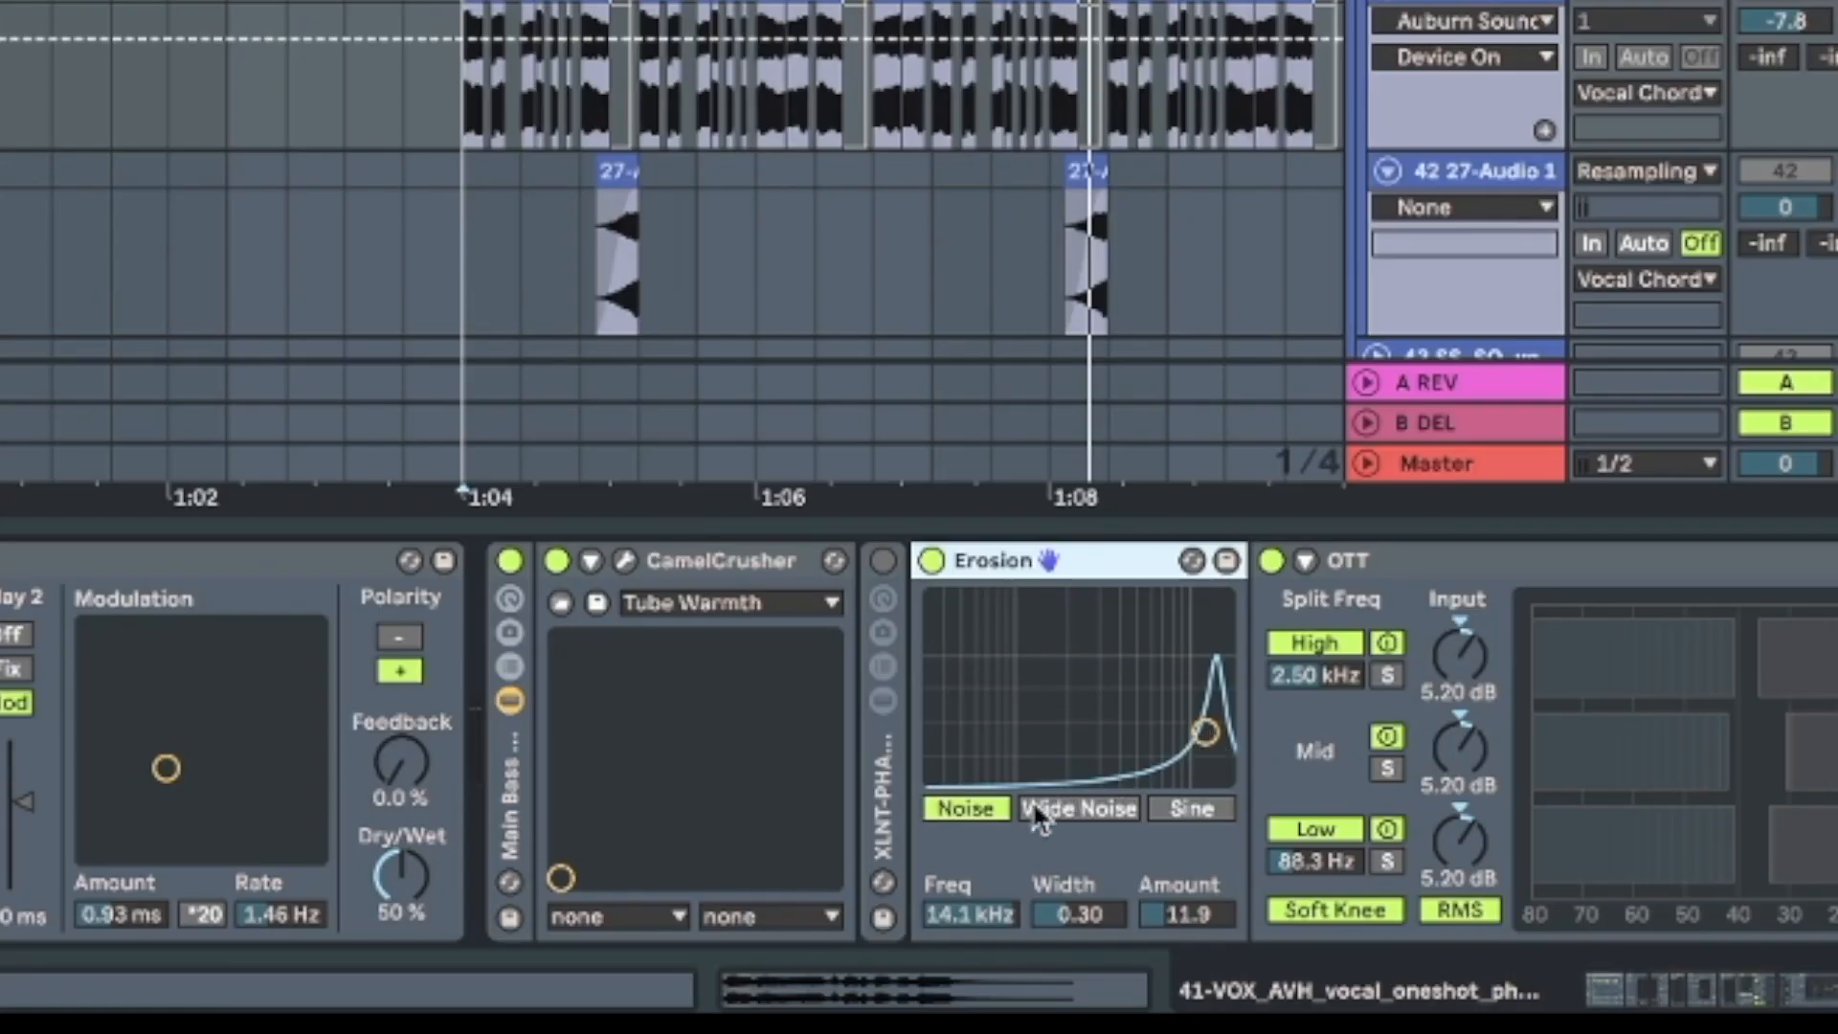
Examine the OTT, EQ Eight and Reverb devices further along track 41's effect chain, up to ShaperBox.
{"action": "scroll", "coordinate": [1080, 919], "scroll_direction": "right", "scroll_amount": 7}
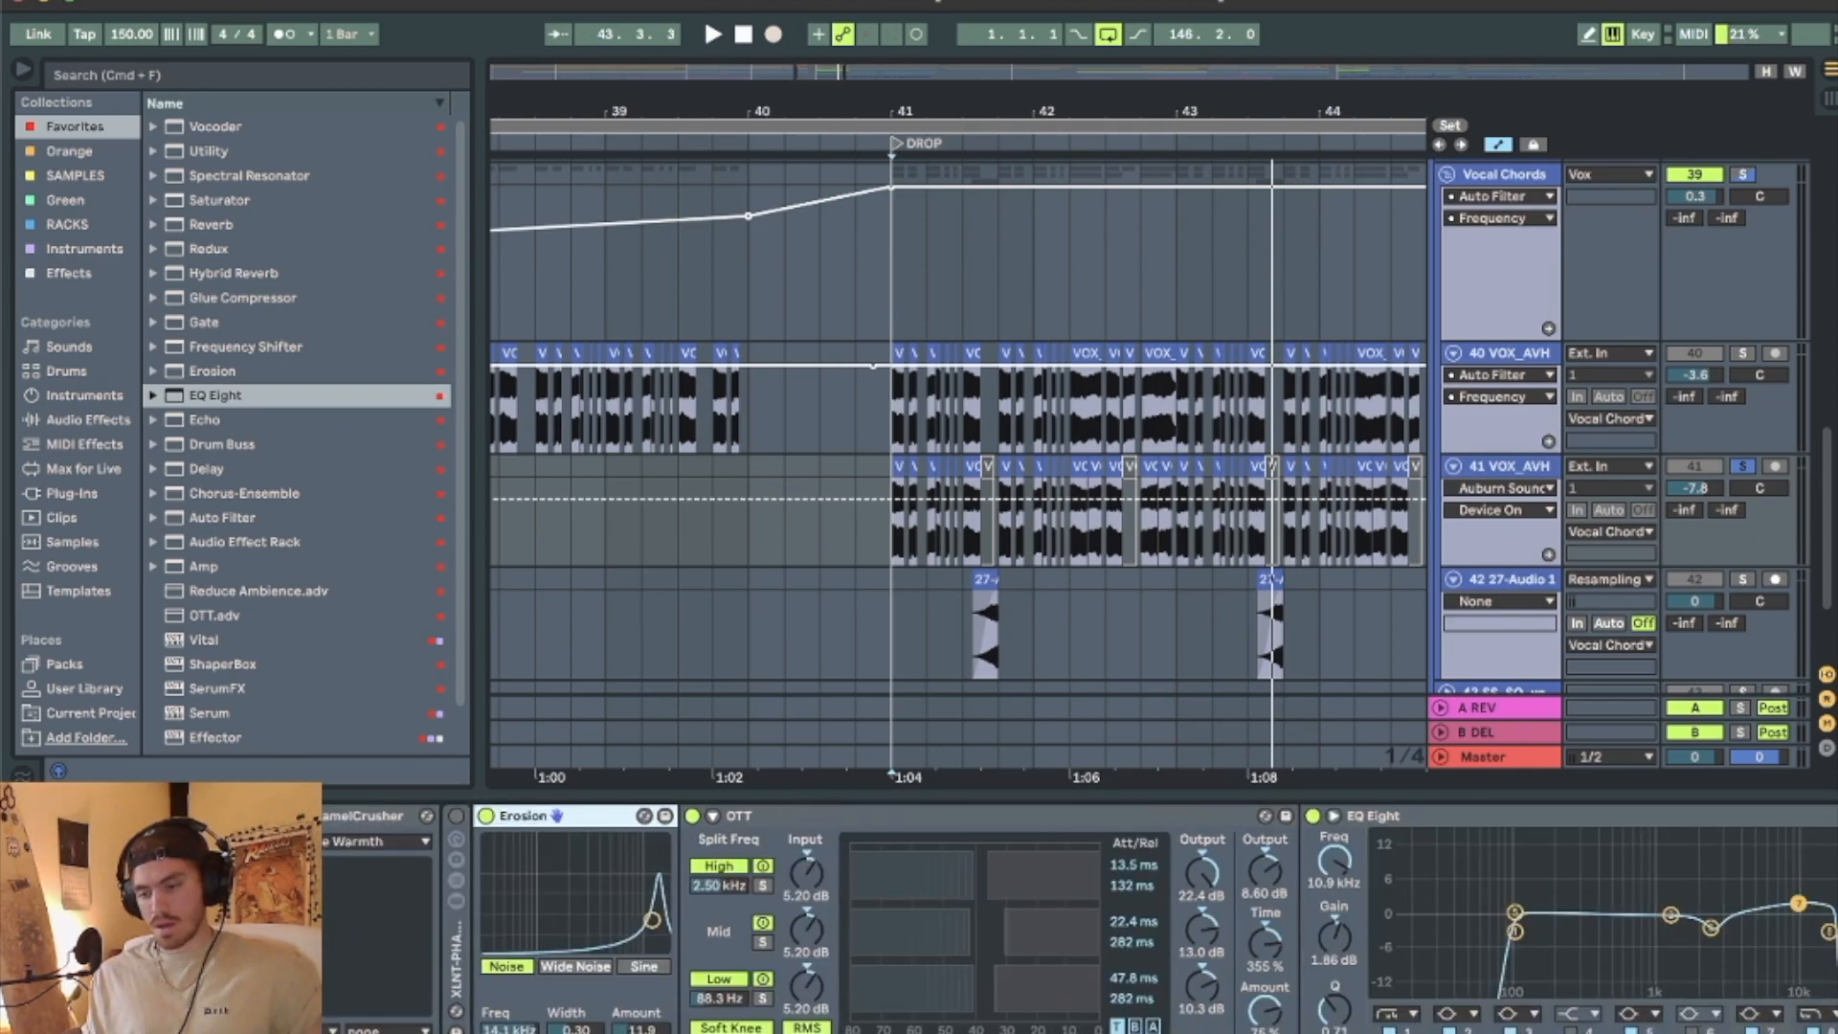
{"action": "scroll", "coordinate": [1080, 919], "scroll_direction": "right", "scroll_amount": 7}
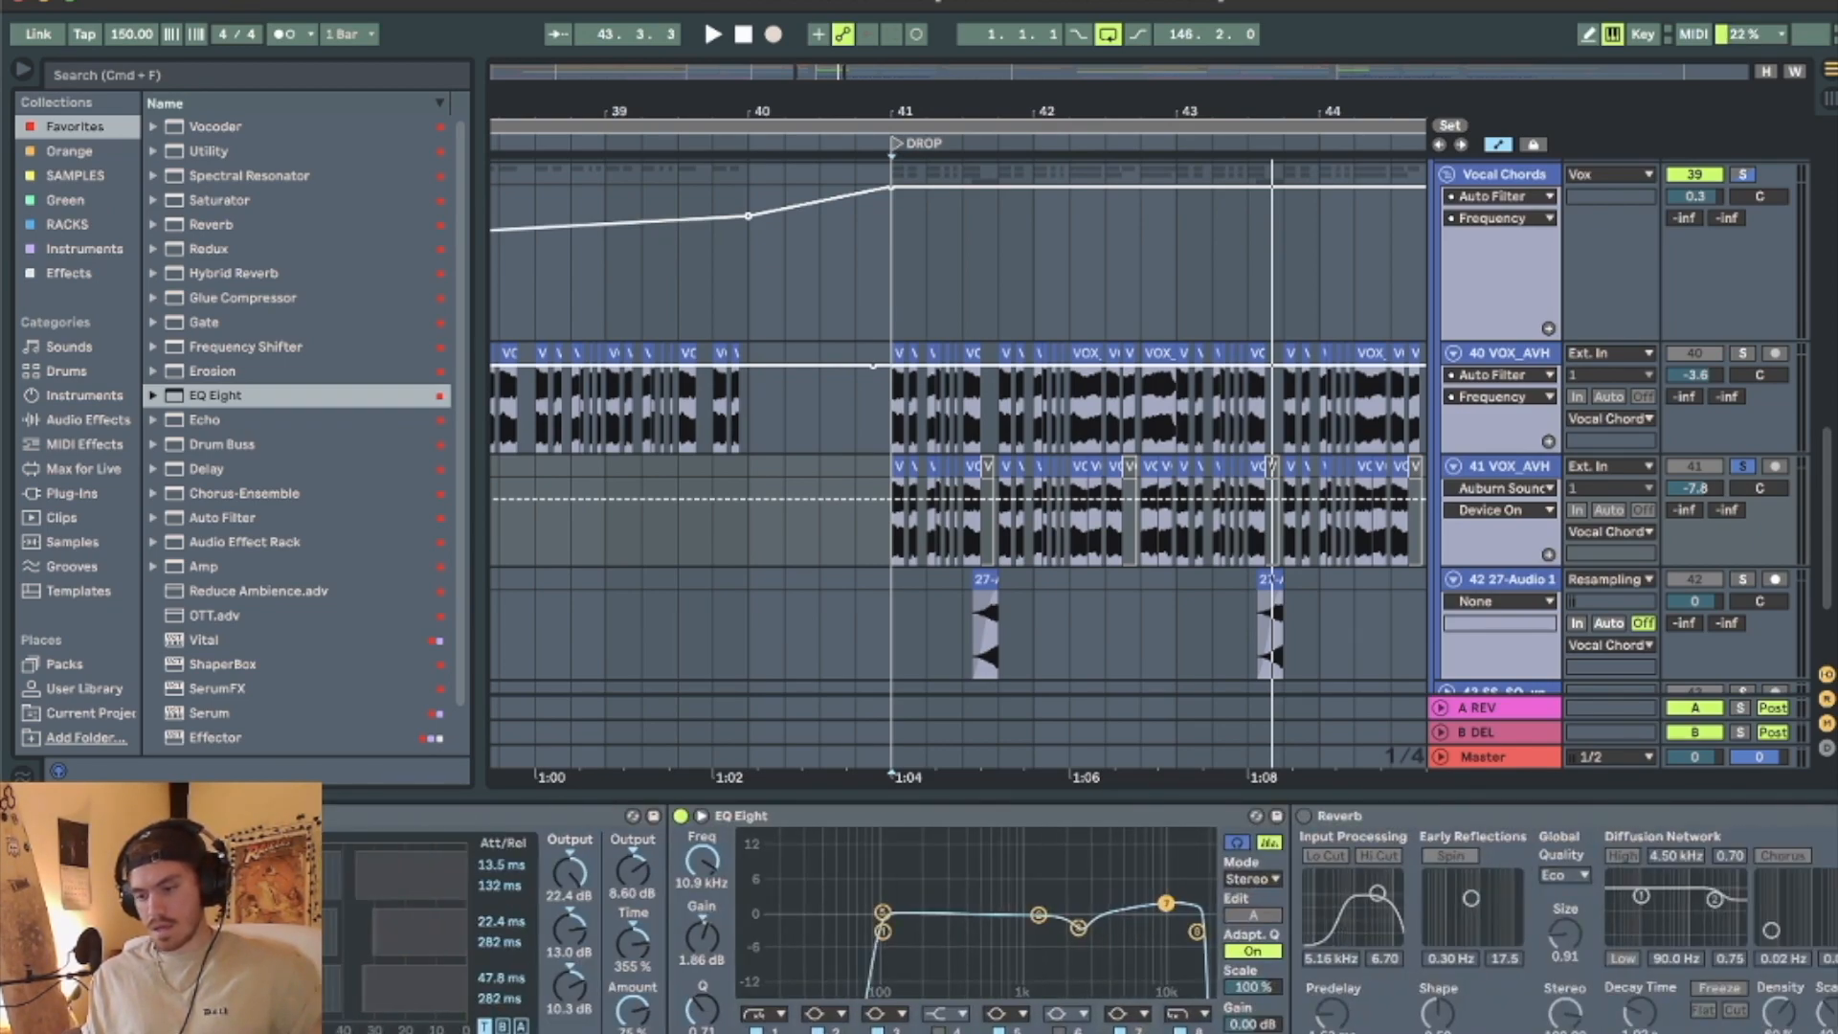
{"action": "scroll", "coordinate": [1080, 919], "scroll_direction": "right", "scroll_amount": 2}
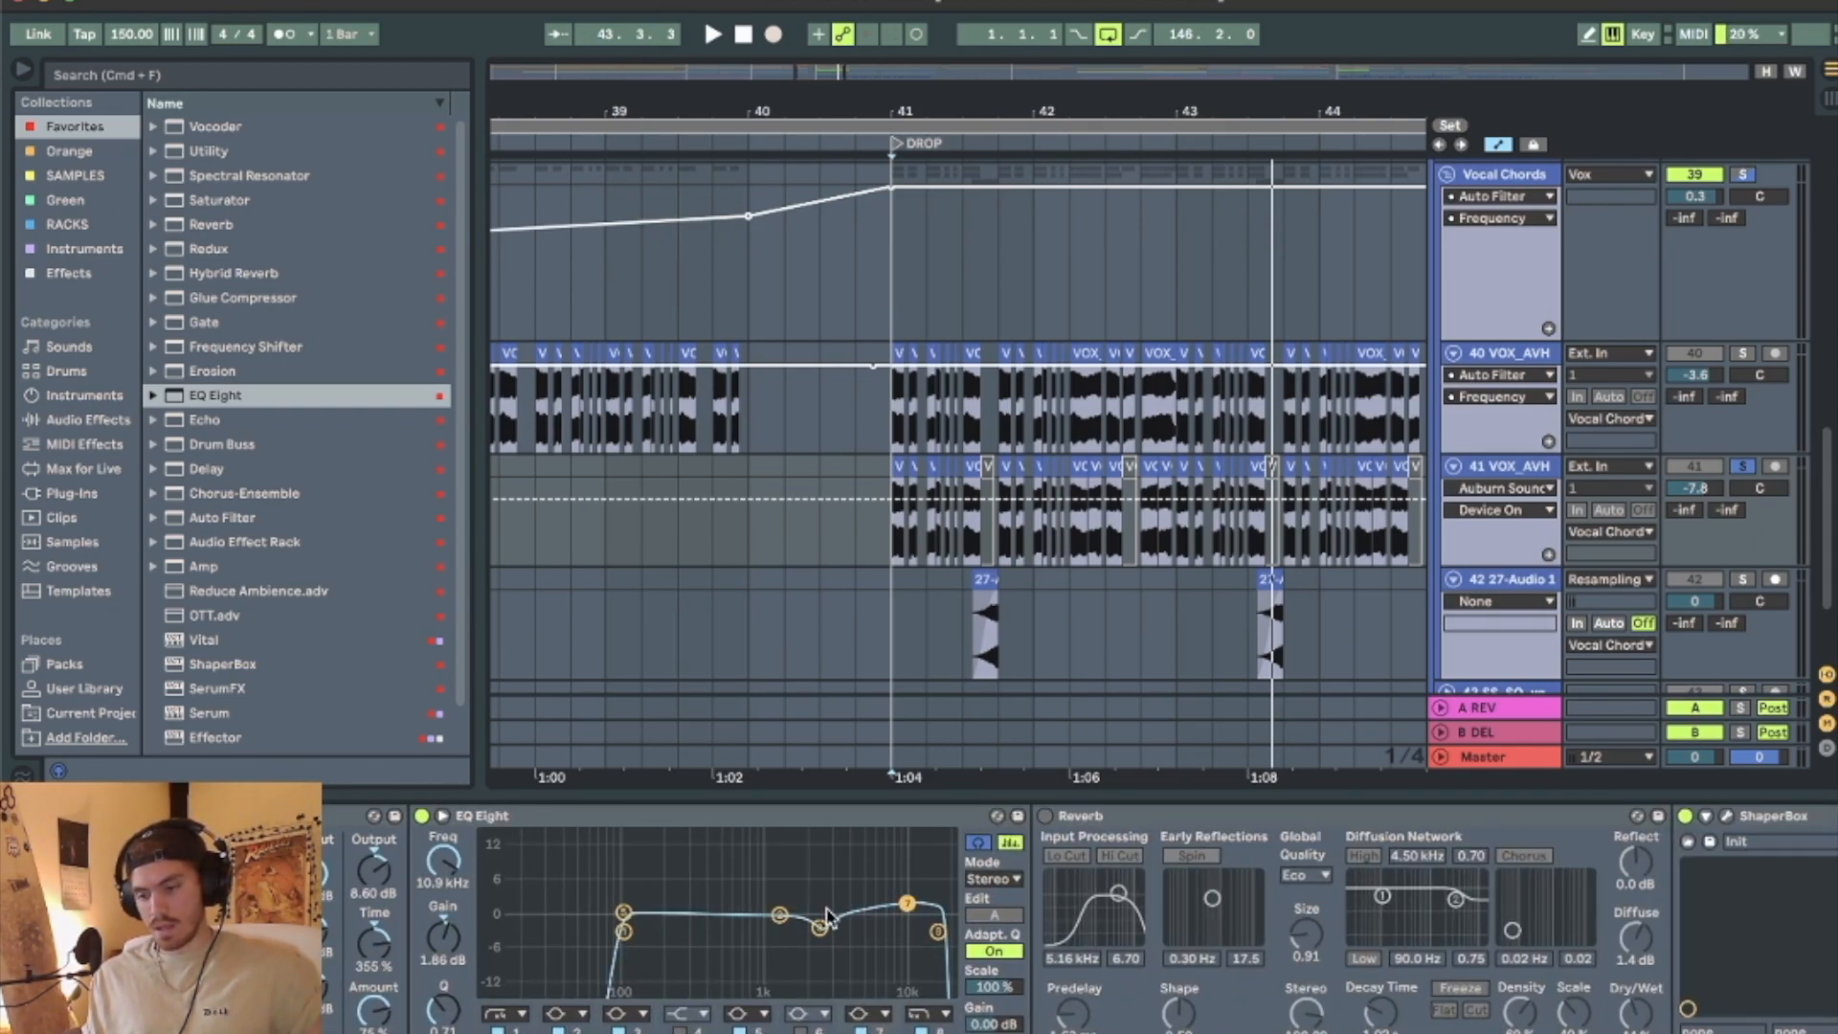
{"action": "scroll", "coordinate": [1080, 919], "scroll_direction": "left", "scroll_amount": 15}
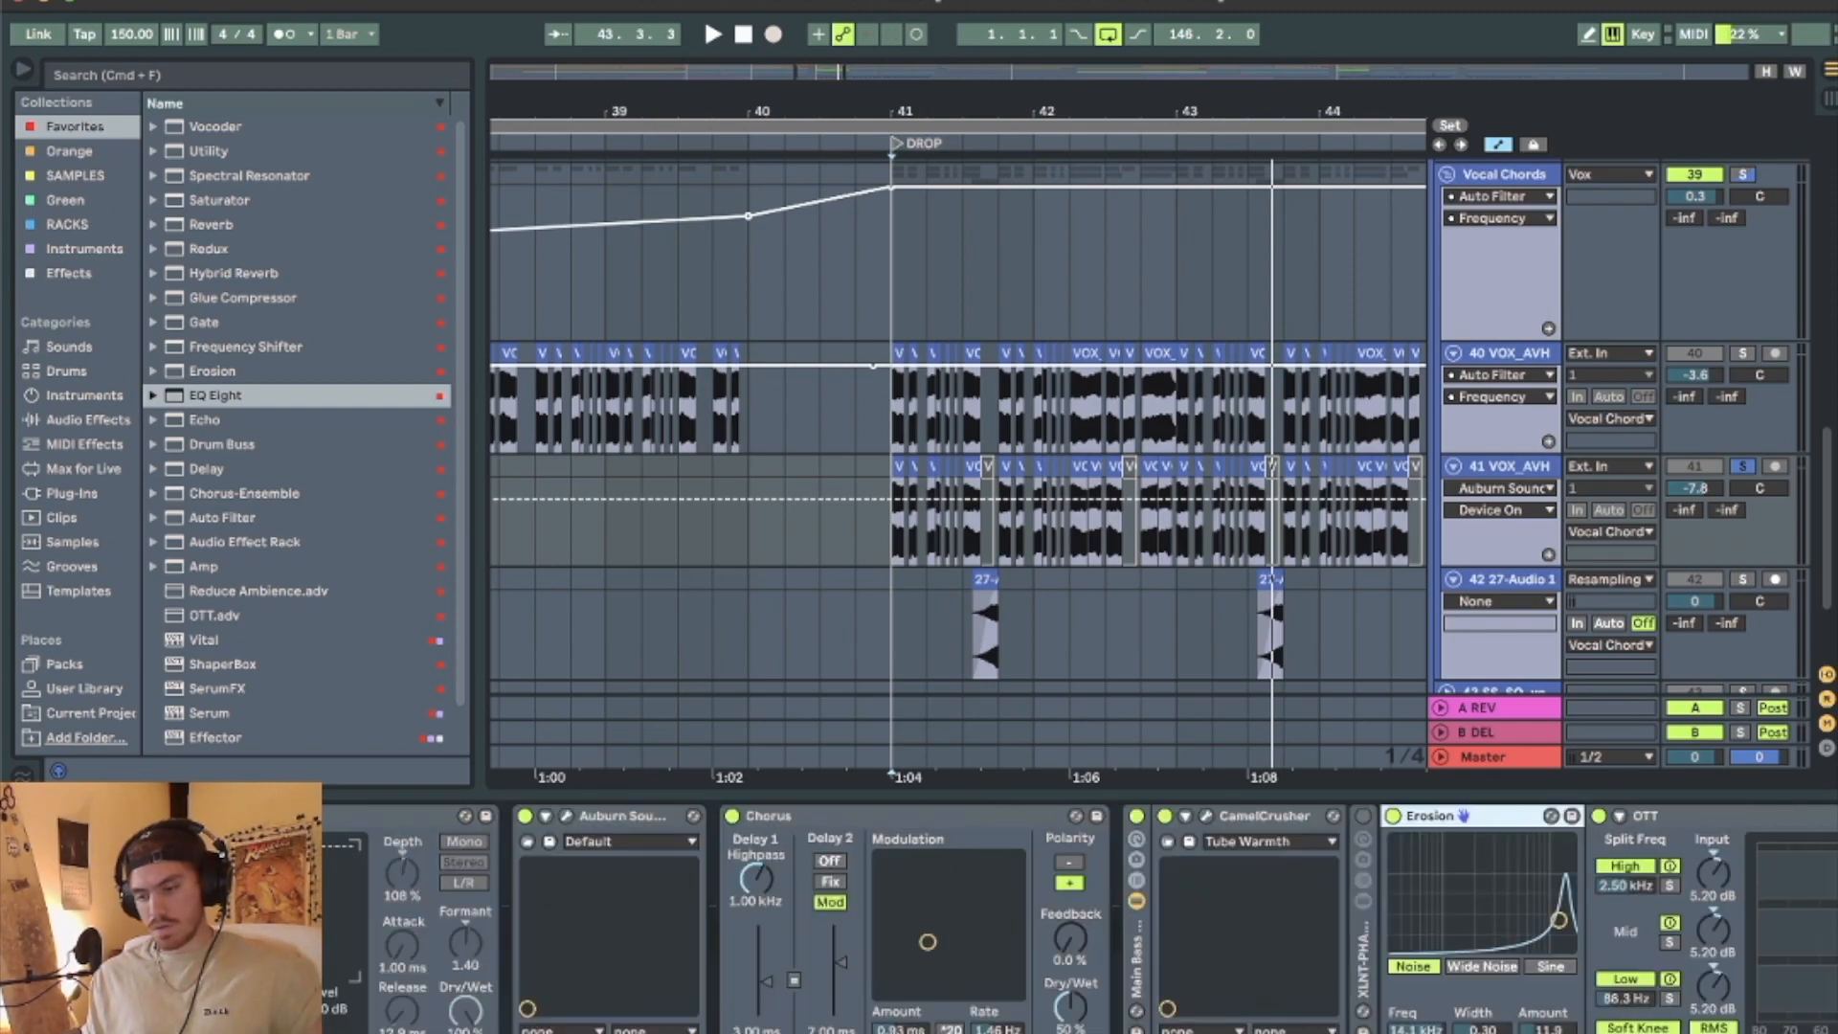
{"action": "scroll", "coordinate": [1080, 919], "scroll_direction": "right", "scroll_amount": 12}
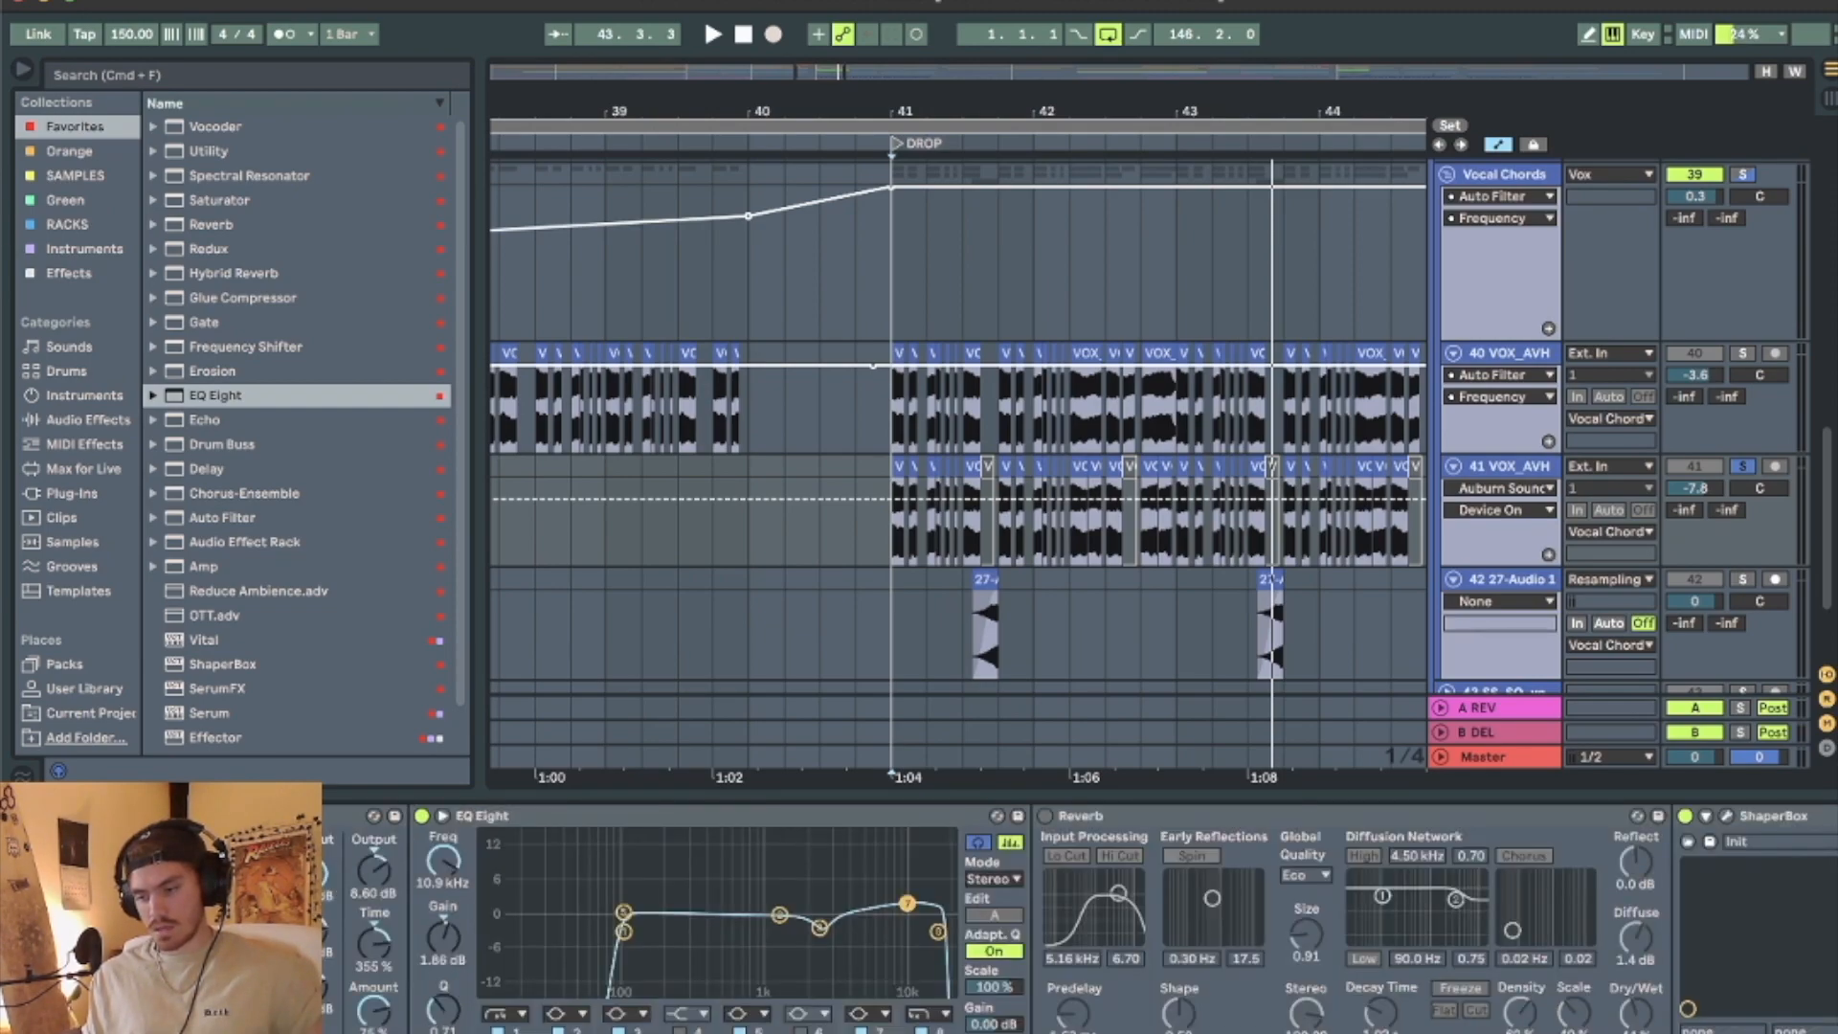
{"action": "scroll", "coordinate": [1268, 852], "scroll_direction": "right", "scroll_amount": 4}
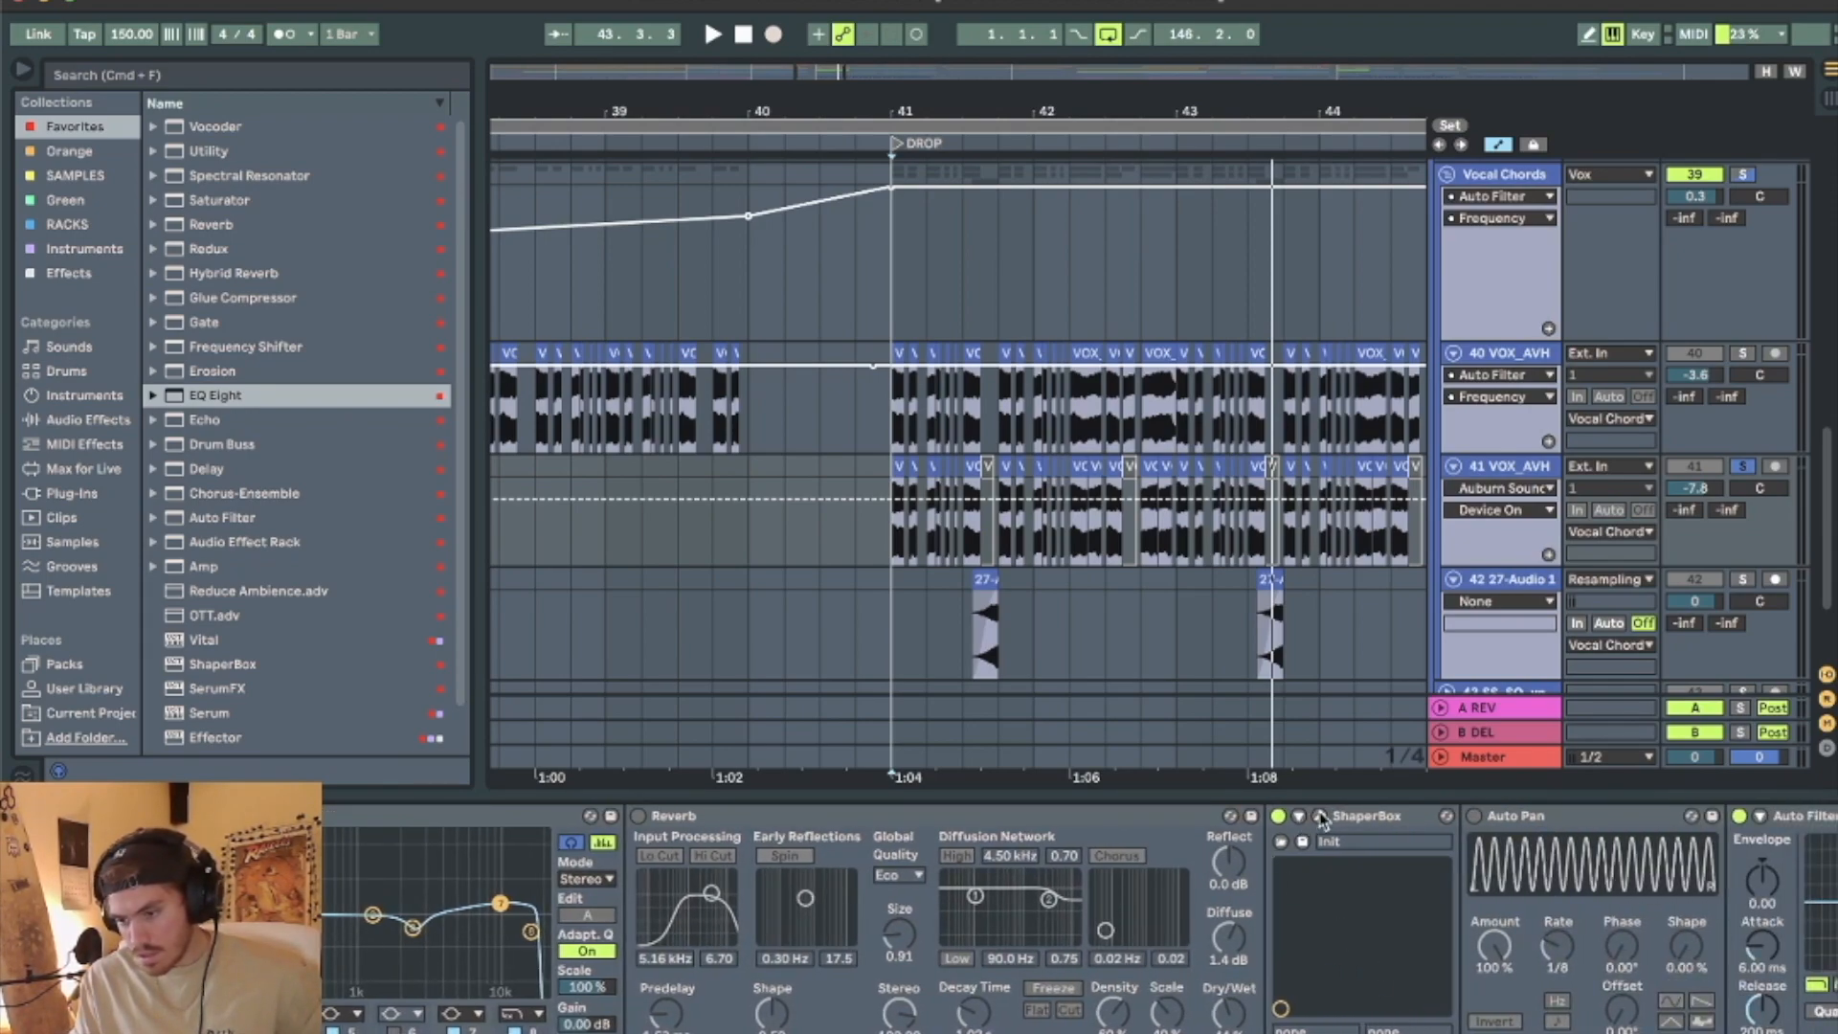
Inspect ShaperBox's volume curve on track 41, listen to the drop with ShaperBox bypassed, and re-enable it.
{"action": "left_click", "coordinate": [1320, 817]}
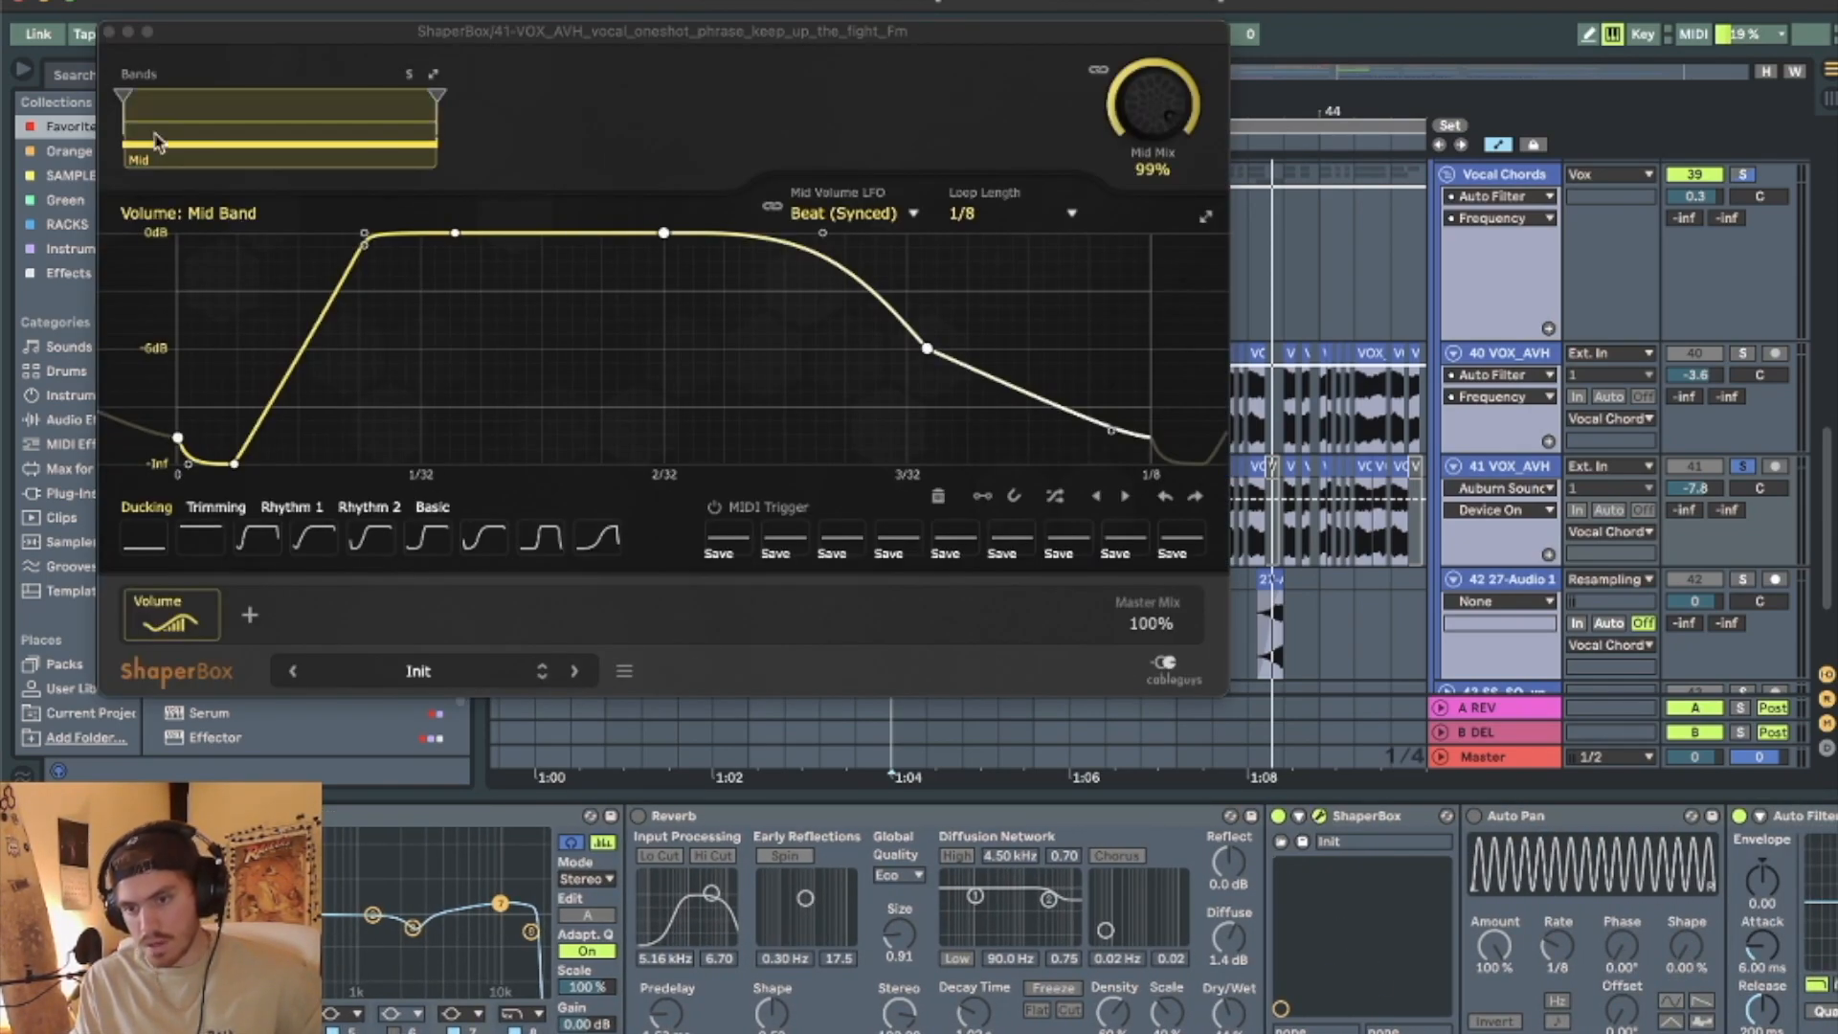
{"action": "left_click", "coordinate": [109, 32]}
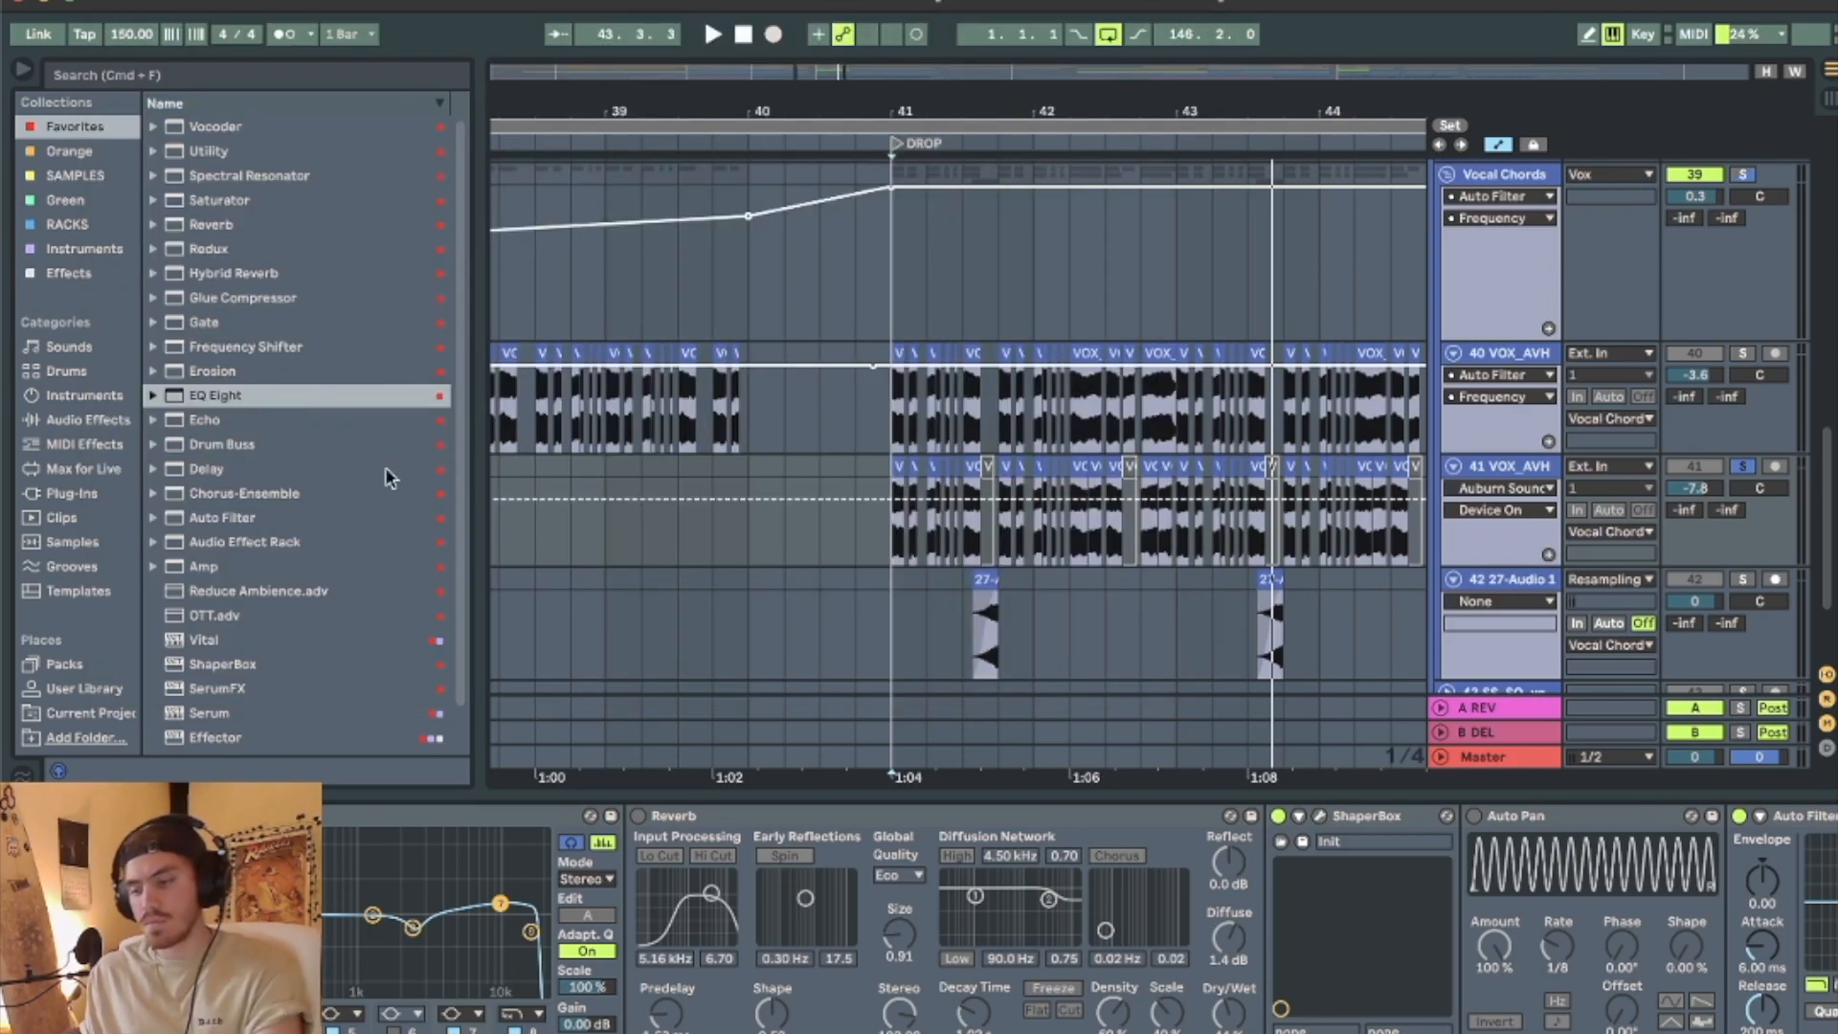
{"action": "left_click", "coordinate": [1278, 816]}
{"action": "key", "text": "space"}
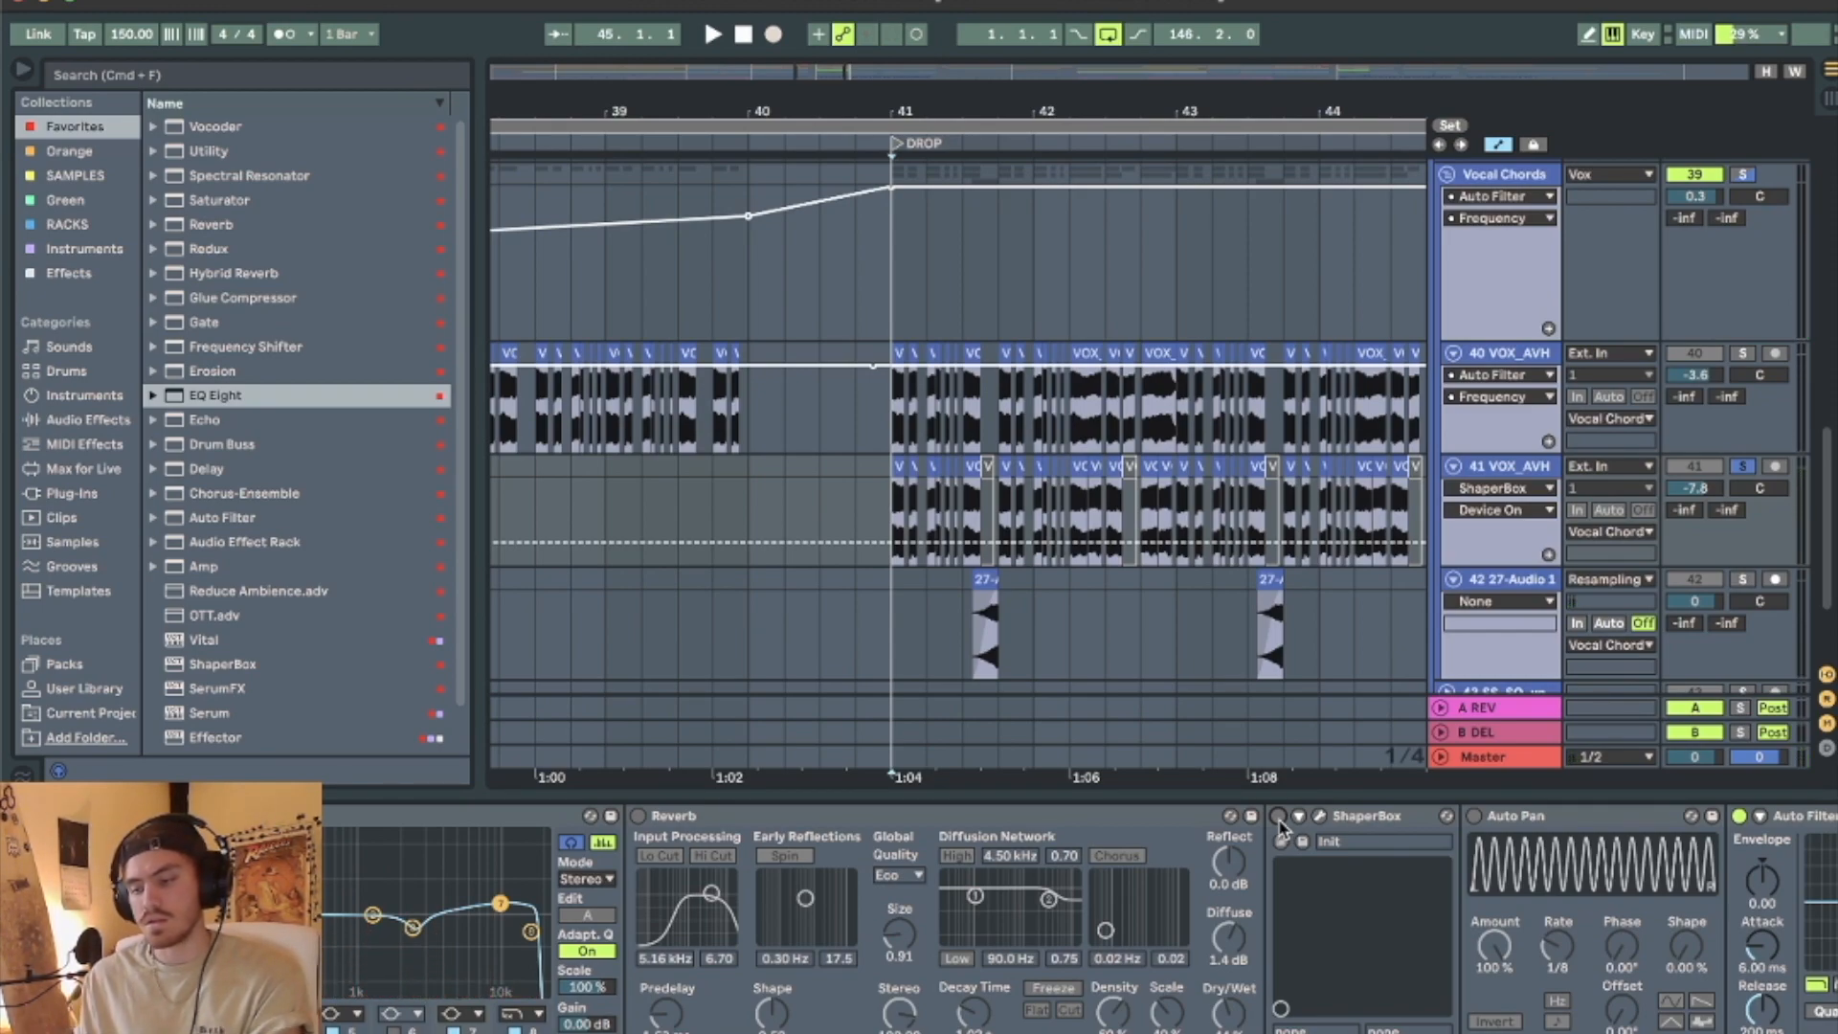
{"action": "left_click", "coordinate": [1278, 816]}
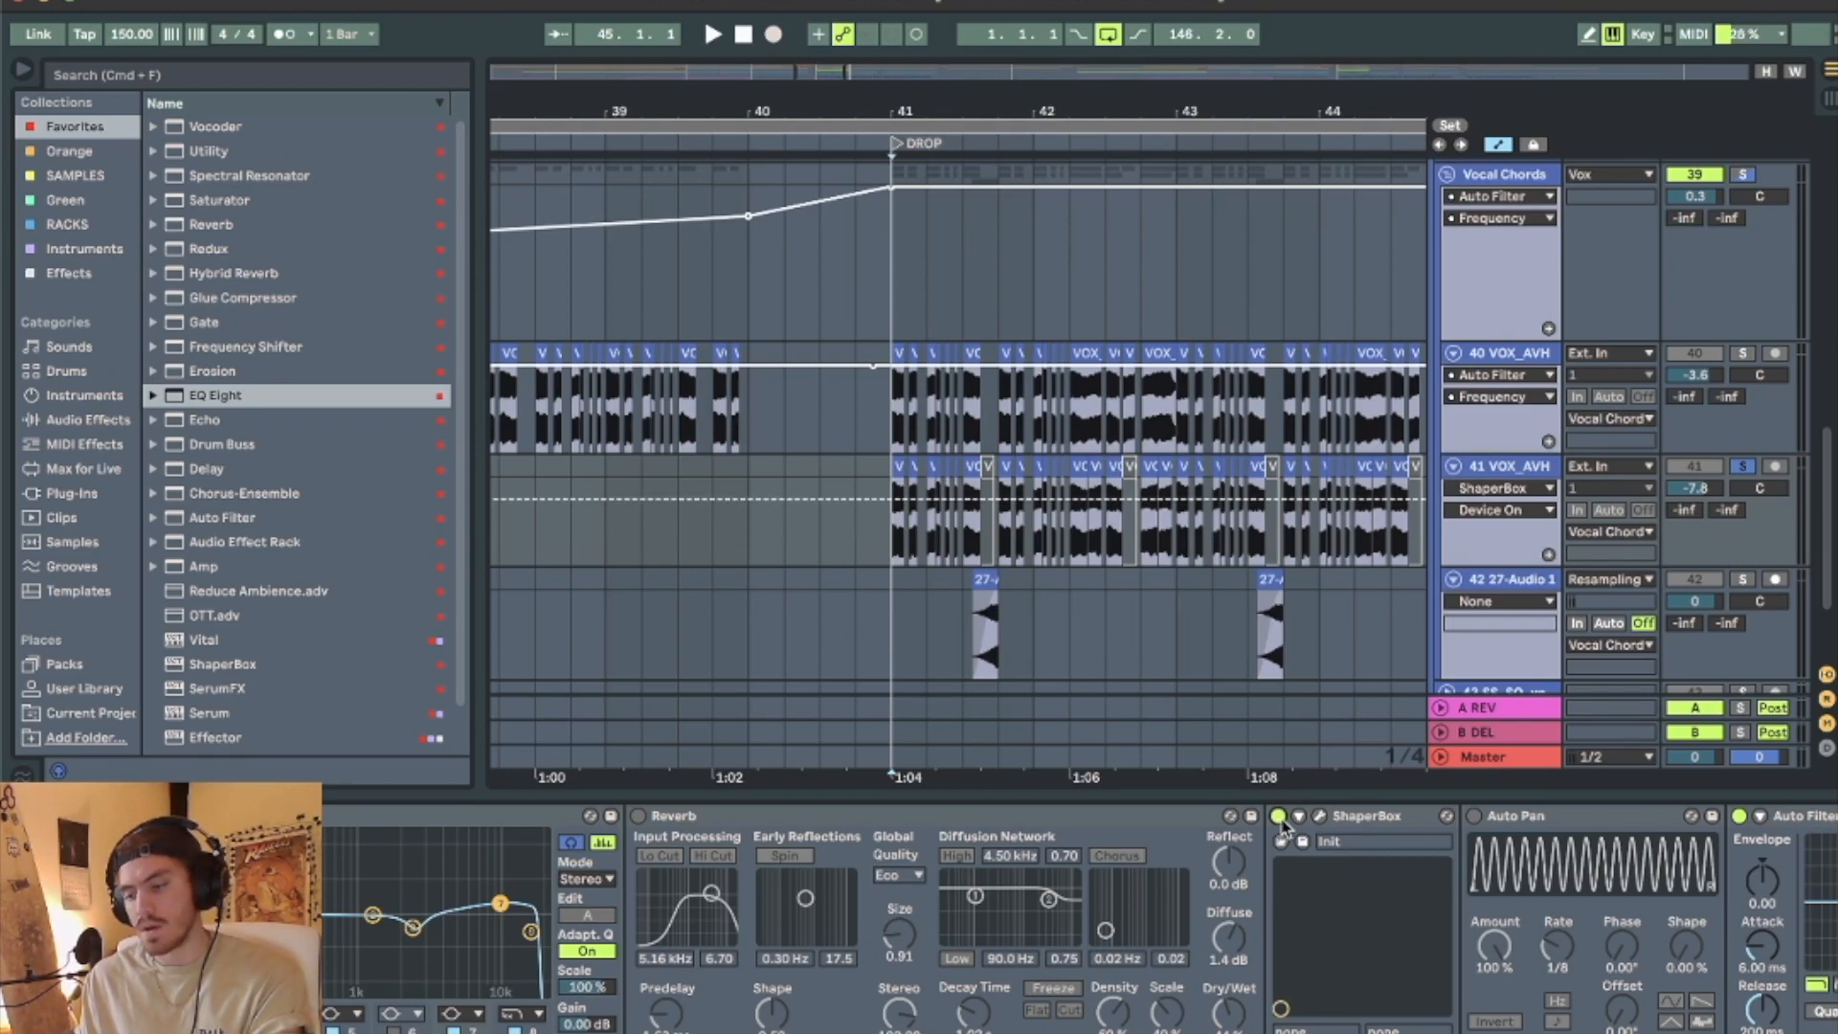
{"action": "left_click", "coordinate": [1370, 818]}
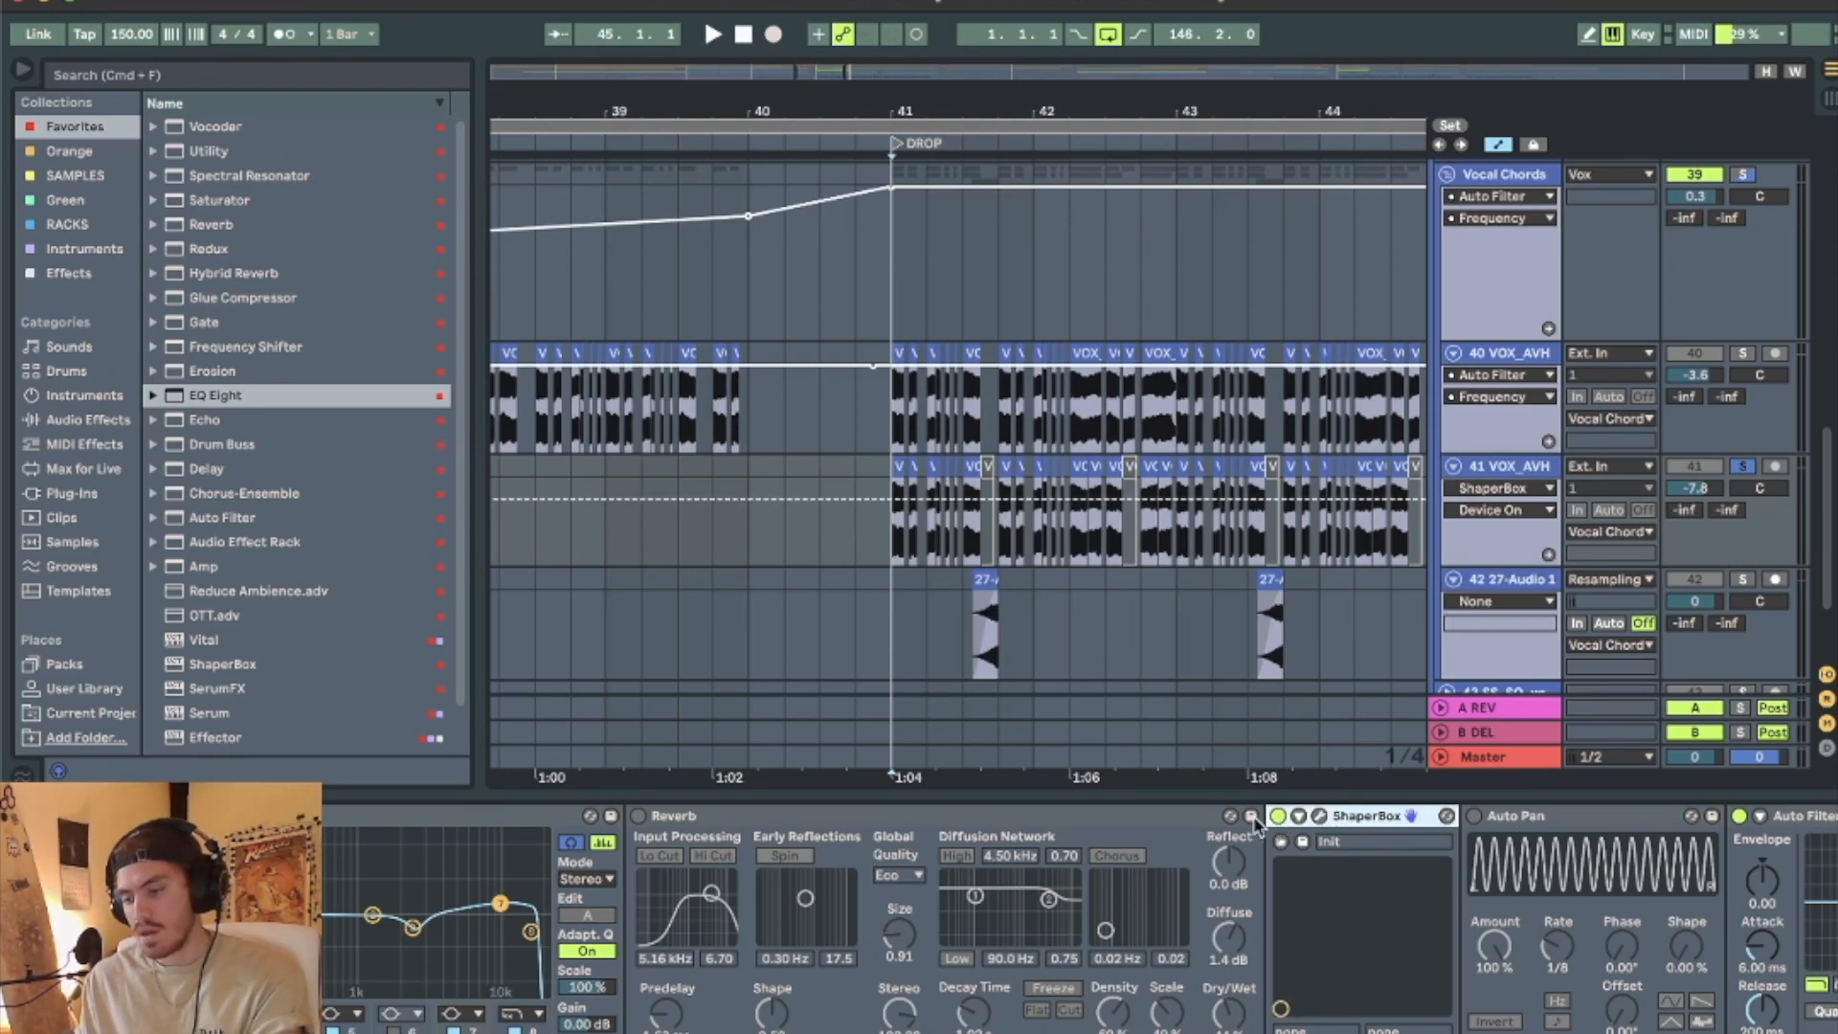
Compare ShaperBox with Auto Pan on track 41 by playing the drop with only Auto Pan enabled, and restore ShaperBox.
{"action": "left_click", "coordinate": [1278, 817]}
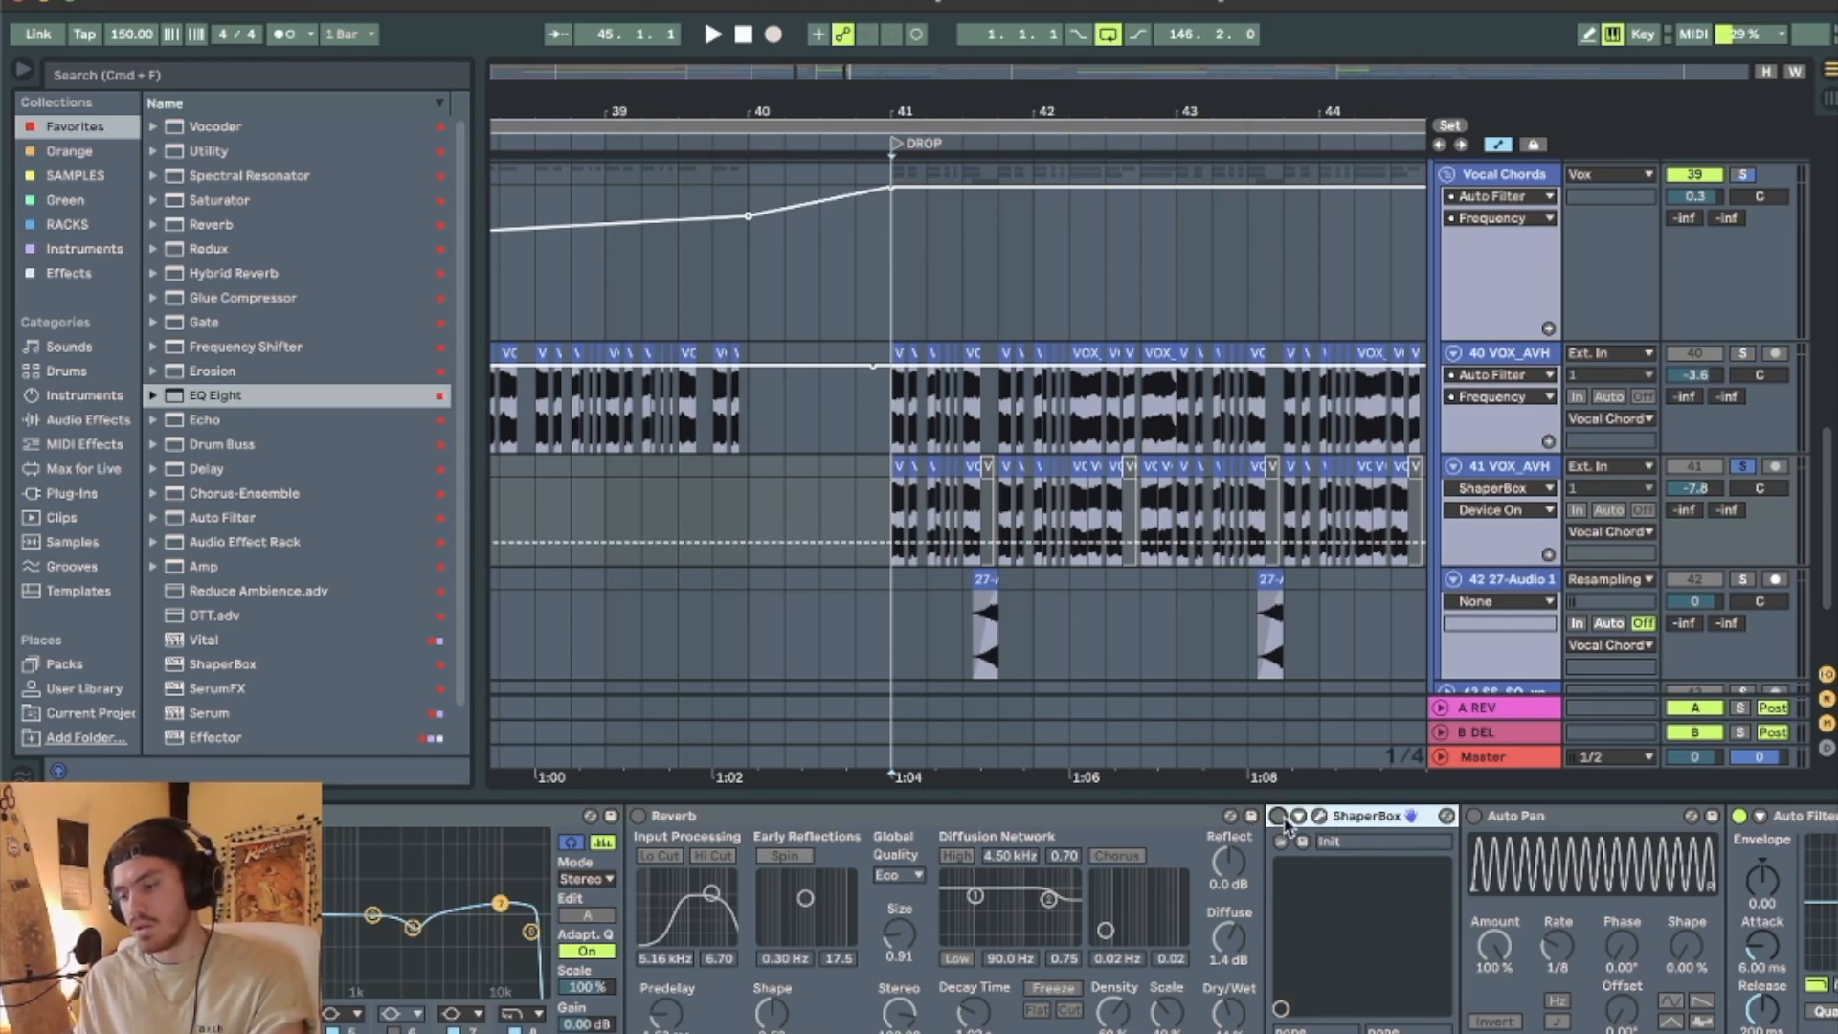
{"action": "left_click", "coordinate": [1475, 816]}
{"action": "left_click", "coordinate": [1561, 819]}
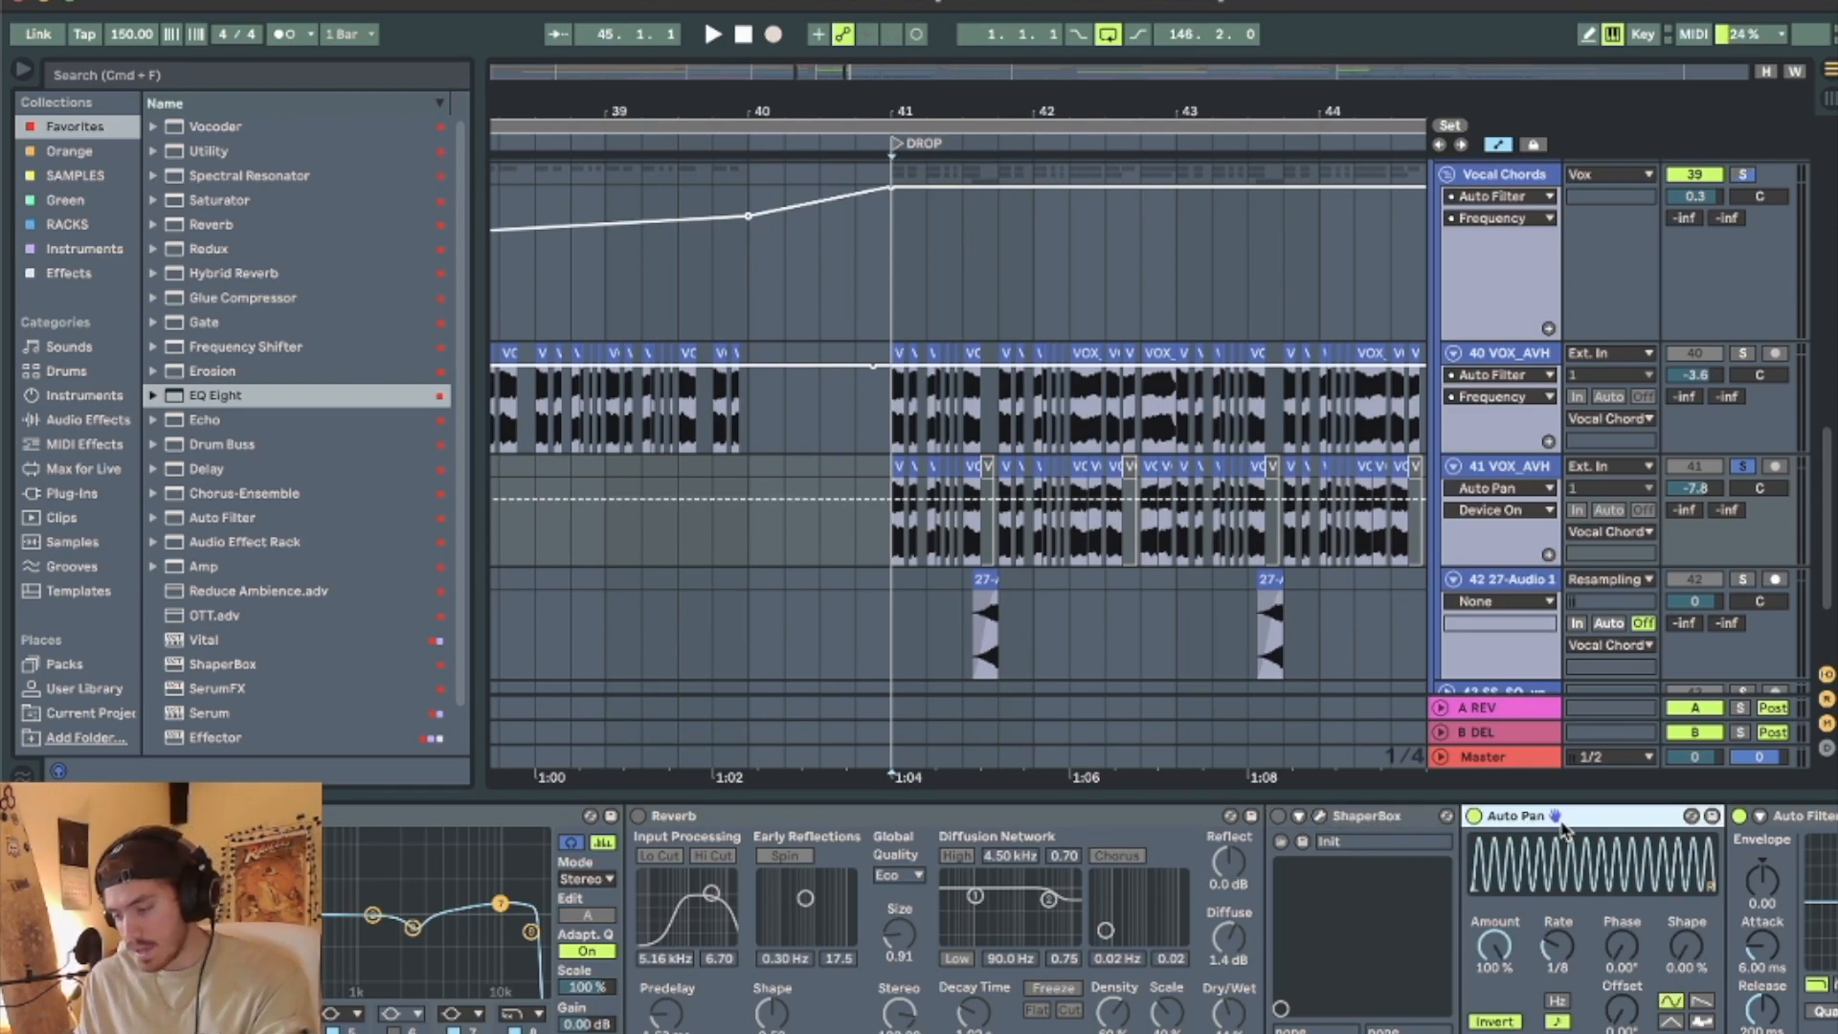
{"action": "key", "text": "space"}
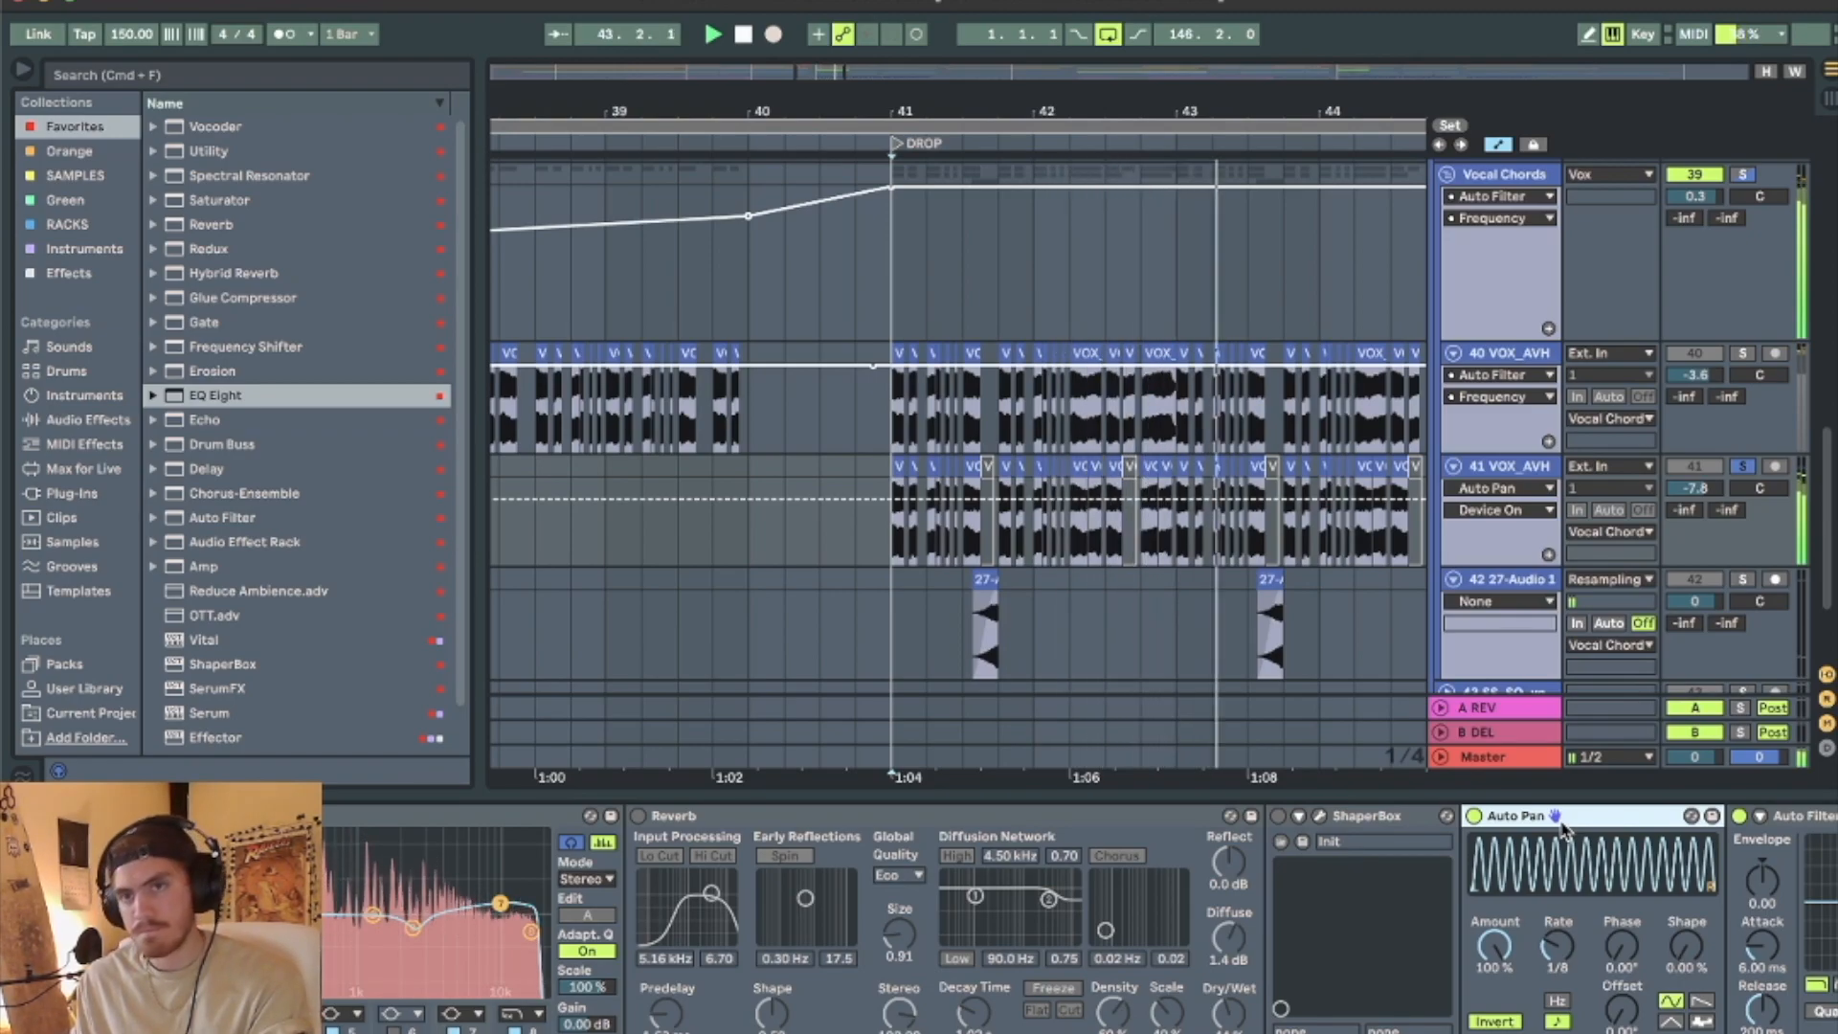
{"action": "key", "text": "space"}
{"action": "left_click", "coordinate": [1473, 816]}
{"action": "left_click", "coordinate": [1278, 816]}
Inspect the Auto Filter at the end of track 41's effect chain and show its Frequency automation.
{"action": "scroll", "coordinate": [1053, 919], "scroll_direction": "right", "scroll_amount": 6}
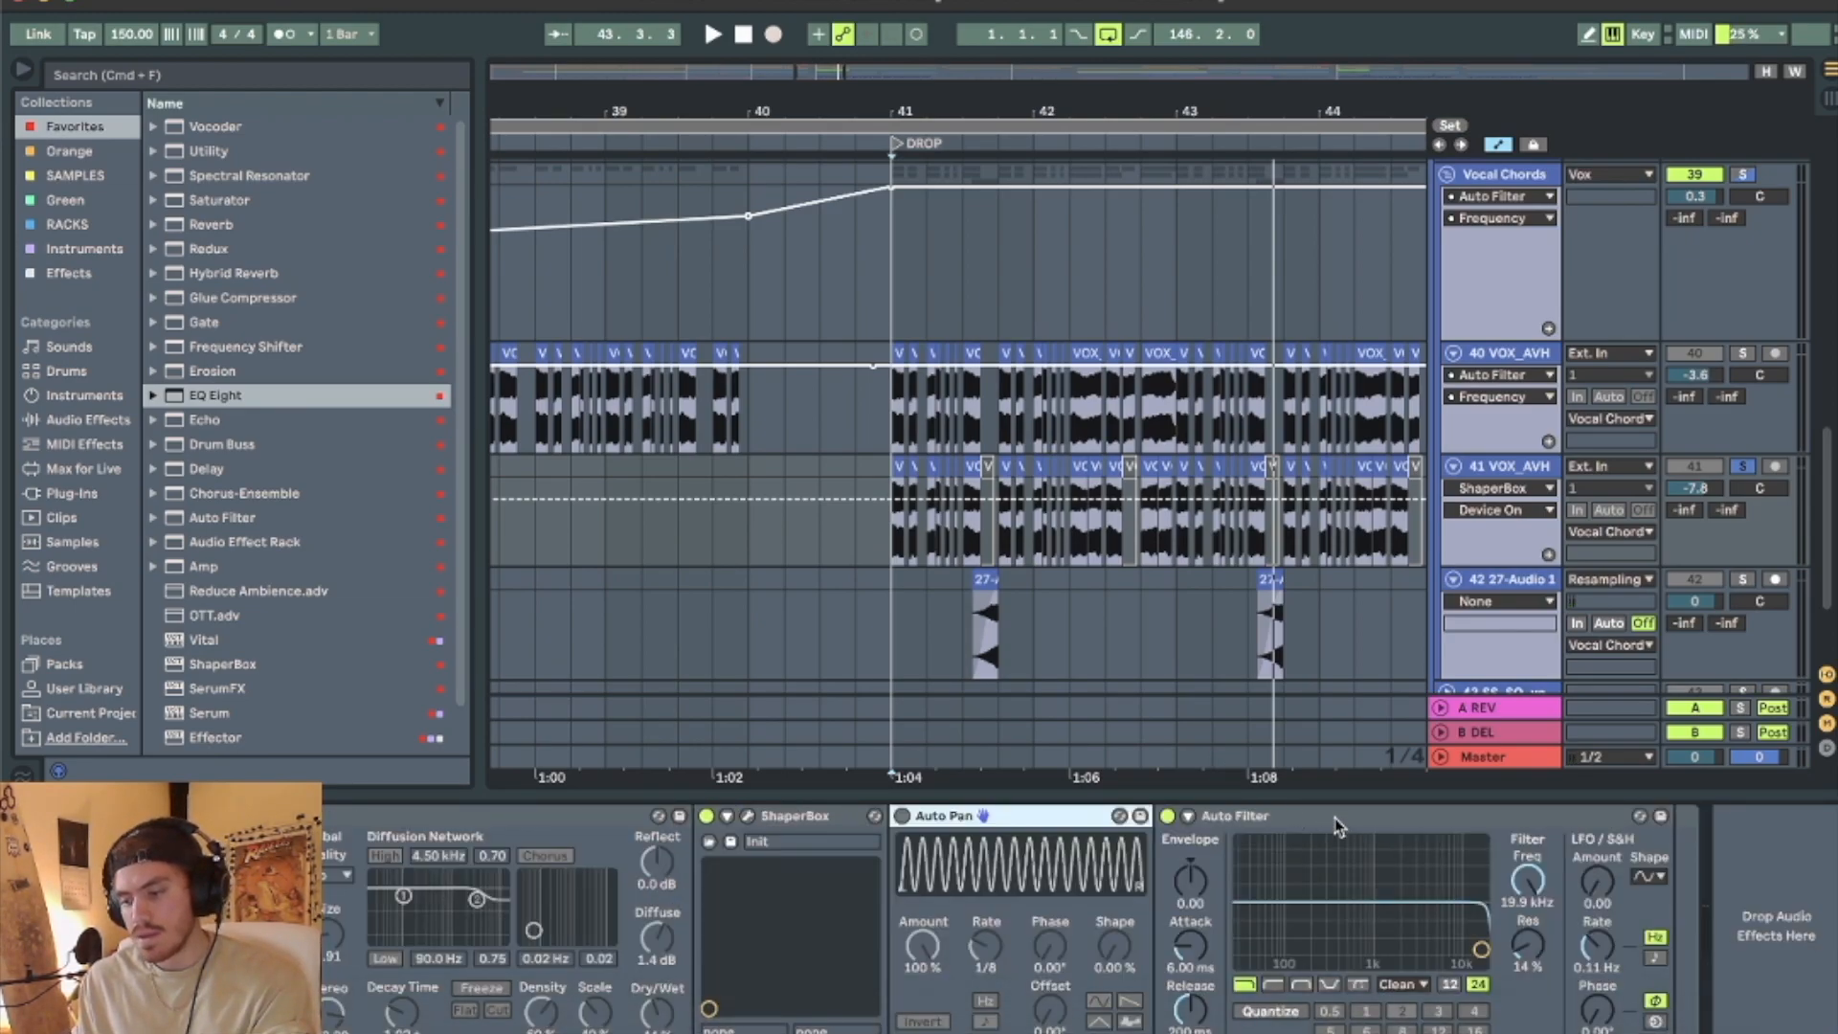
{"action": "left_click", "coordinate": [1333, 826]}
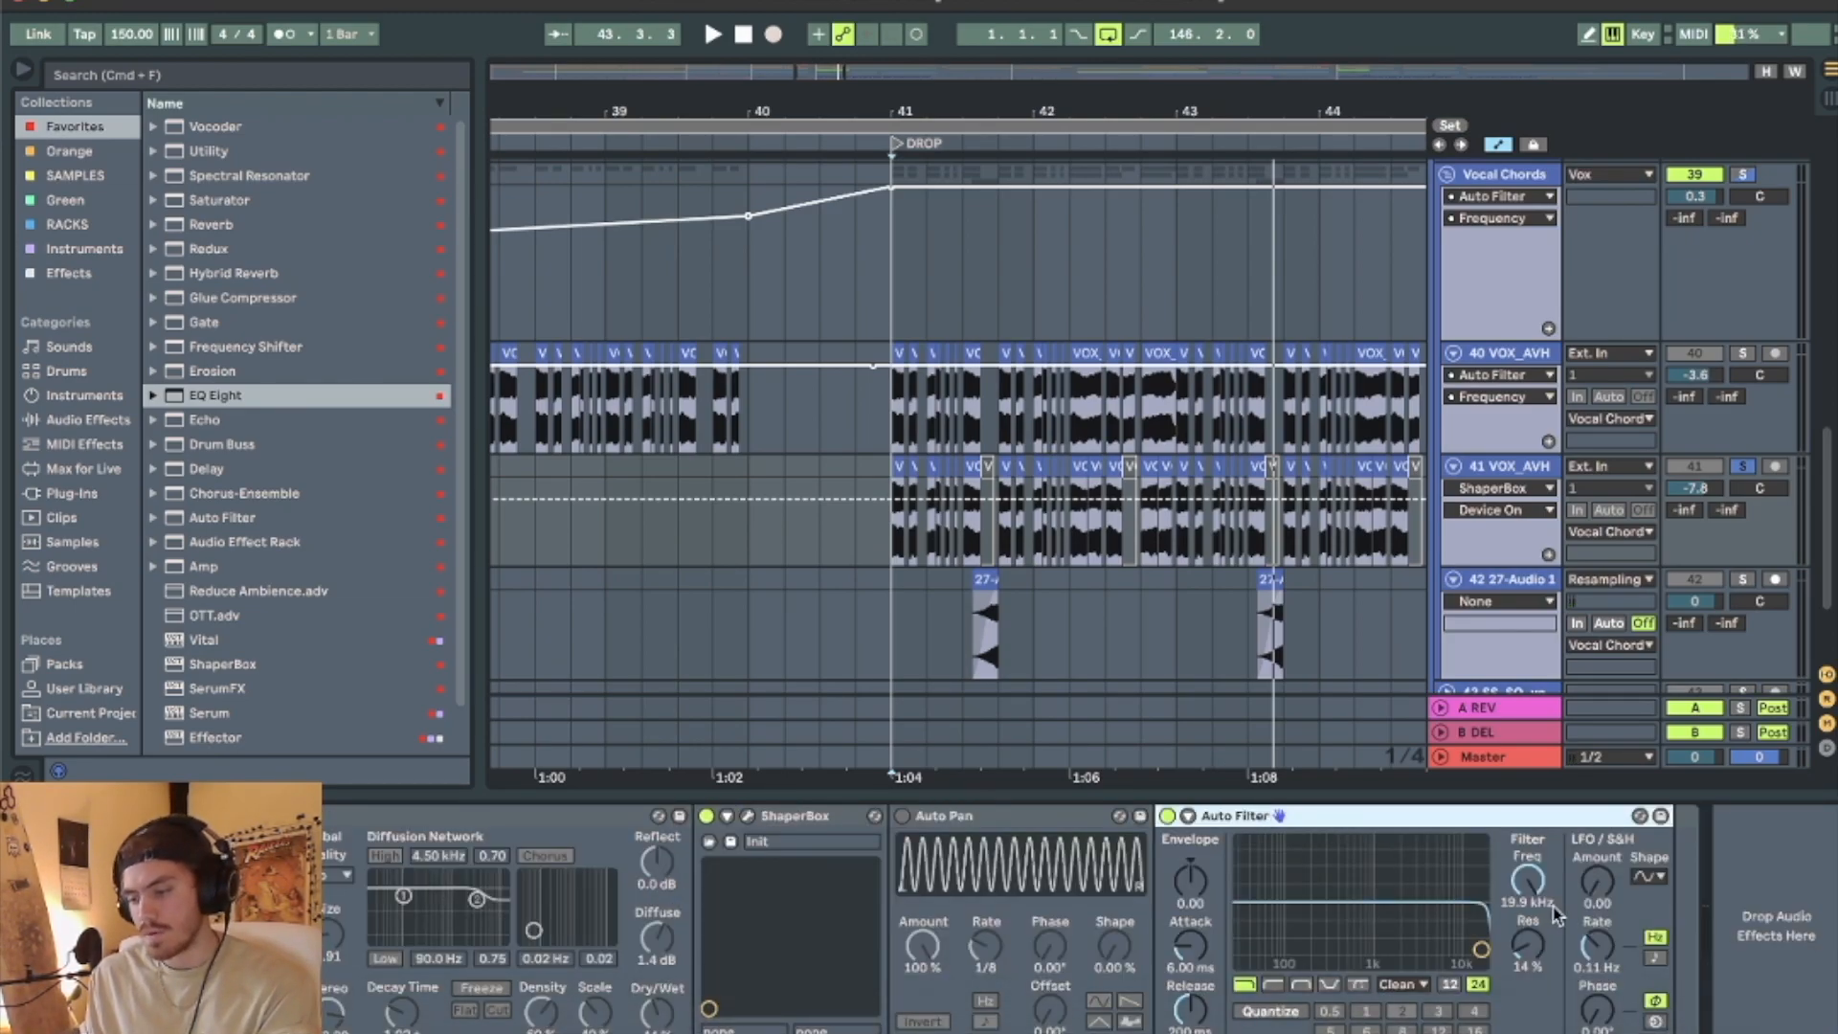
{"action": "left_click", "coordinate": [1527, 885]}
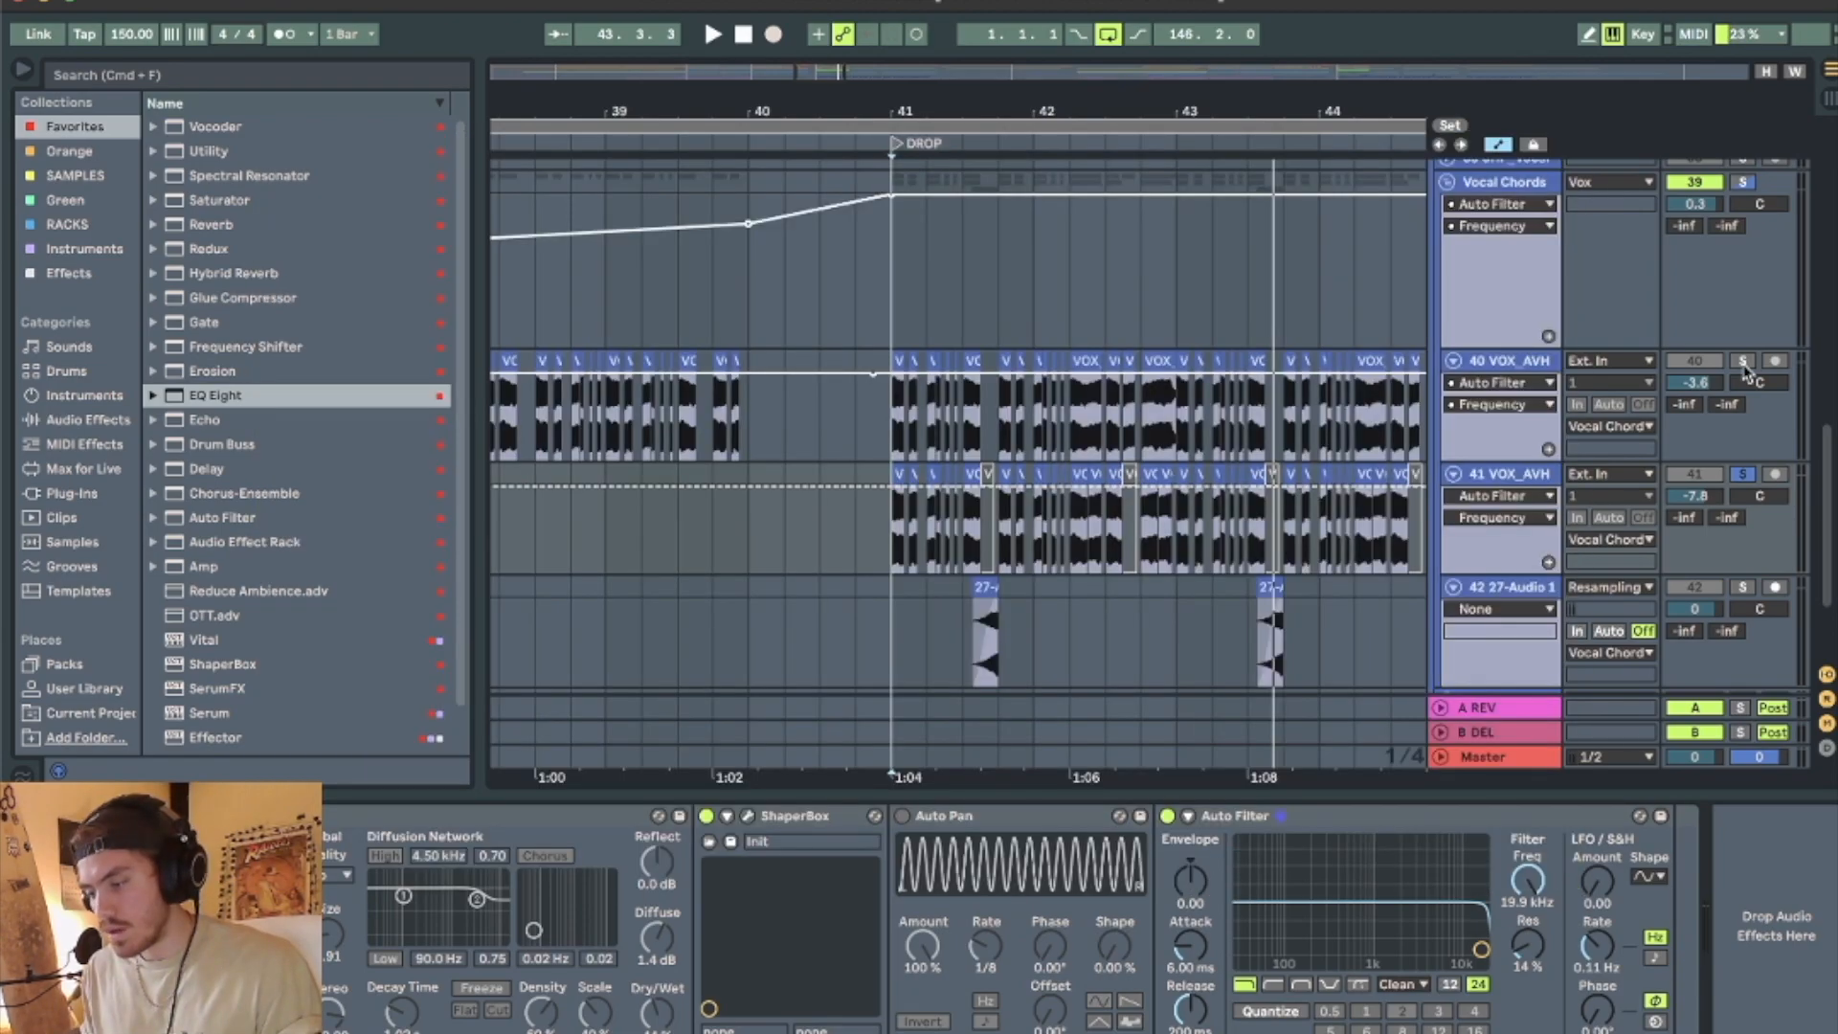
Solo track 40 instead of track 41, bring up its effect chain and play the drop.
{"action": "left_click", "coordinate": [1490, 372]}
{"action": "left_click", "coordinate": [1742, 364]}
{"action": "left_click", "coordinate": [1509, 365]}
{"action": "key", "text": "space"}
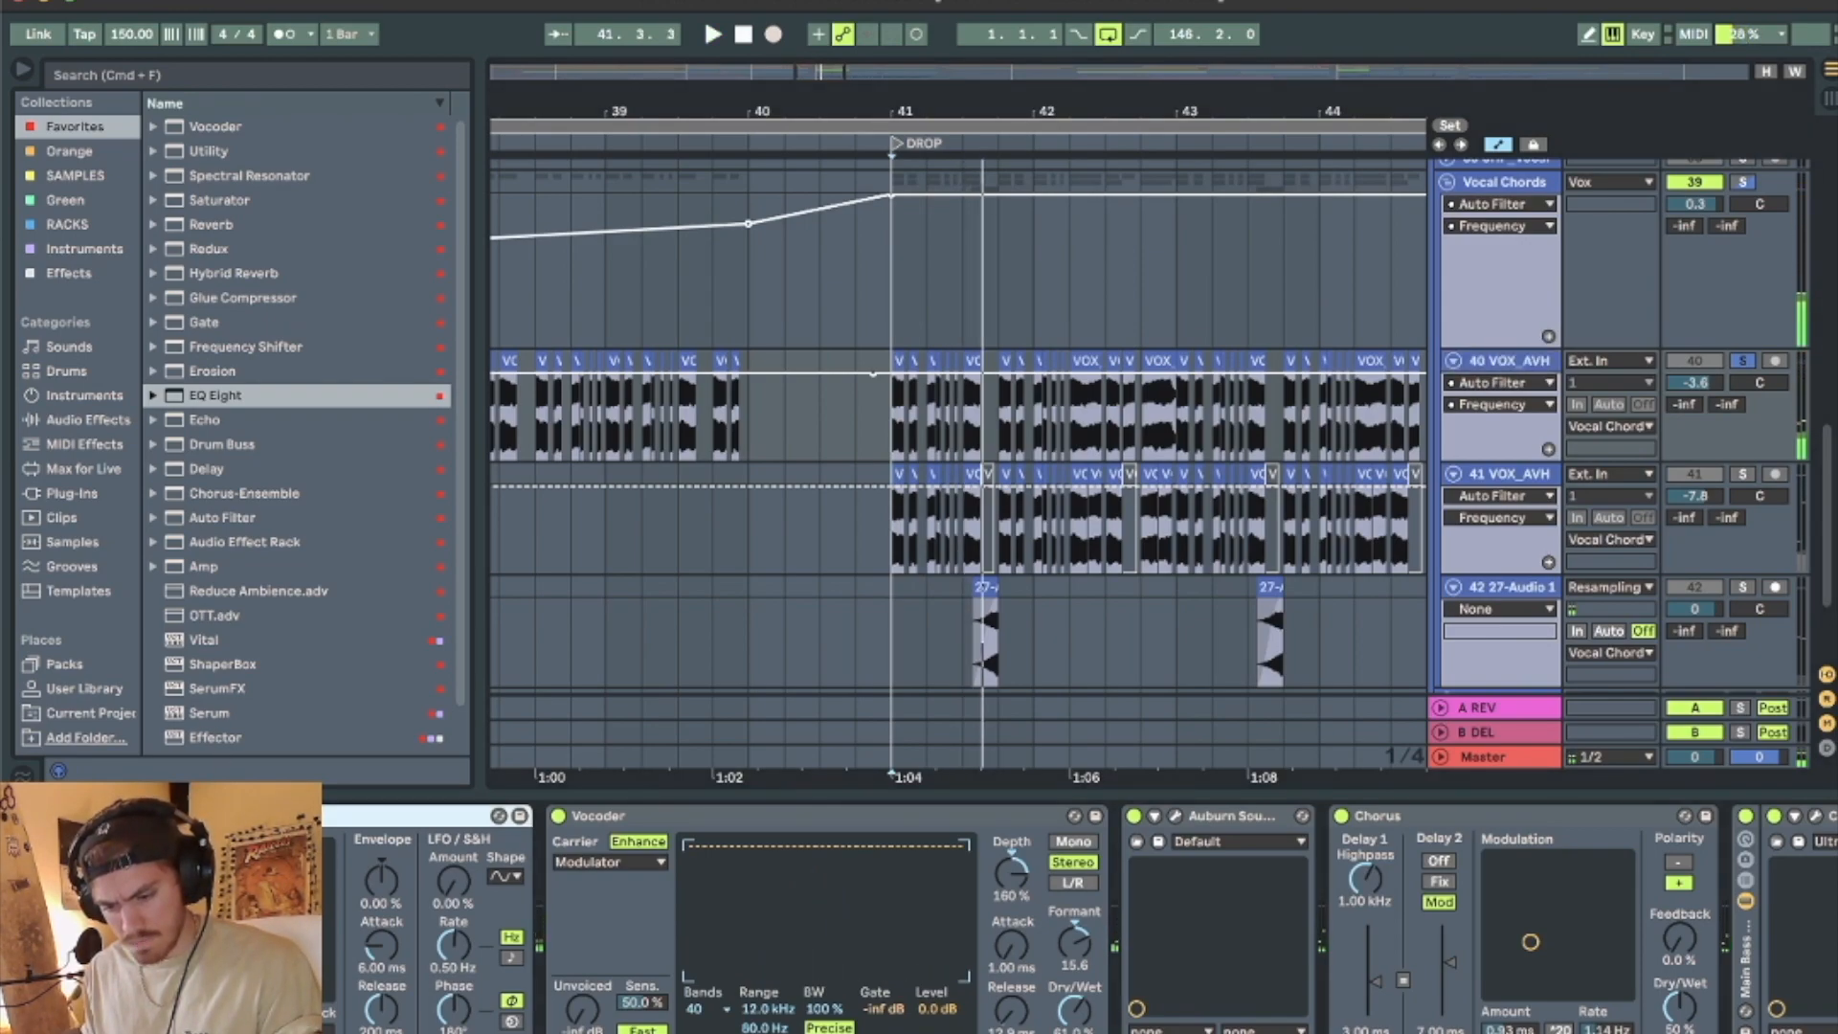
Compare track 40's Vocoder at 100% and 0% Dry/Wet during playback, and set Dry/Wet to 66%.
{"action": "left_click", "coordinate": [817, 827]}
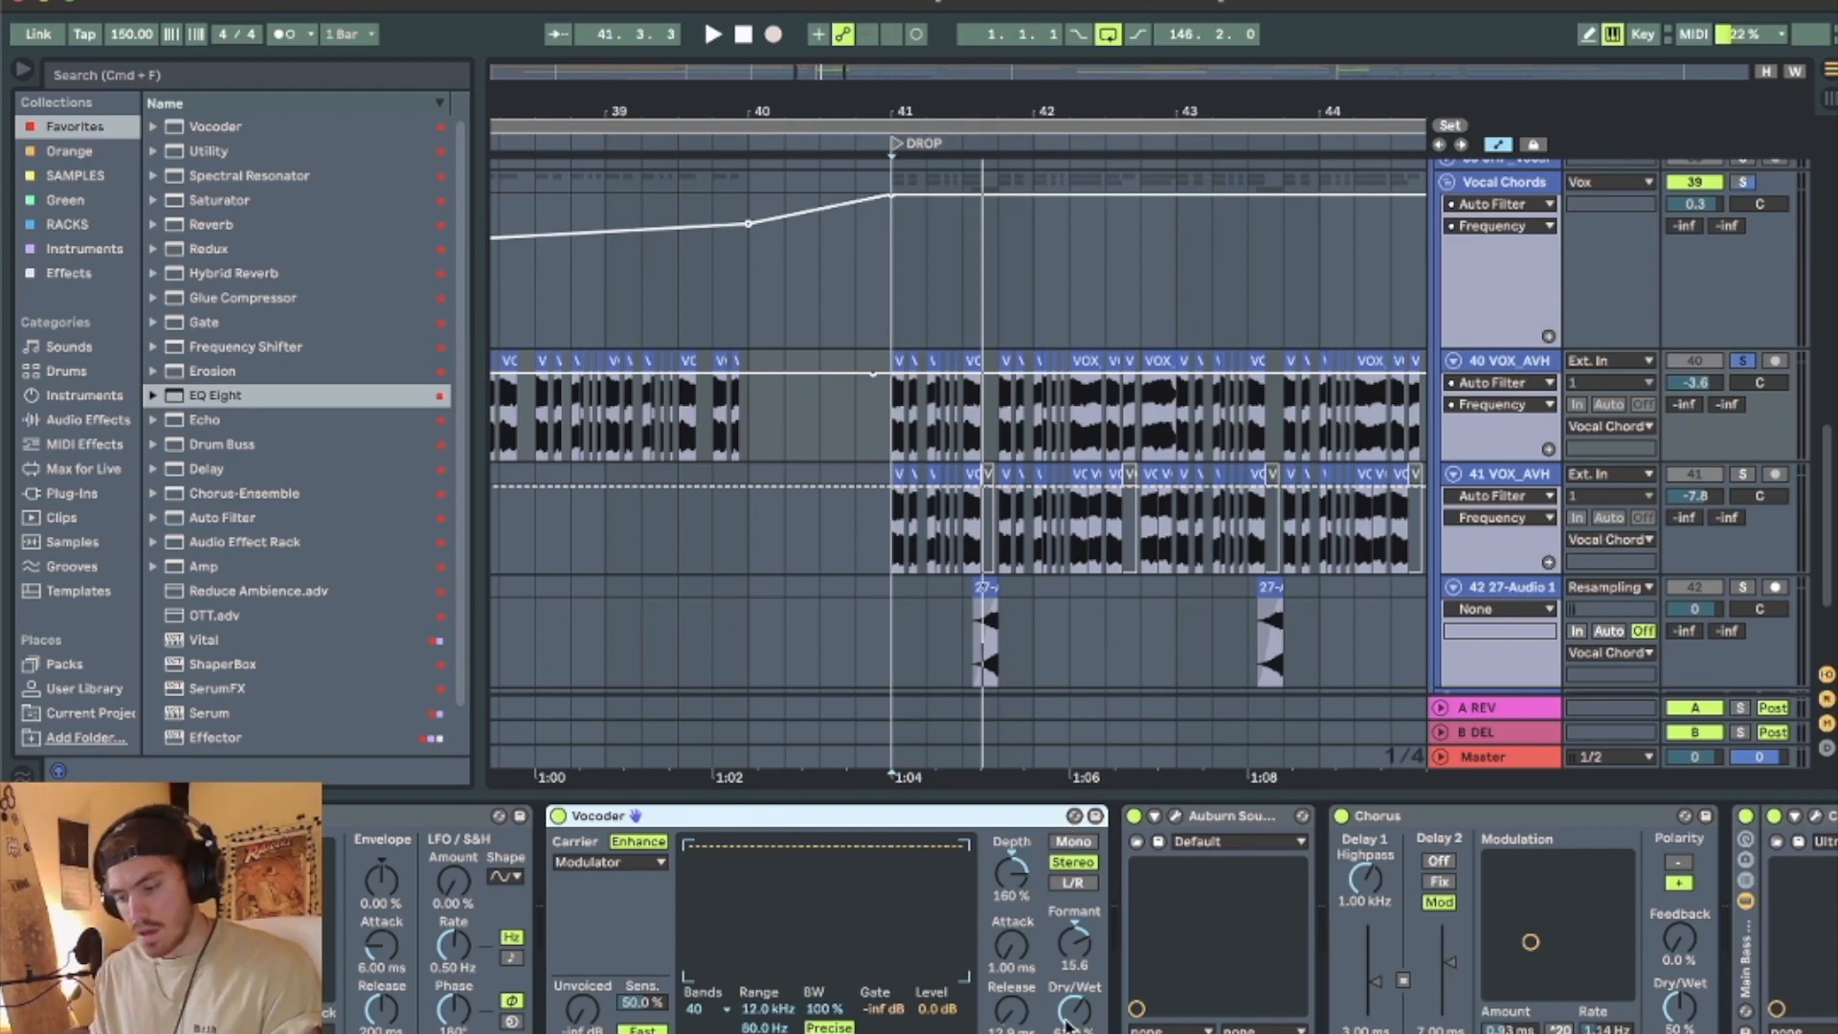
{"action": "left_click_drag", "start_coordinate": [1072, 1020], "coordinate": [1073, 943]}
{"action": "key", "text": "space"}
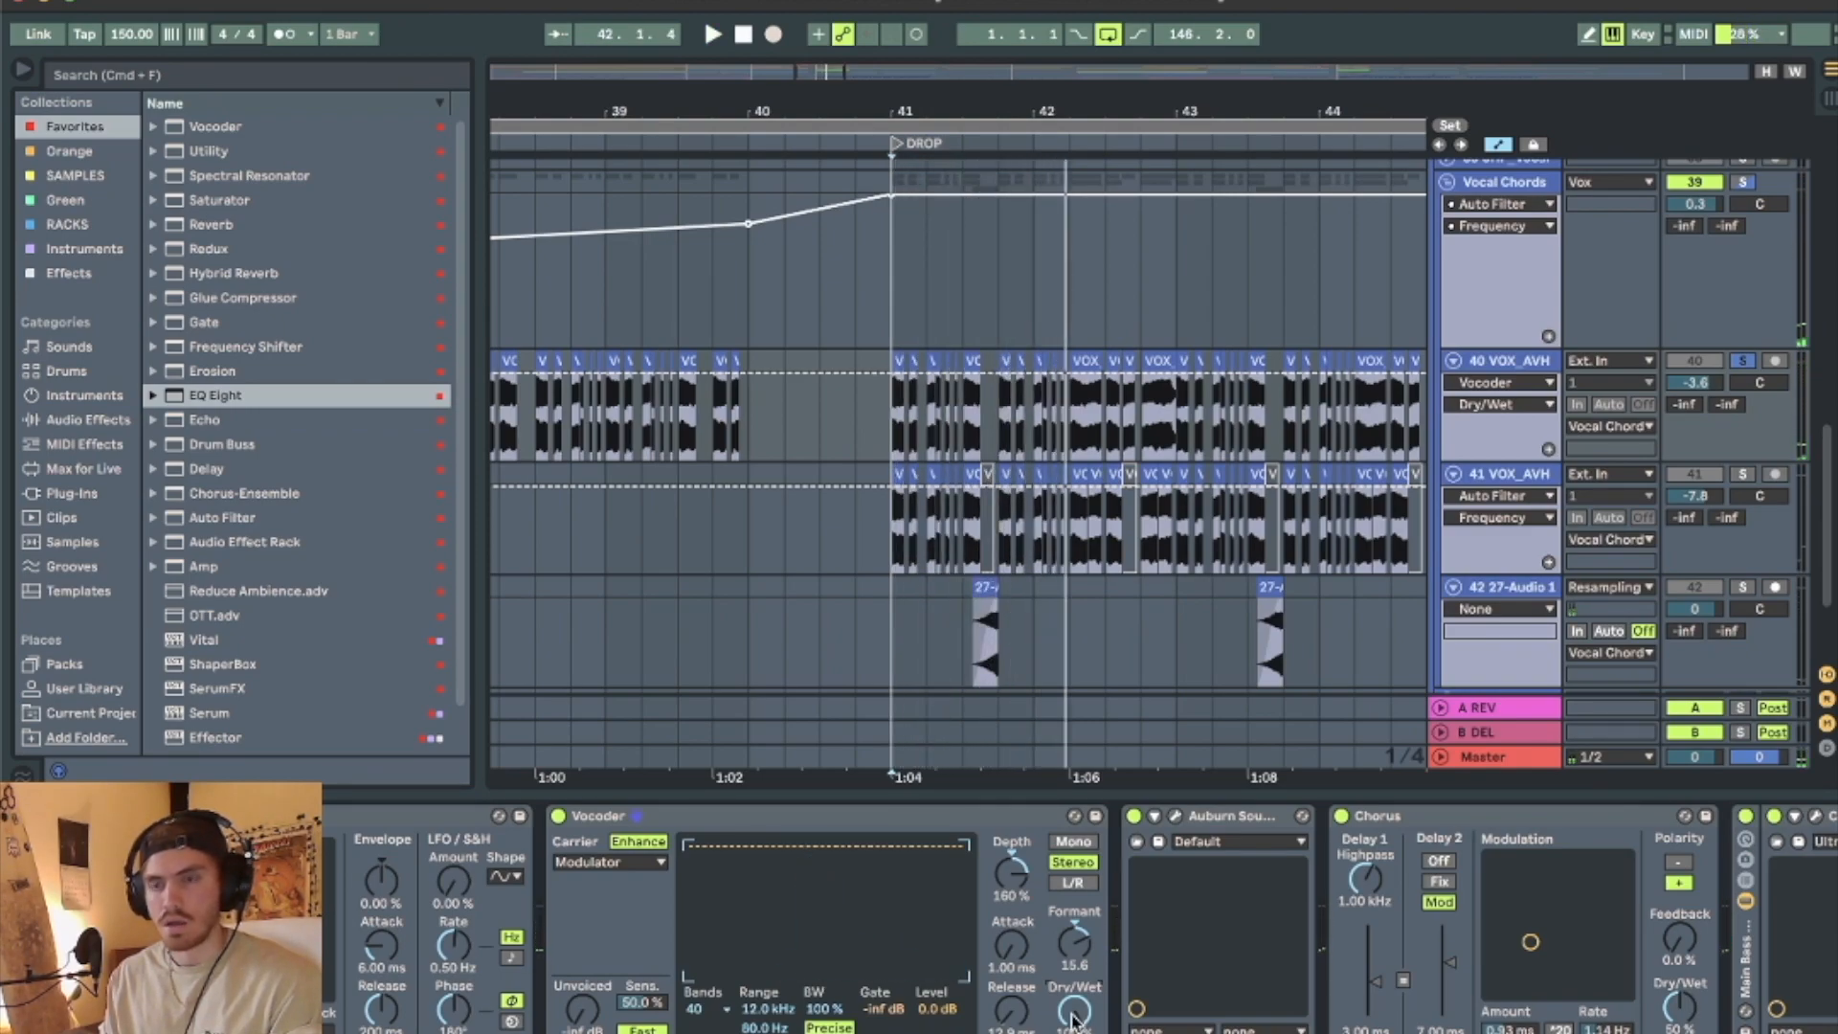
{"action": "key", "text": "space"}
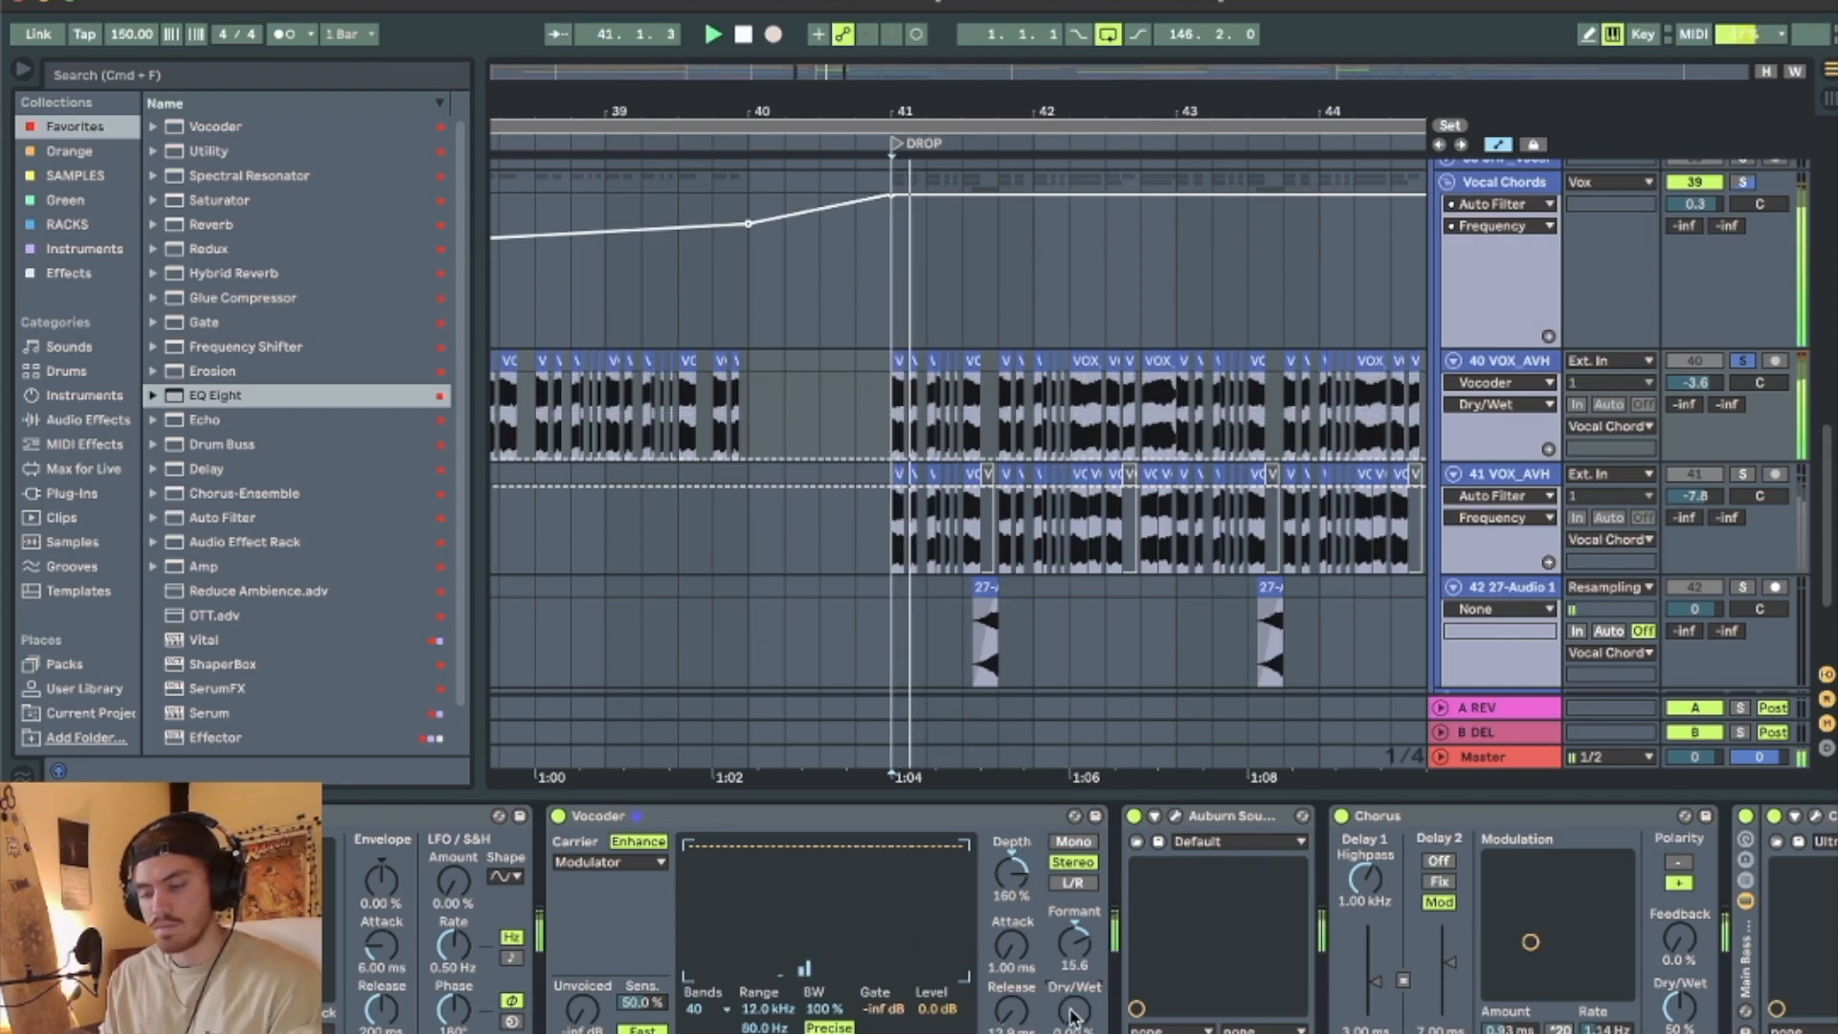
{"action": "left_click_drag", "start_coordinate": [1074, 1013], "coordinate": [1074, 977]}
{"action": "key", "text": "space"}
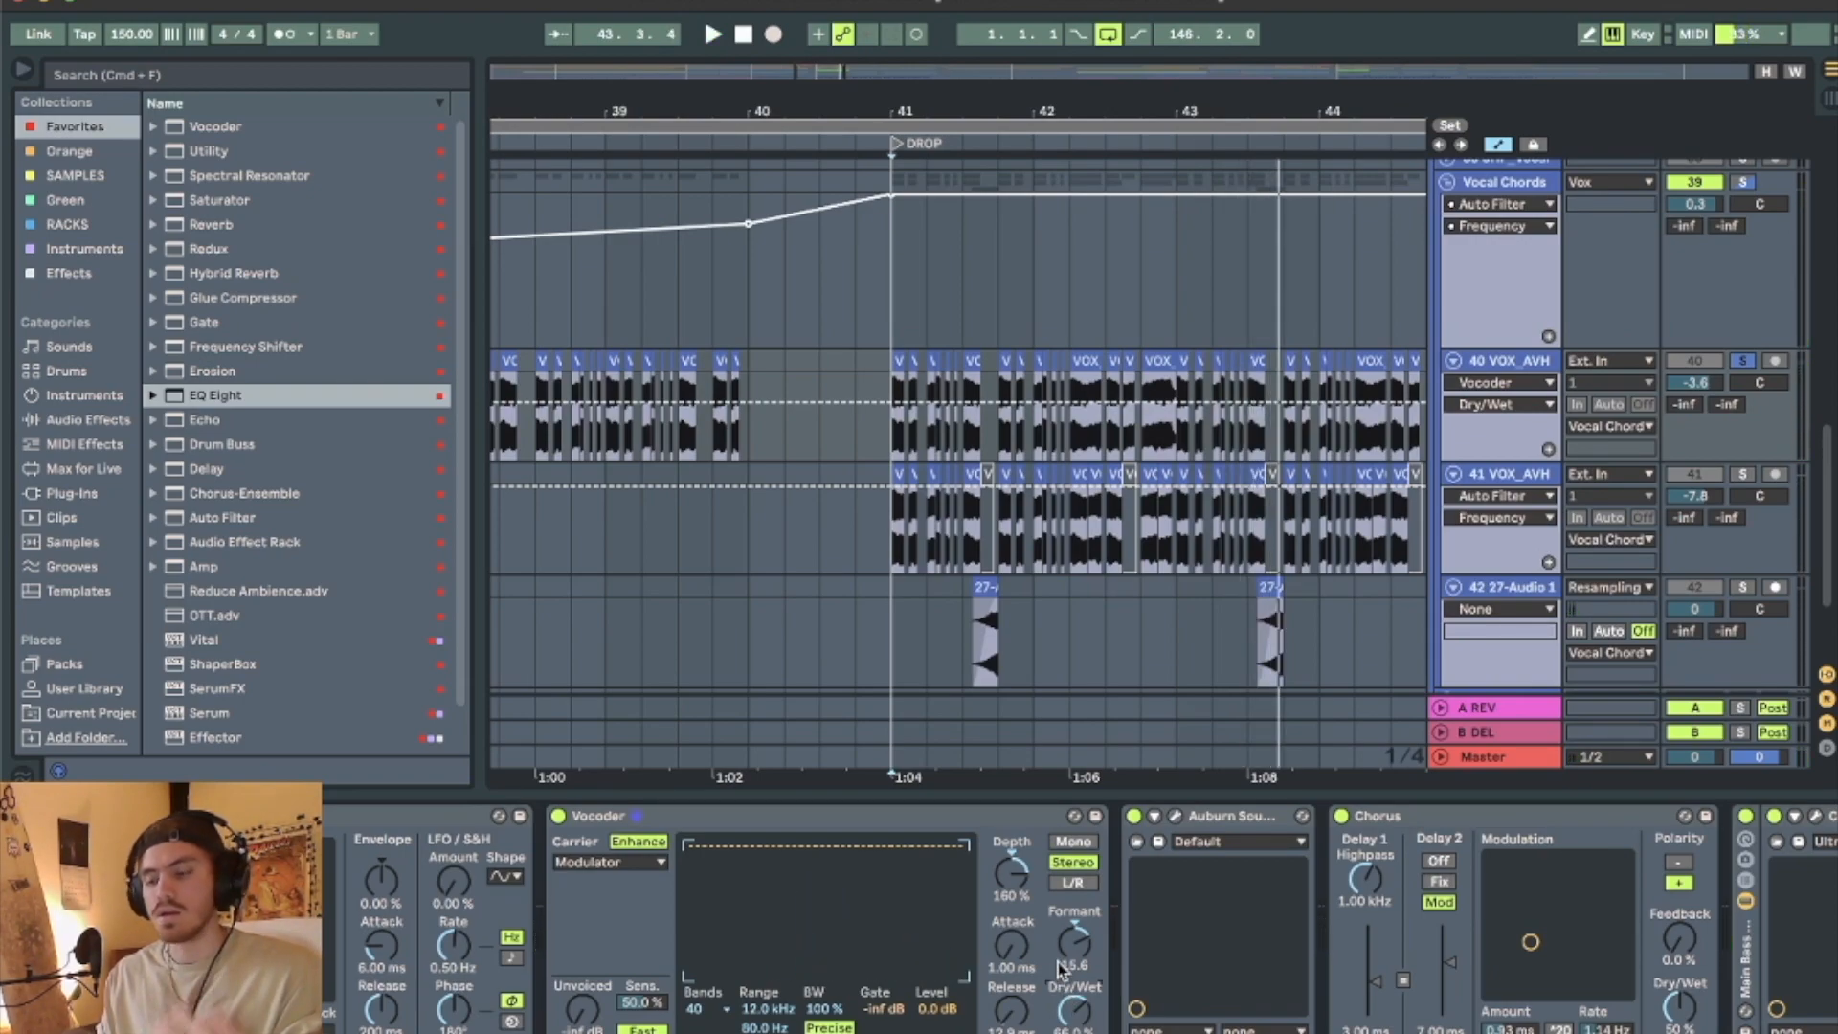
View the Graillon 2 settings on track 40 and compare the drop with the plugin bypassed and re-enabled.
{"action": "left_click", "coordinate": [1174, 812]}
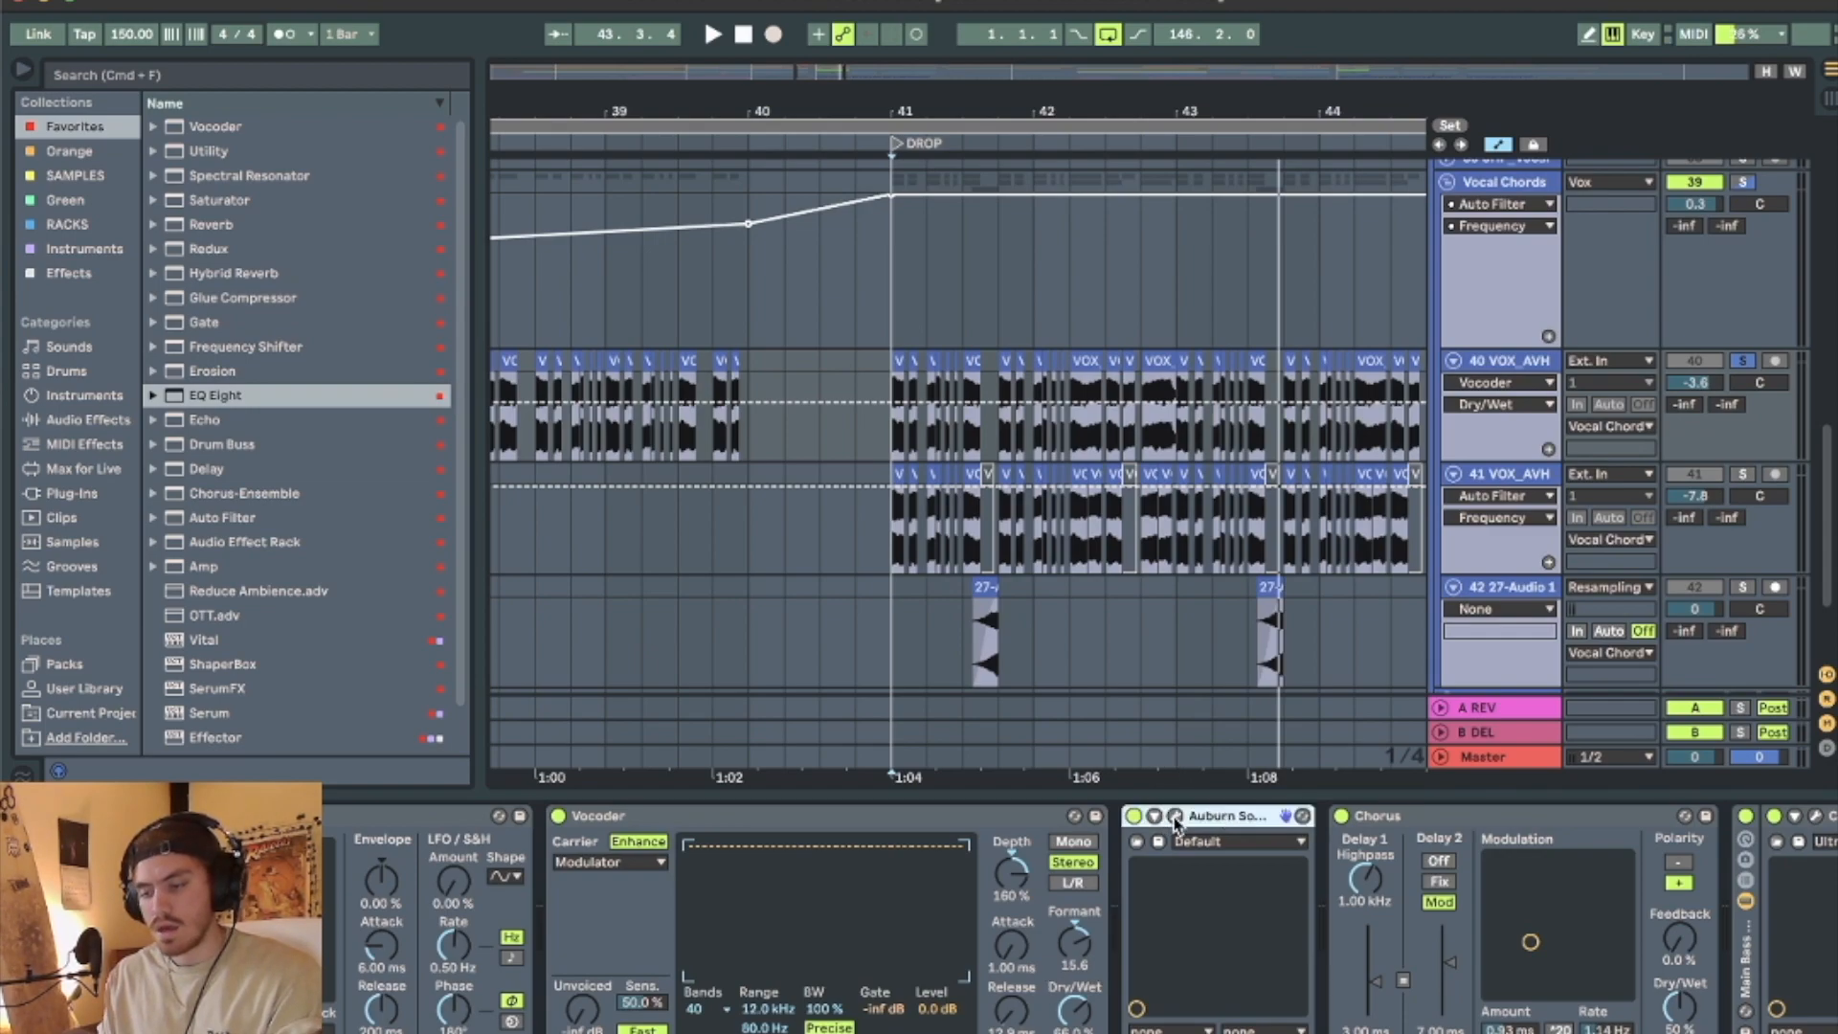
{"action": "left_click", "coordinate": [1175, 817]}
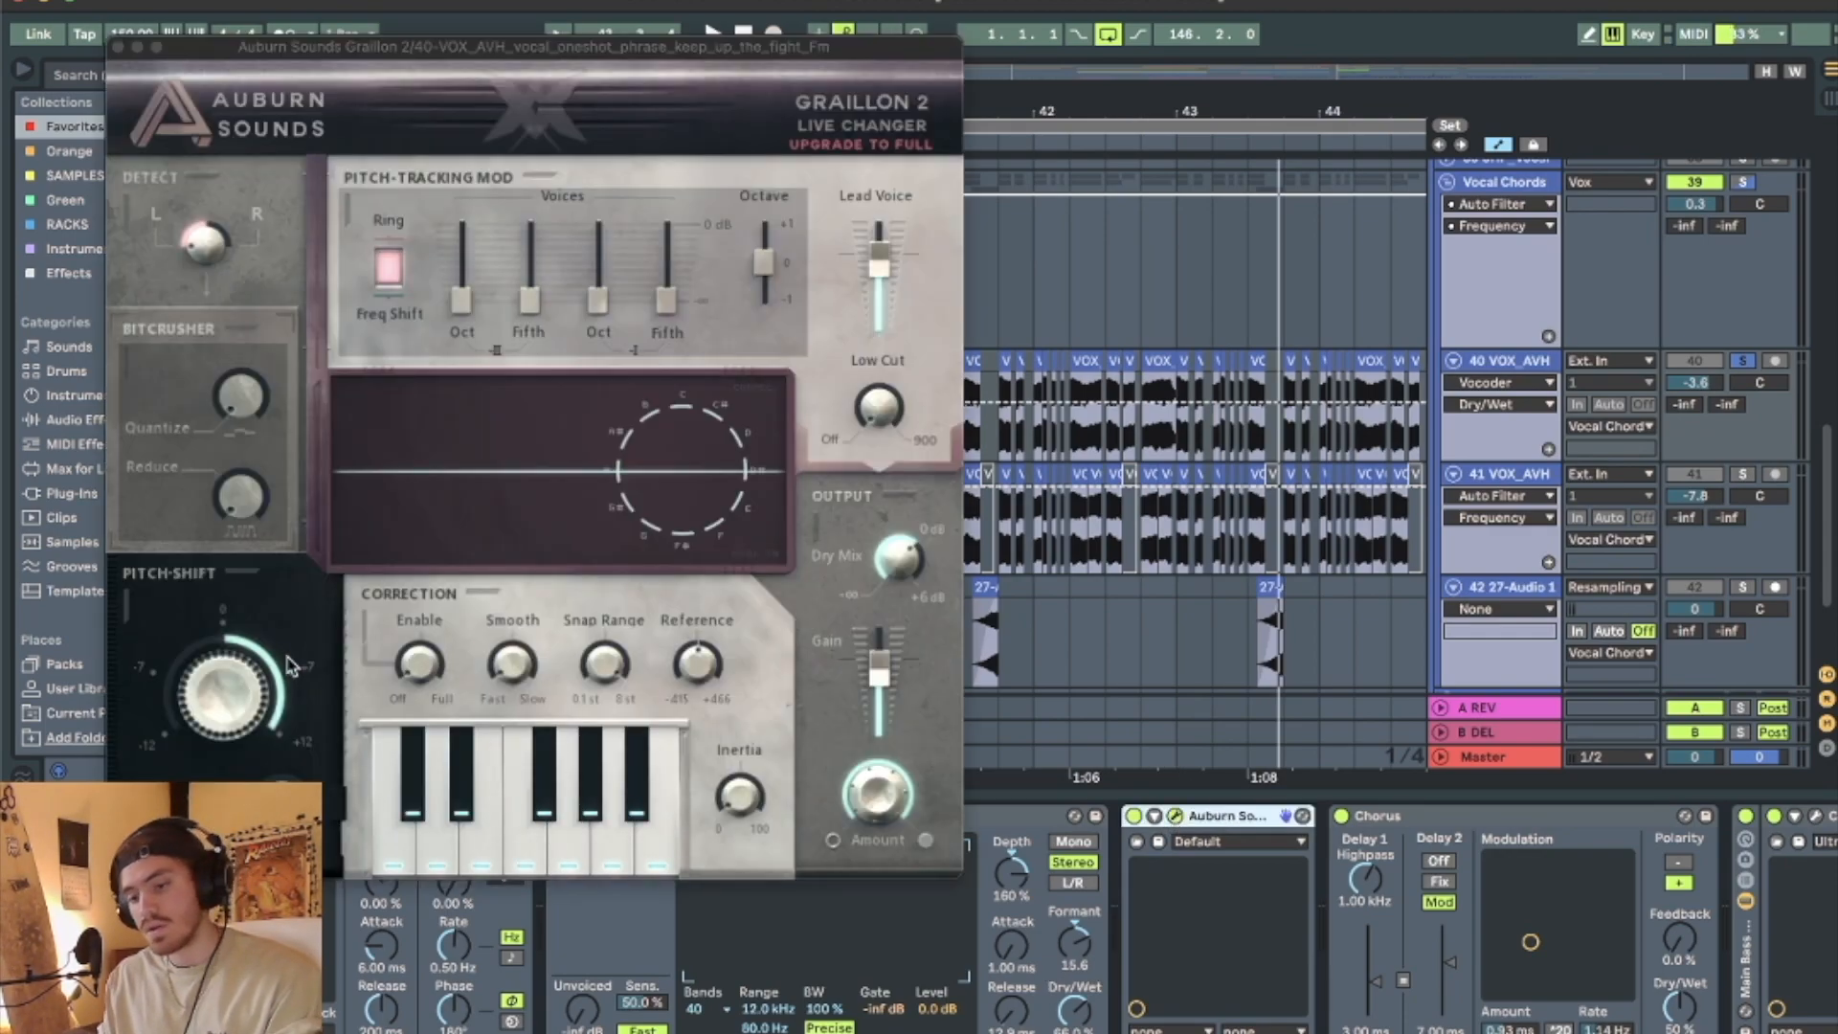
{"action": "left_click", "coordinate": [117, 47]}
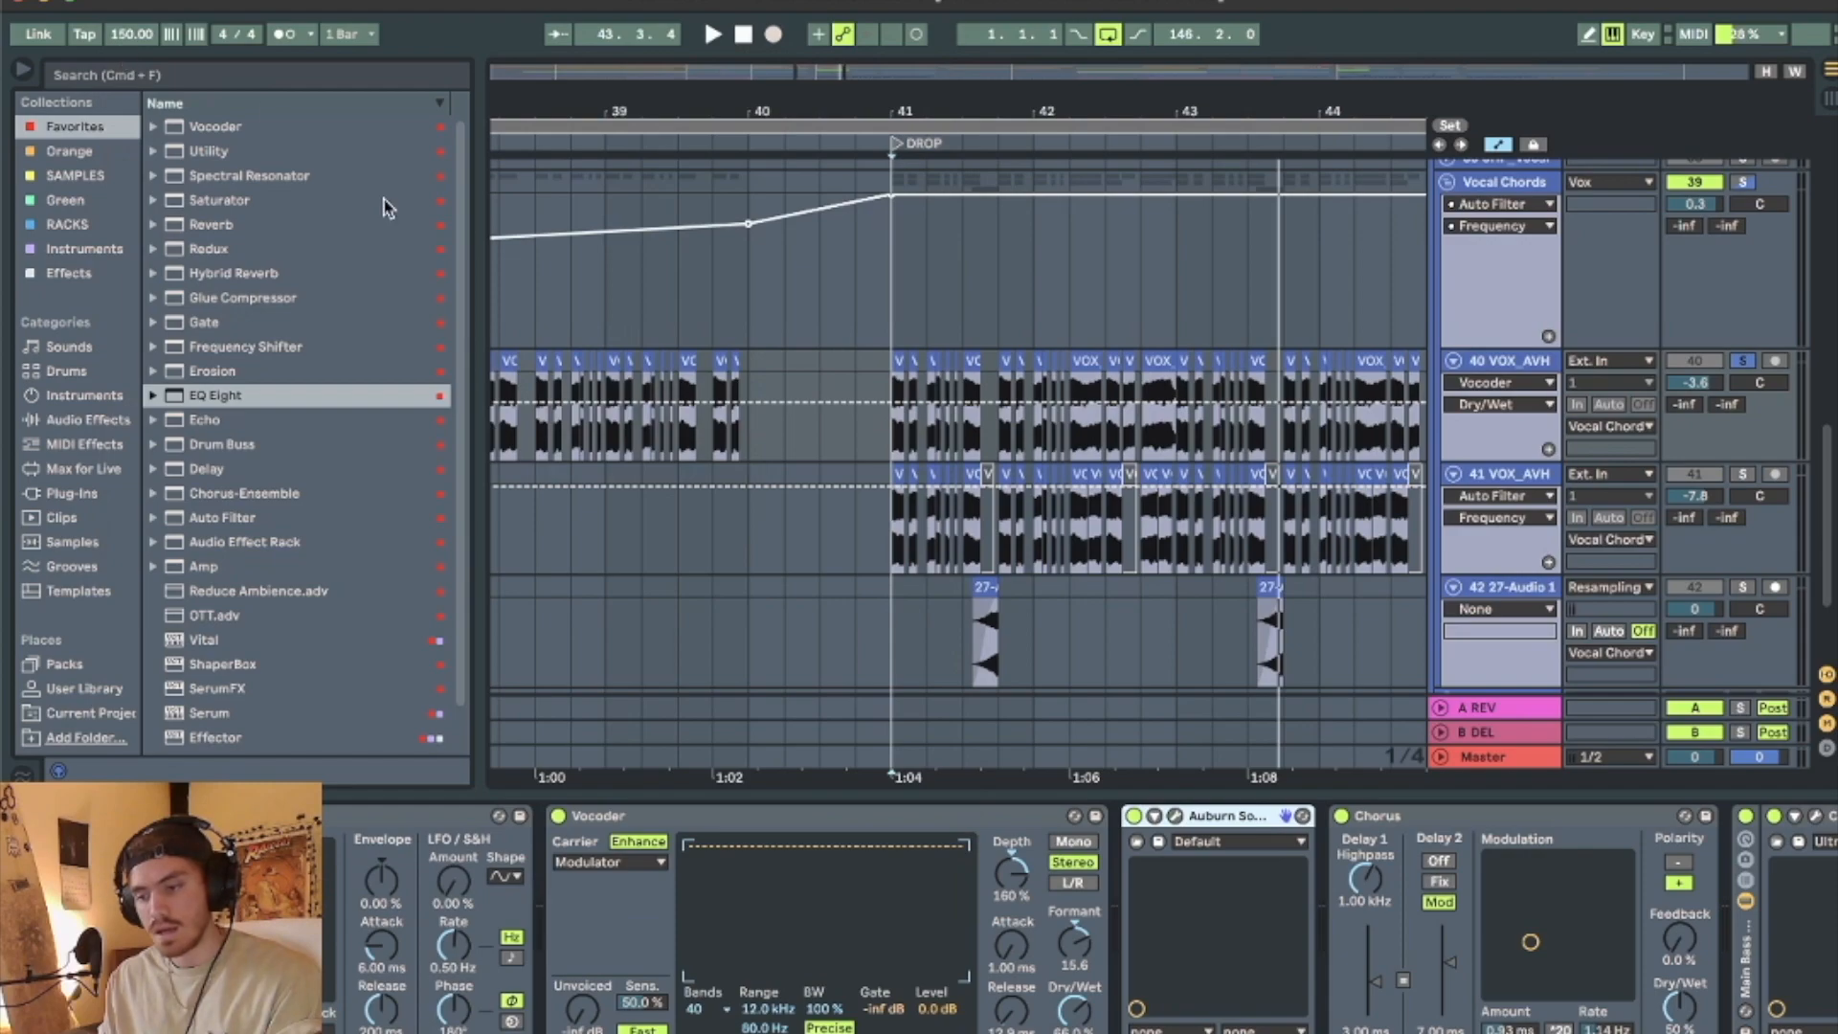
{"action": "left_click", "coordinate": [1134, 817]}
{"action": "key", "text": "space"}
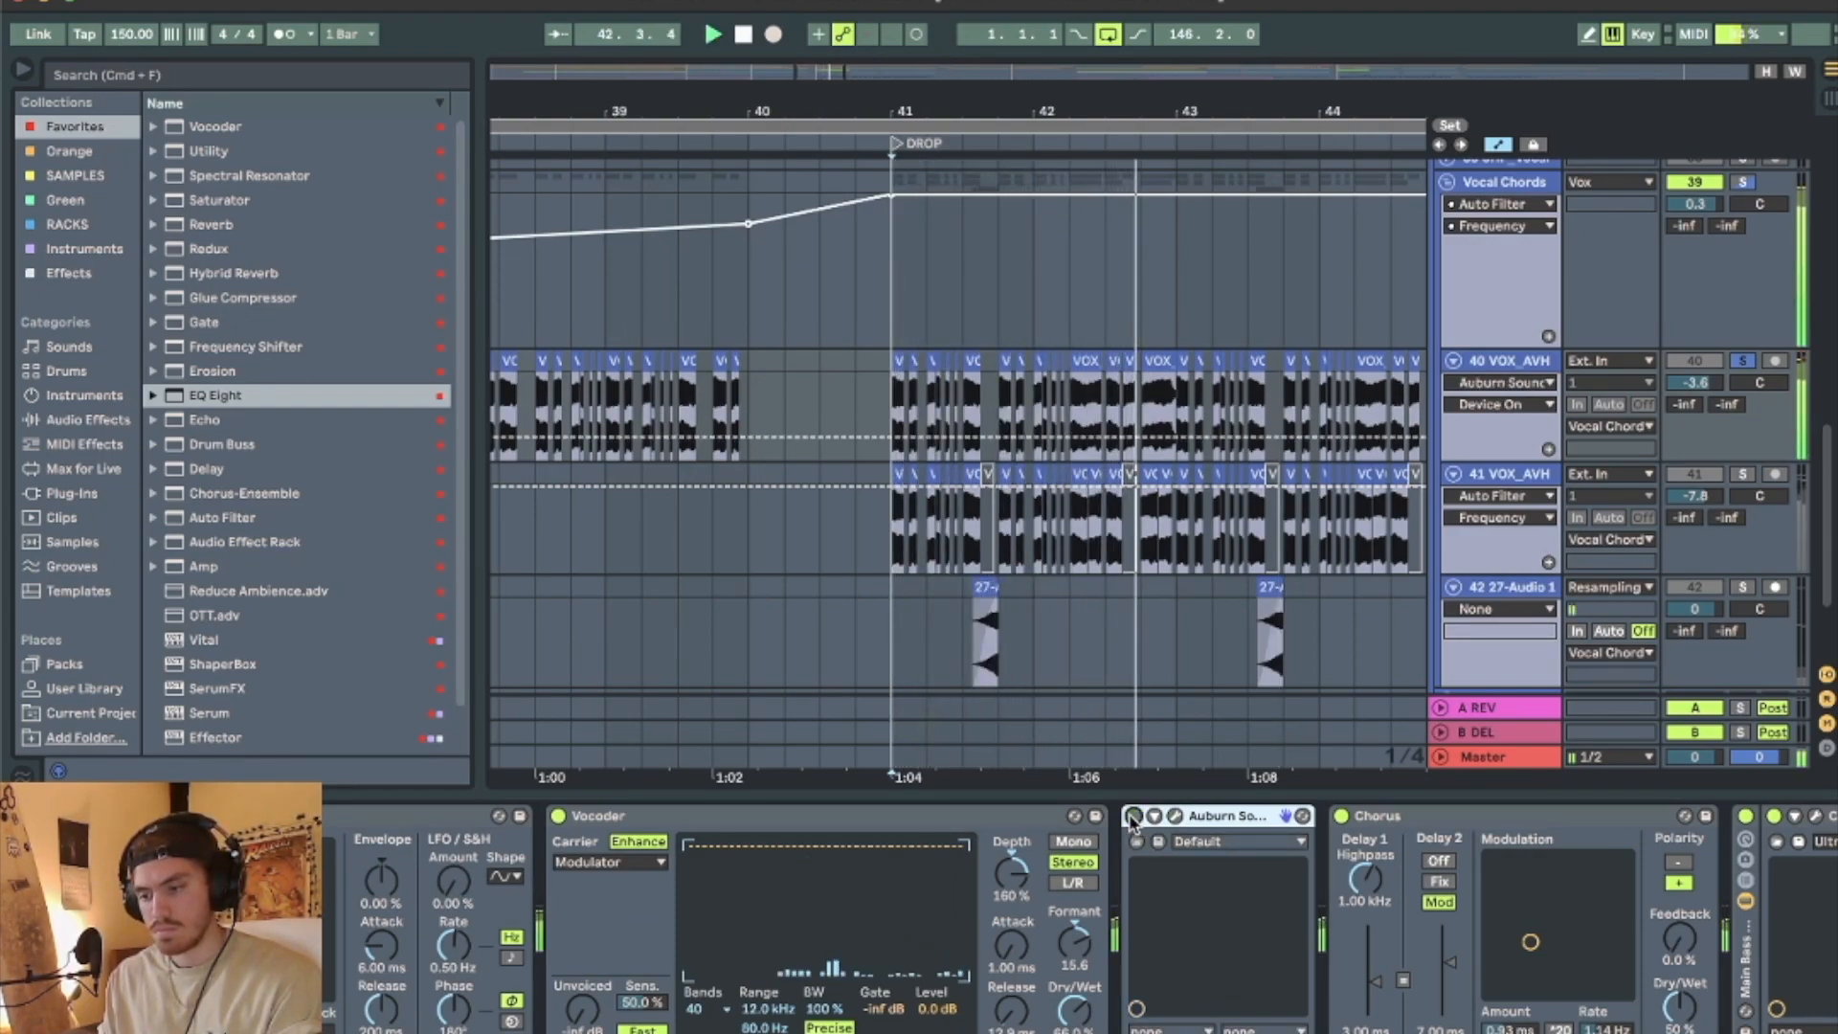
{"action": "left_click", "coordinate": [1134, 817]}
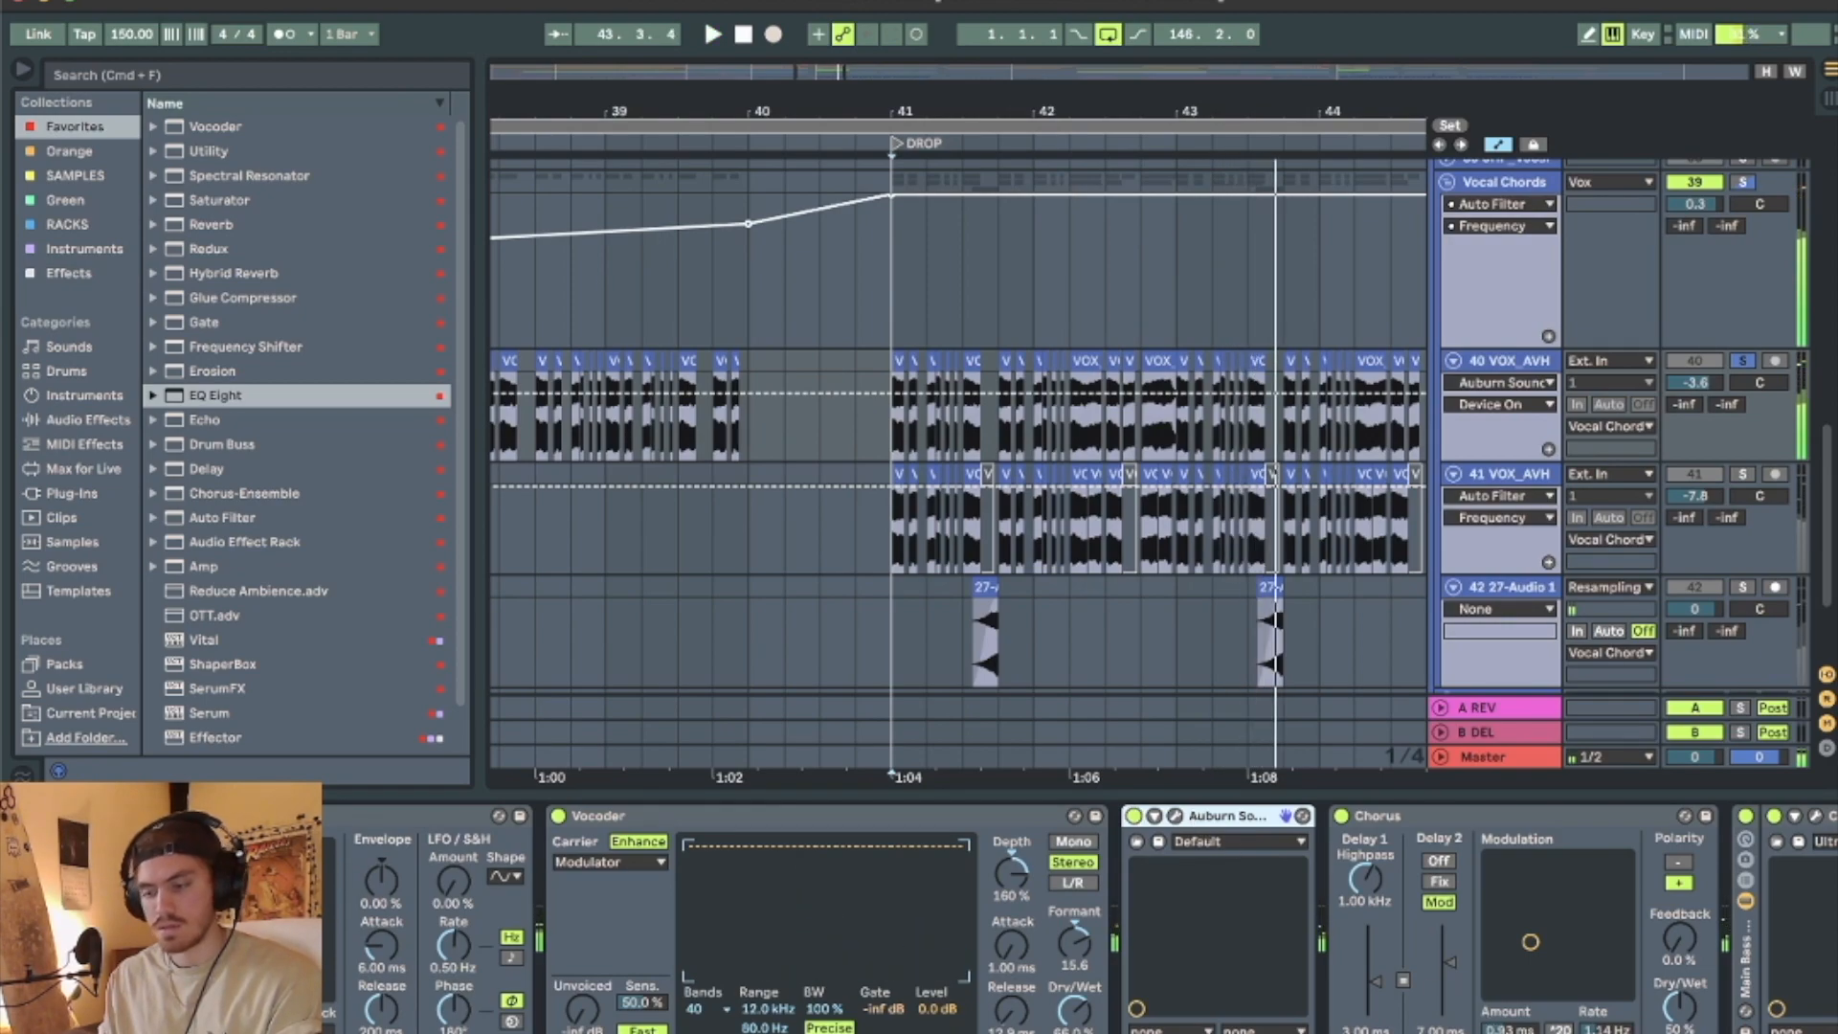
Look through track 40's remaining effects from Chorus and CamelCrusher through OTT, EQ Eight and Reverb to Auto Filter.
{"action": "scroll", "coordinate": [1197, 821], "scroll_direction": "right", "scroll_amount": 10}
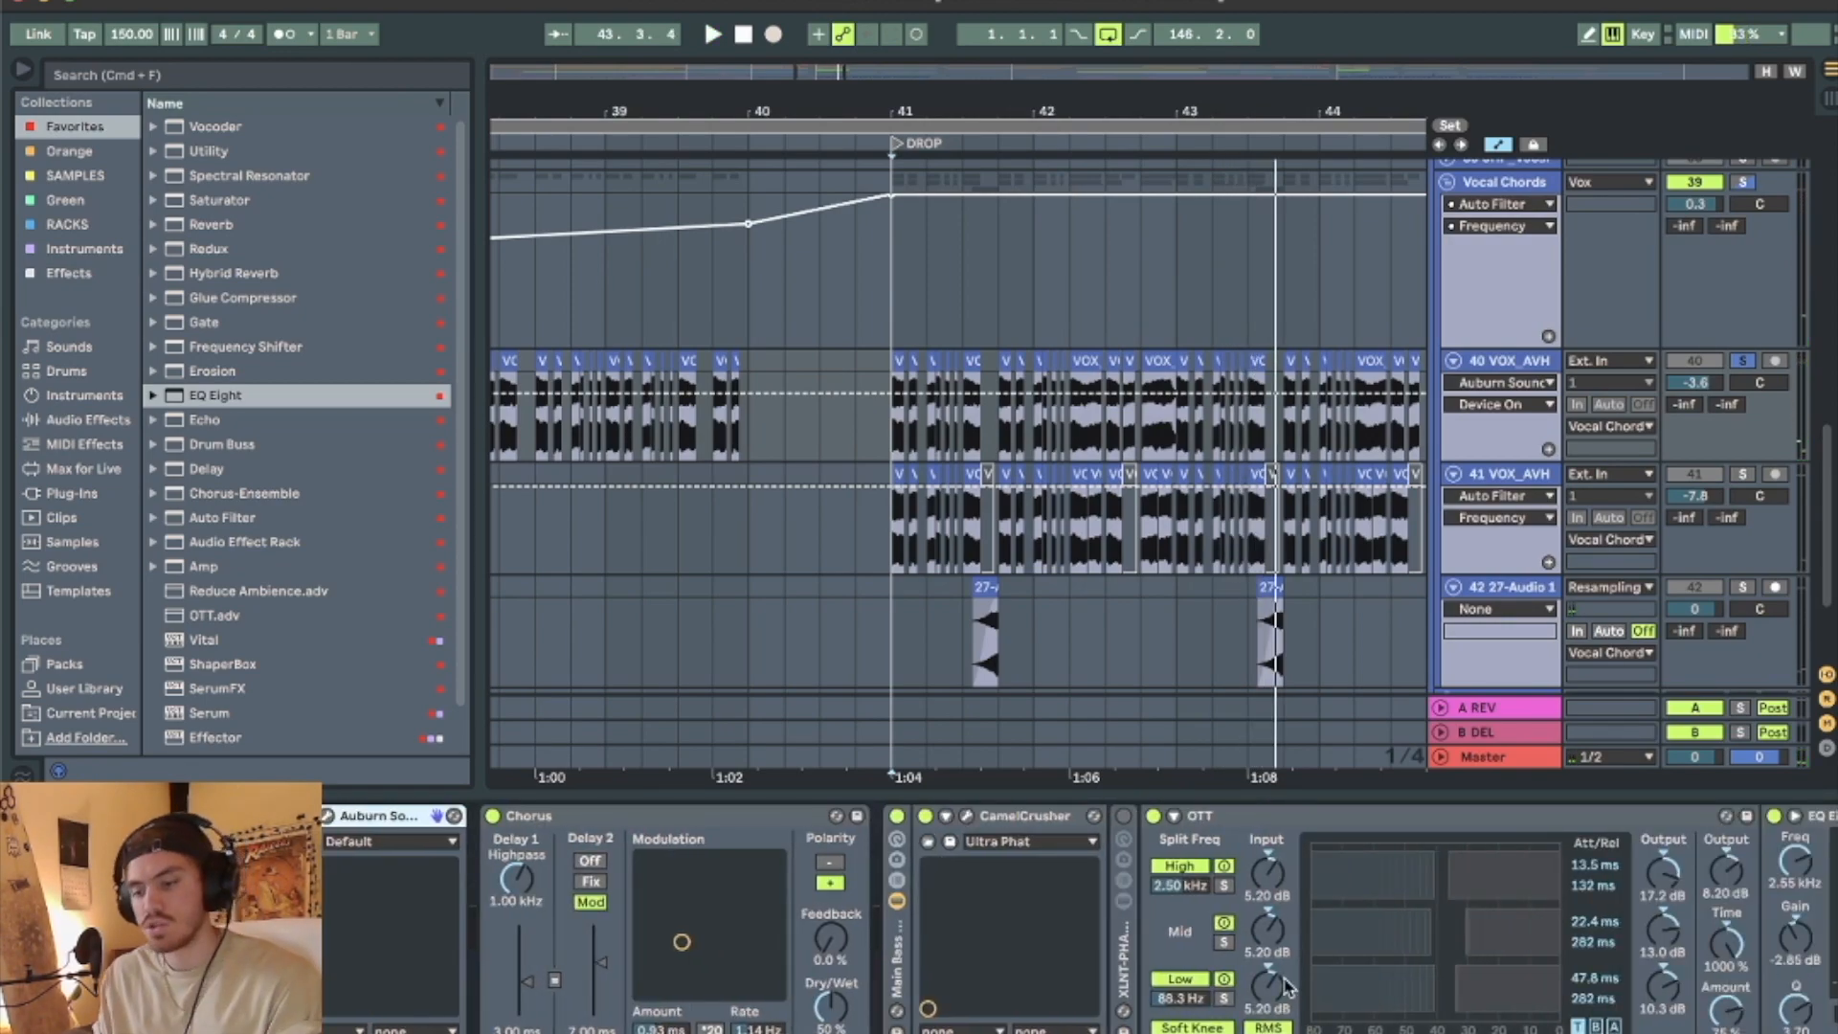
{"action": "left_click", "coordinate": [593, 826]}
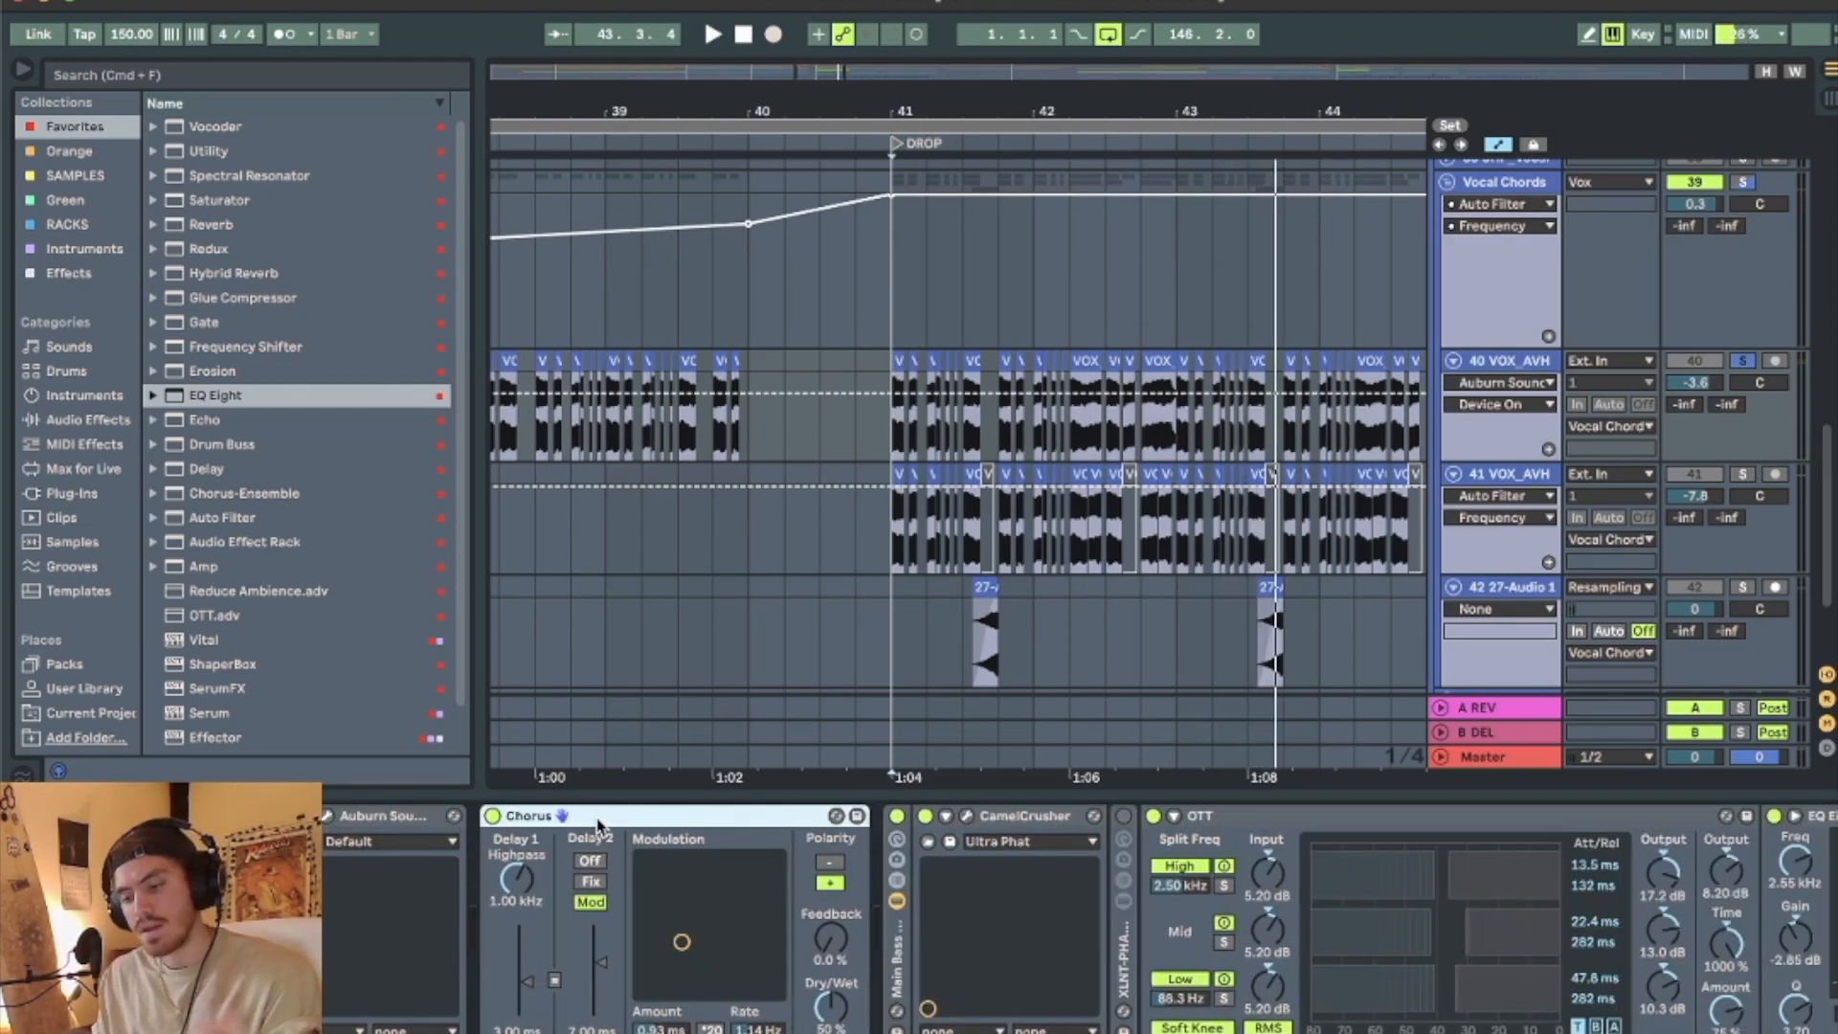
{"action": "left_click", "coordinate": [999, 821]}
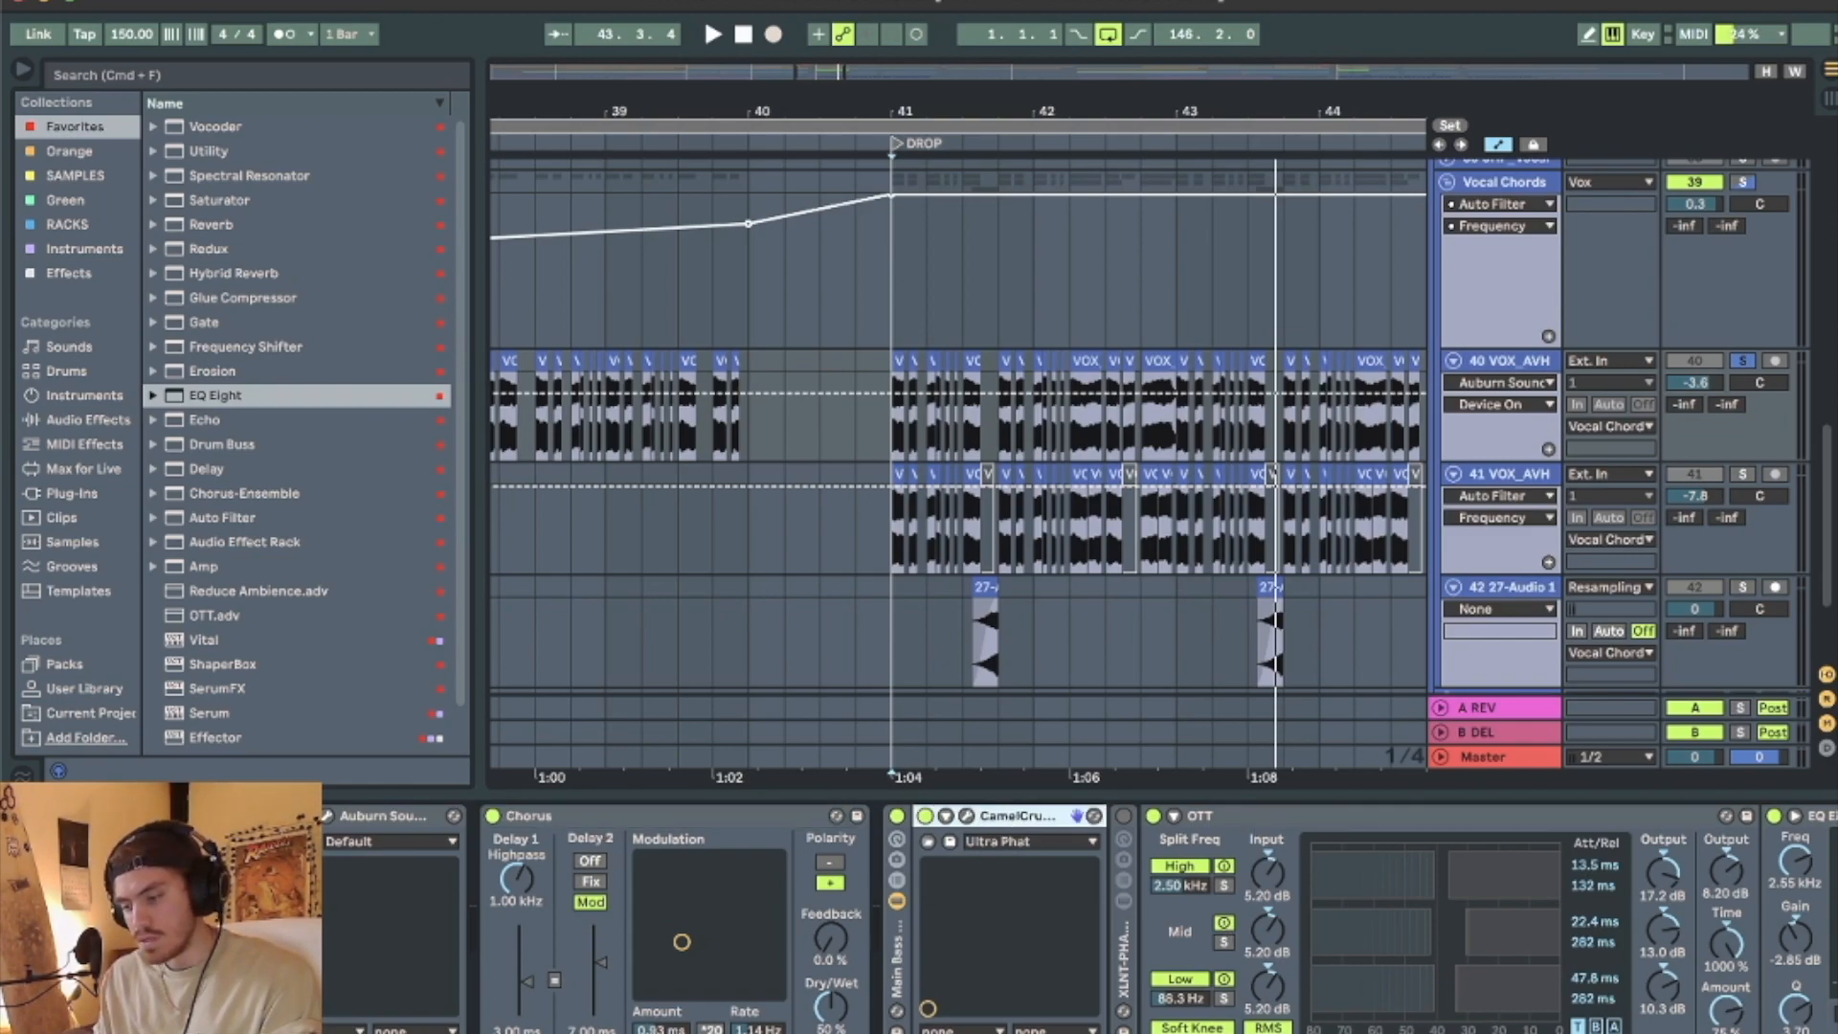
{"action": "scroll", "coordinate": [1080, 919], "scroll_direction": "right", "scroll_amount": 15}
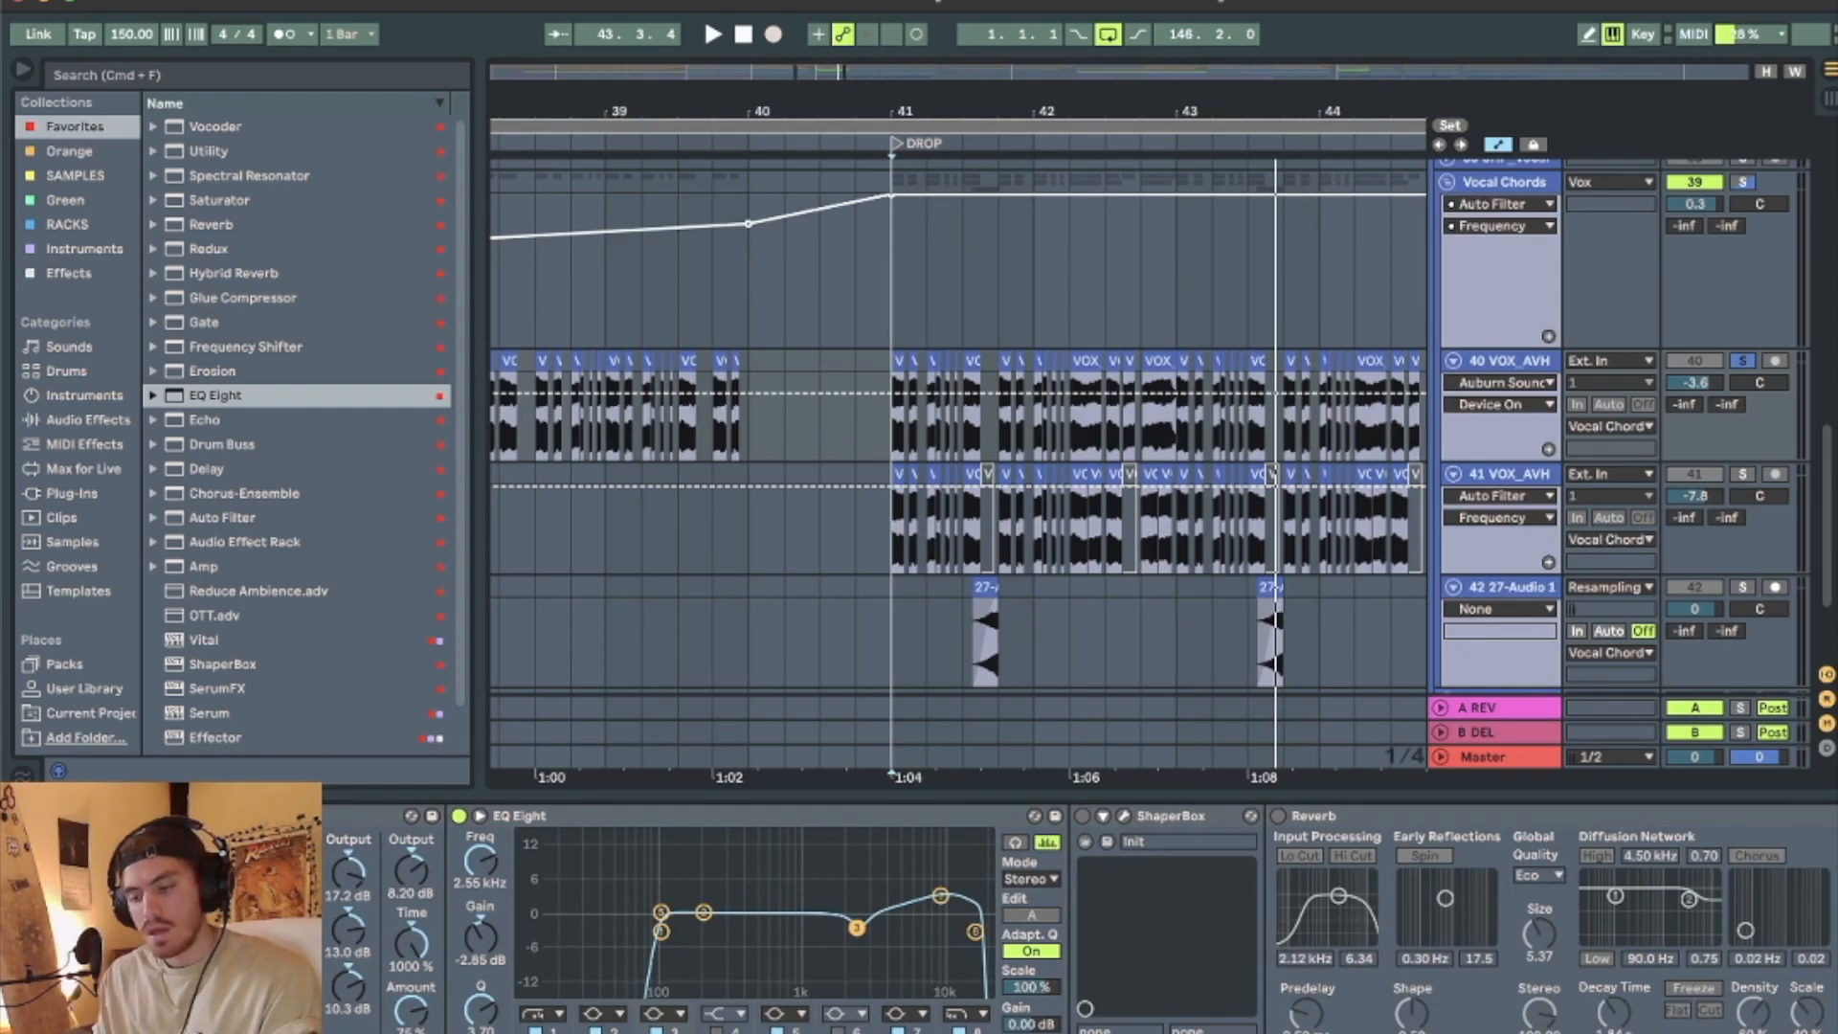
{"action": "scroll", "coordinate": [1339, 1000], "scroll_direction": "right", "scroll_amount": 15}
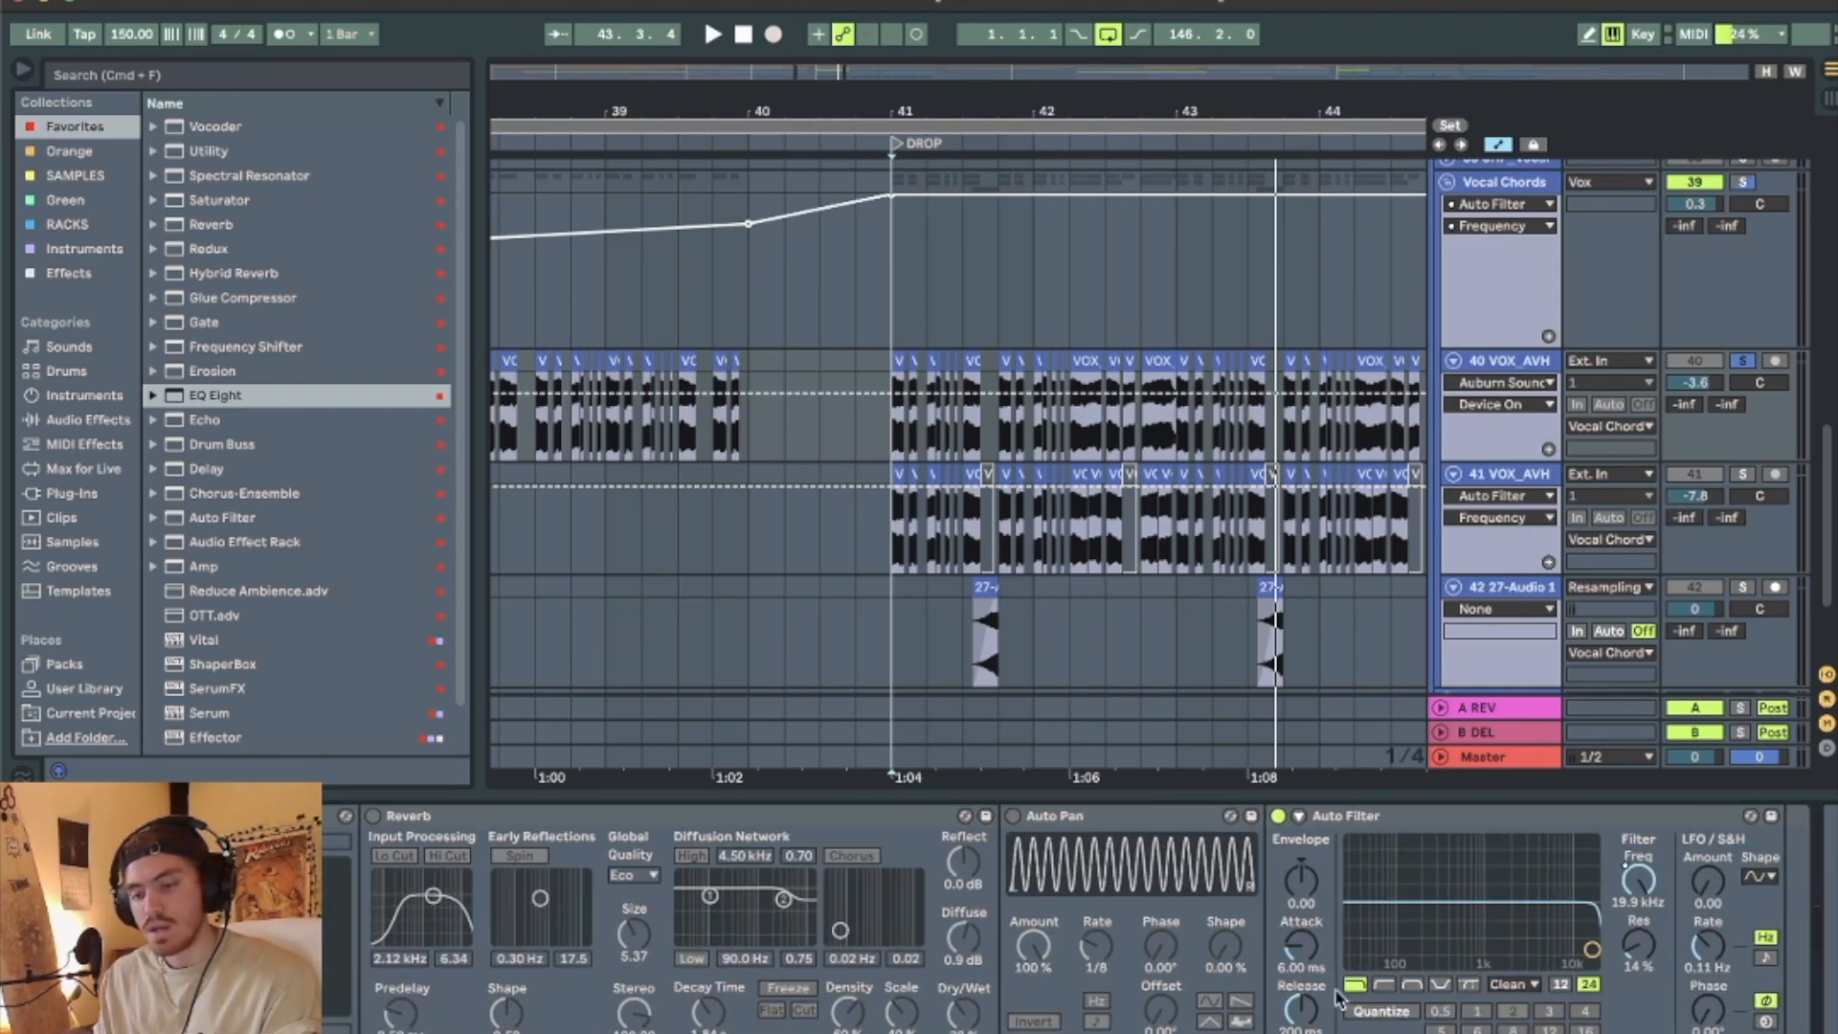
Listen to track 40 in the drop while toggling ShaperBox and Auto Pan, leaving Auto Pan bypassed.
{"action": "key", "text": "space"}
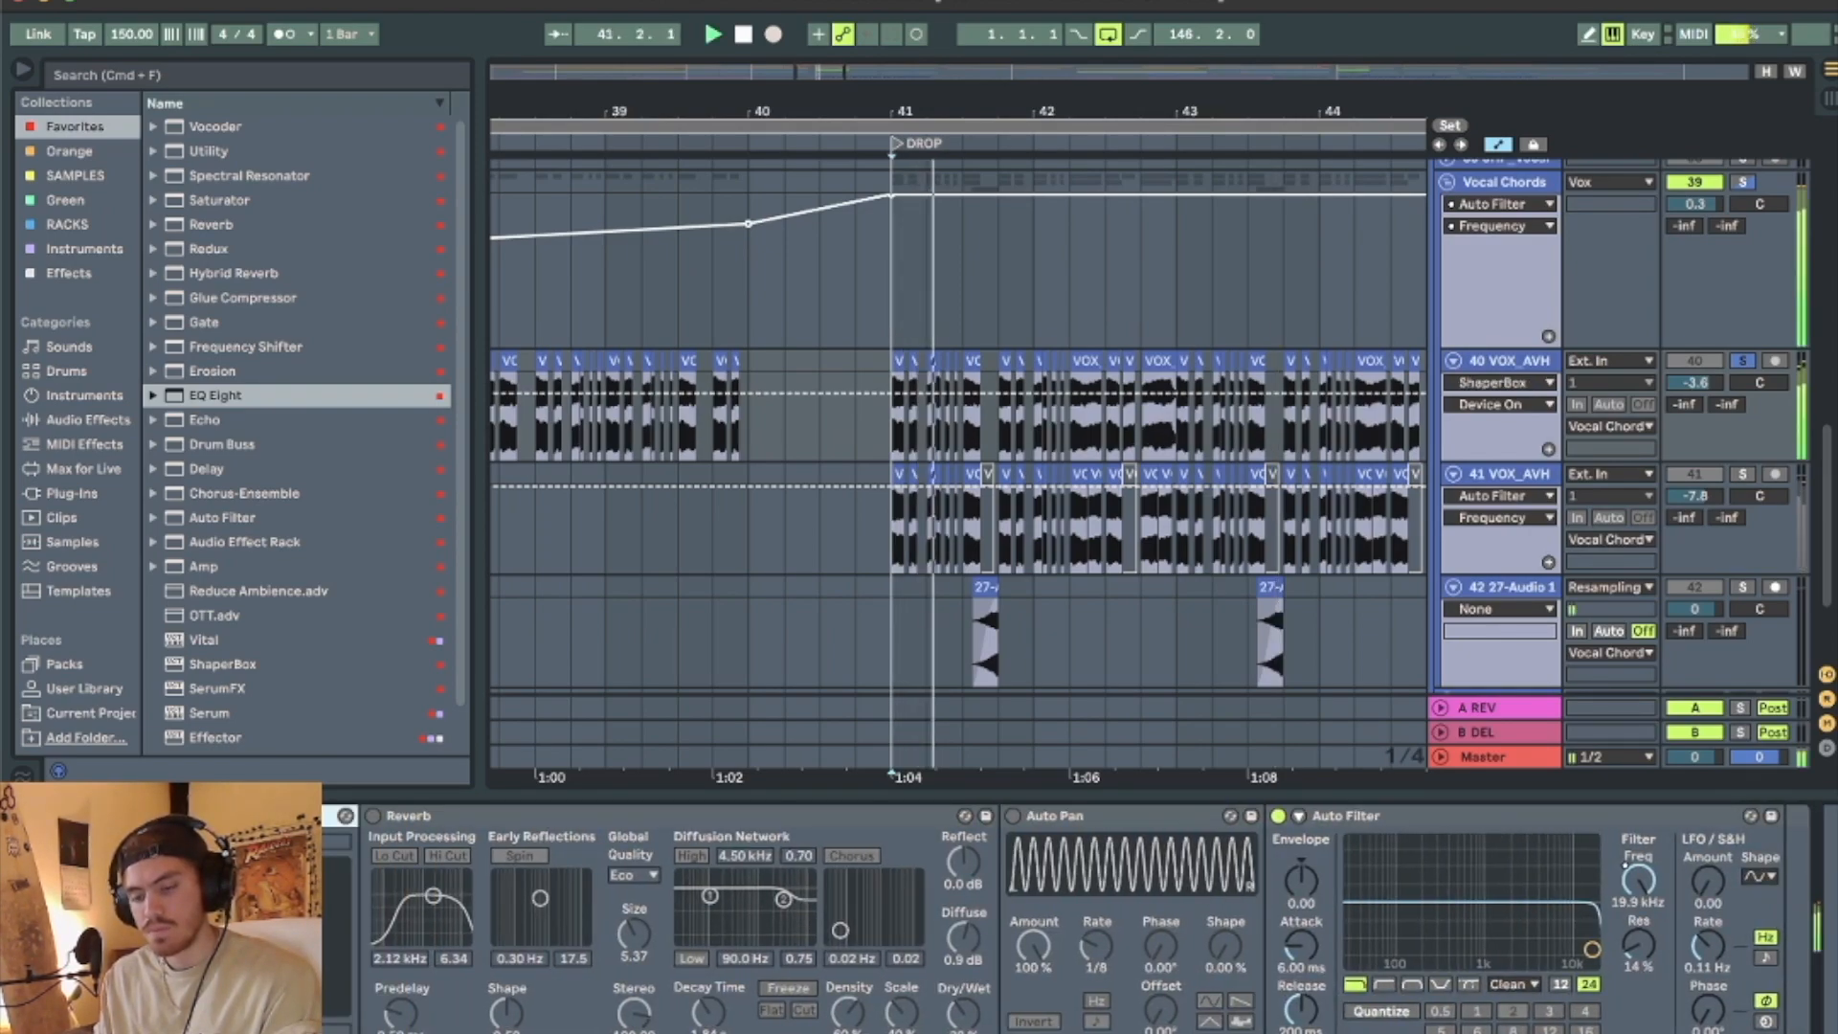
{"action": "left_click", "coordinate": [196, 817]}
{"action": "left_click", "coordinate": [1013, 815]}
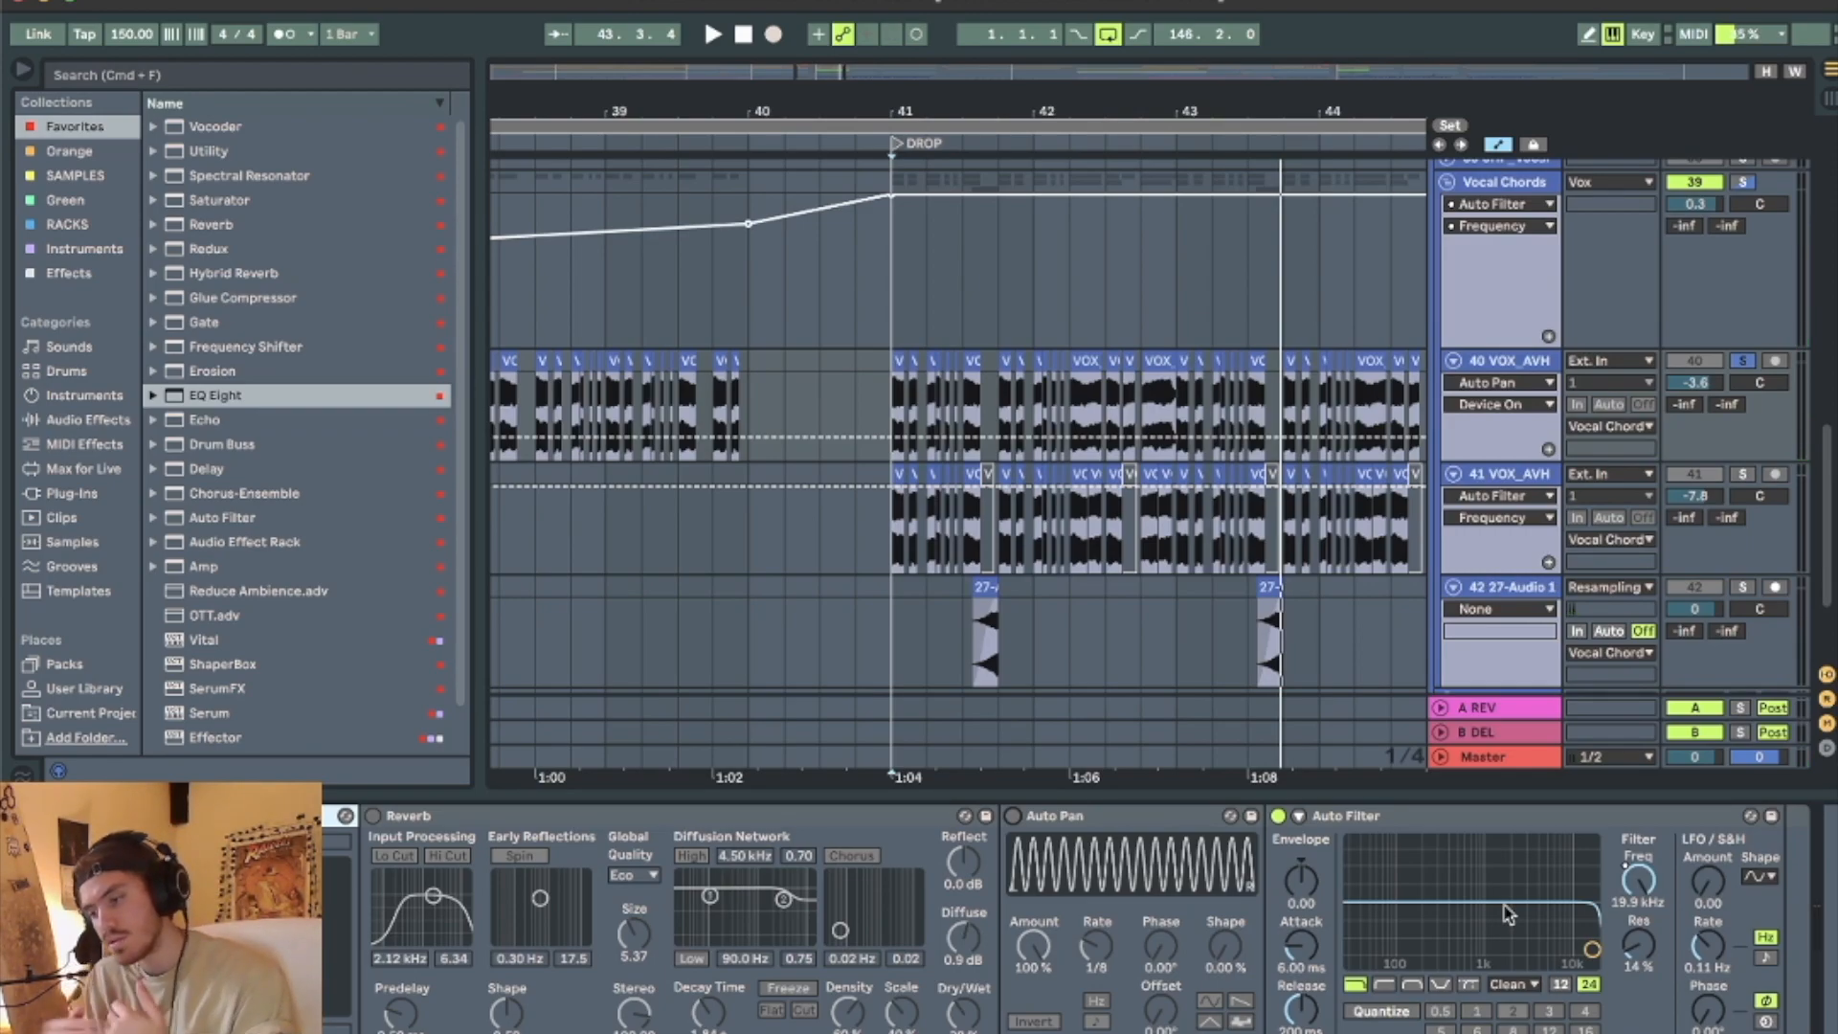
Solo the whole Vocal Chords group and bring up the group's effect chain.
{"action": "scroll", "coordinate": [1656, 670], "scroll_direction": "up", "scroll_amount": 2}
{"action": "left_click", "coordinate": [1744, 262]}
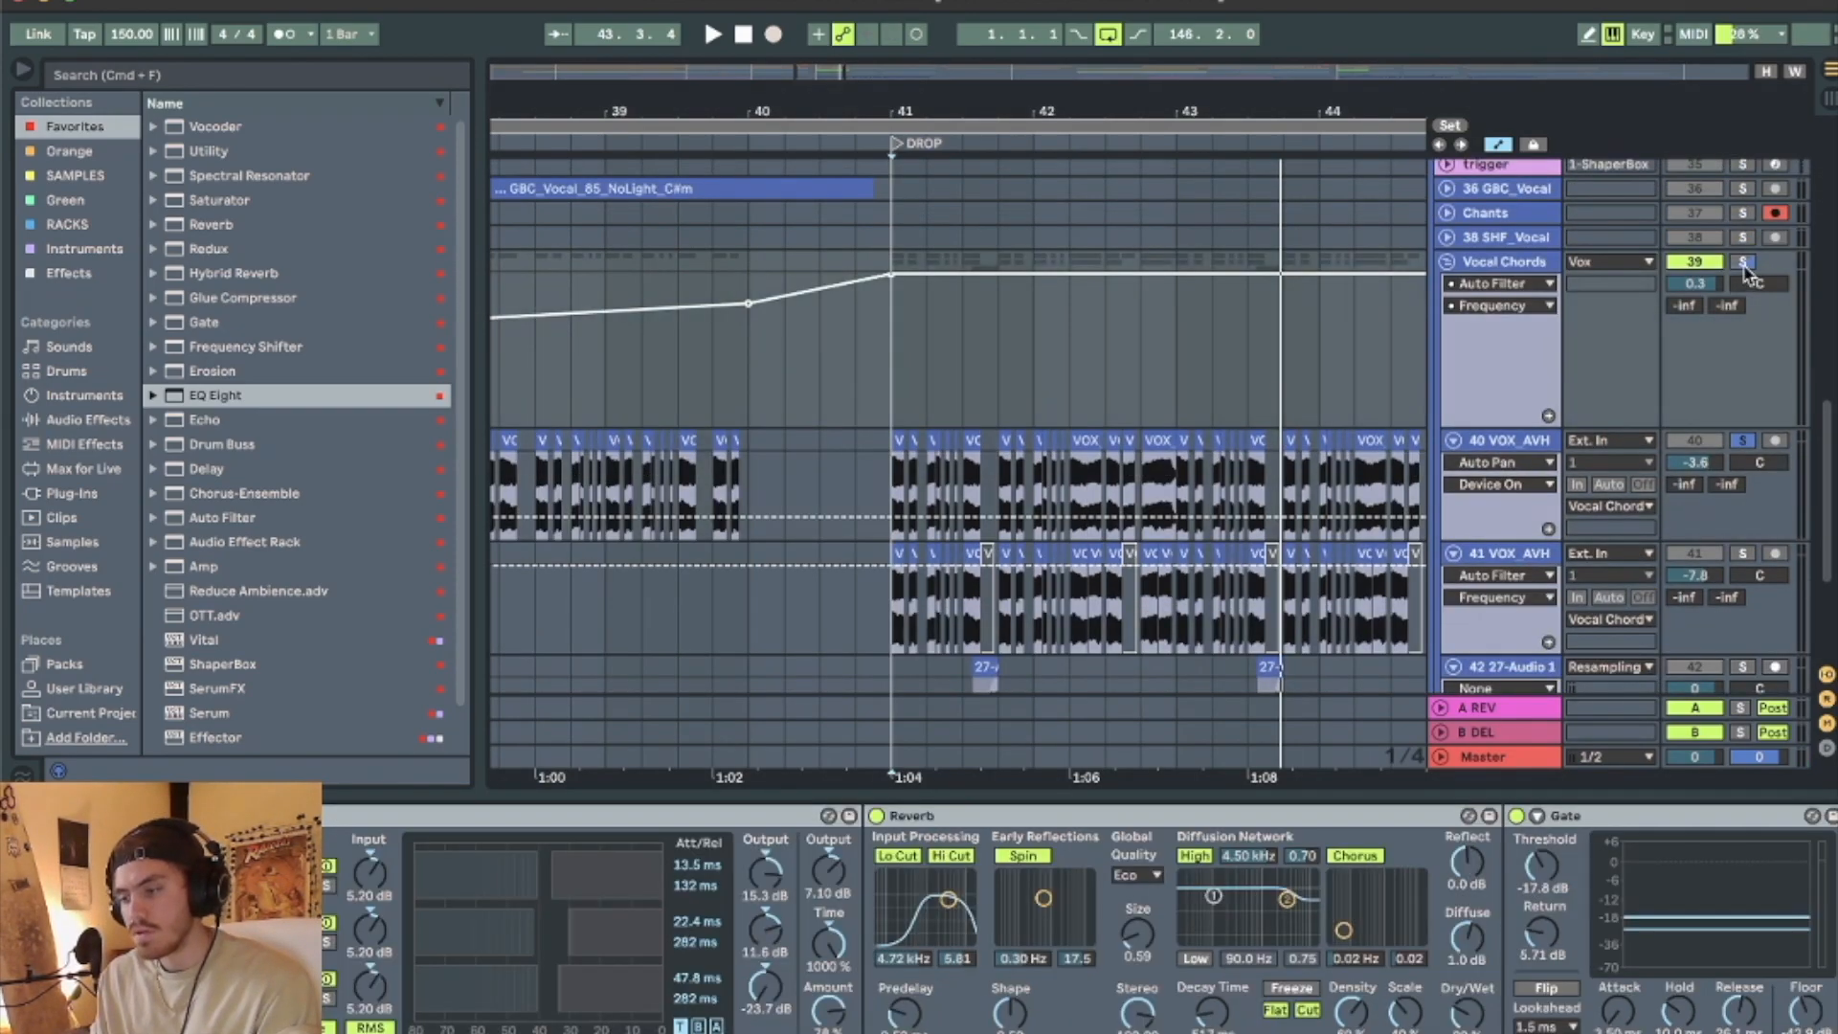
{"action": "left_click", "coordinate": [1518, 268]}
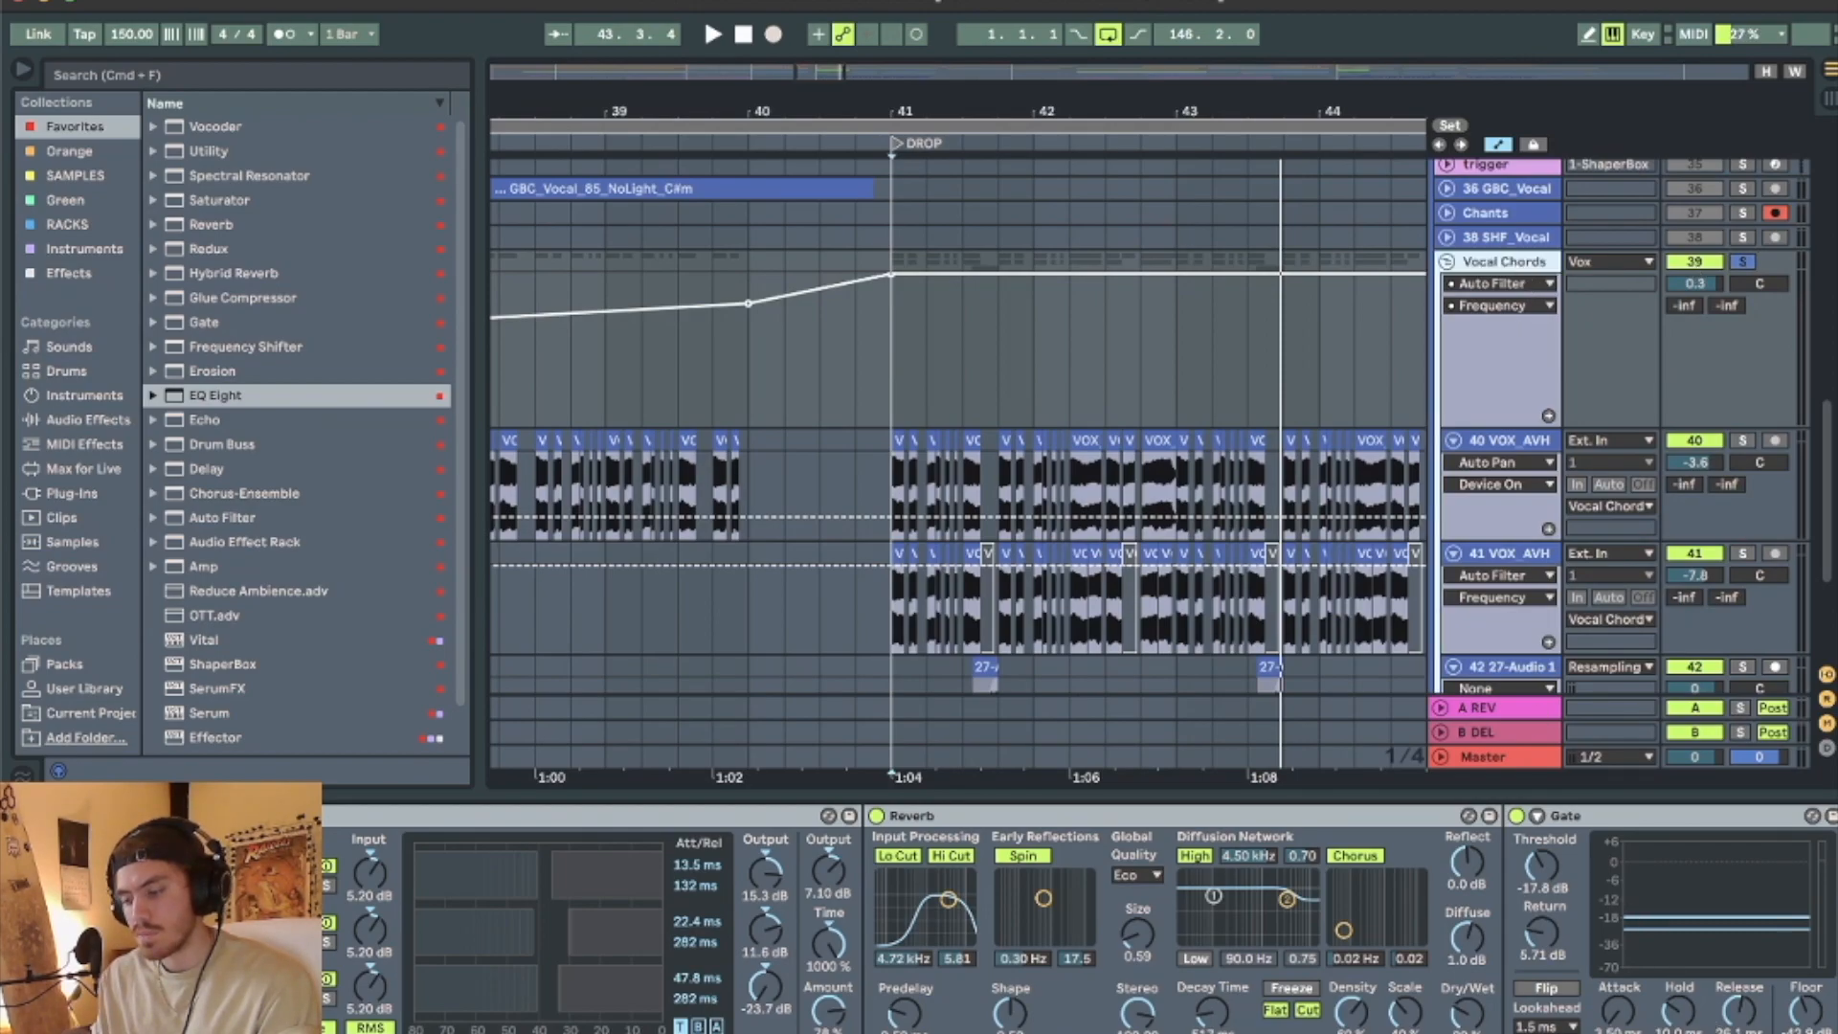
Examine the OTT, Reverb and Gate devices on the Vocal Chords group while playing the drop.
{"action": "scroll", "coordinate": [1078, 919], "scroll_direction": "right", "scroll_amount": 5}
{"action": "scroll", "coordinate": [1216, 921], "scroll_direction": "left", "scroll_amount": 5}
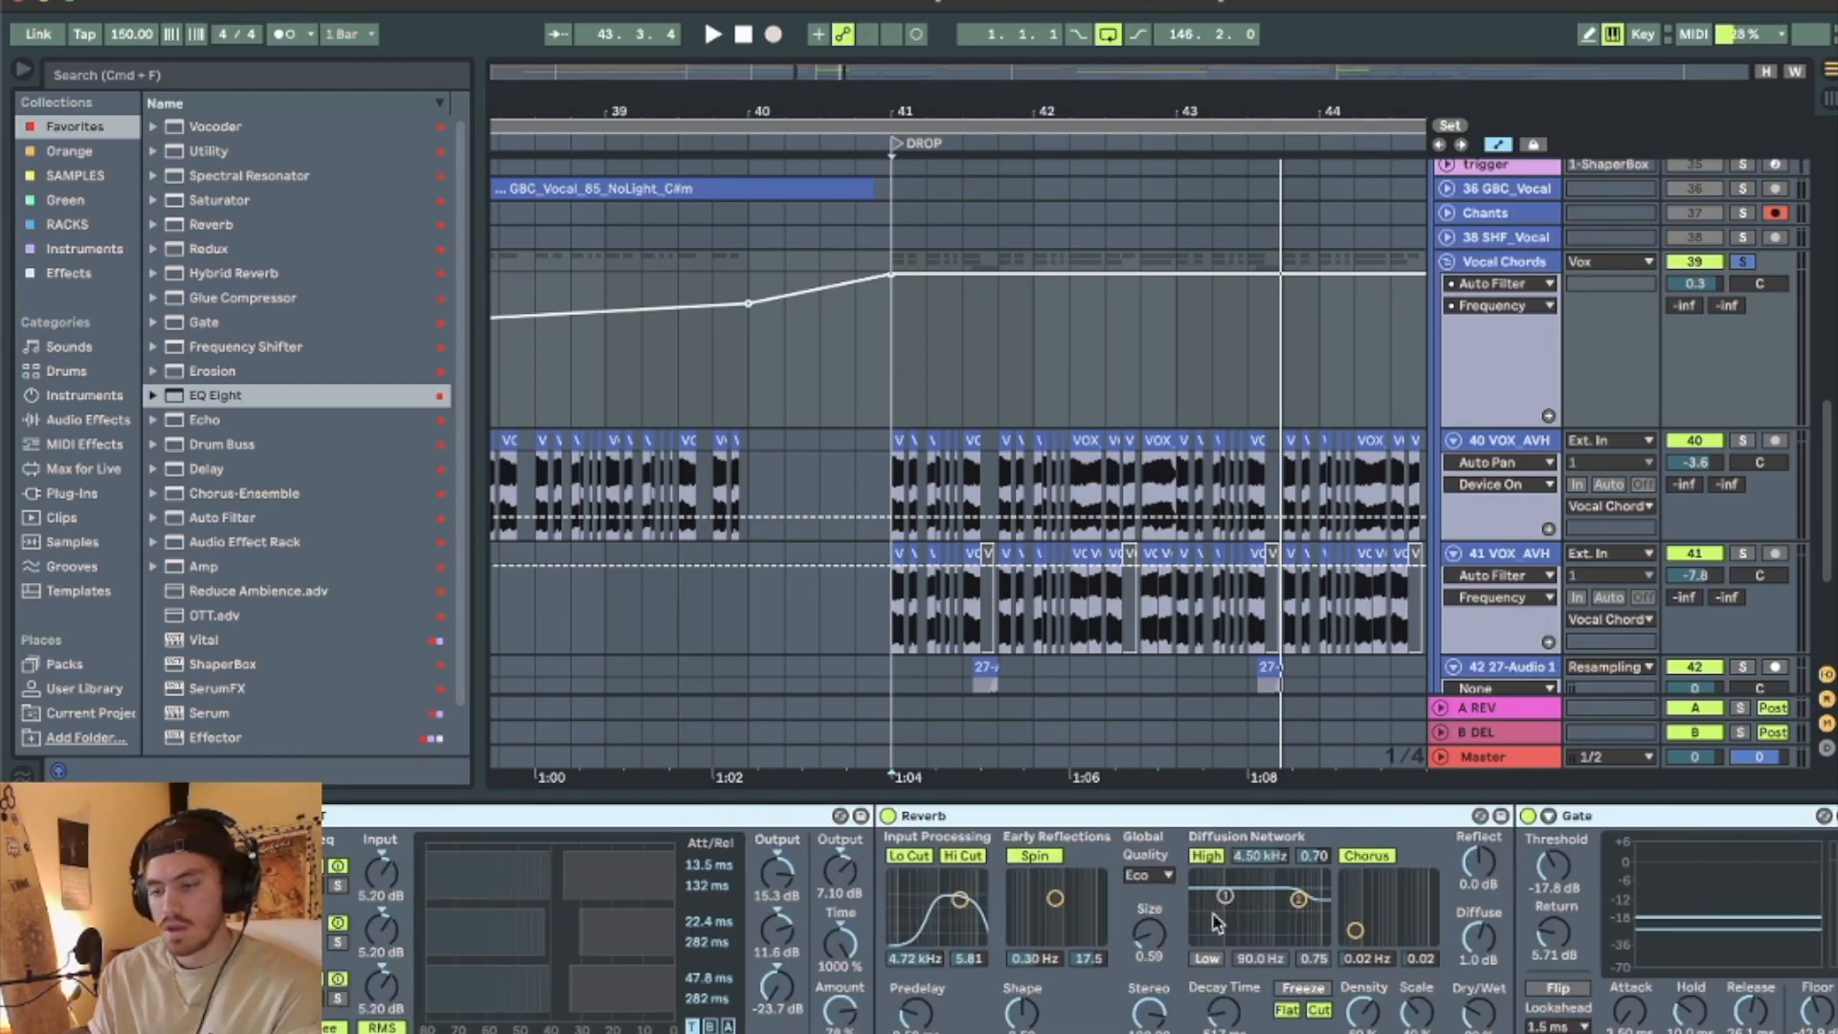
{"action": "key", "text": "super+g"}
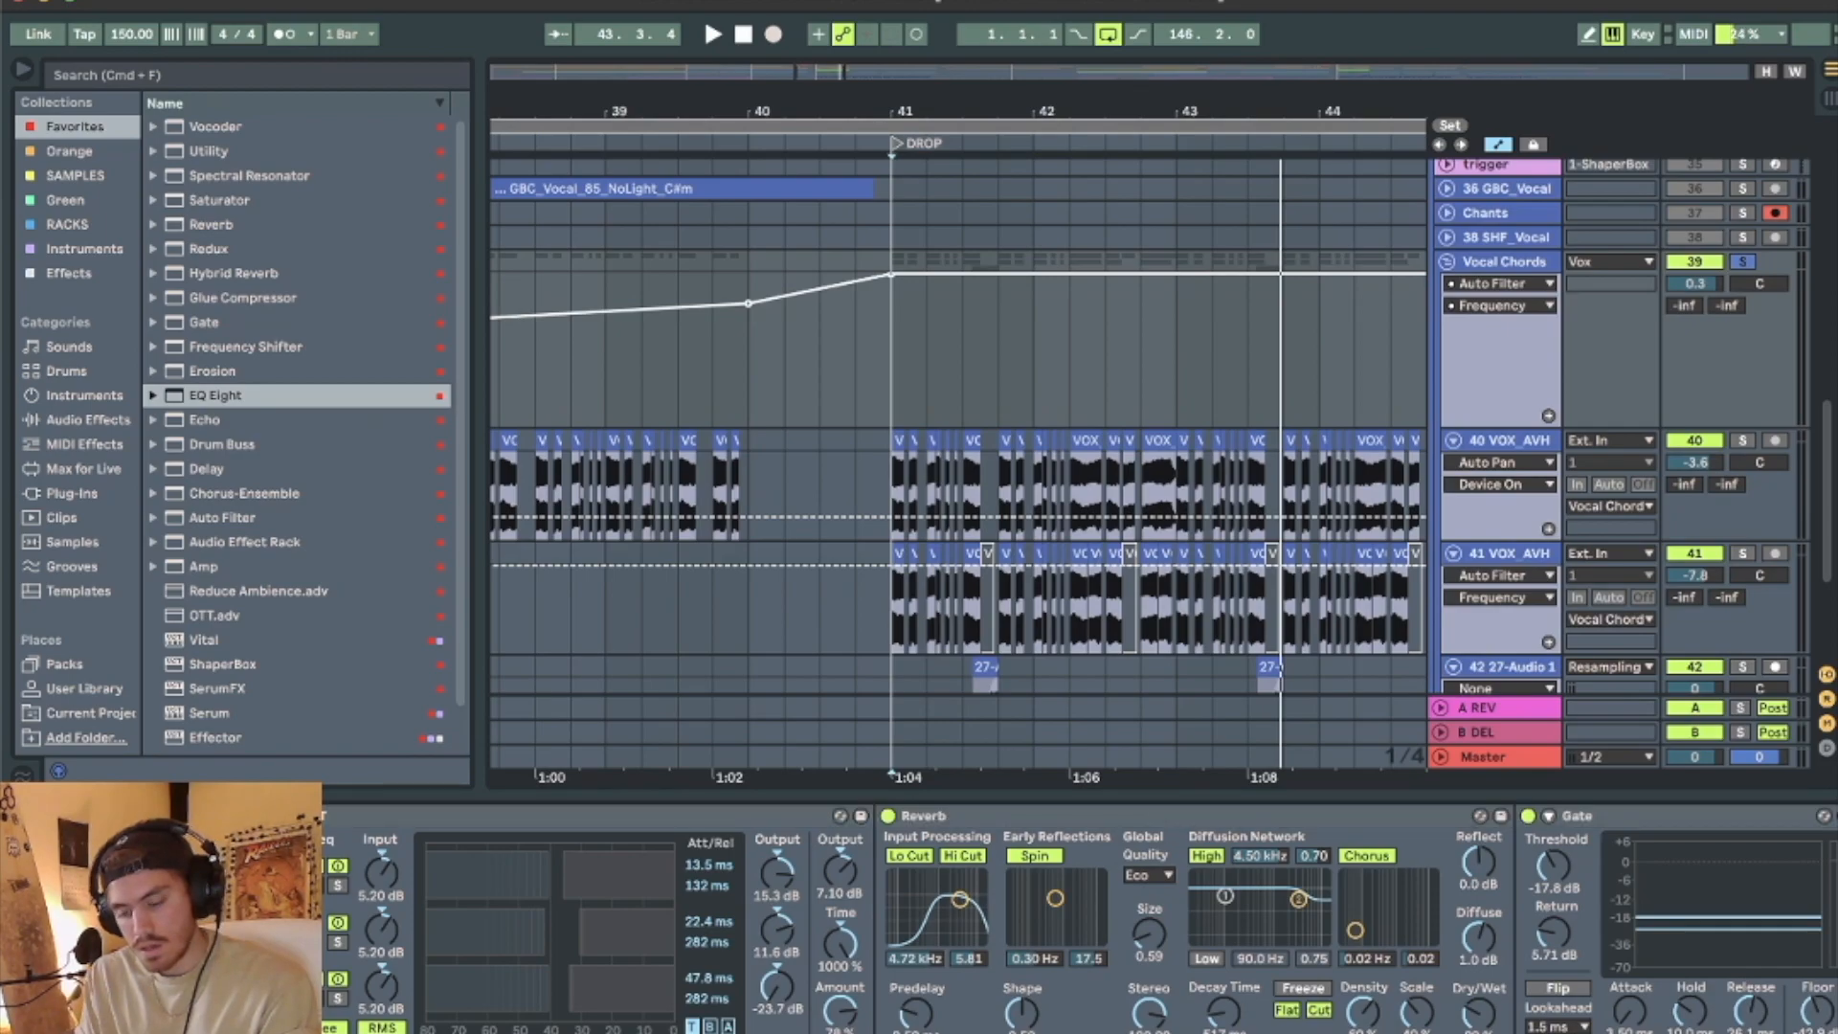
{"action": "left_click", "coordinate": [406, 818]}
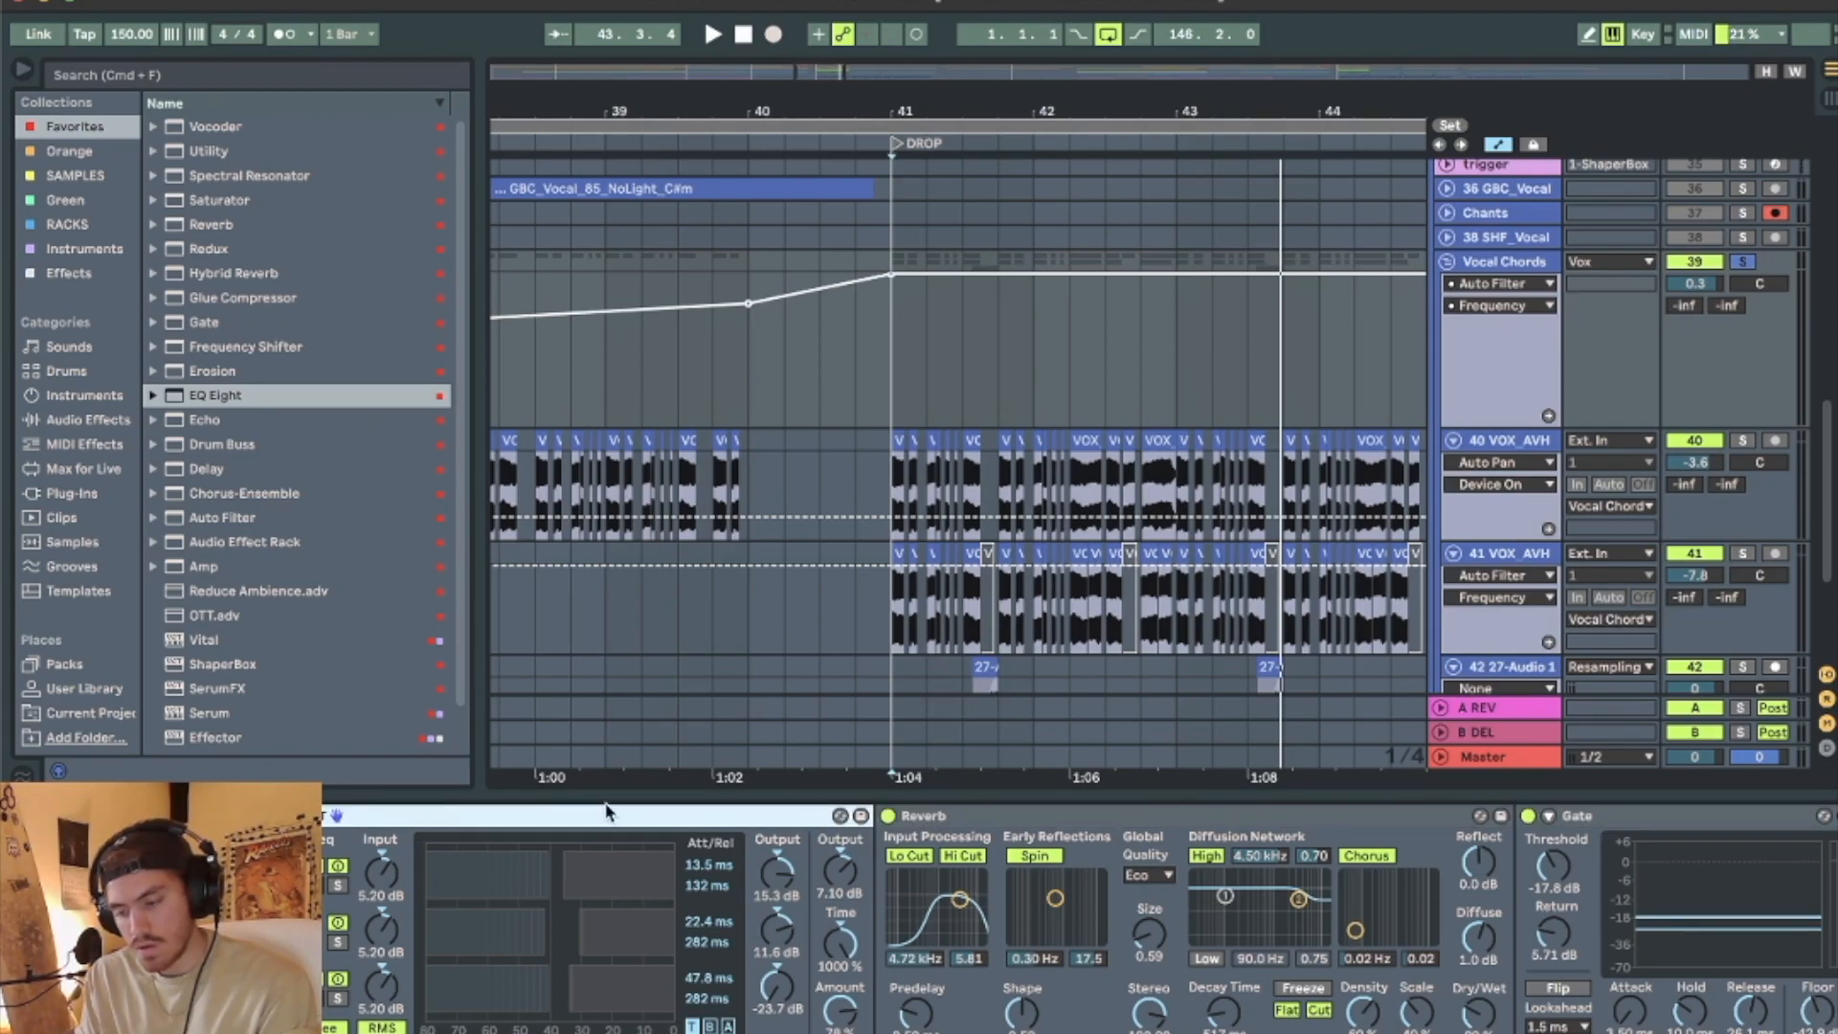
{"action": "left_click", "coordinate": [1026, 819], "text": "shift"}
{"action": "key", "text": "space"}
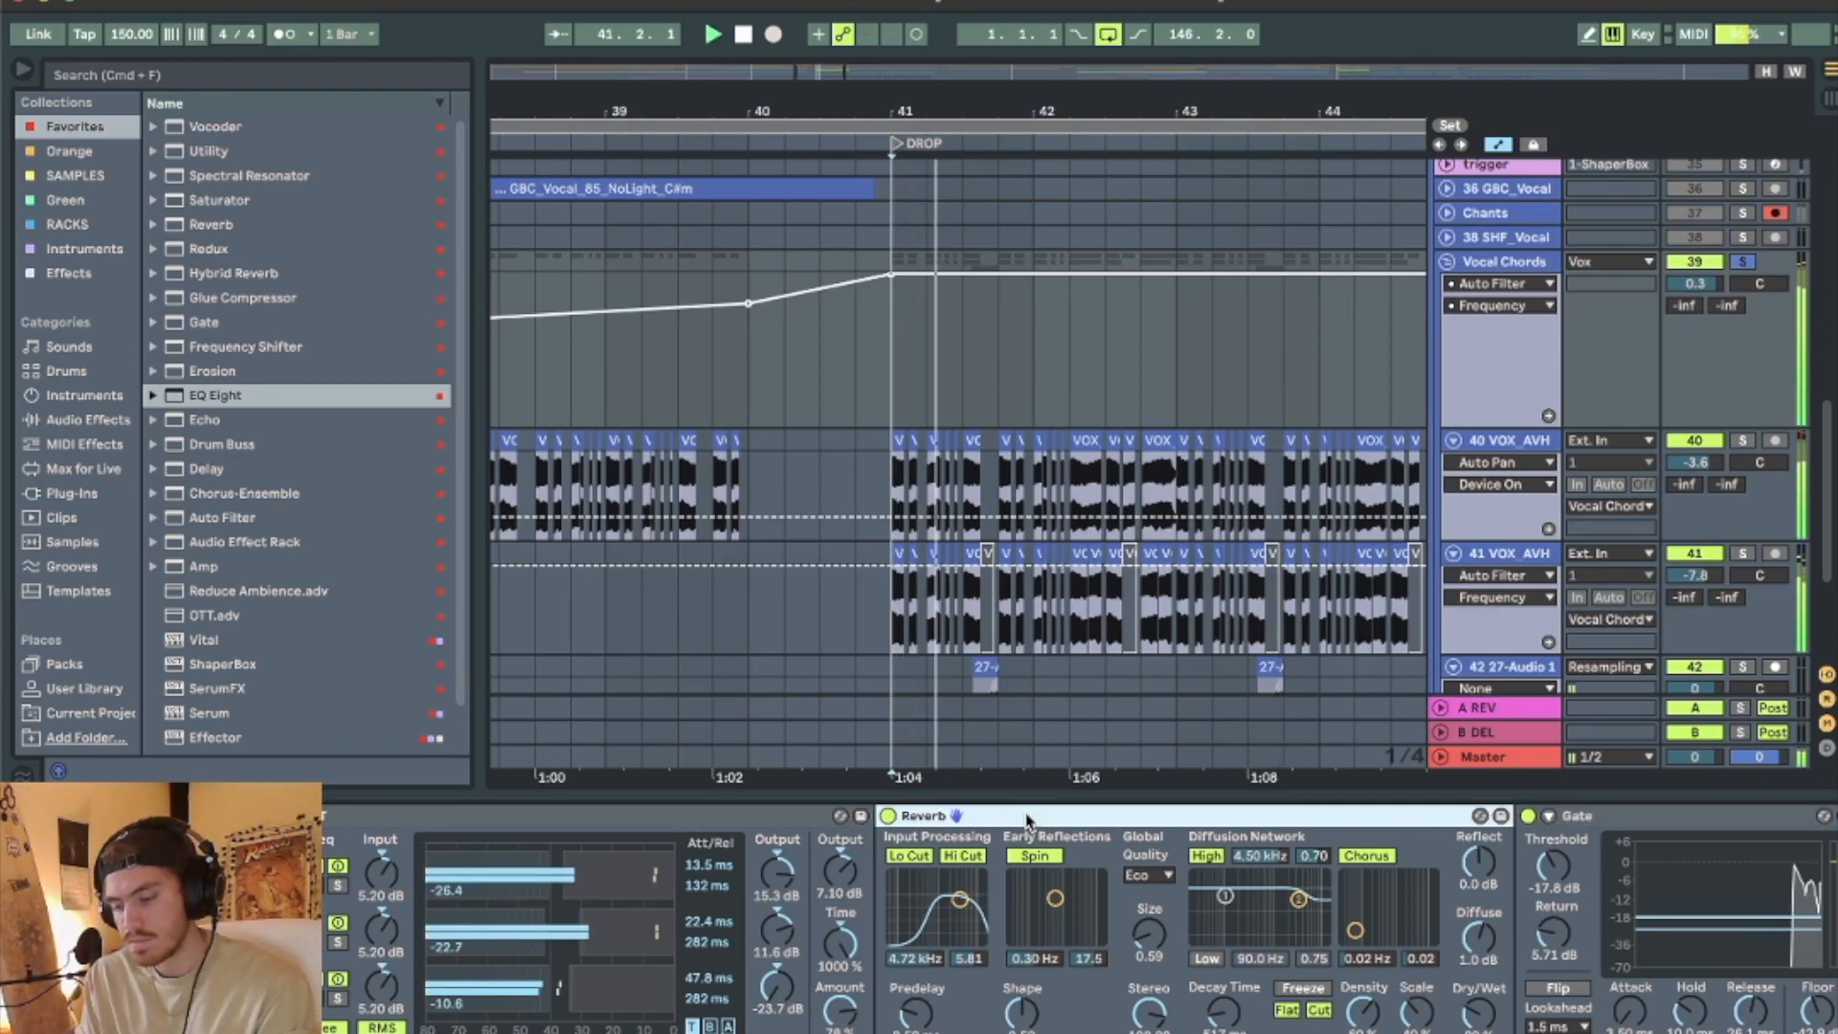
{"action": "scroll", "coordinate": [1026, 823], "scroll_direction": "right", "scroll_amount": 5}
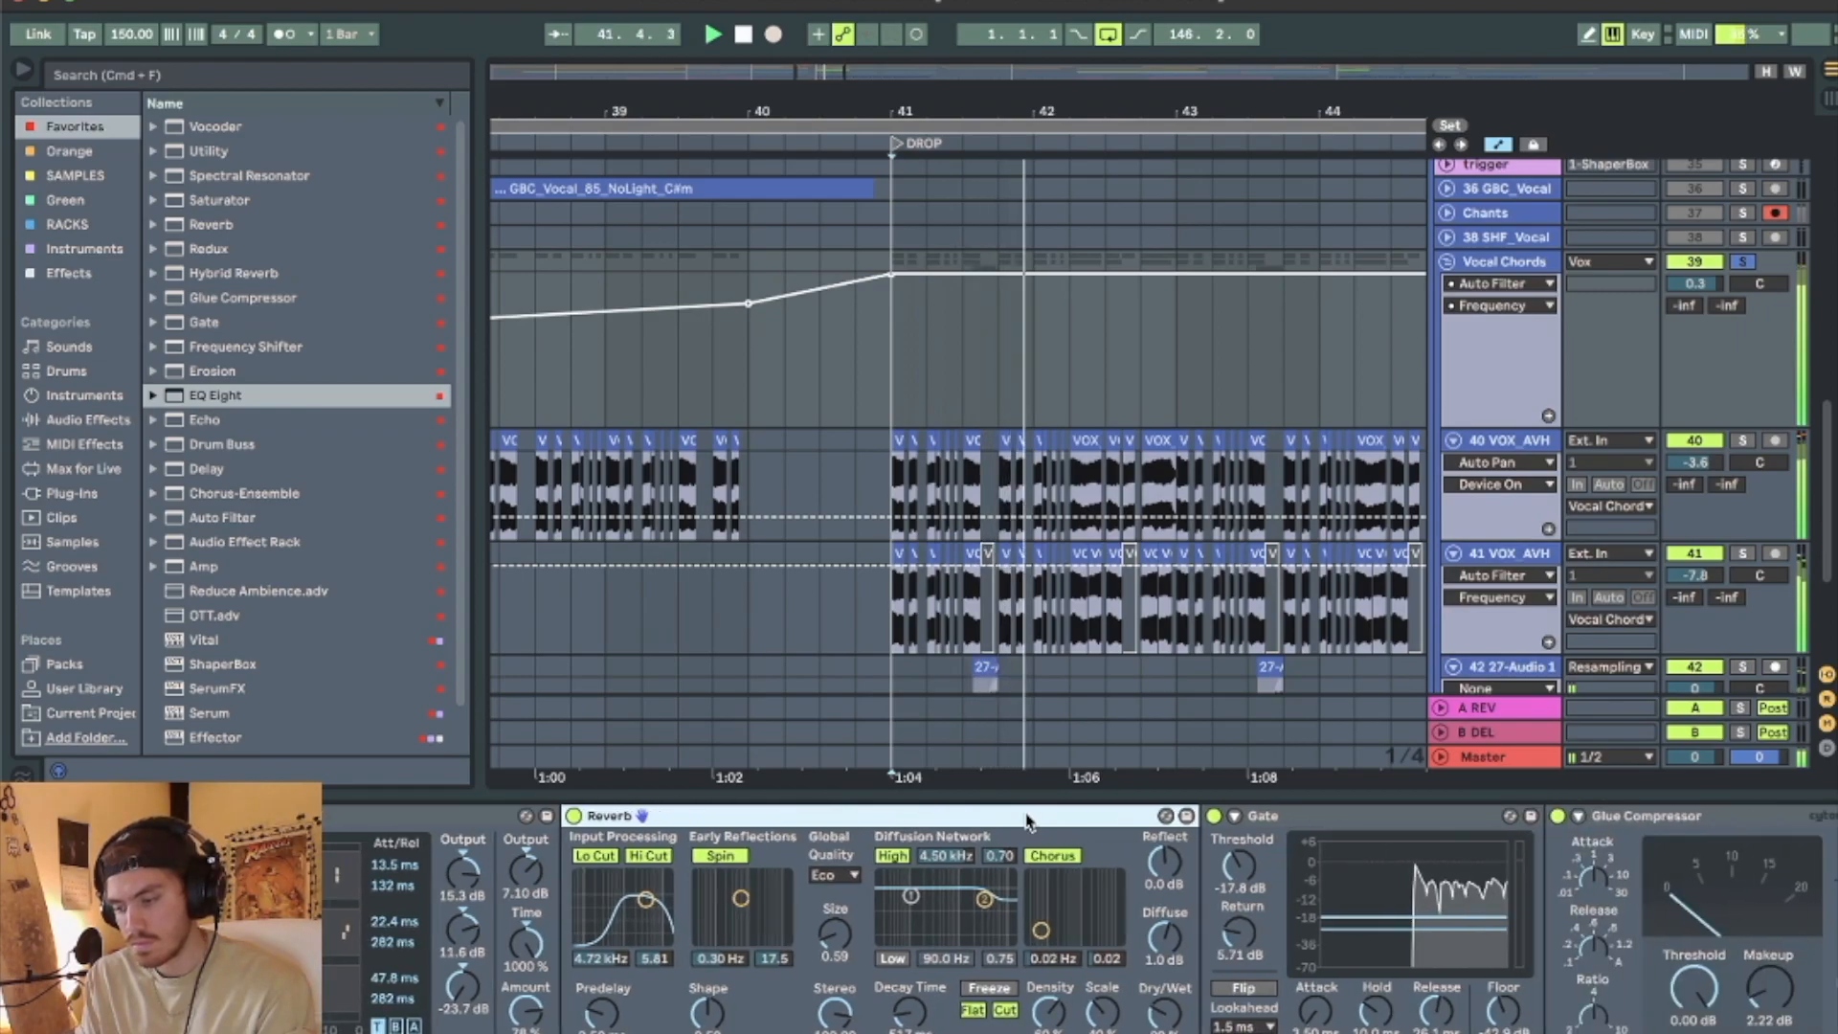
{"action": "left_click", "coordinate": [1308, 822]}
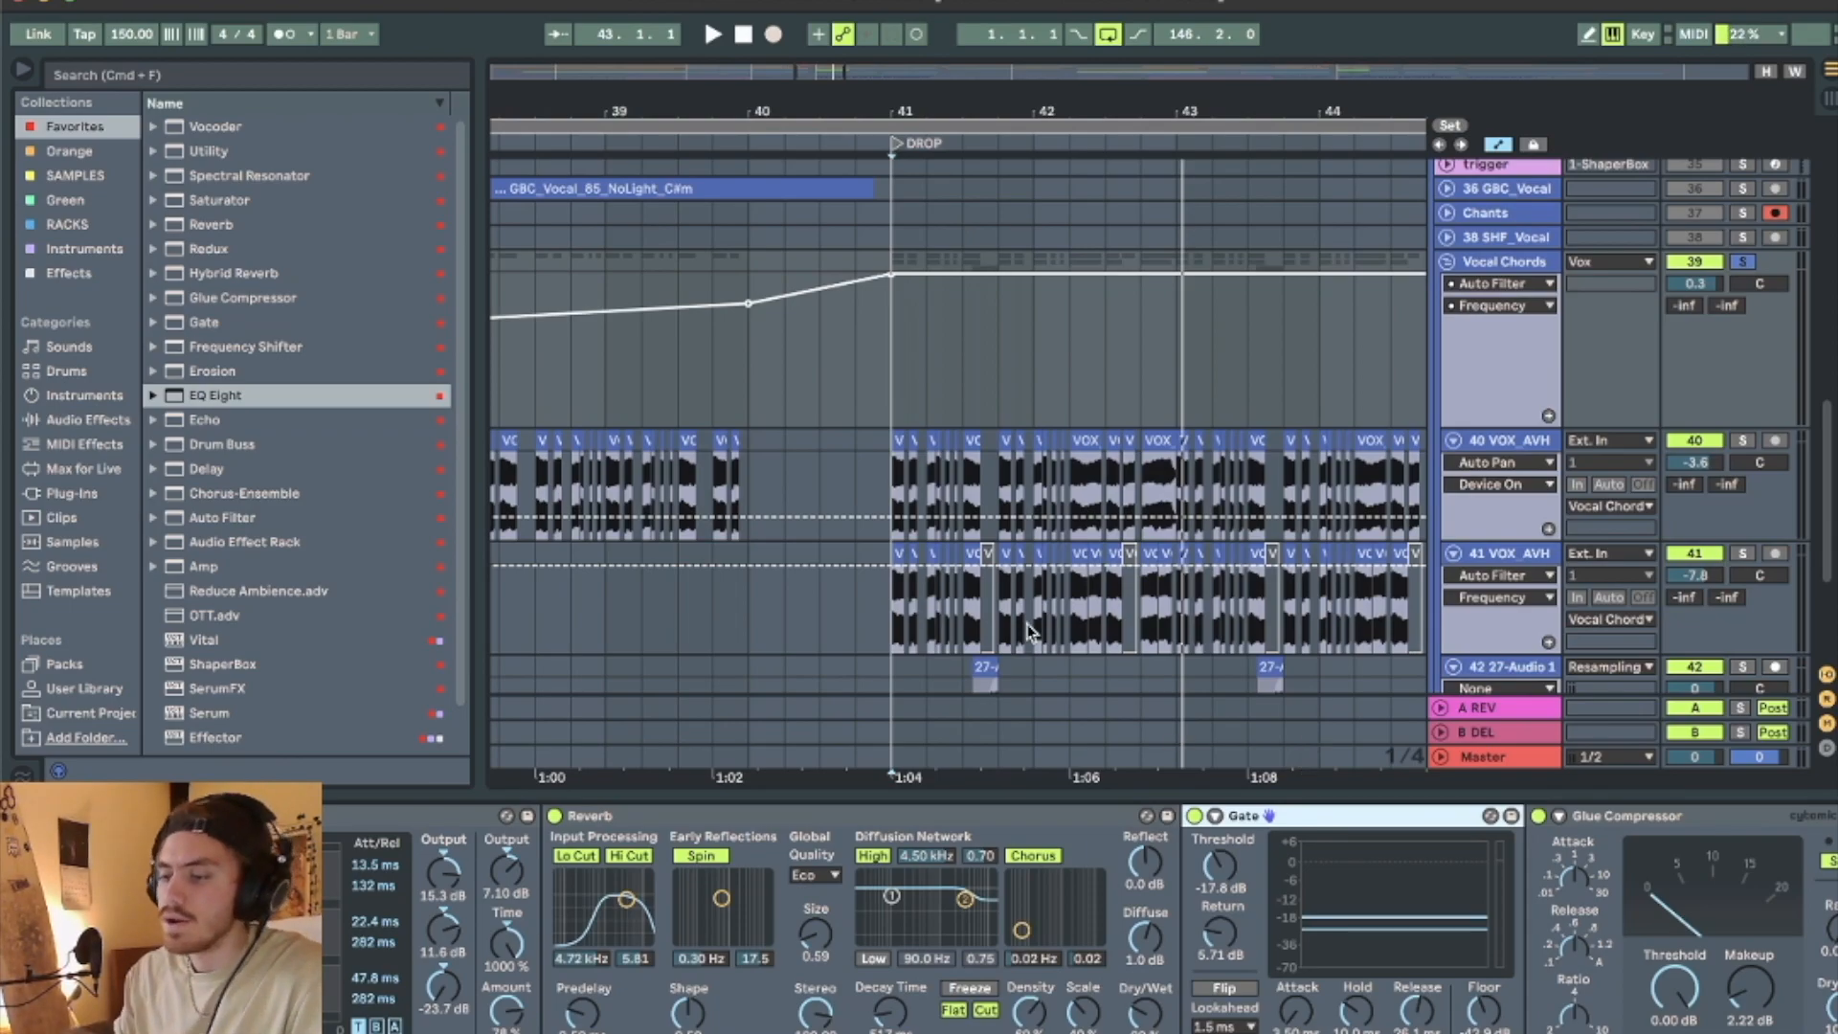
Listen to the drop in the full mix, and play it again with the Vocal Chords group soloed.
{"action": "left_click_drag", "start_coordinate": [954, 96], "coordinate": [638, 103]}
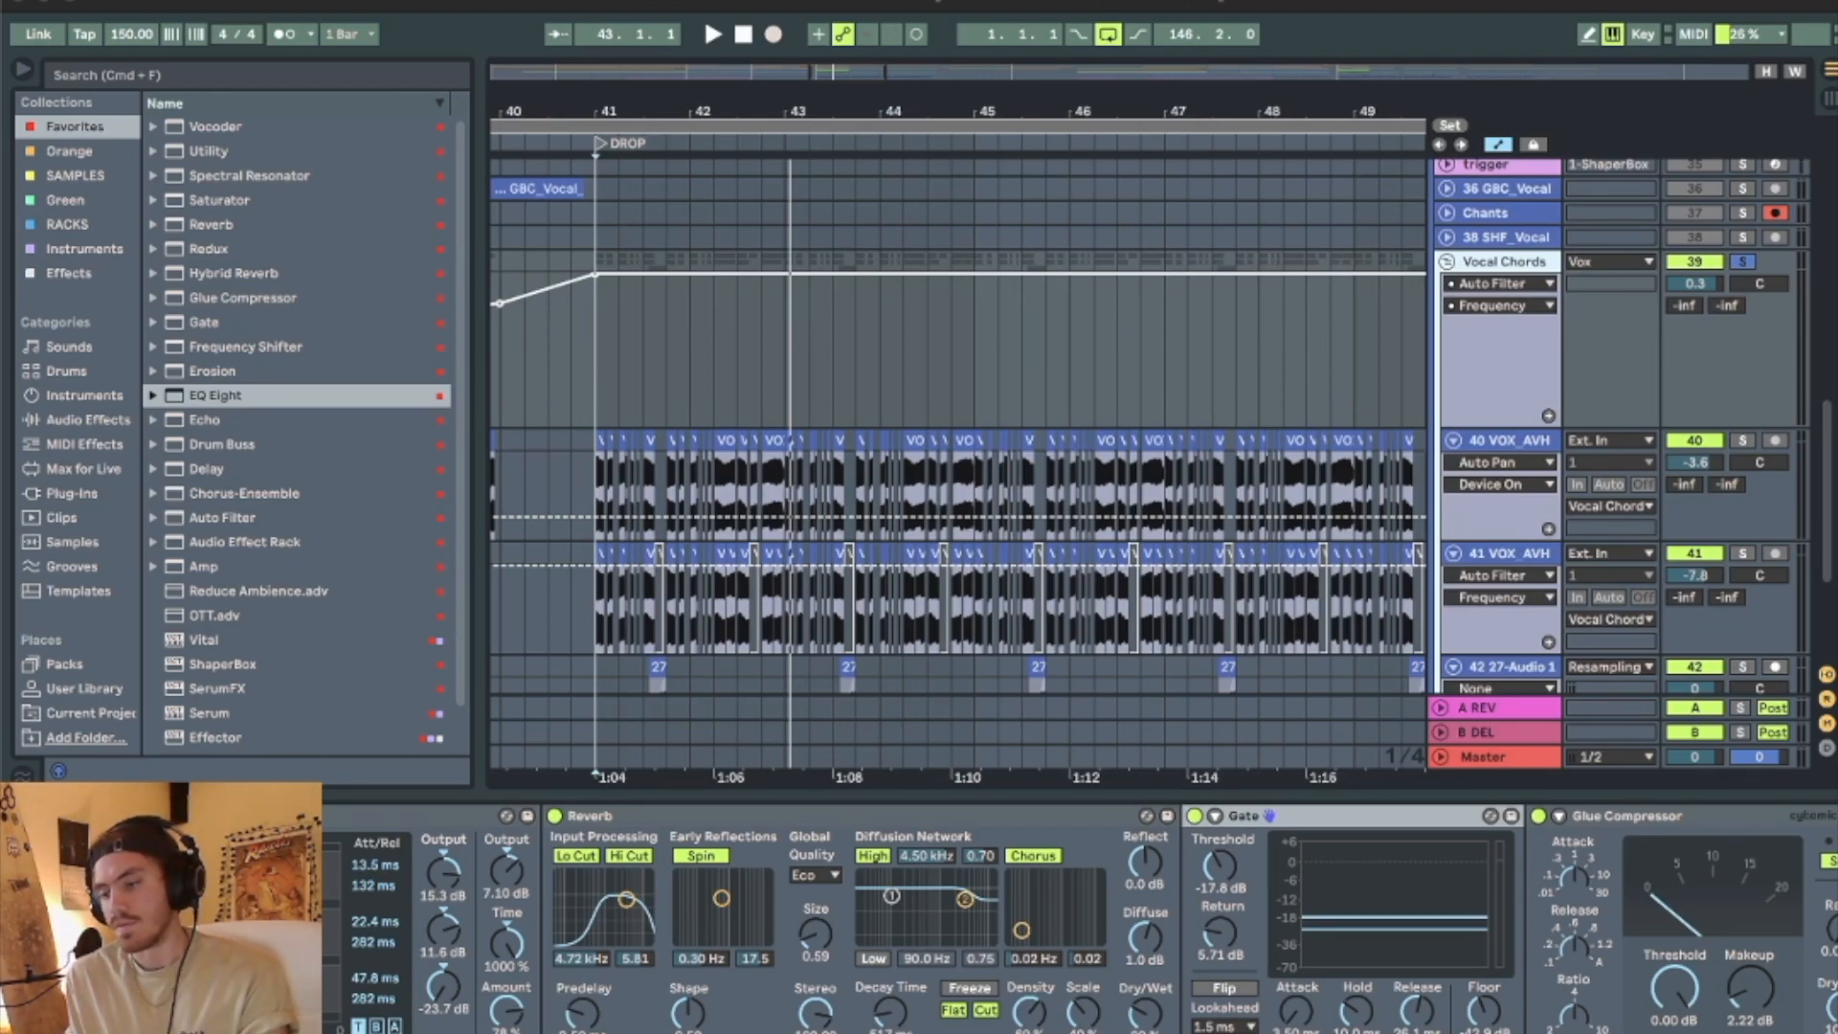
{"action": "left_click_drag", "start_coordinate": [774, 100], "coordinate": [766, 61]}
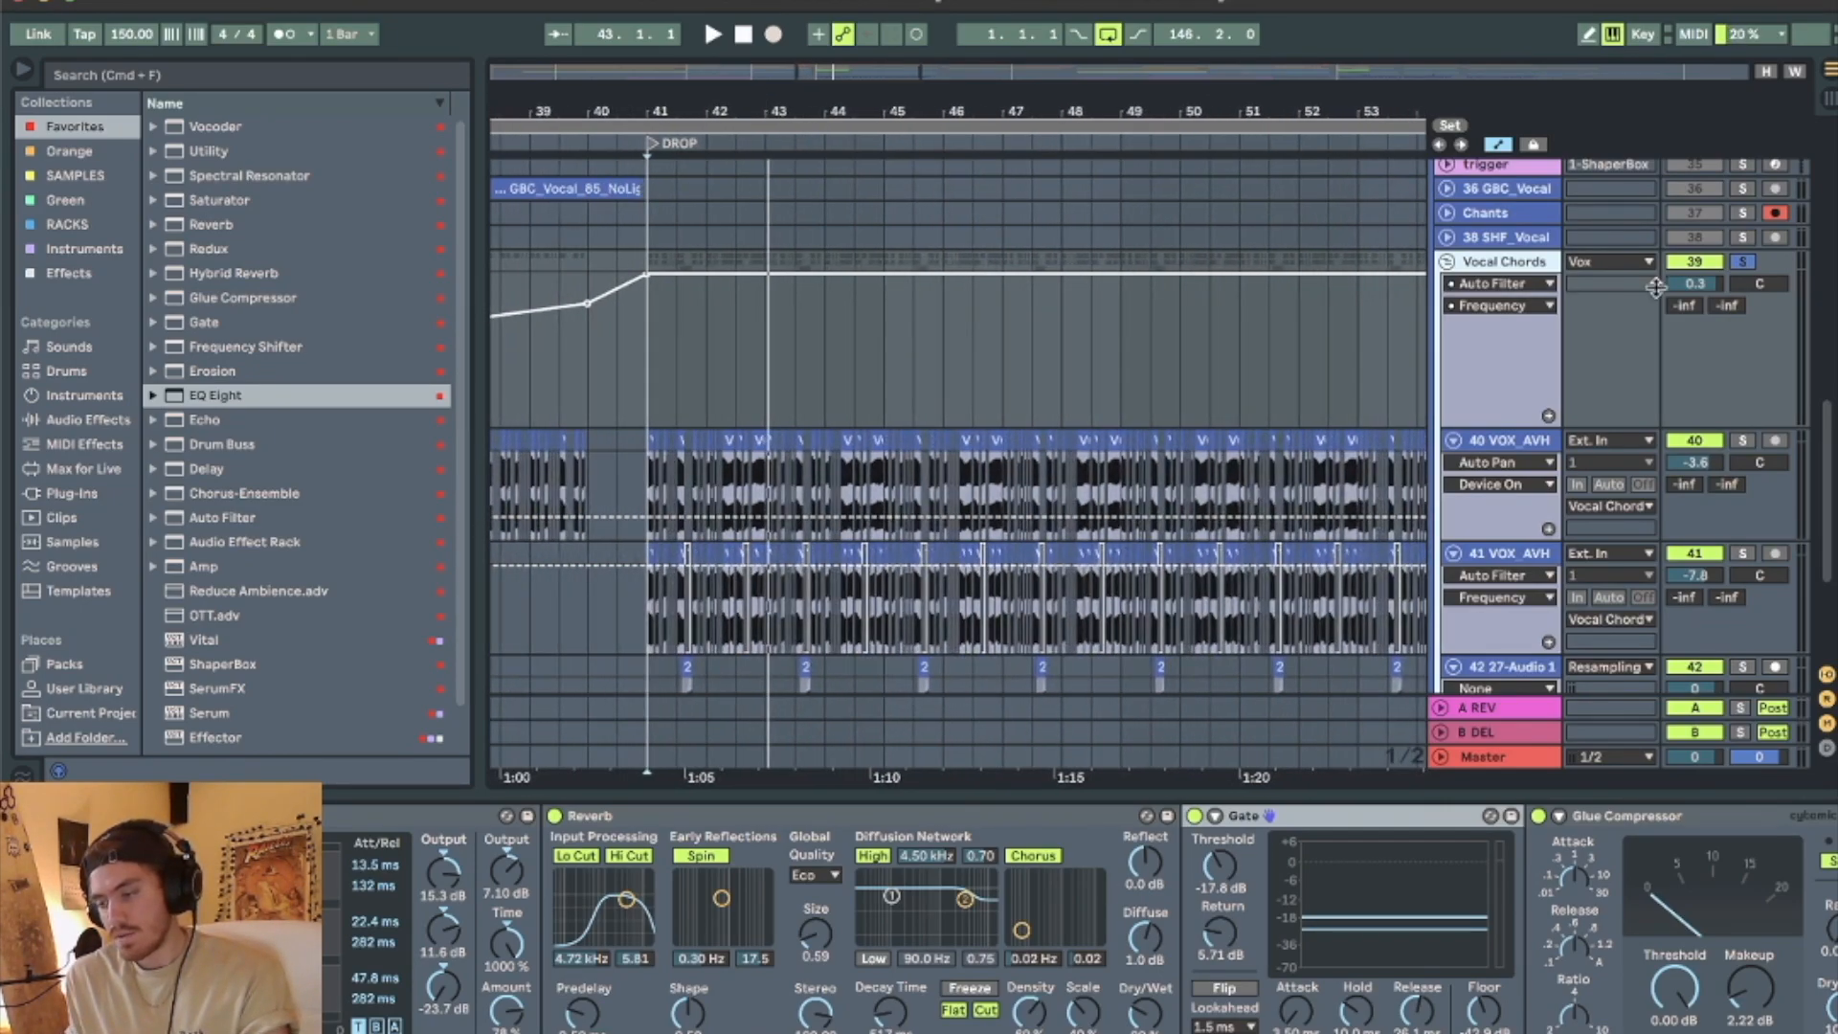
{"action": "left_click", "coordinate": [1742, 264]}
{"action": "key", "text": "space"}
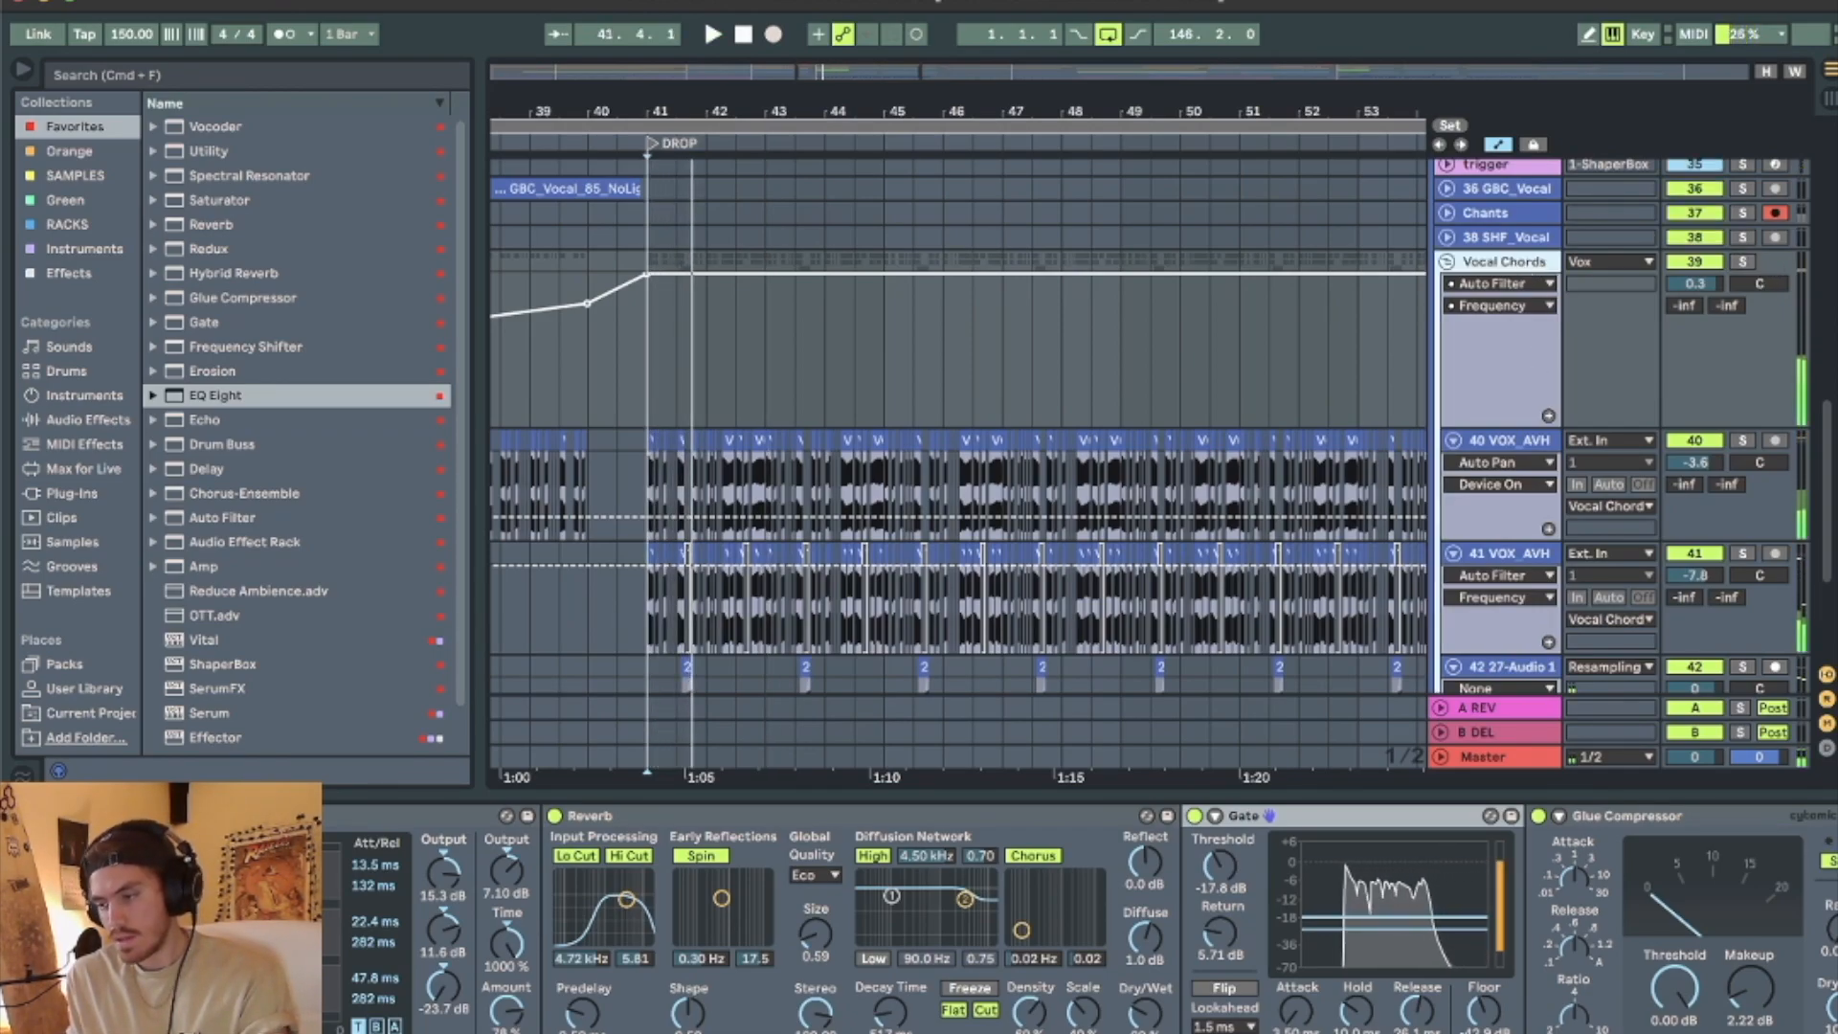
{"action": "key", "text": "s"}
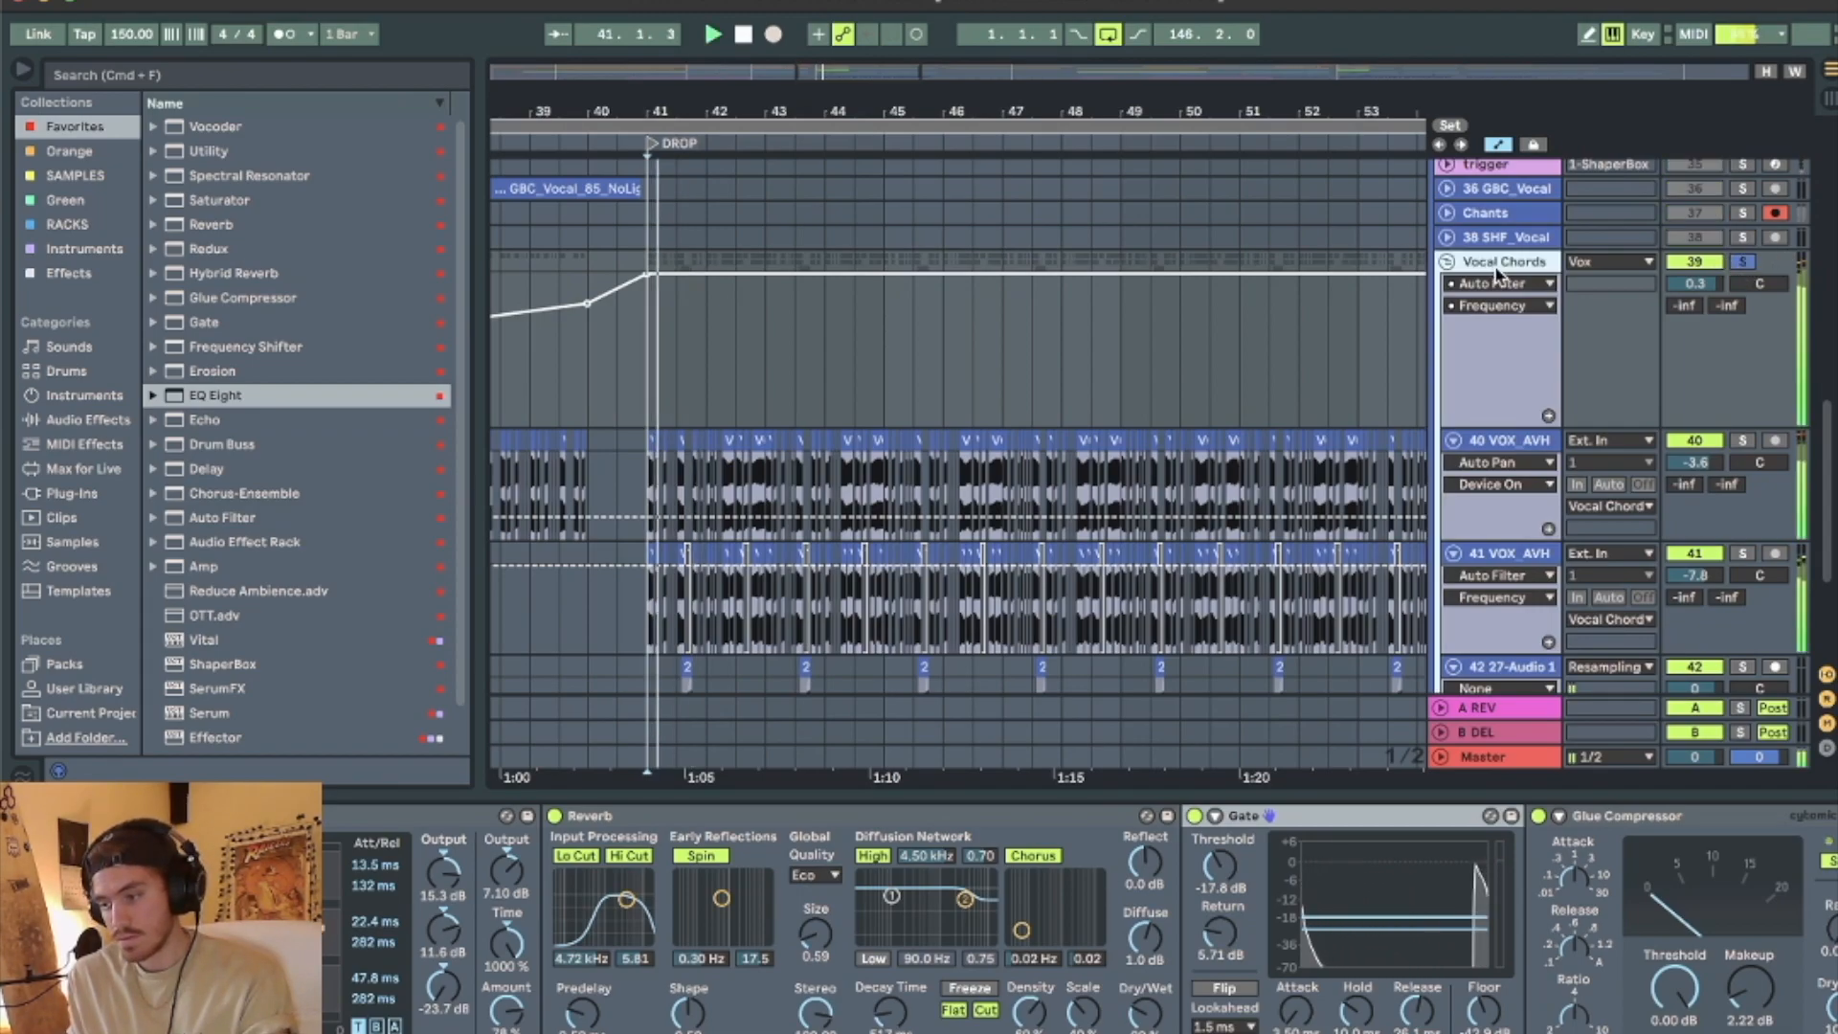
Solo the Drop Synth B track together with the Vocal Chords group and bring up its effect chain during playback.
{"action": "scroll", "coordinate": [1495, 271], "scroll_direction": "up", "scroll_amount": 3}
{"action": "scroll", "coordinate": [1496, 271], "scroll_direction": "up", "scroll_amount": 4}
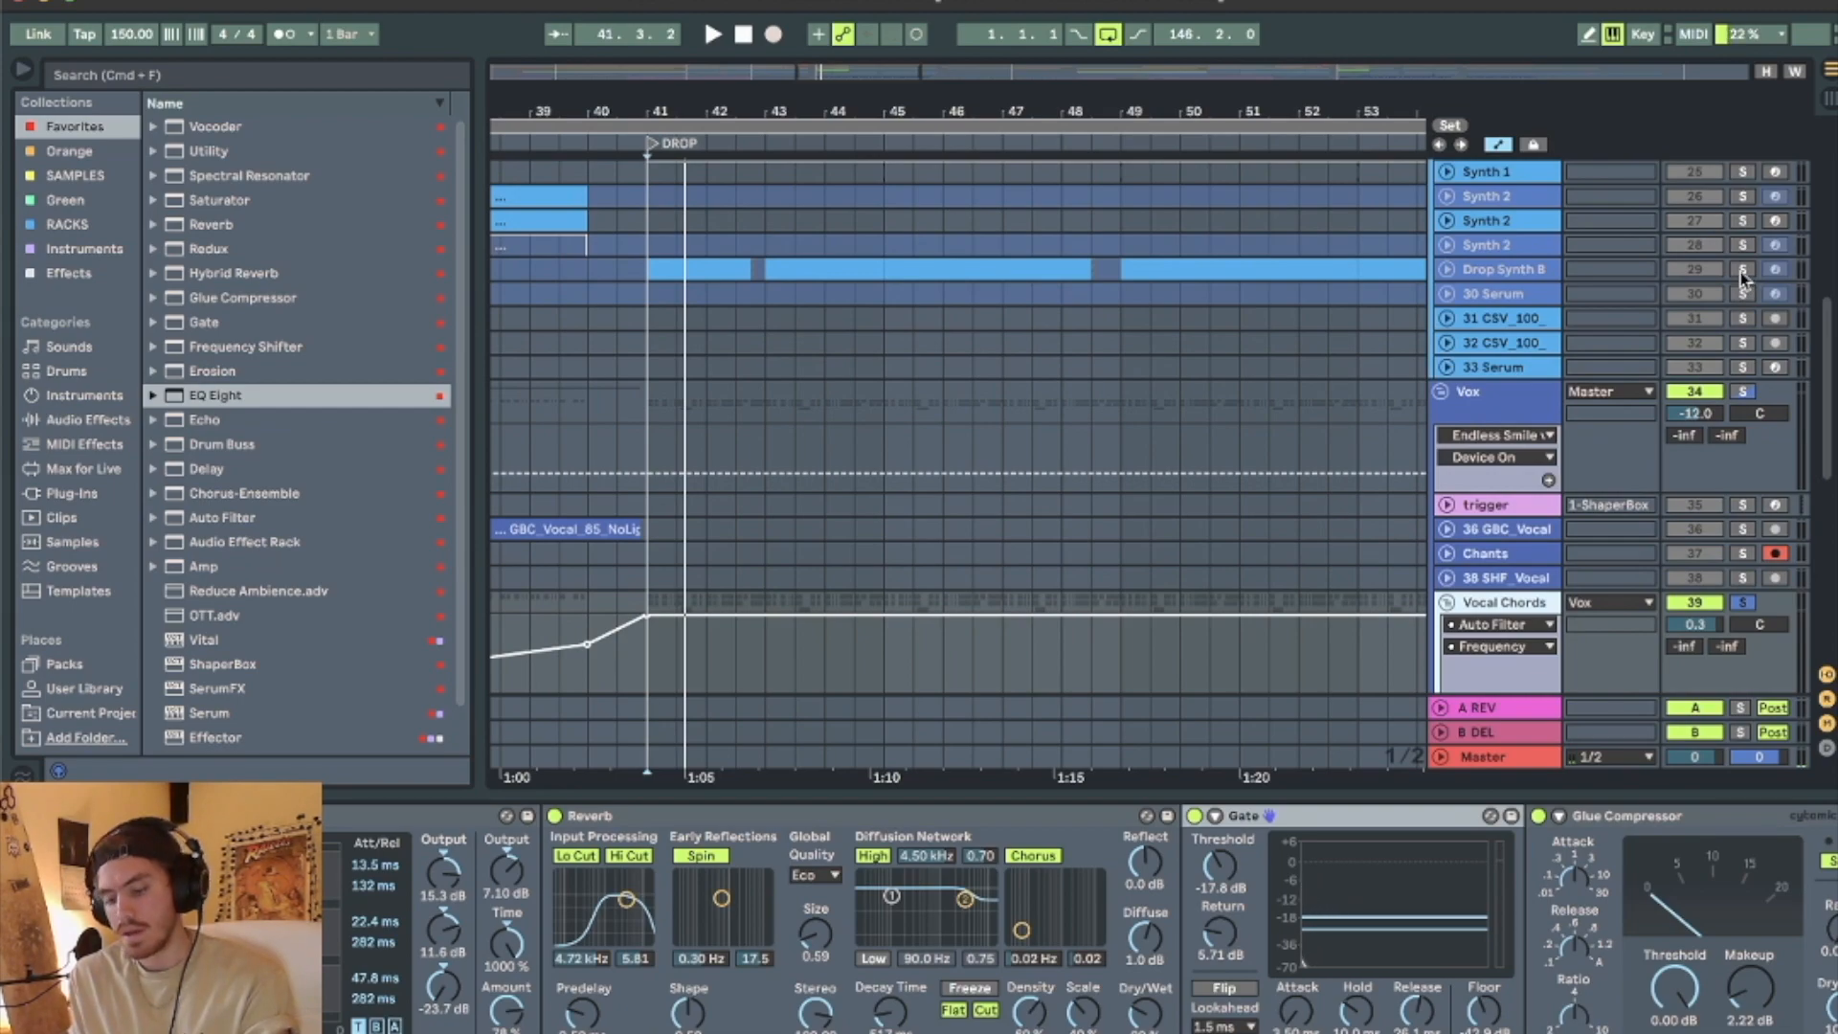
{"action": "left_click", "coordinate": [1742, 271]}
{"action": "left_click", "coordinate": [1505, 271]}
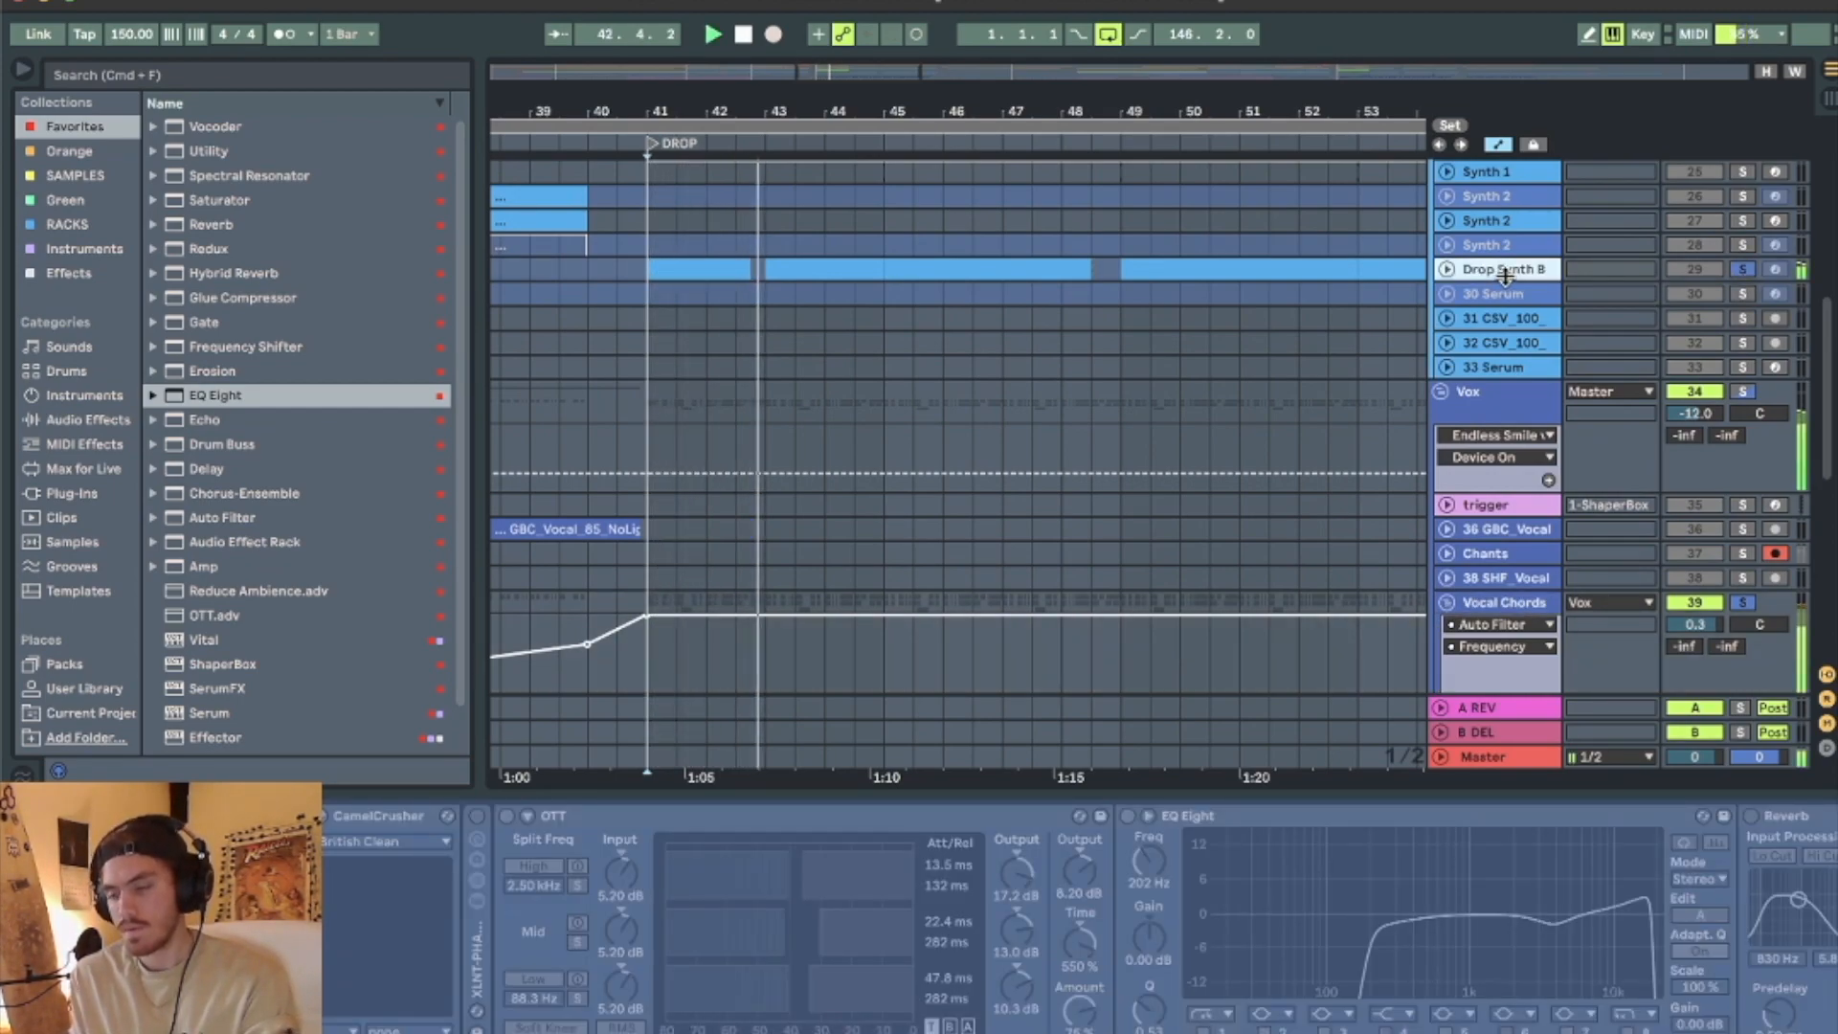
Select the 808's first clip in the drop, listen to the 808 soloed, and bring back the full mix.
{"action": "scroll", "coordinate": [1505, 271], "scroll_direction": "up", "scroll_amount": 8}
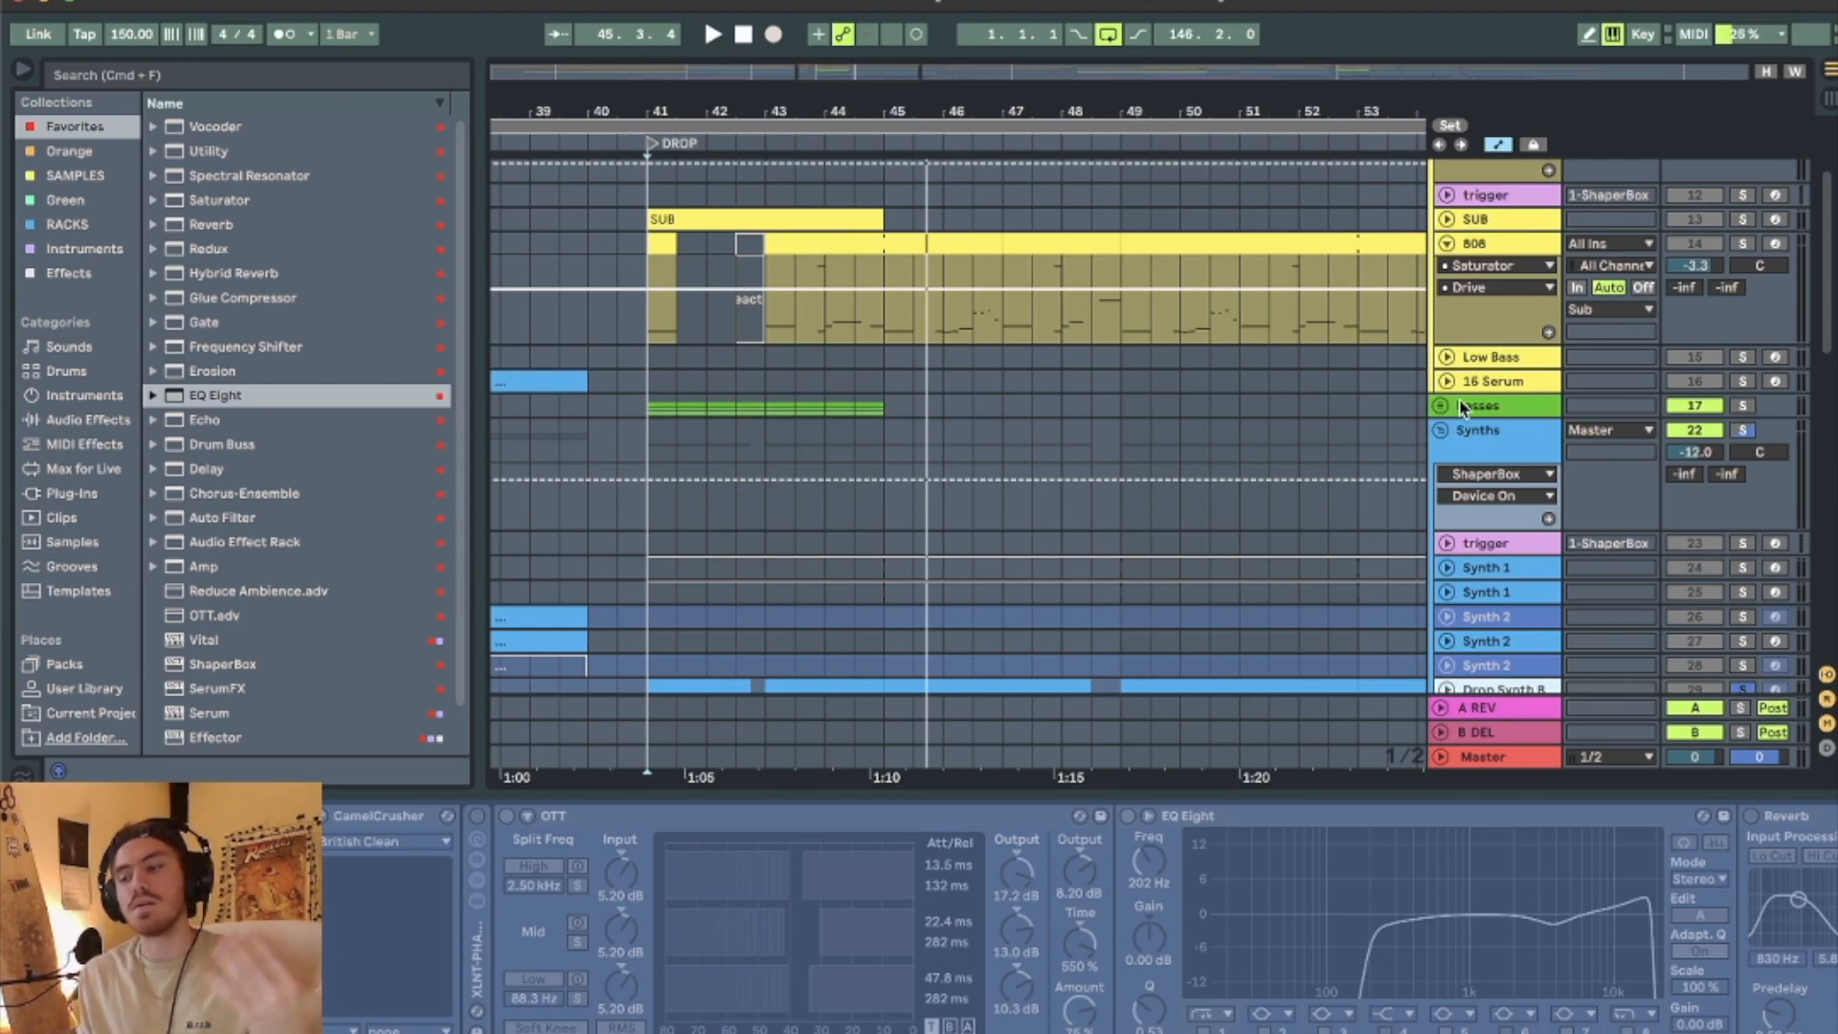
{"action": "left_click", "coordinate": [660, 261]}
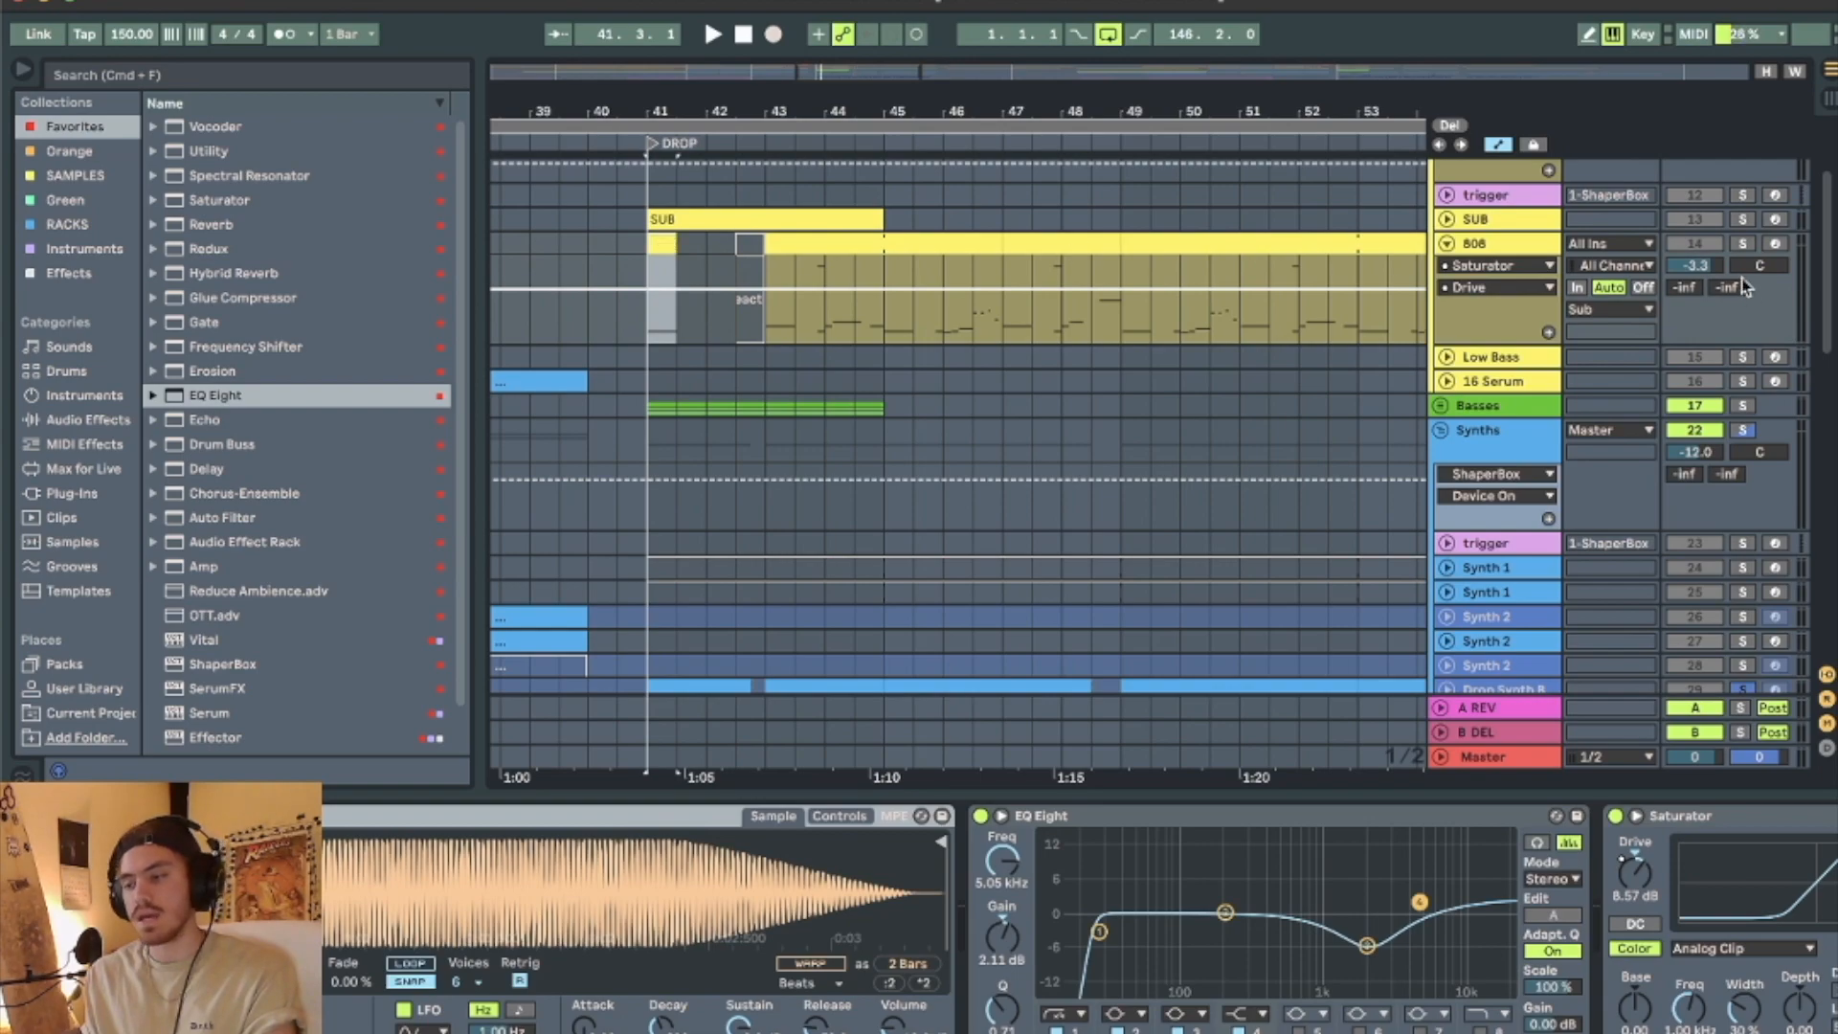
{"action": "key", "text": "space"}
{"action": "left_click", "coordinate": [1483, 246]}
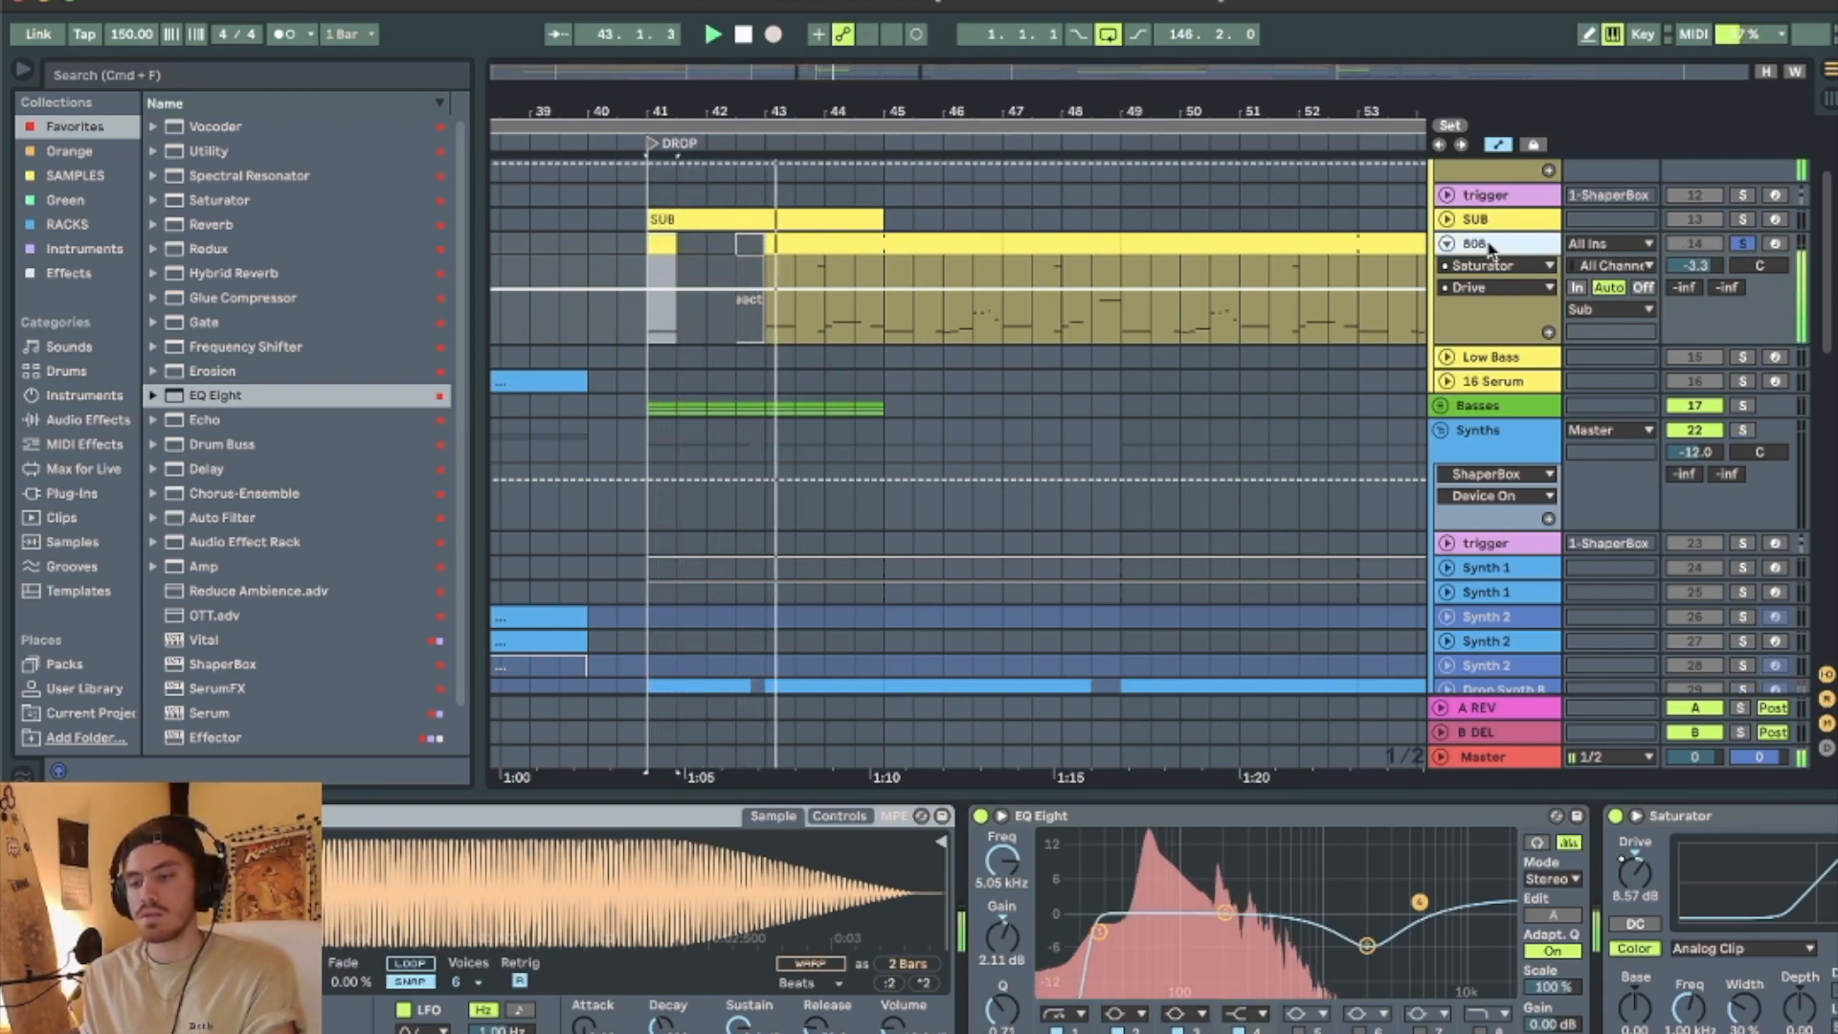
{"action": "left_click", "coordinate": [1742, 245]}
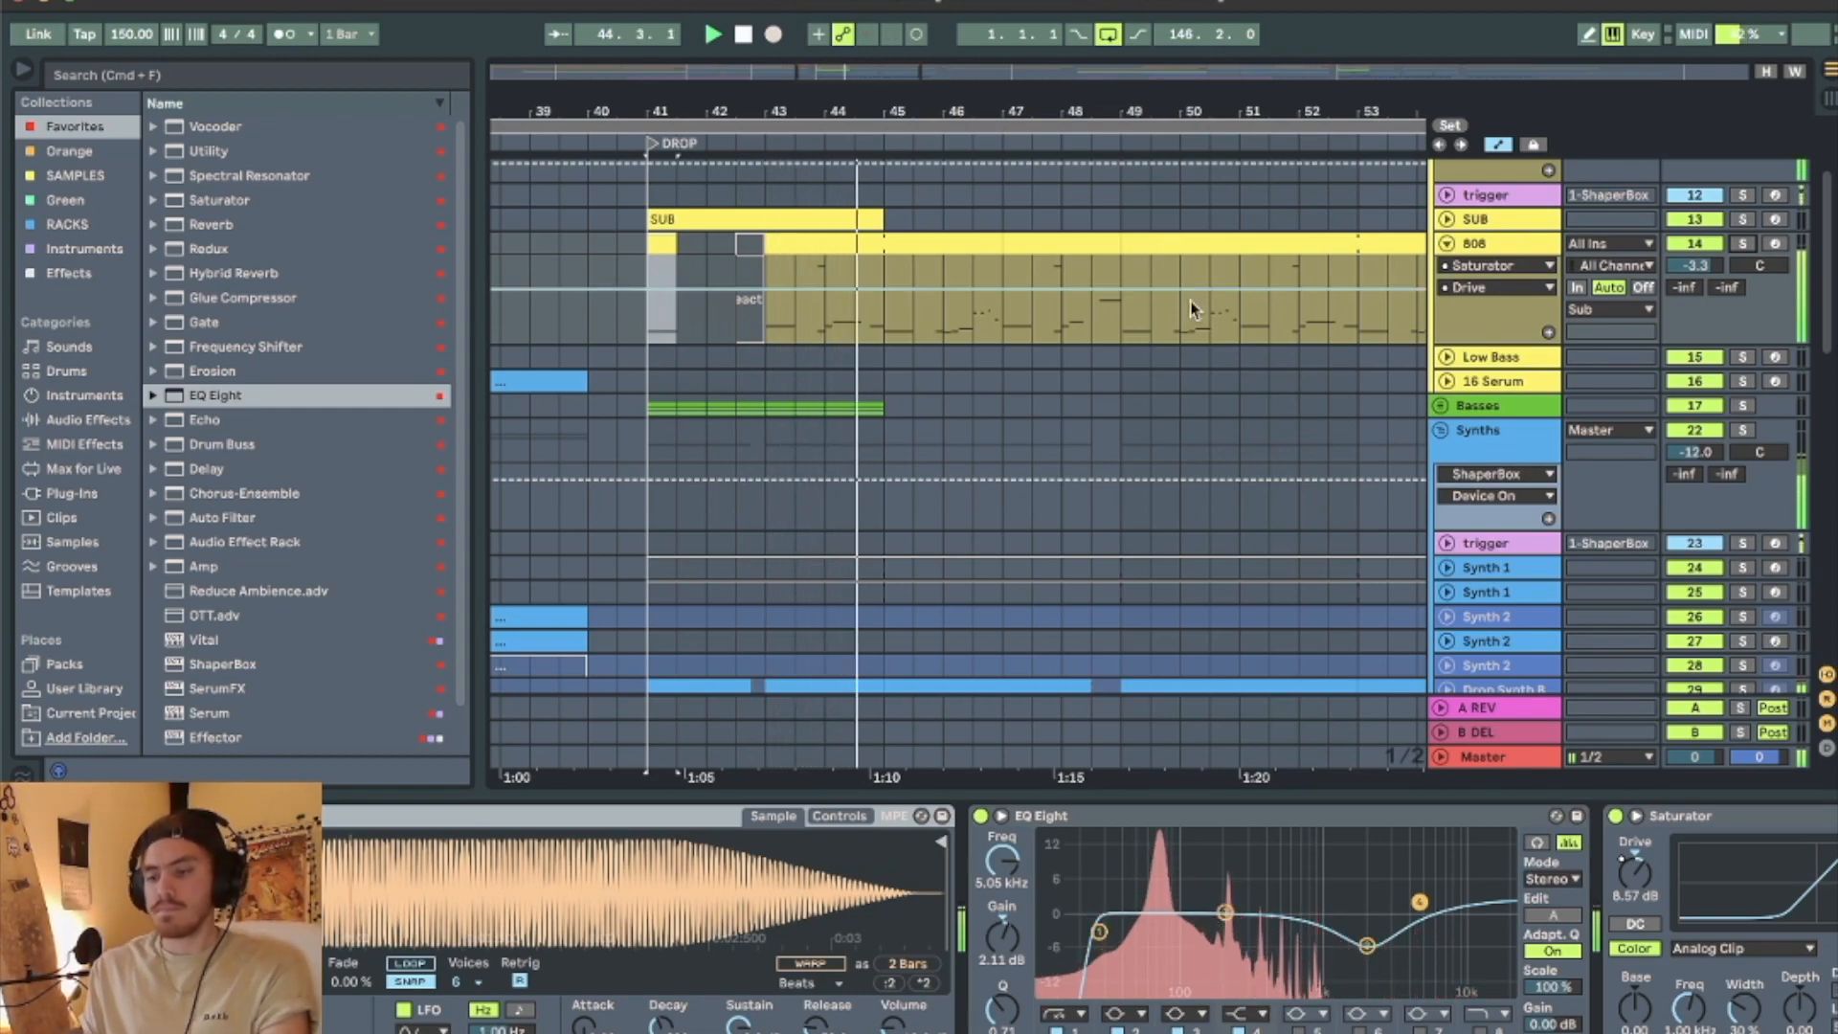
Play the drop in the full mix while examining the 808 pattern, and unfold the DRUMS group to compare its clips.
{"action": "scroll", "coordinate": [1240, 471], "scroll_direction": "up", "scroll_amount": 3}
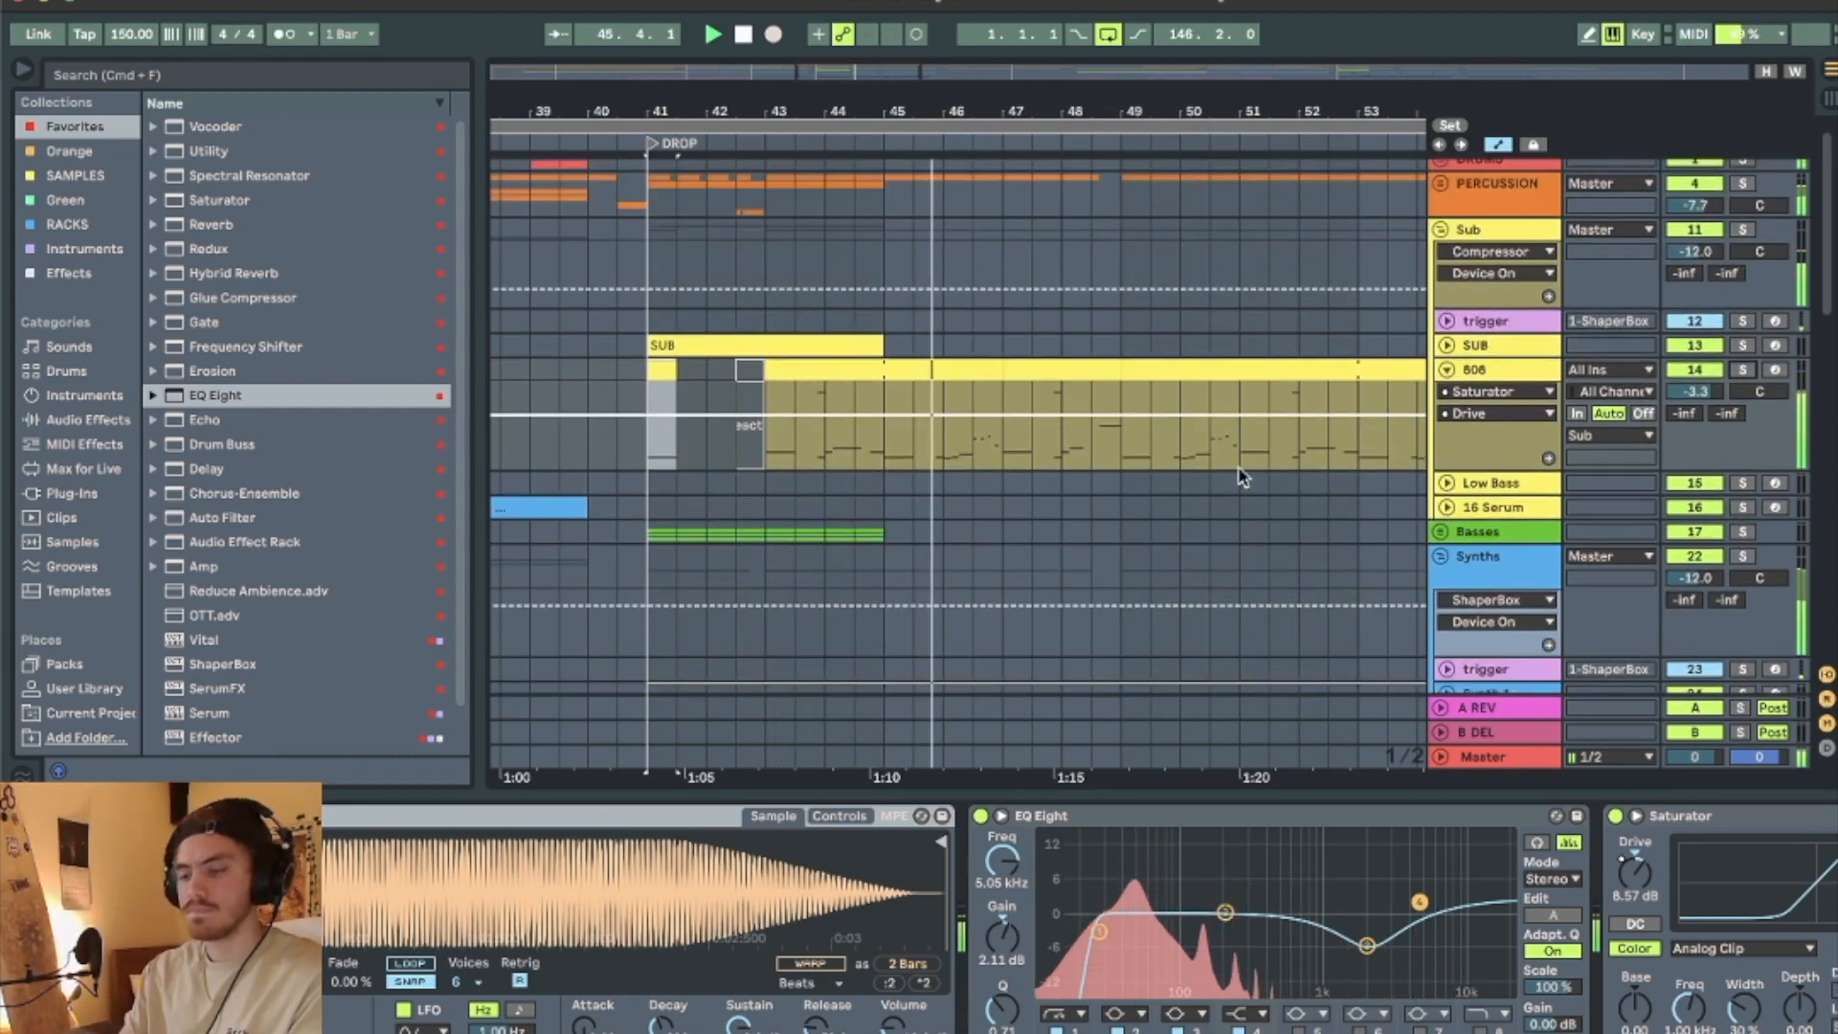
{"action": "scroll", "coordinate": [1240, 474], "scroll_direction": "down", "scroll_amount": 1}
{"action": "scroll", "coordinate": [1242, 472], "scroll_direction": "up", "scroll_amount": 2}
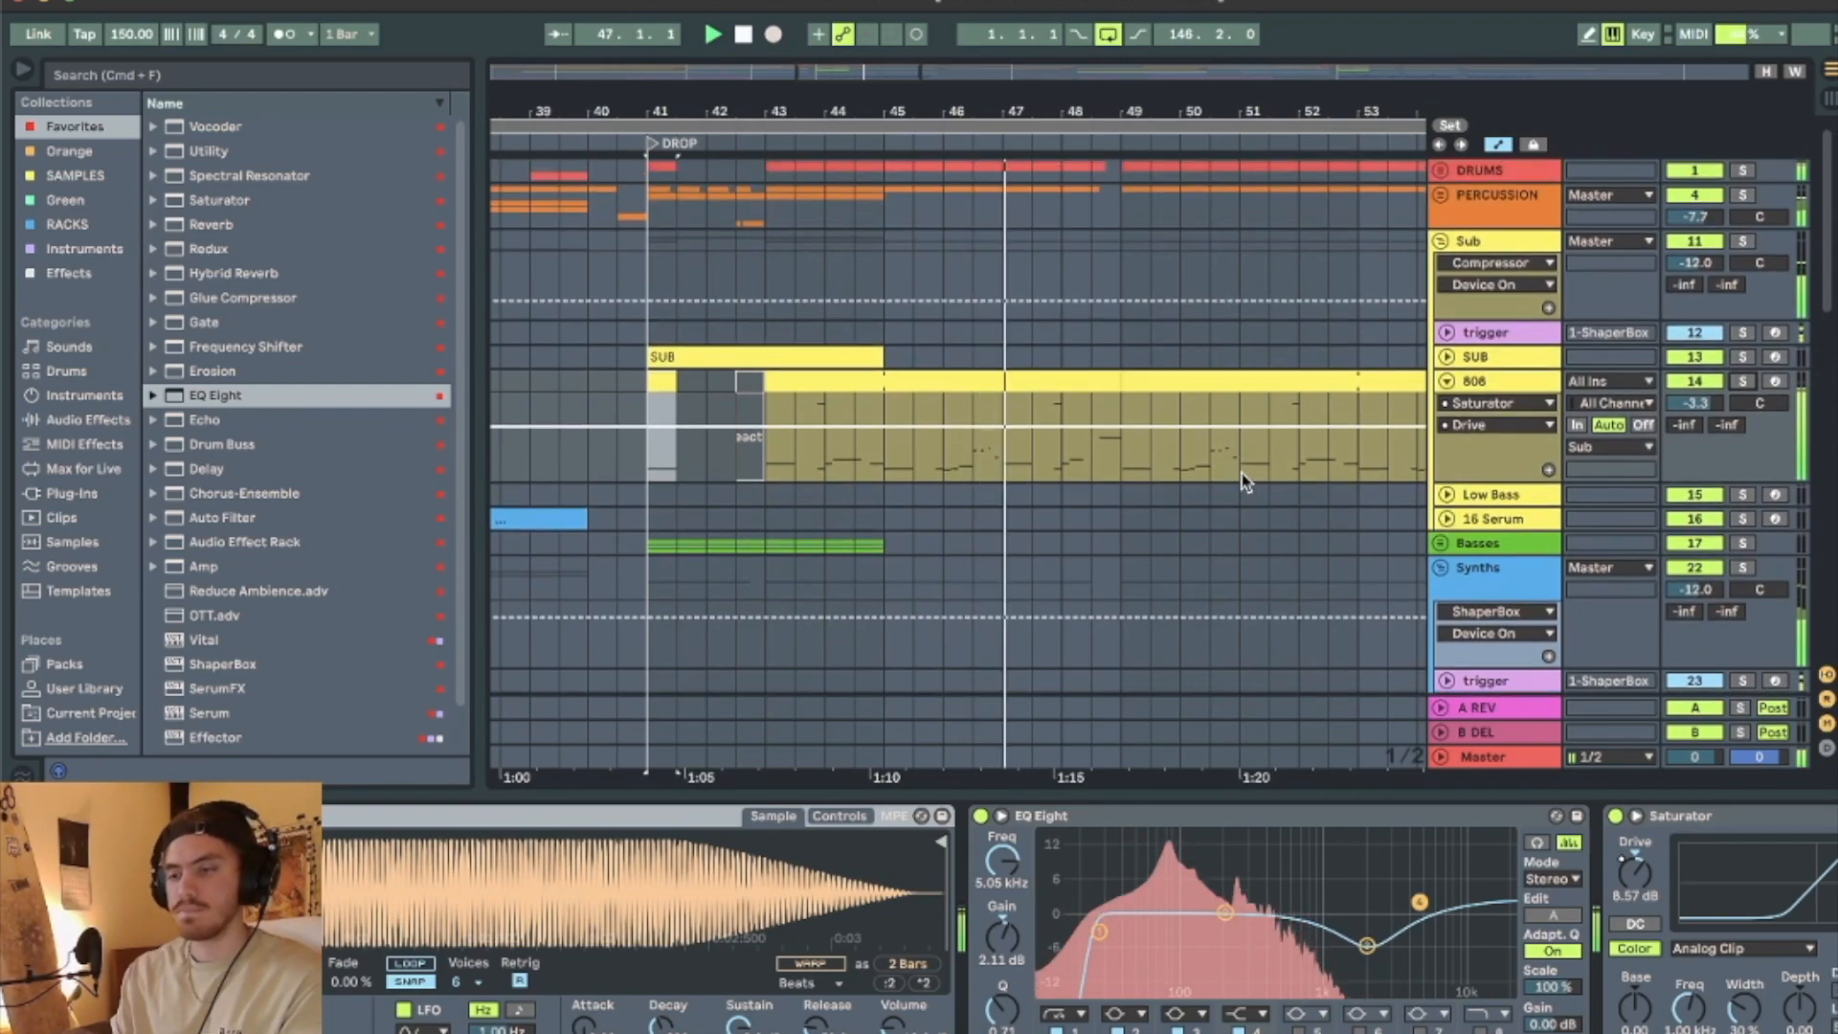
{"action": "scroll", "coordinate": [1243, 473], "scroll_direction": "down", "scroll_amount": 3}
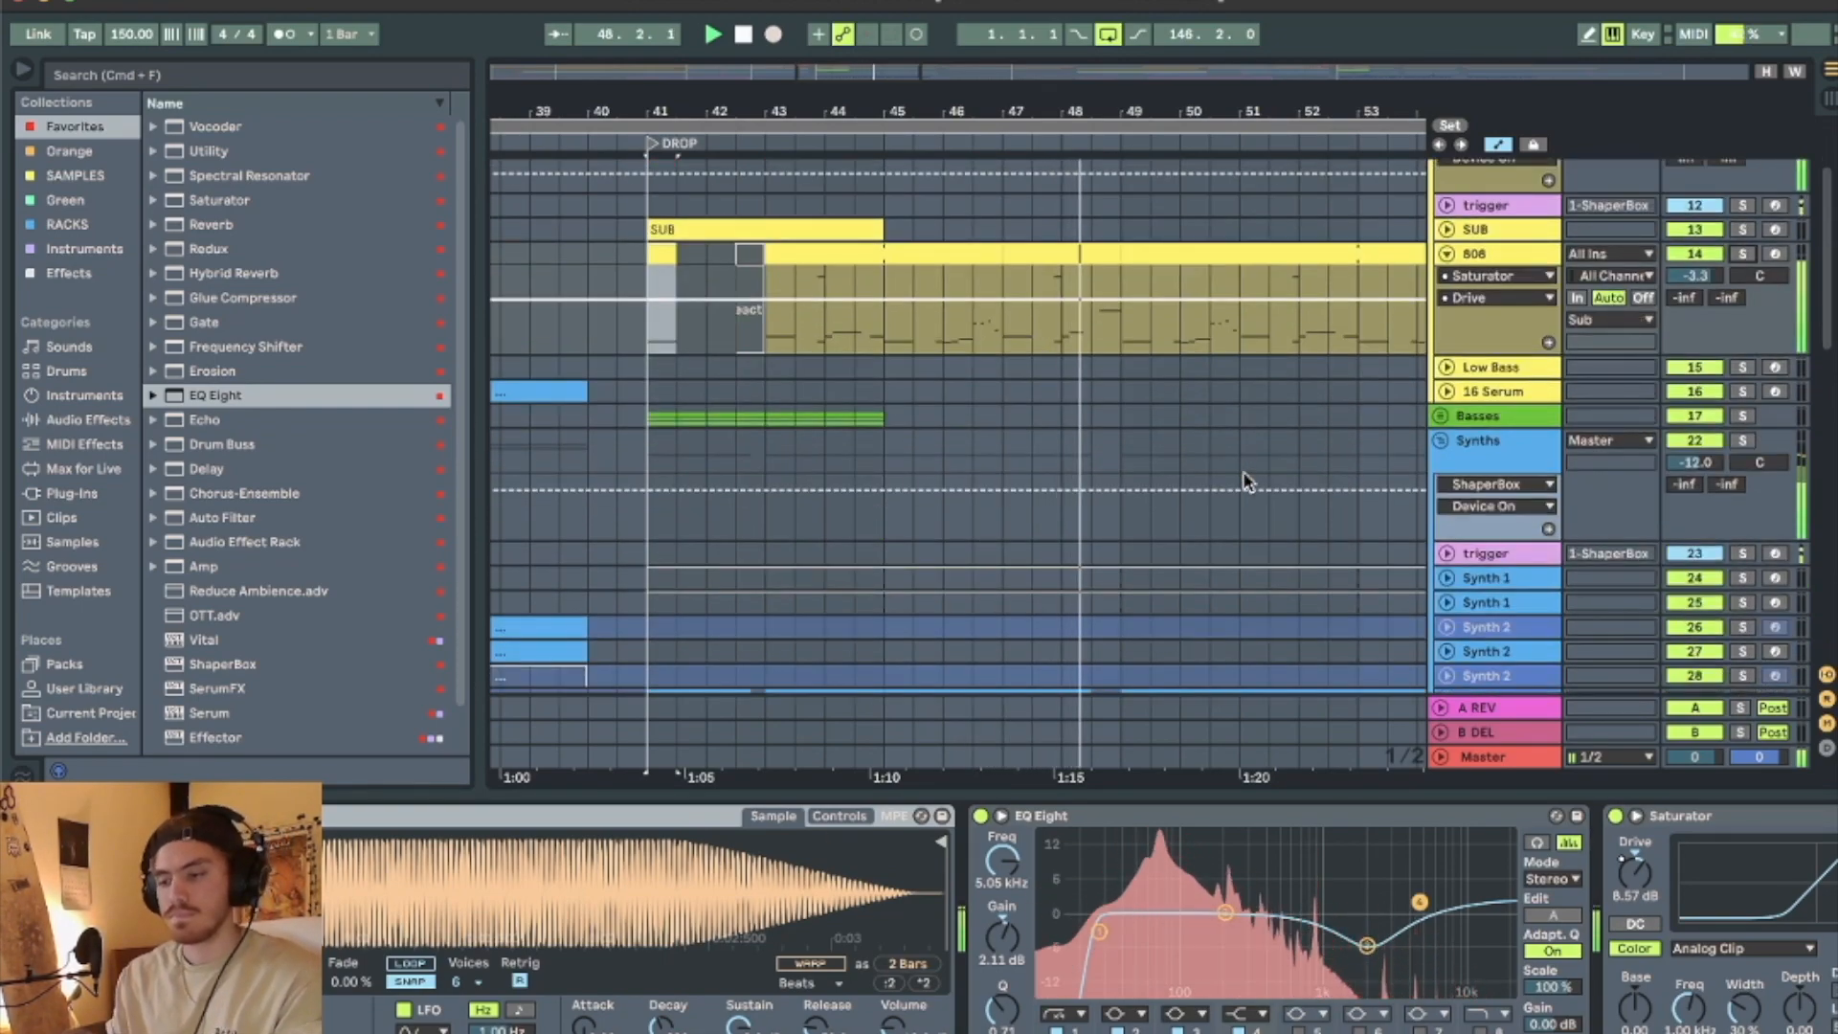
{"action": "scroll", "coordinate": [1216, 460], "scroll_direction": "up", "scroll_amount": 3}
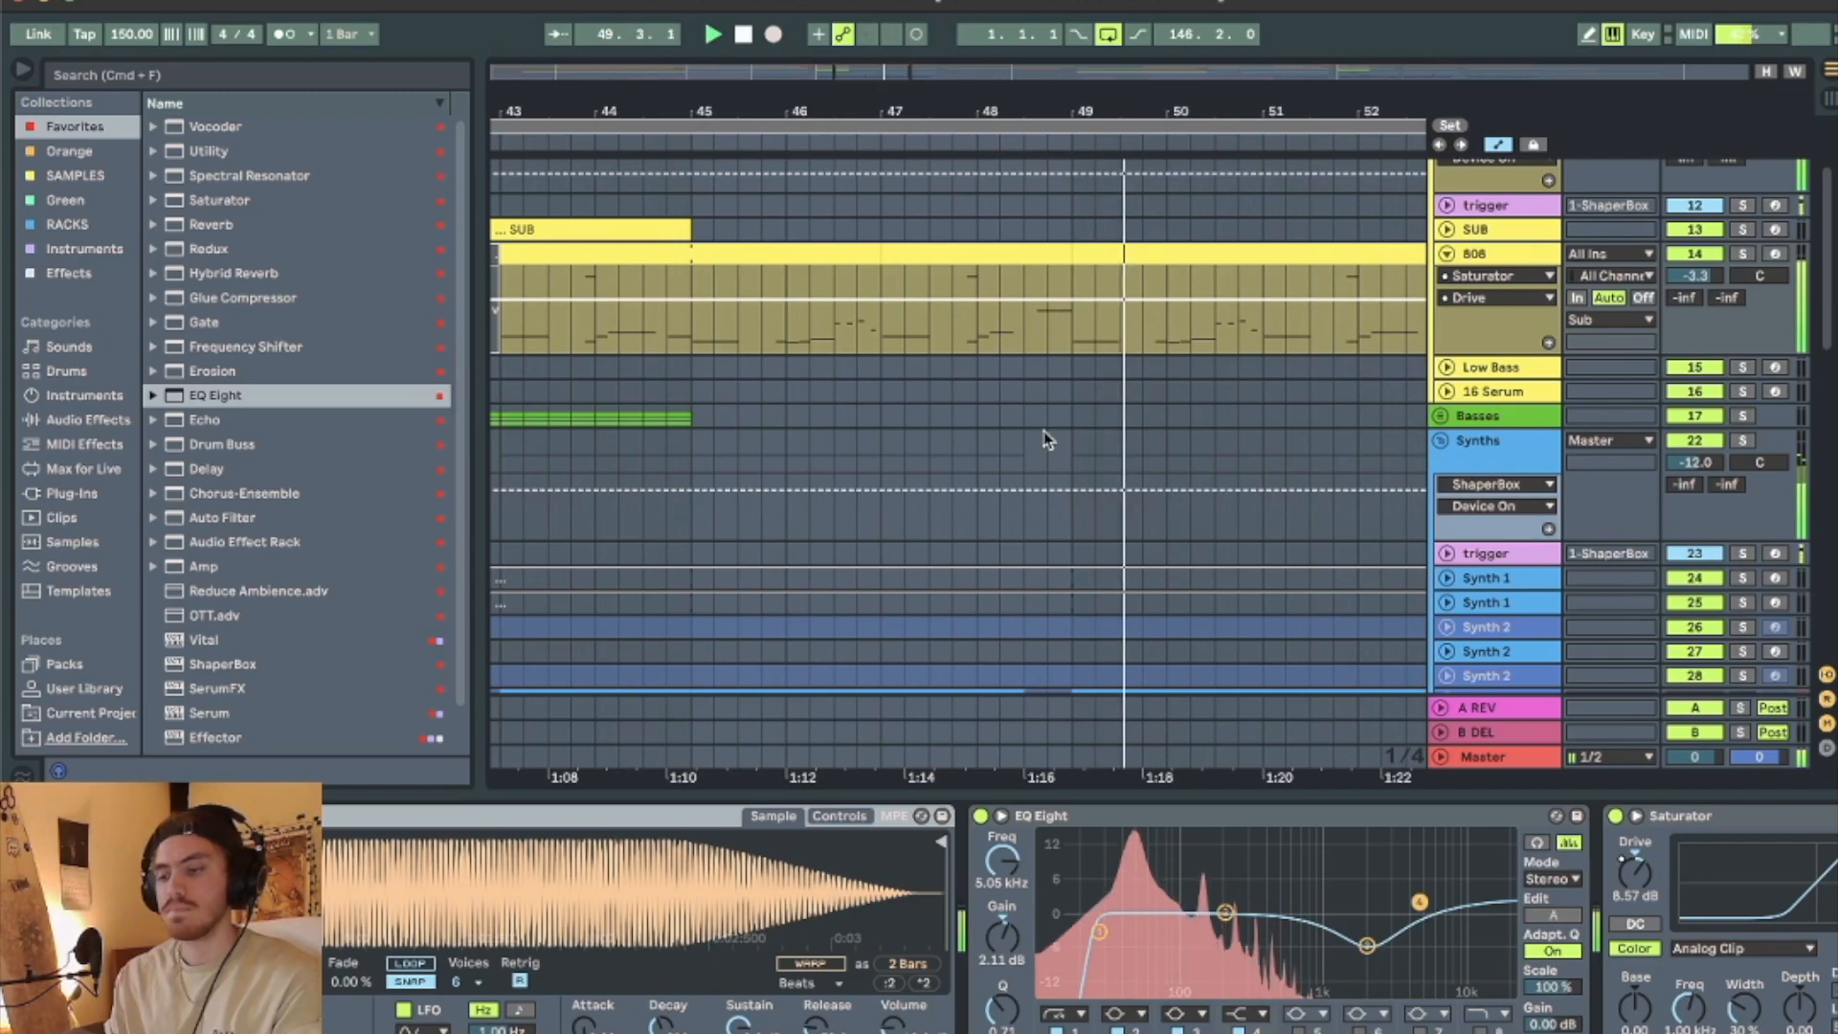
{"action": "scroll", "coordinate": [1046, 430], "scroll_direction": "up", "scroll_amount": 3}
{"action": "scroll", "coordinate": [1148, 412], "scroll_direction": "down", "scroll_amount": 4}
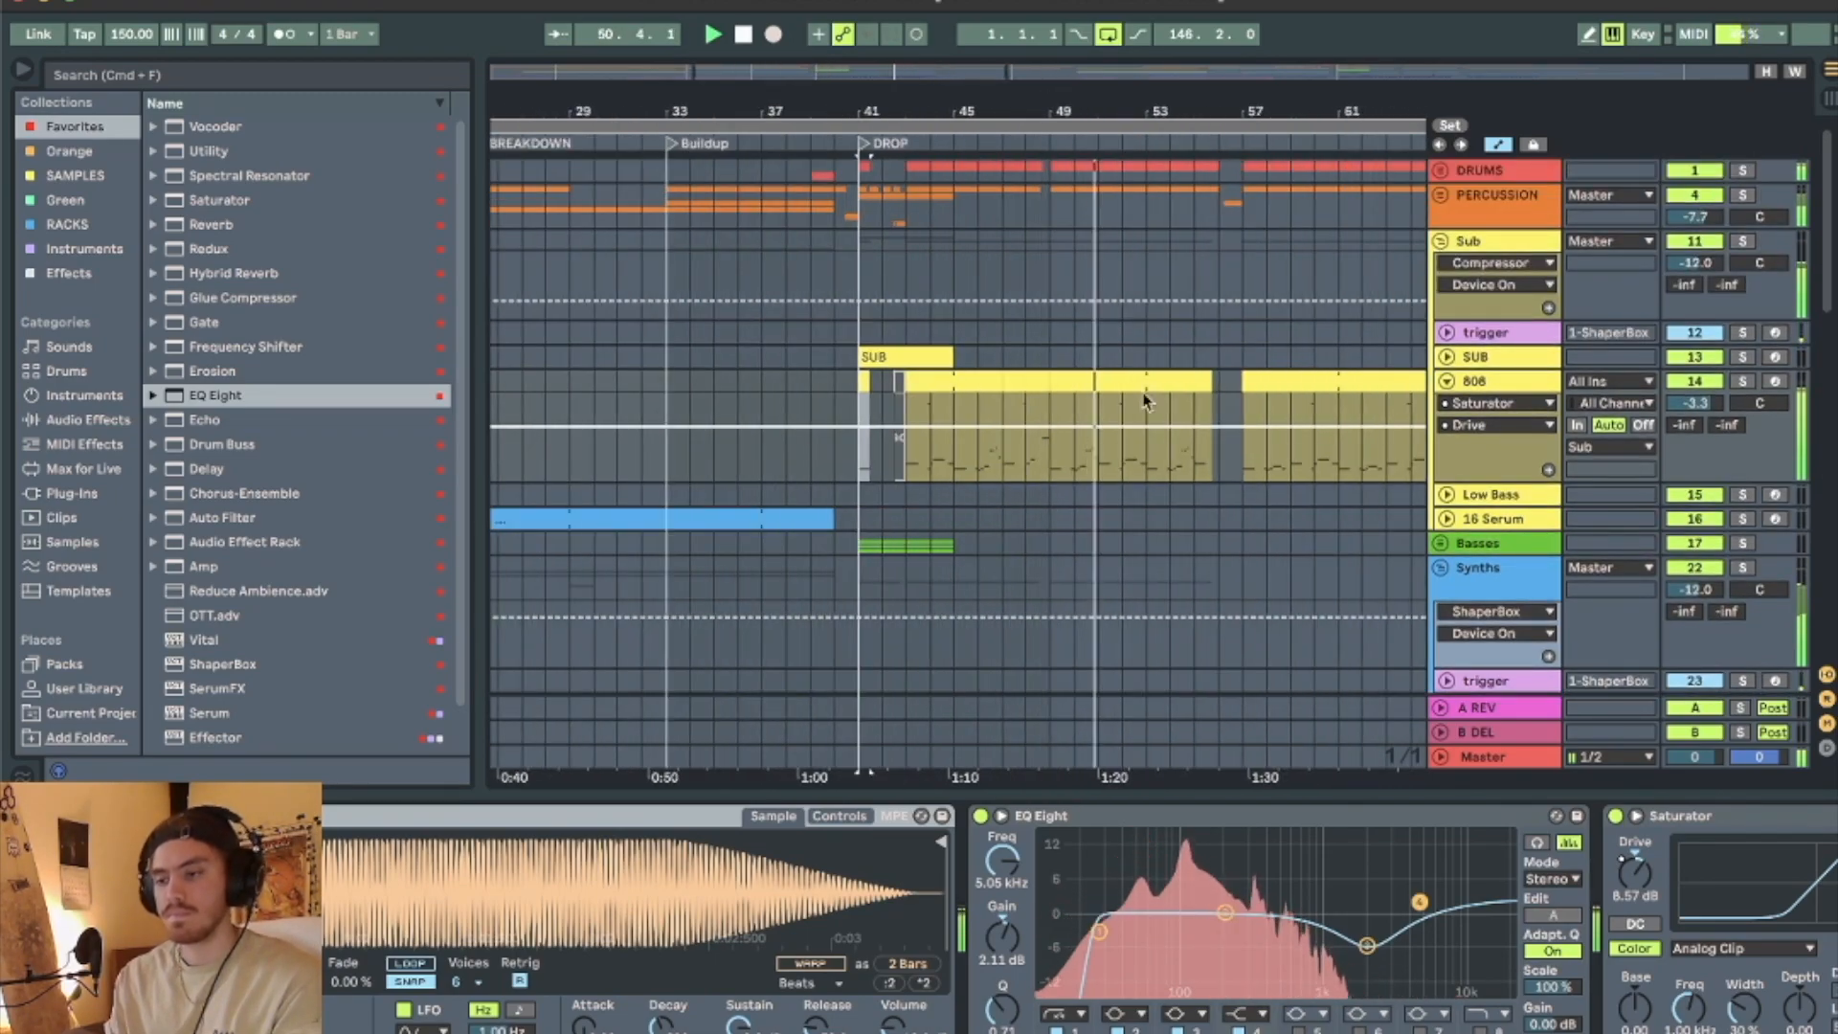
{"action": "left_click", "coordinate": [1441, 170]}
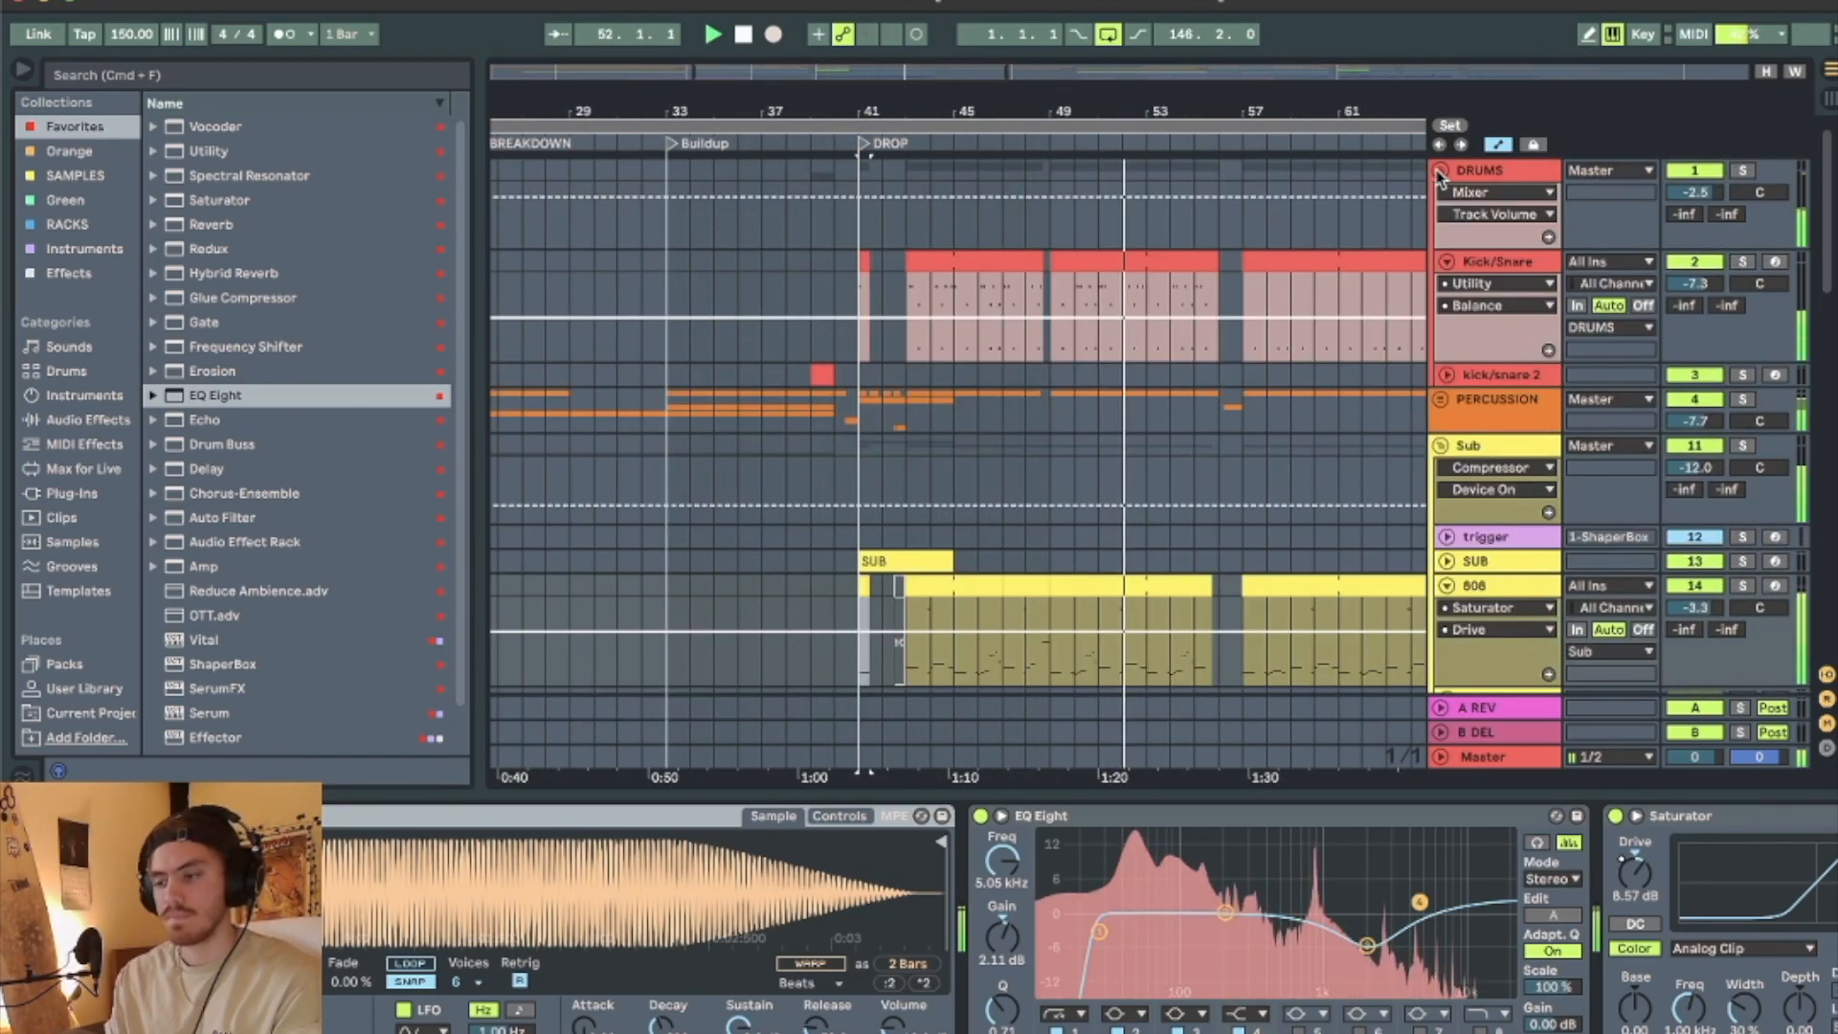
{"action": "scroll", "coordinate": [1474, 547], "scroll_direction": "down", "scroll_amount": 1}
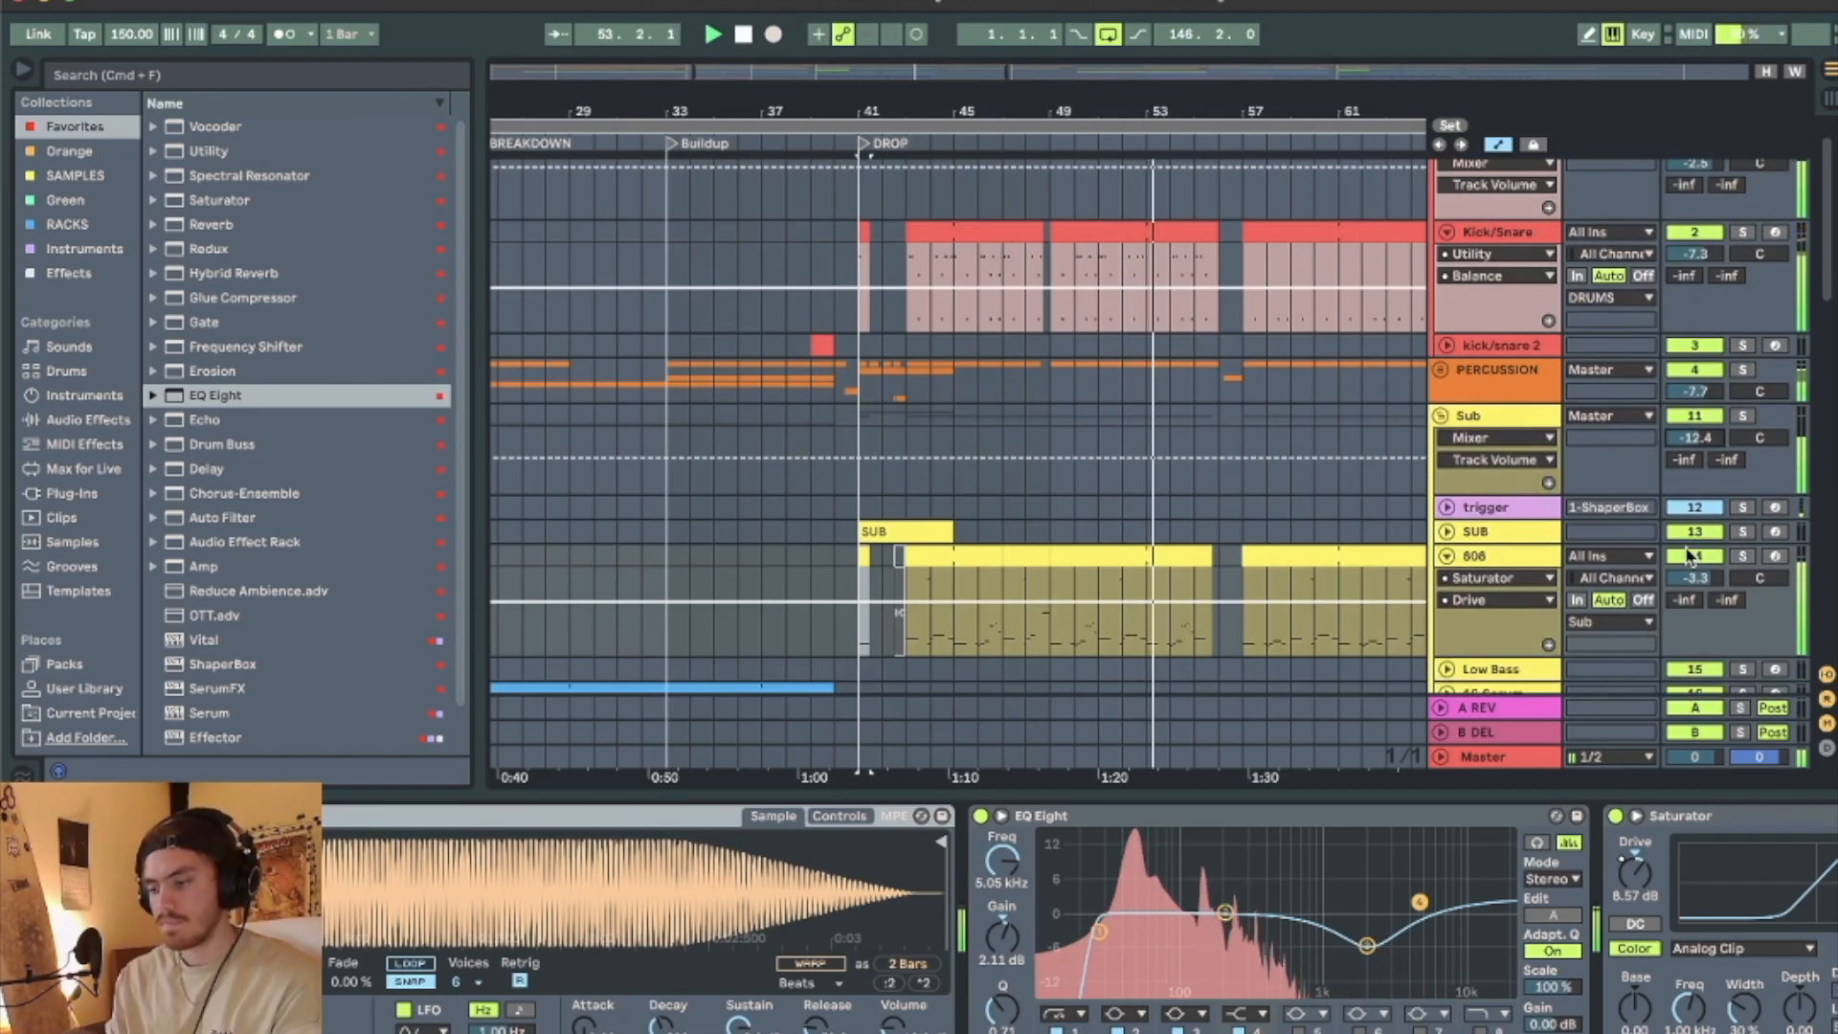
{"action": "key", "text": "space"}
Select the 808 section at bar 47 and examine the track's EQ Eight and Saturator devices.
{"action": "left_click", "coordinate": [1028, 562]}
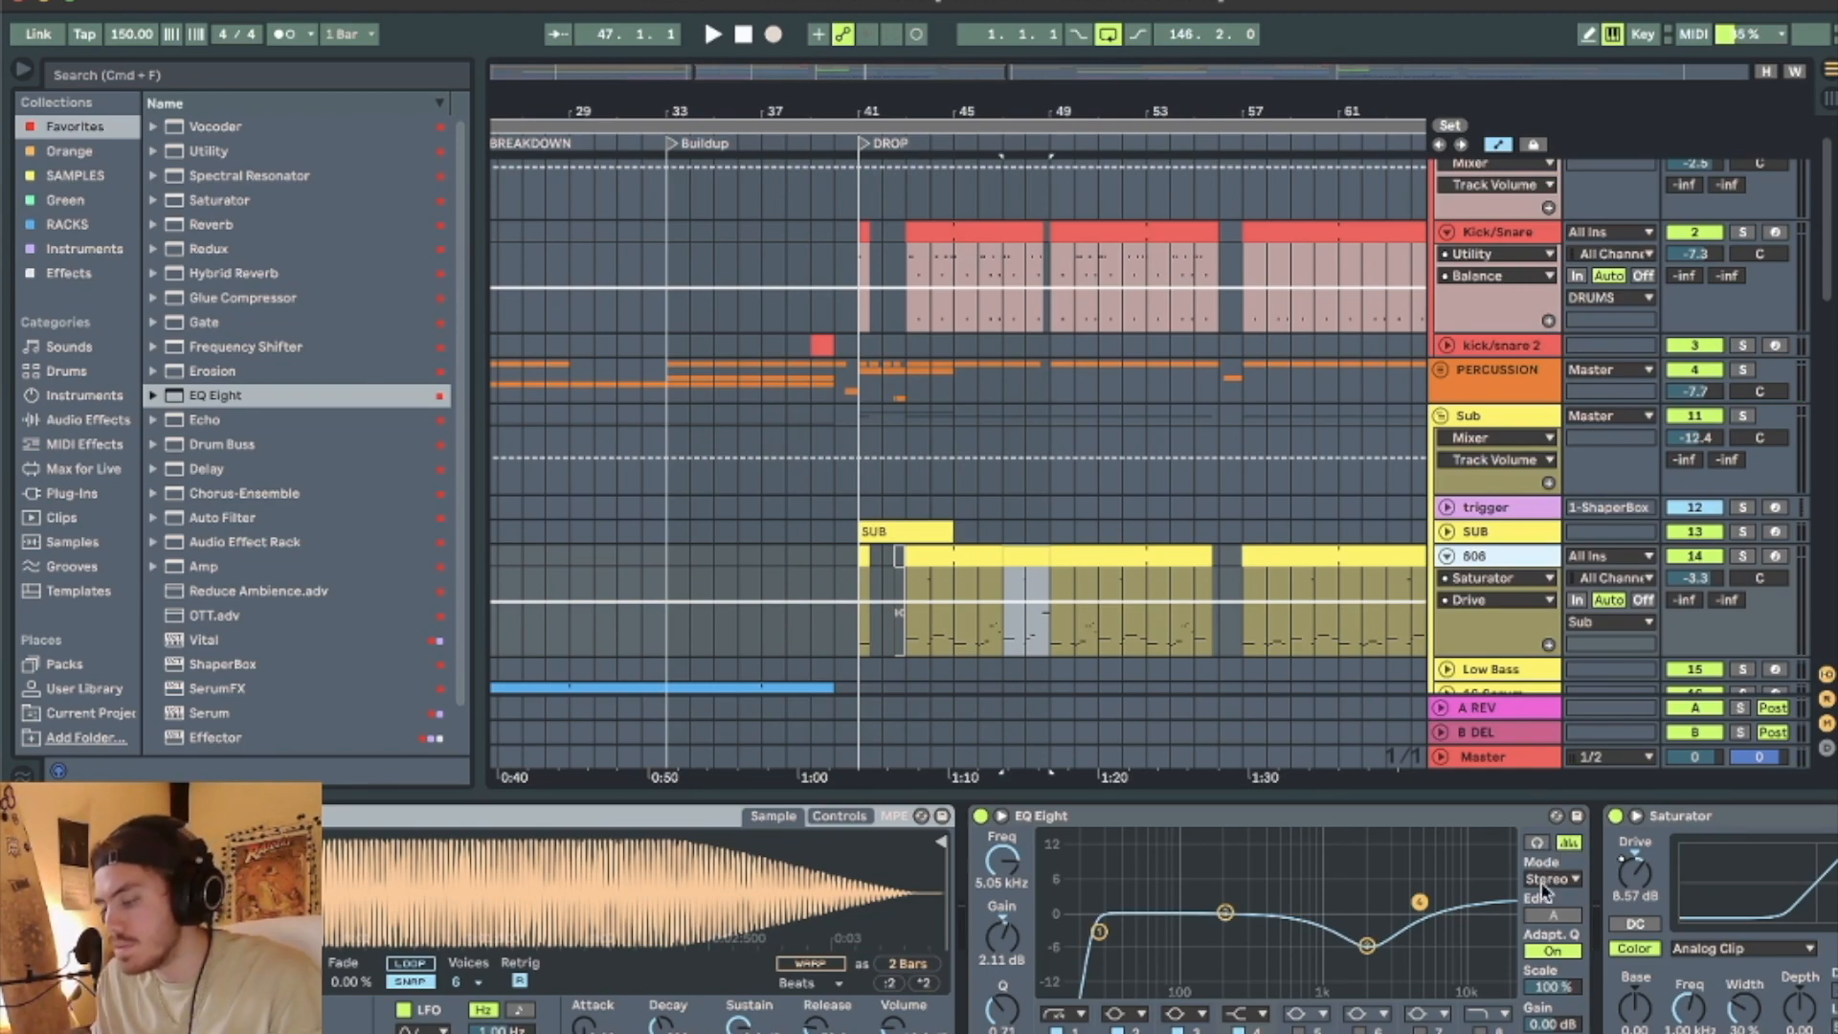
{"action": "scroll", "coordinate": [1080, 920], "scroll_direction": "right", "scroll_amount": 3}
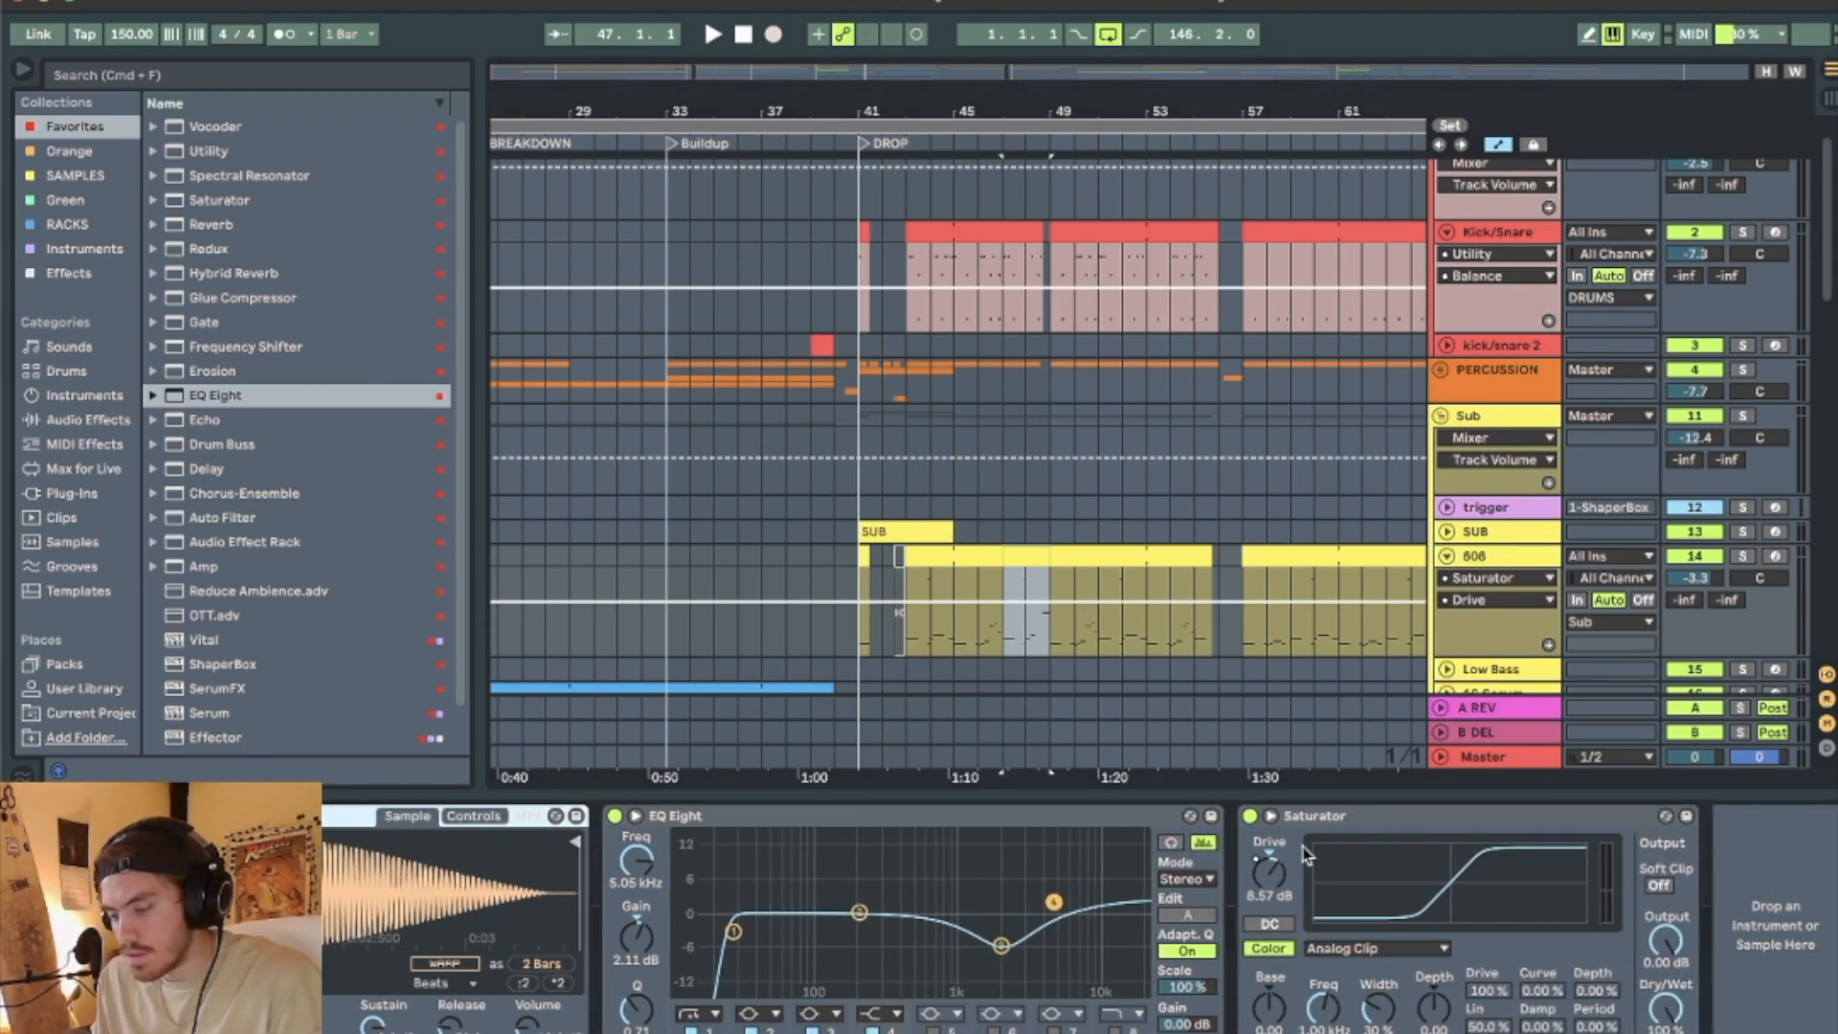
{"action": "left_click", "coordinate": [1345, 819]}
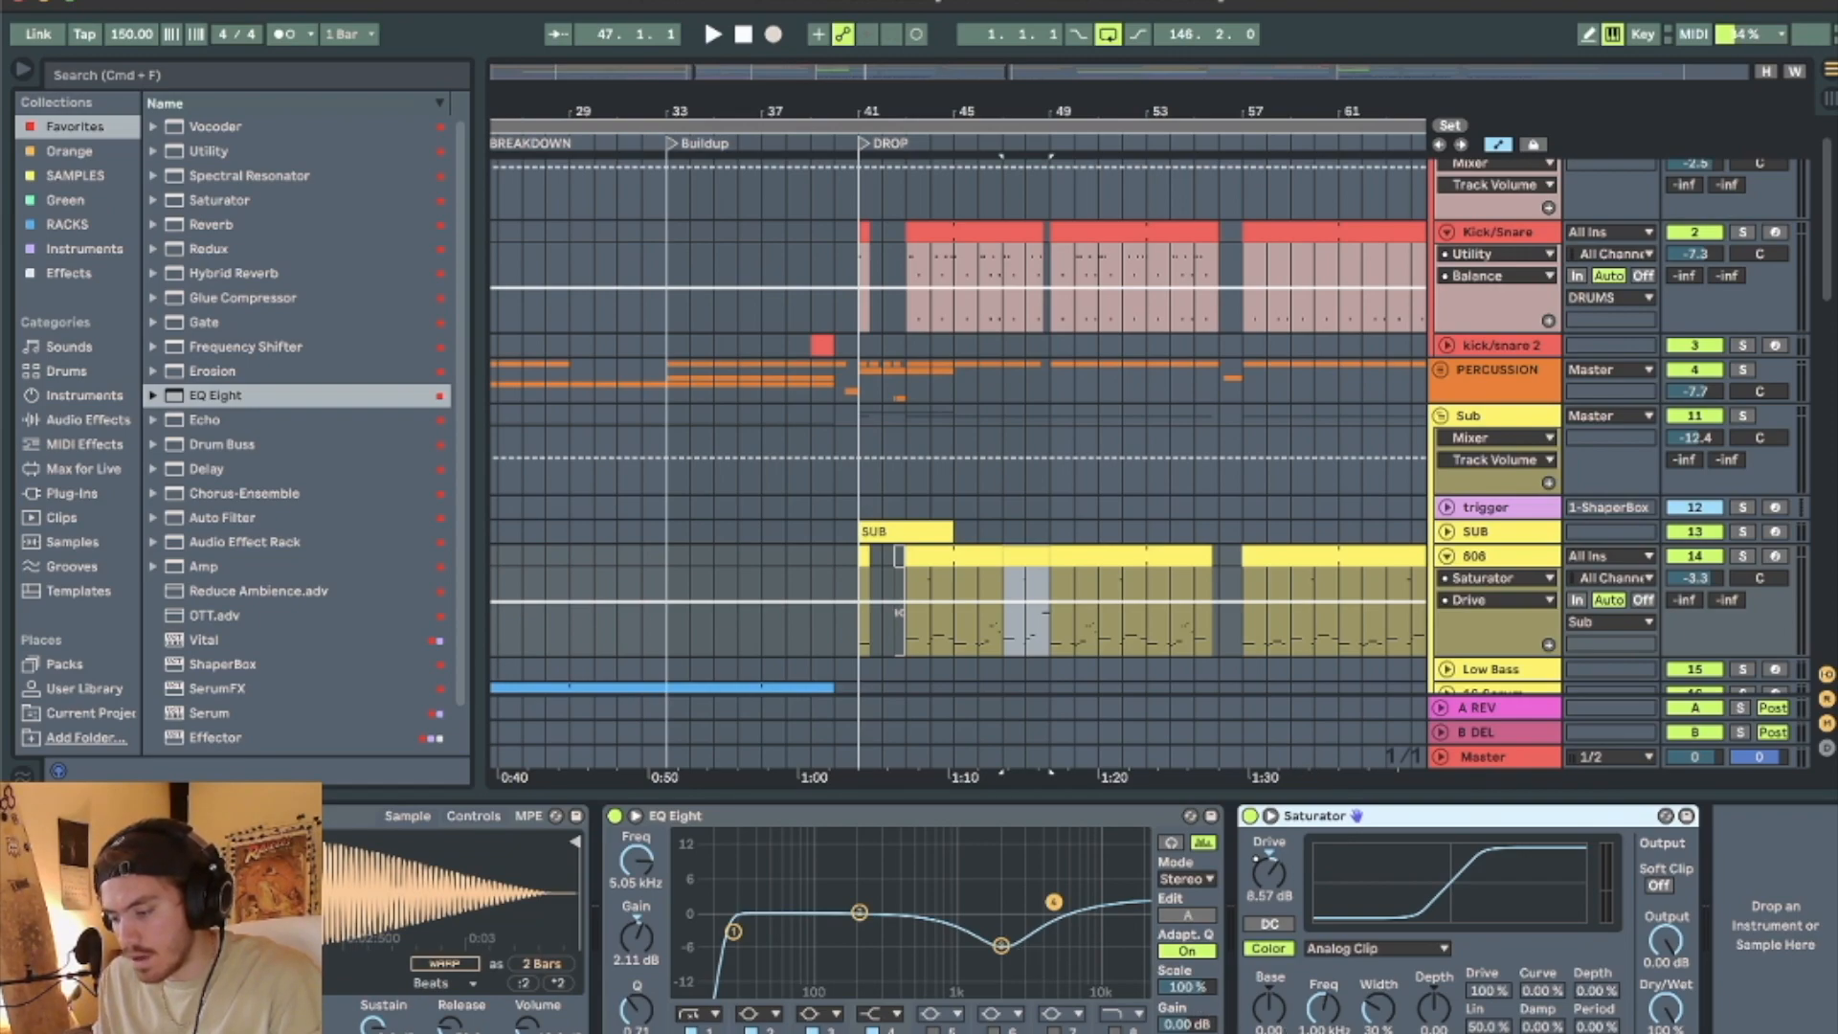
{"action": "left_click", "coordinate": [864, 829]}
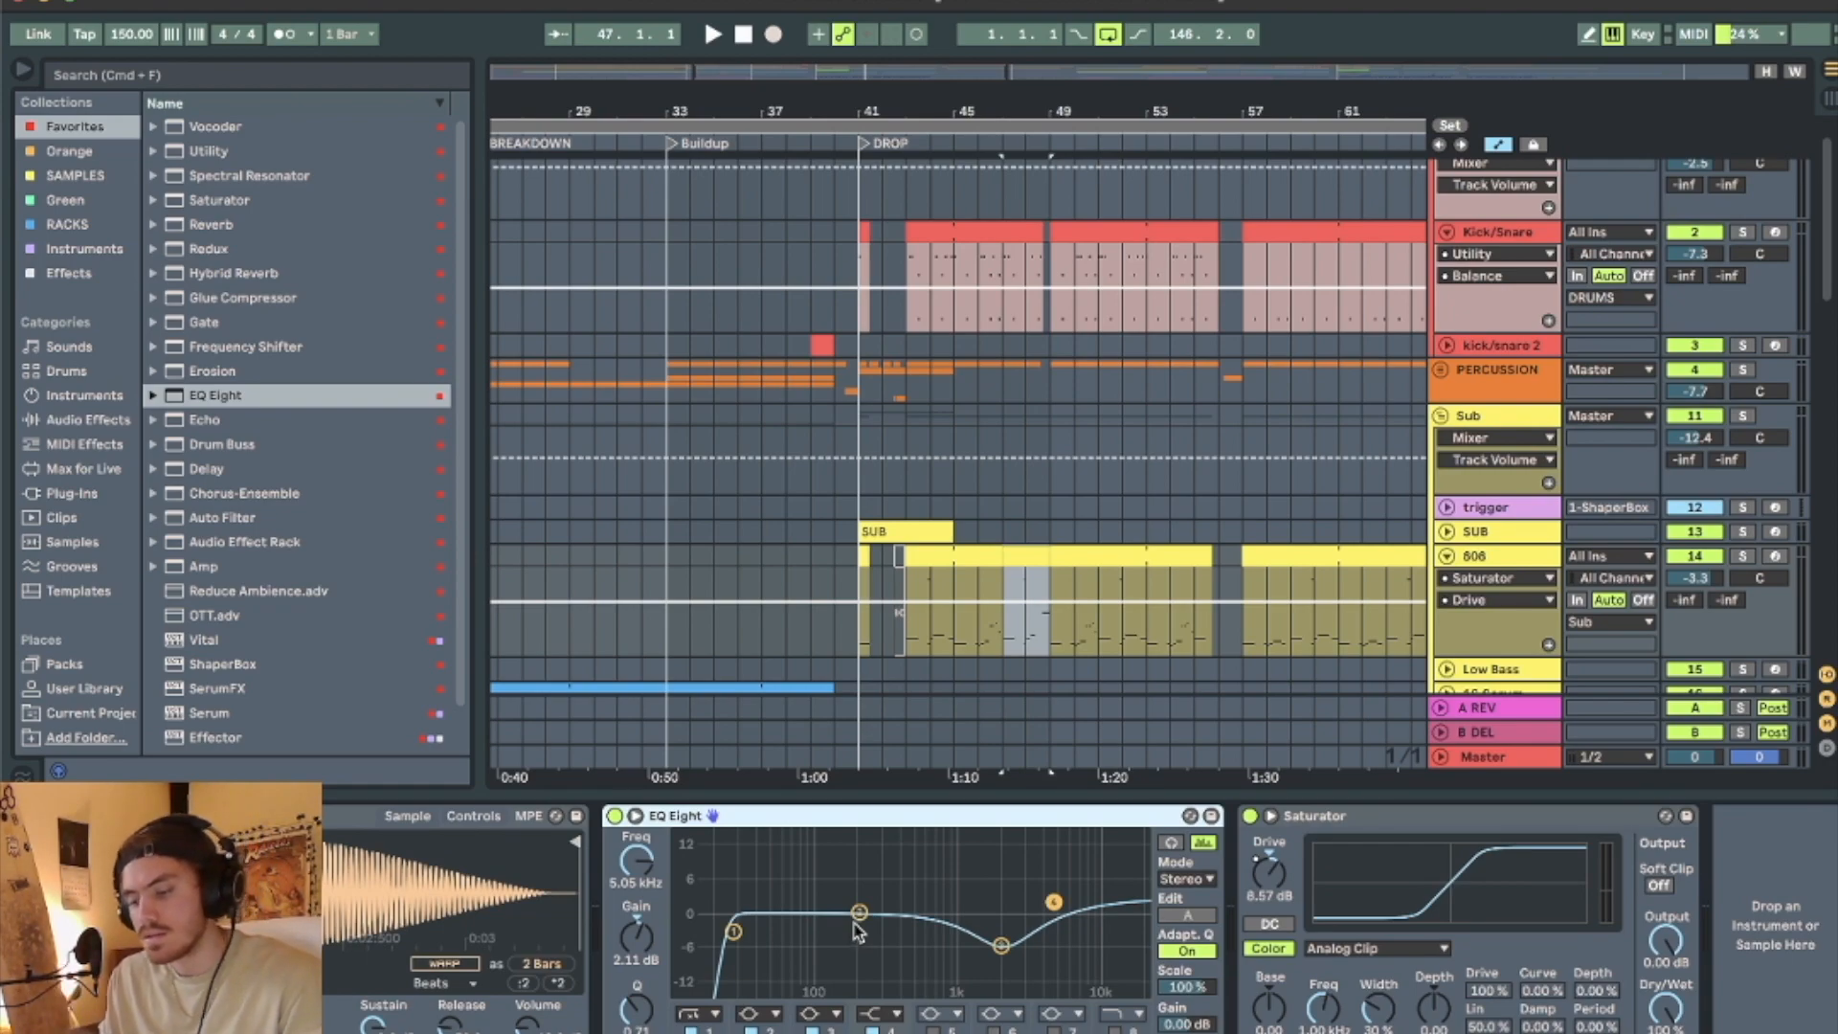
{"action": "left_click", "coordinate": [1422, 821]}
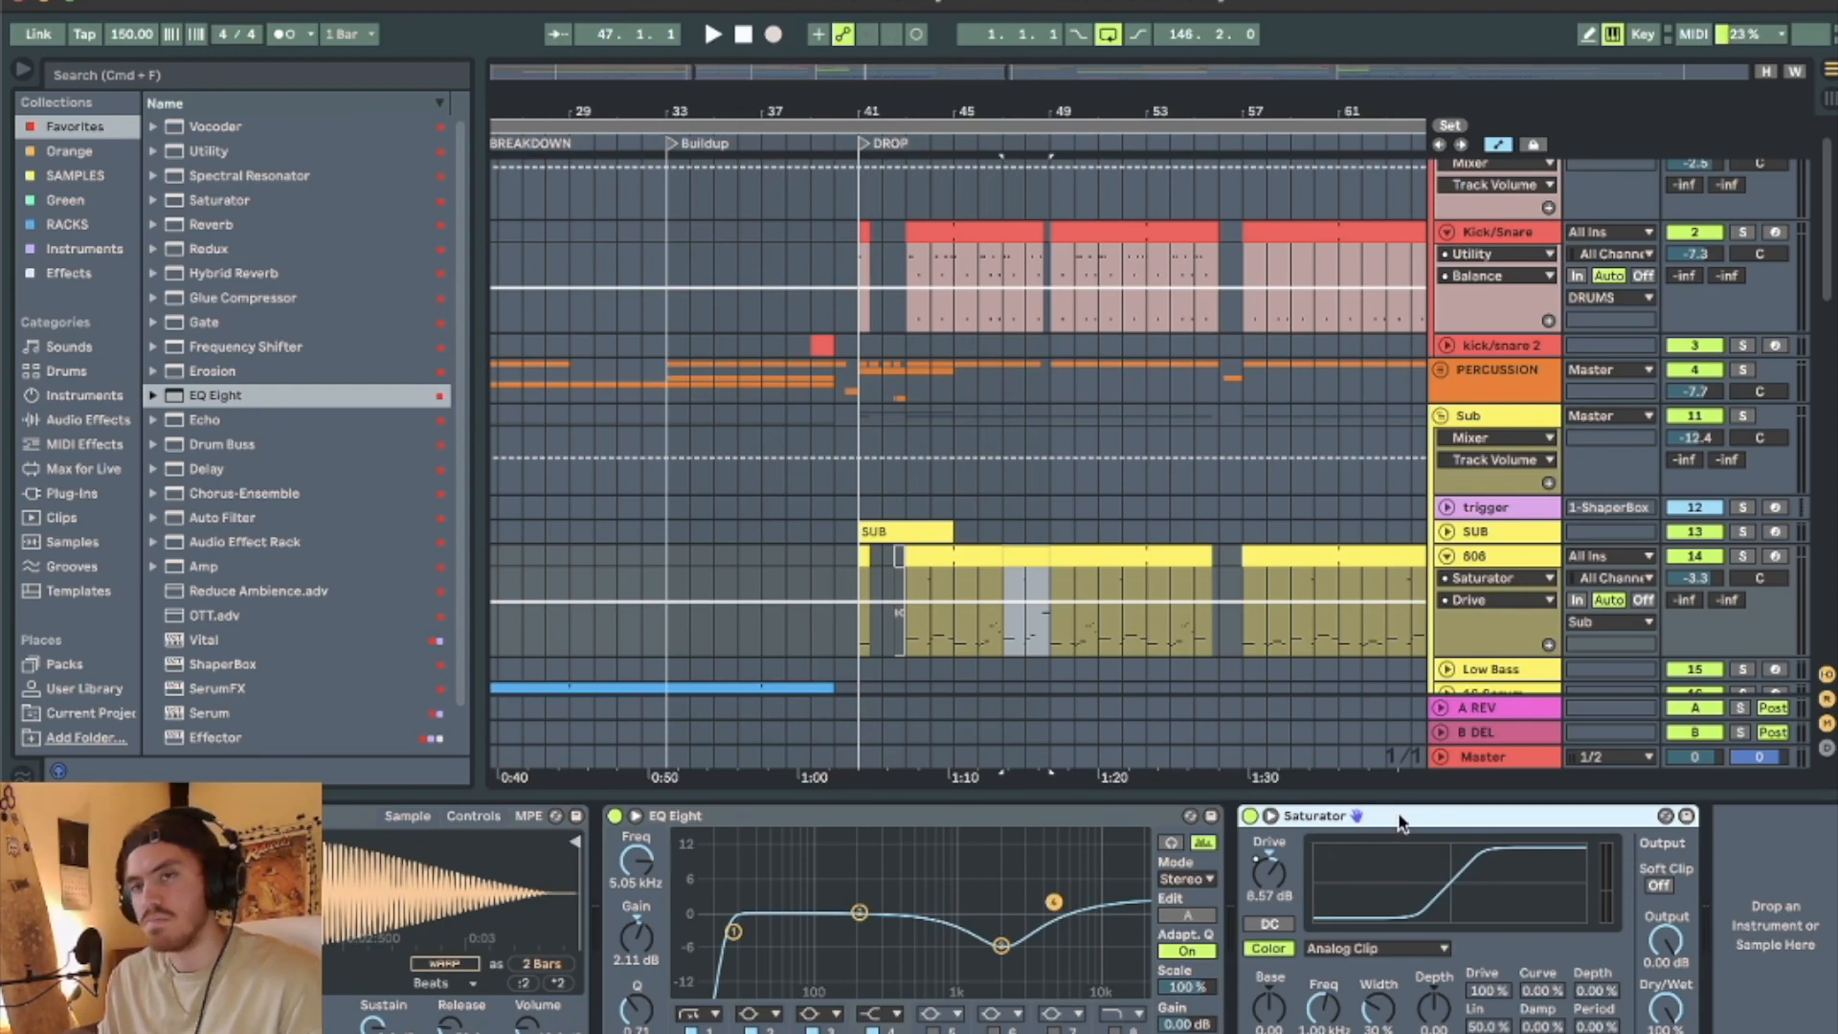
Set the 808's Saturator to Sinoid Fold with a Base of -7.43, auditioning the track from bar 43.
{"action": "left_click", "coordinate": [1342, 946]}
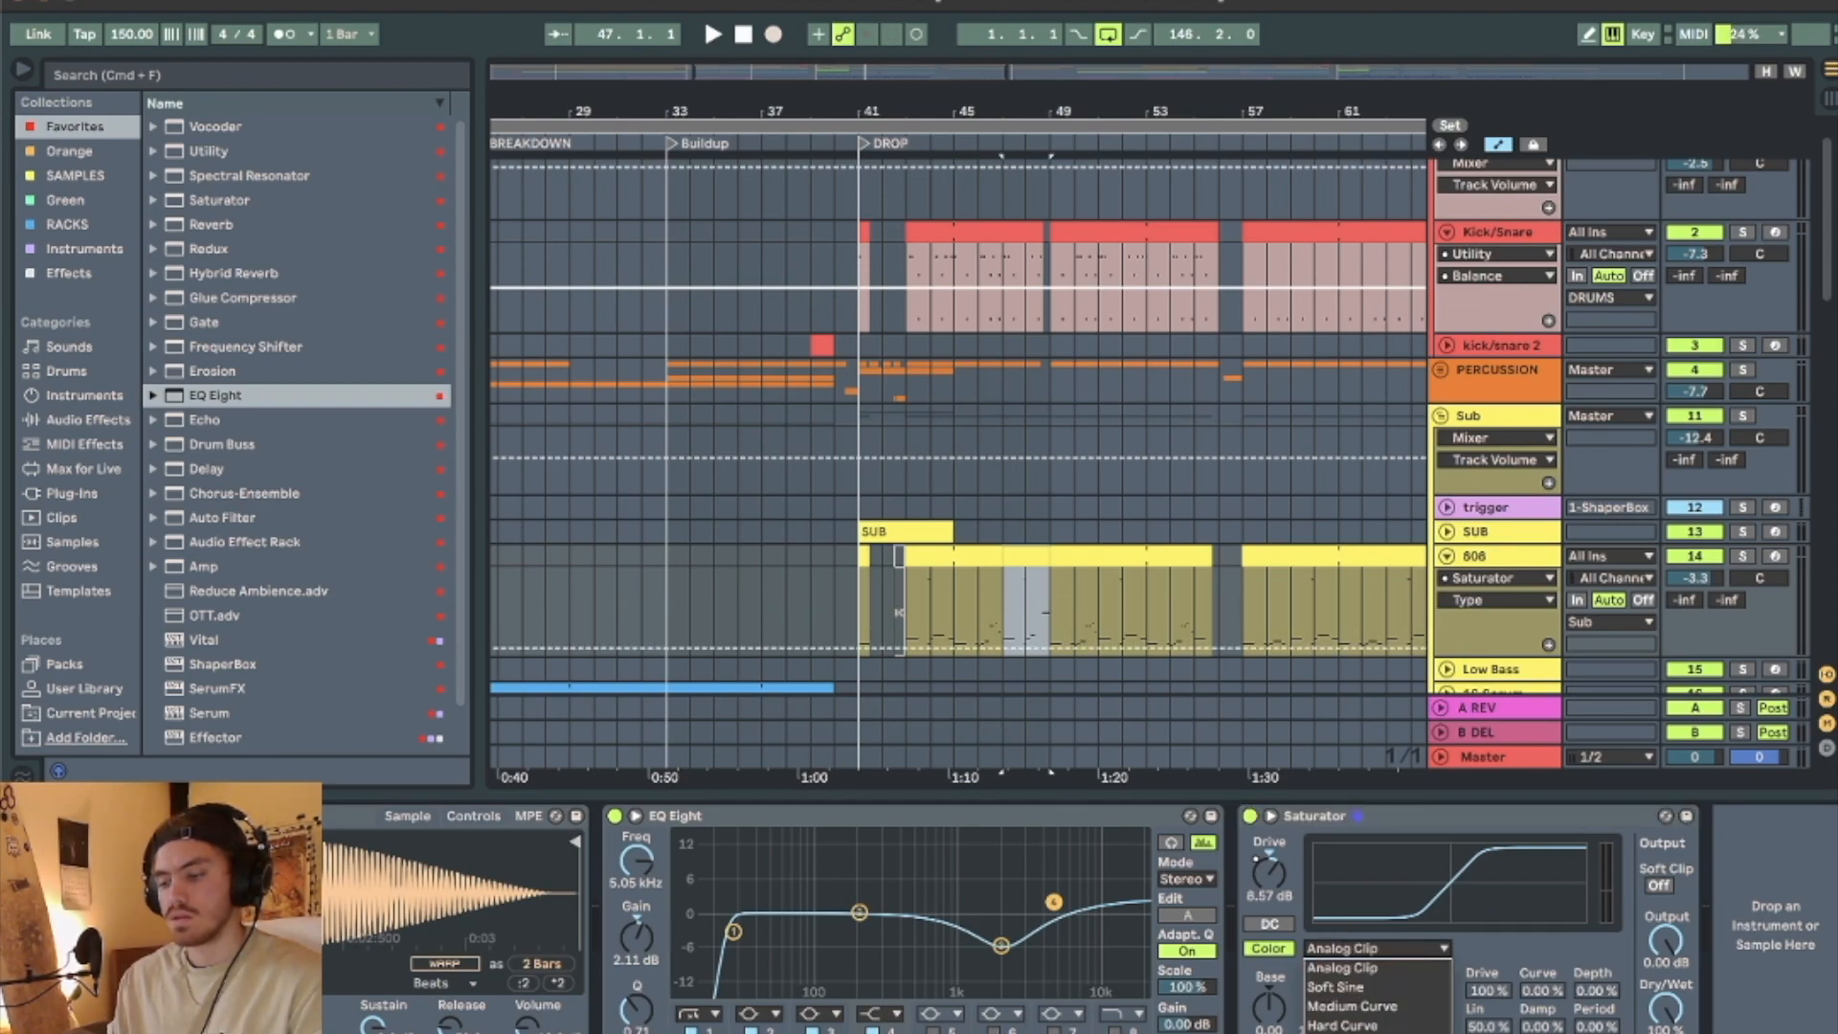
{"action": "left_click", "coordinate": [1355, 1012]}
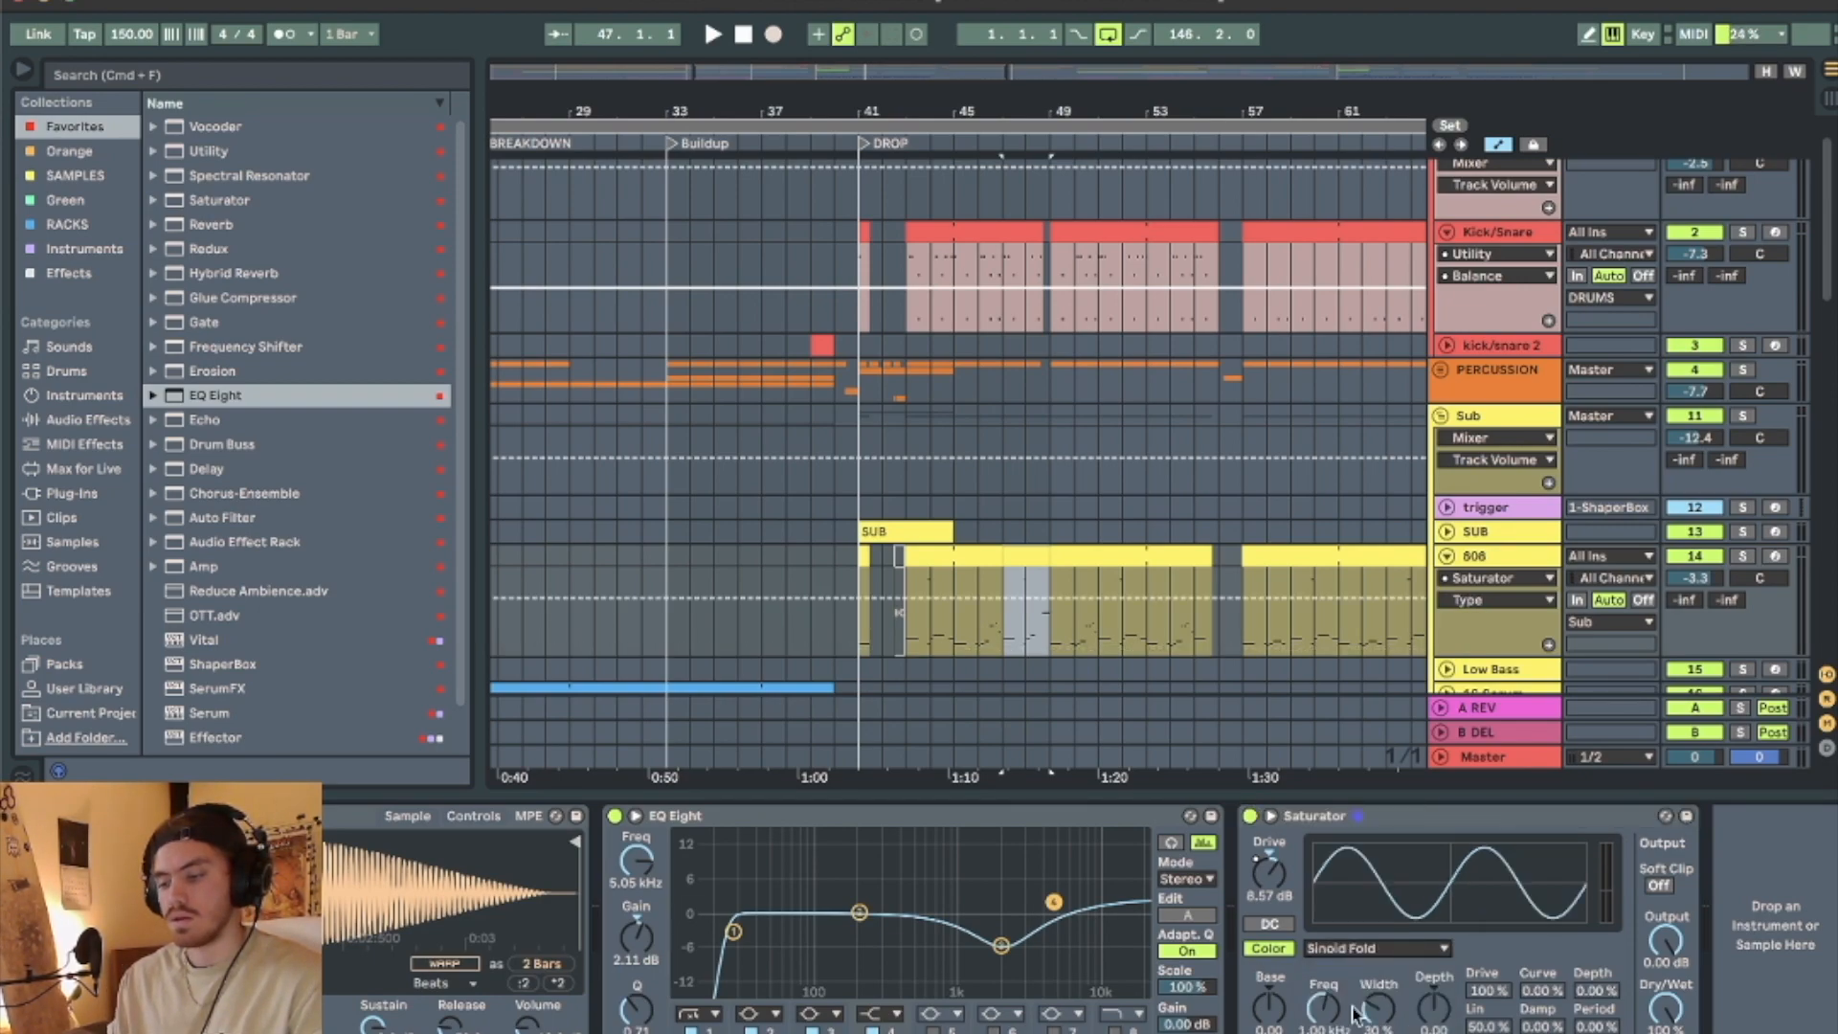
{"action": "left_click", "coordinate": [1743, 556]}
{"action": "left_click", "coordinate": [947, 558]}
{"action": "key", "text": "space"}
{"action": "mouse_move", "coordinate": [1270, 1008]}
{"action": "left_mouse_down"}
{"action": "mouse_move", "coordinate": [1269, 1033]}
{"action": "mouse_move", "coordinate": [1269, 1010]}
{"action": "left_mouse_up"}
{"action": "key", "text": "space"}
{"action": "key", "text": "space"}
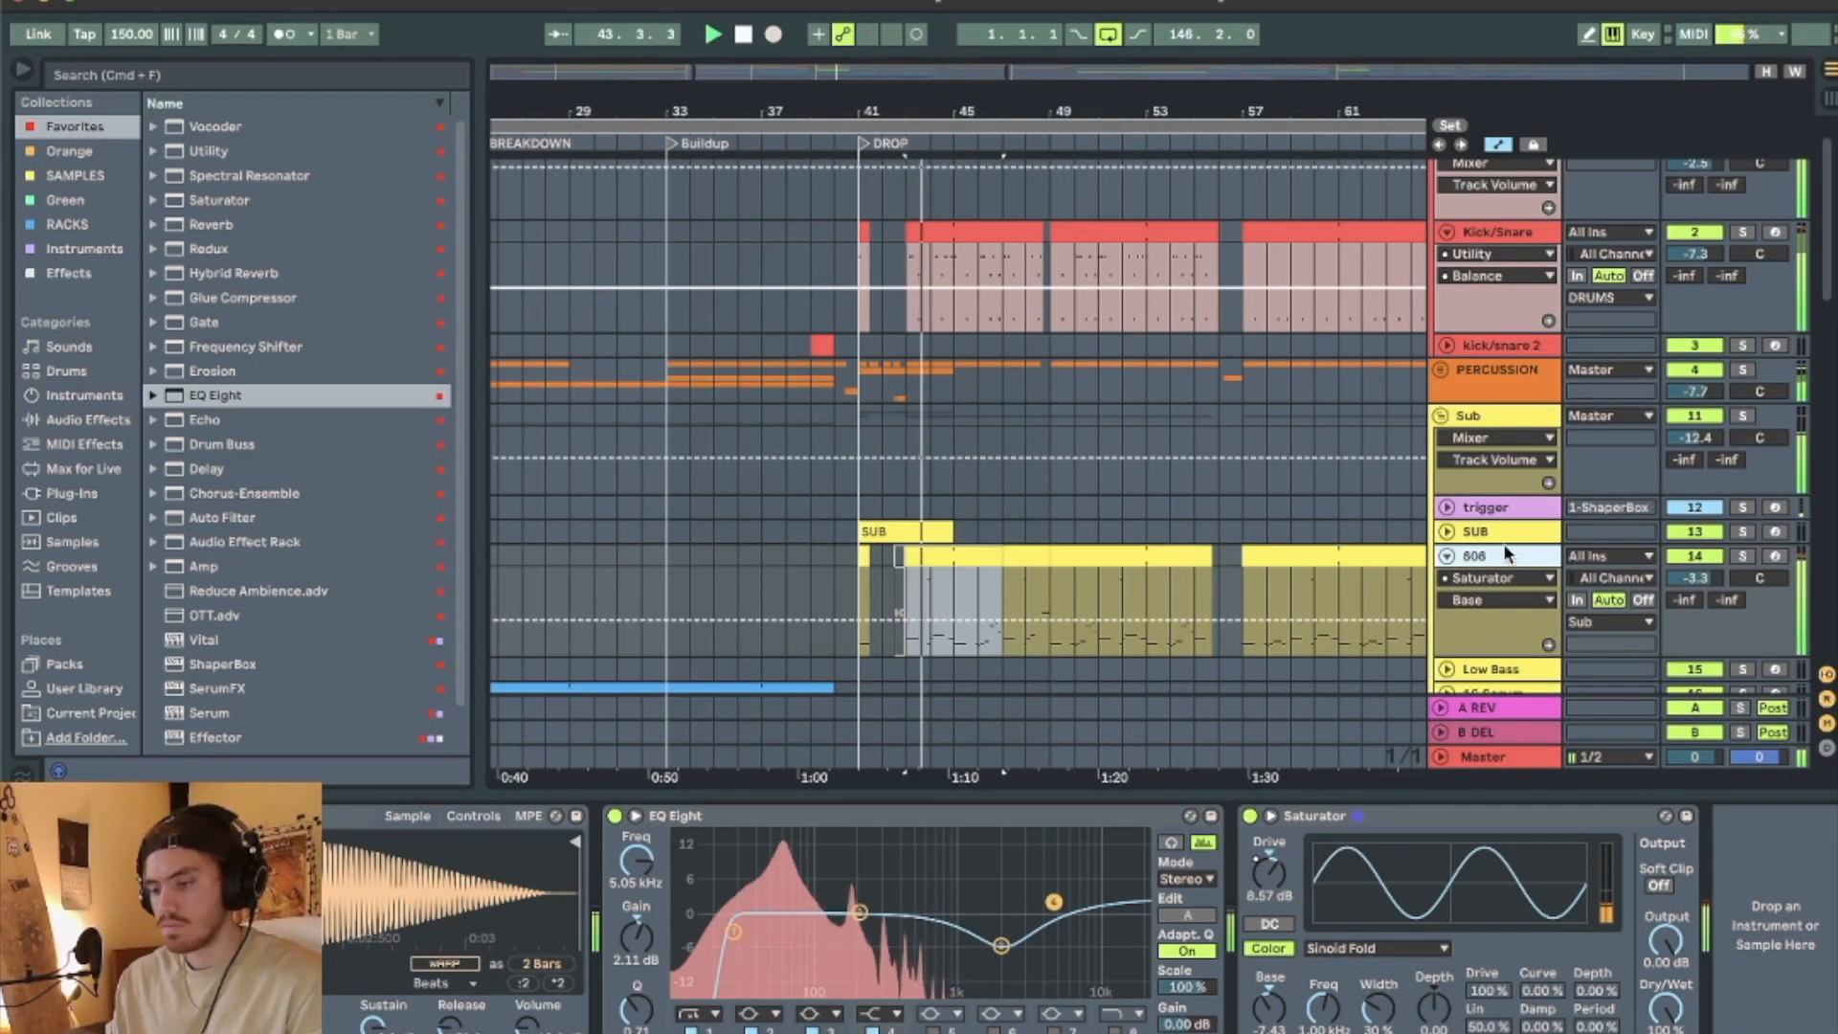
Solo the Kick/Snare track, bring up its device chain, and play its pattern from bar 43.
{"action": "scroll", "coordinate": [1512, 537], "scroll_direction": "up", "scroll_amount": 2}
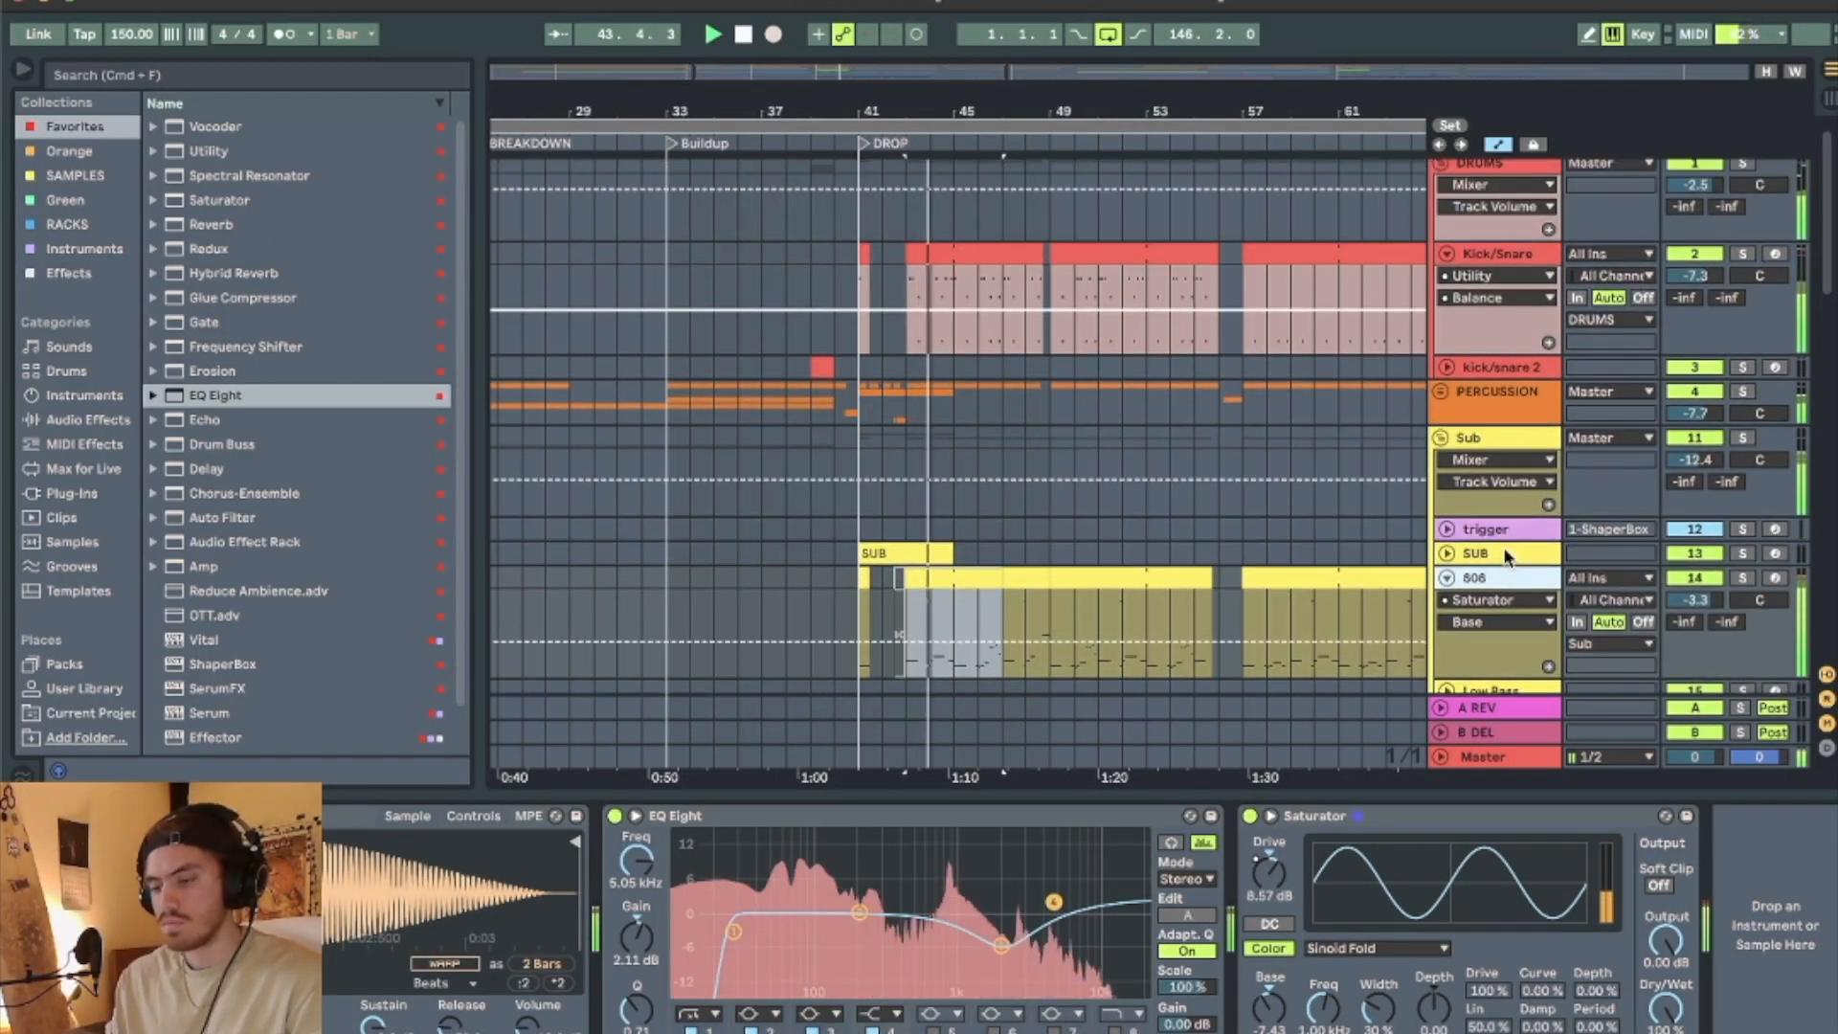
{"action": "left_click", "coordinate": [1742, 261]}
{"action": "left_click", "coordinate": [922, 265]}
{"action": "key", "text": "space"}
{"action": "key", "text": "space"}
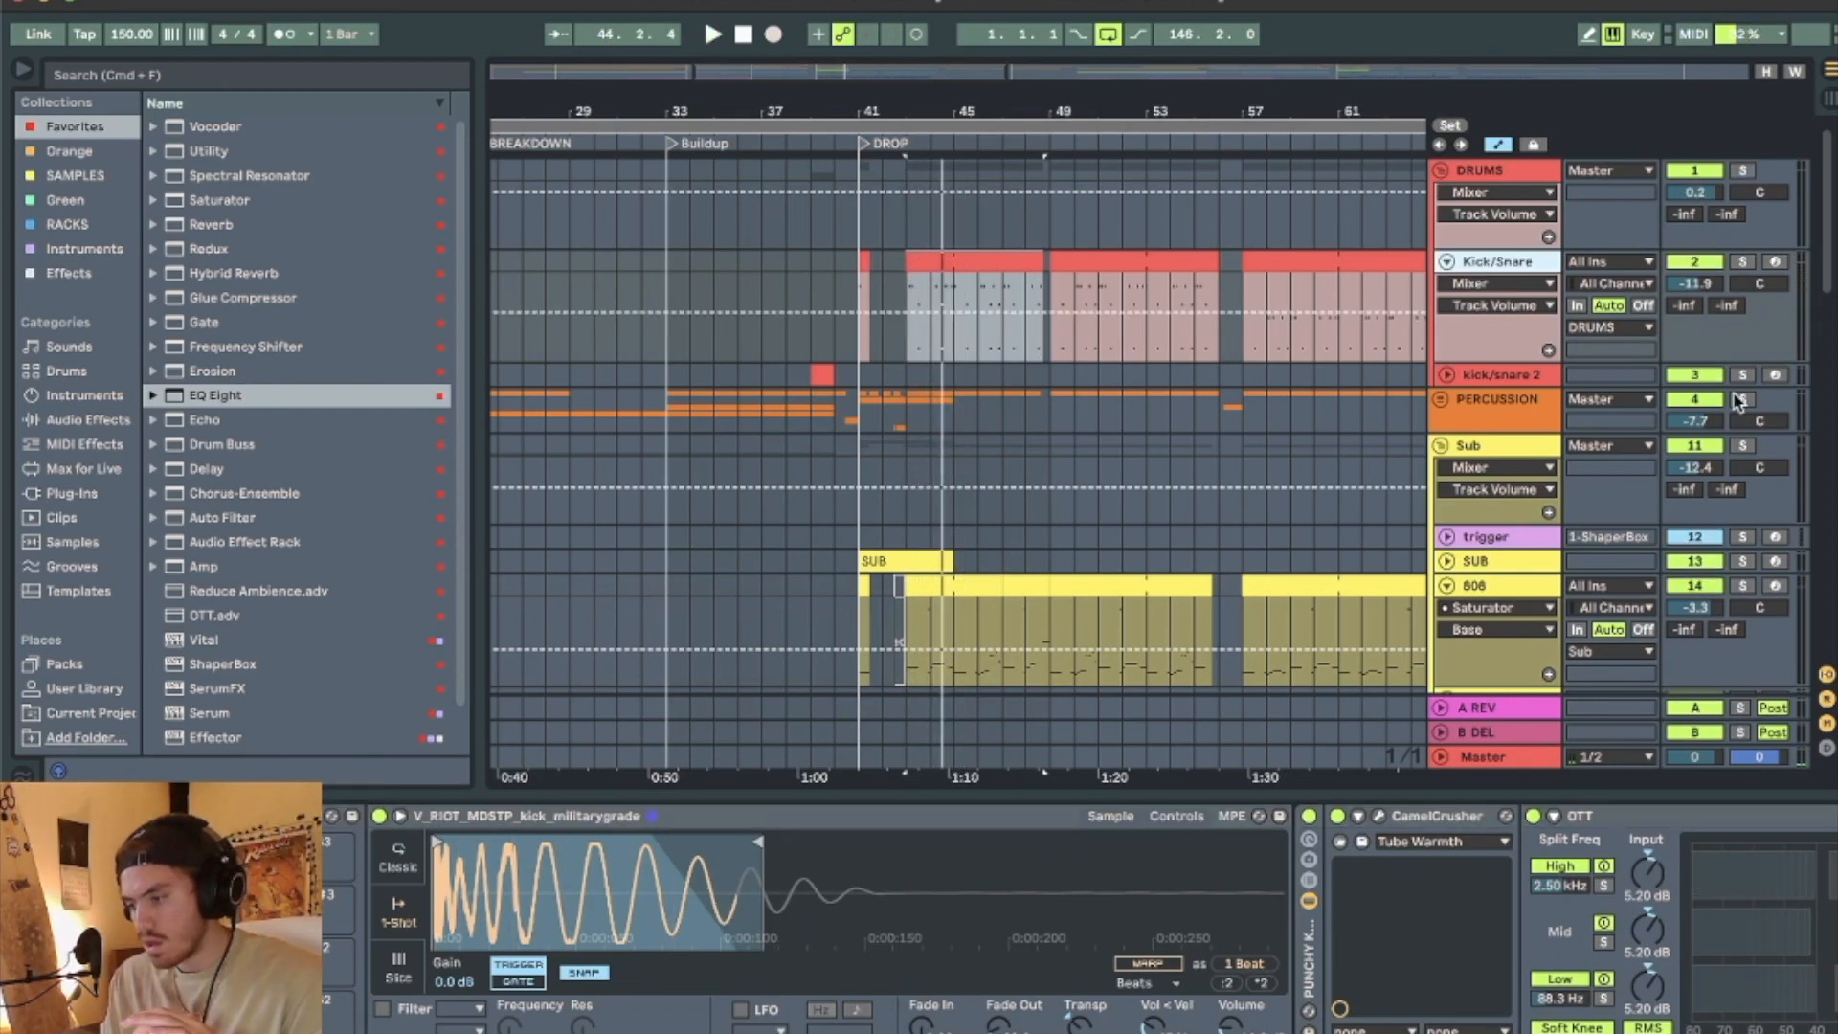
Solo and unfold the PERCUSSION group, play it from the drop, and unfold the Percussion track to show its notes.
{"action": "left_click", "coordinate": [1742, 400]}
{"action": "left_click", "coordinate": [1443, 401]}
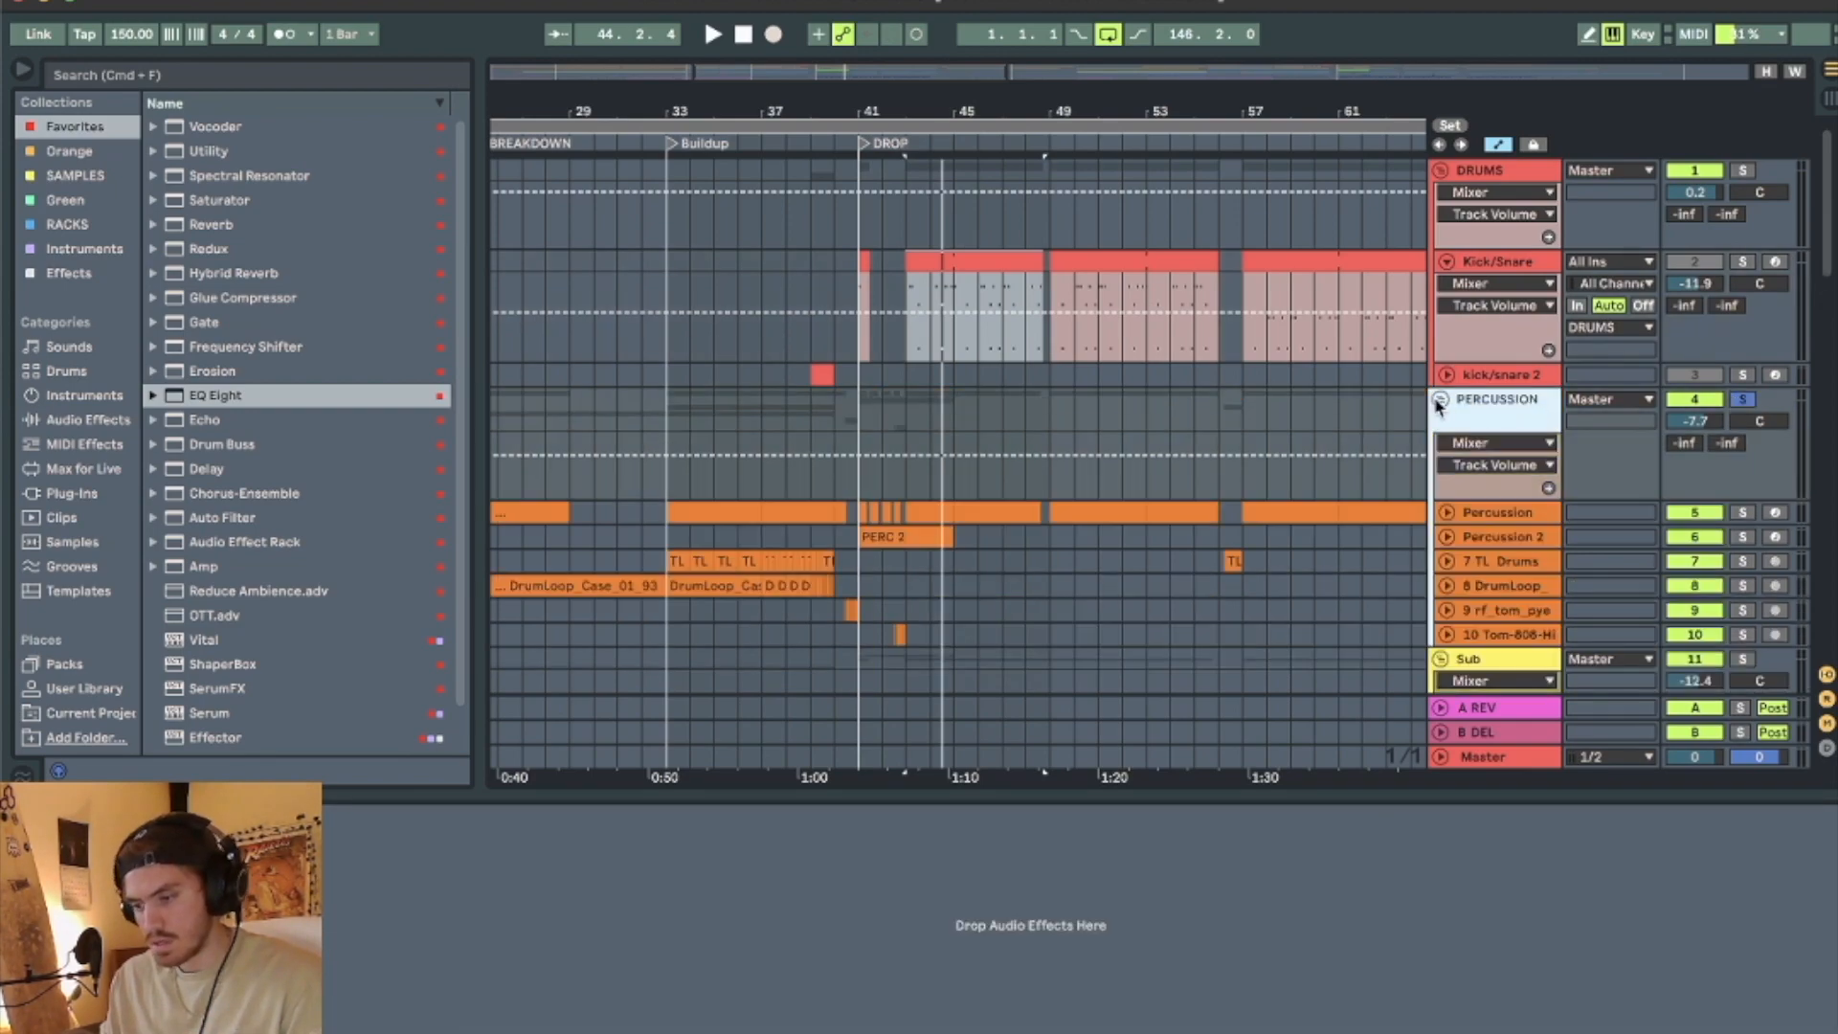
{"action": "left_click", "coordinate": [881, 521]}
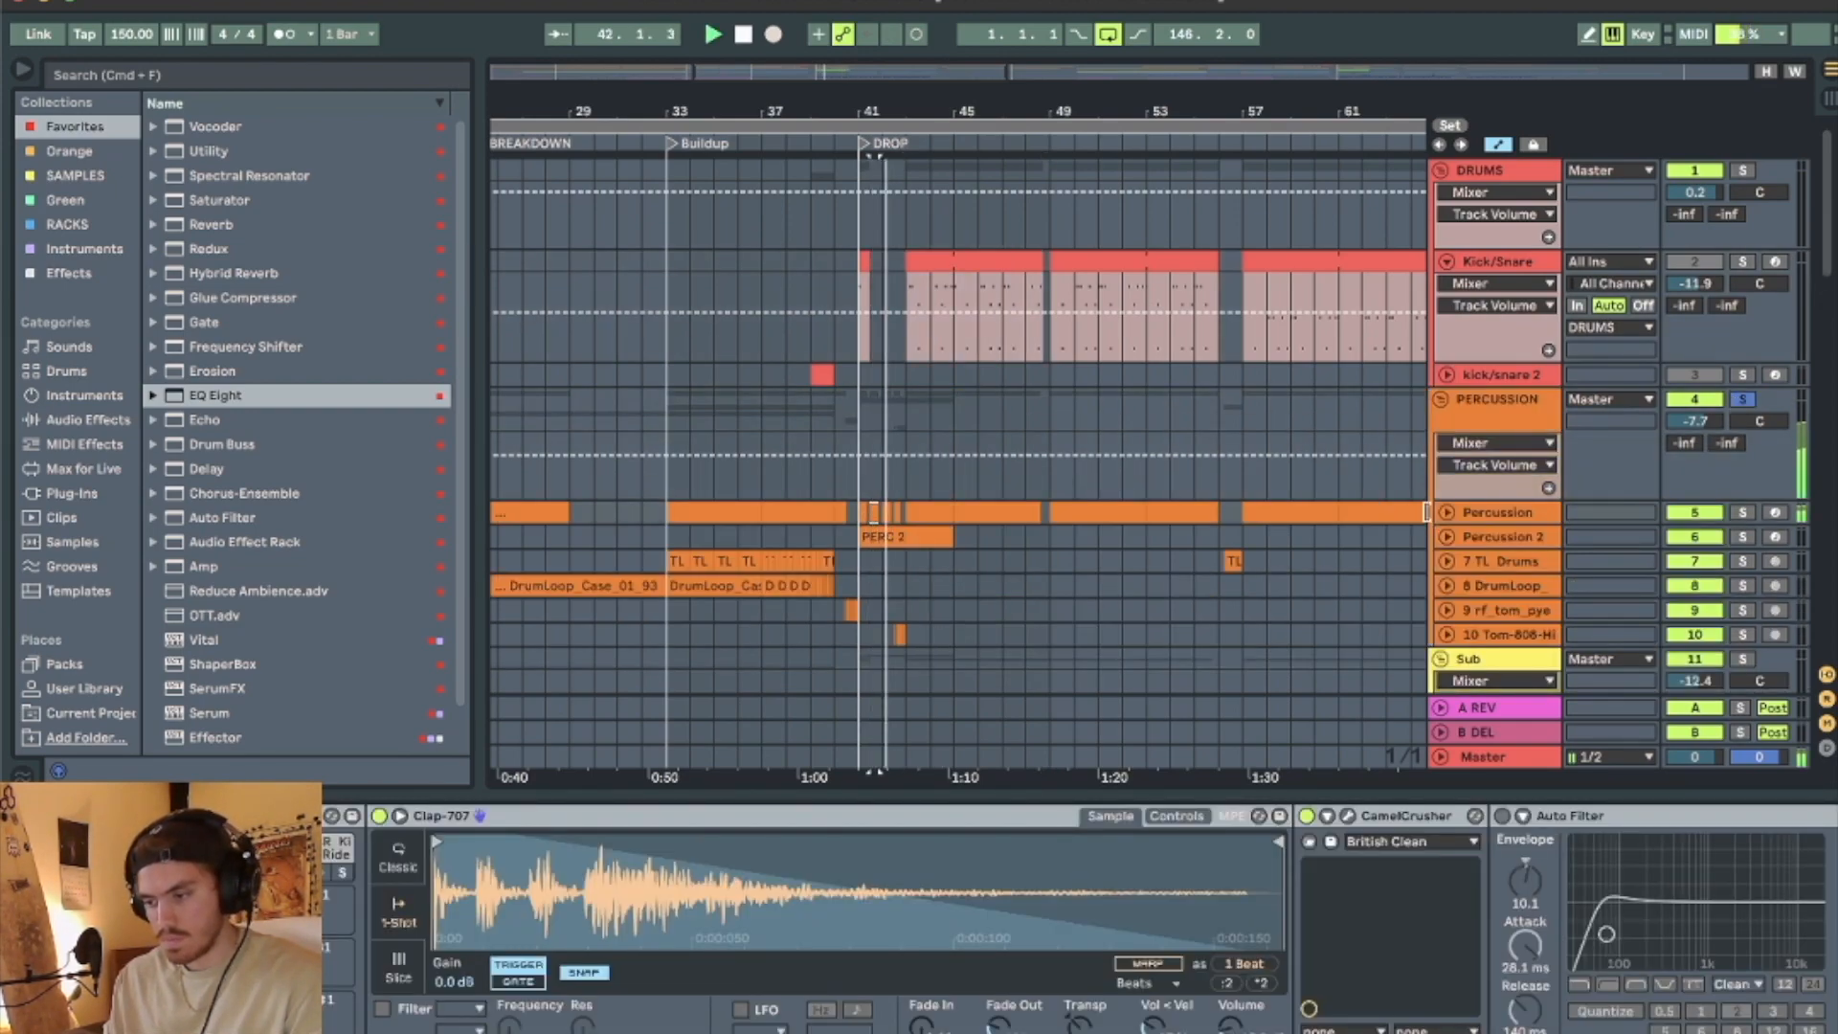
{"action": "left_click", "coordinate": [1448, 519]}
{"action": "left_click_drag", "start_coordinate": [957, 536], "coordinate": [1039, 536]}
{"action": "scroll", "coordinate": [975, 531], "scroll_direction": "down", "scroll_amount": 3}
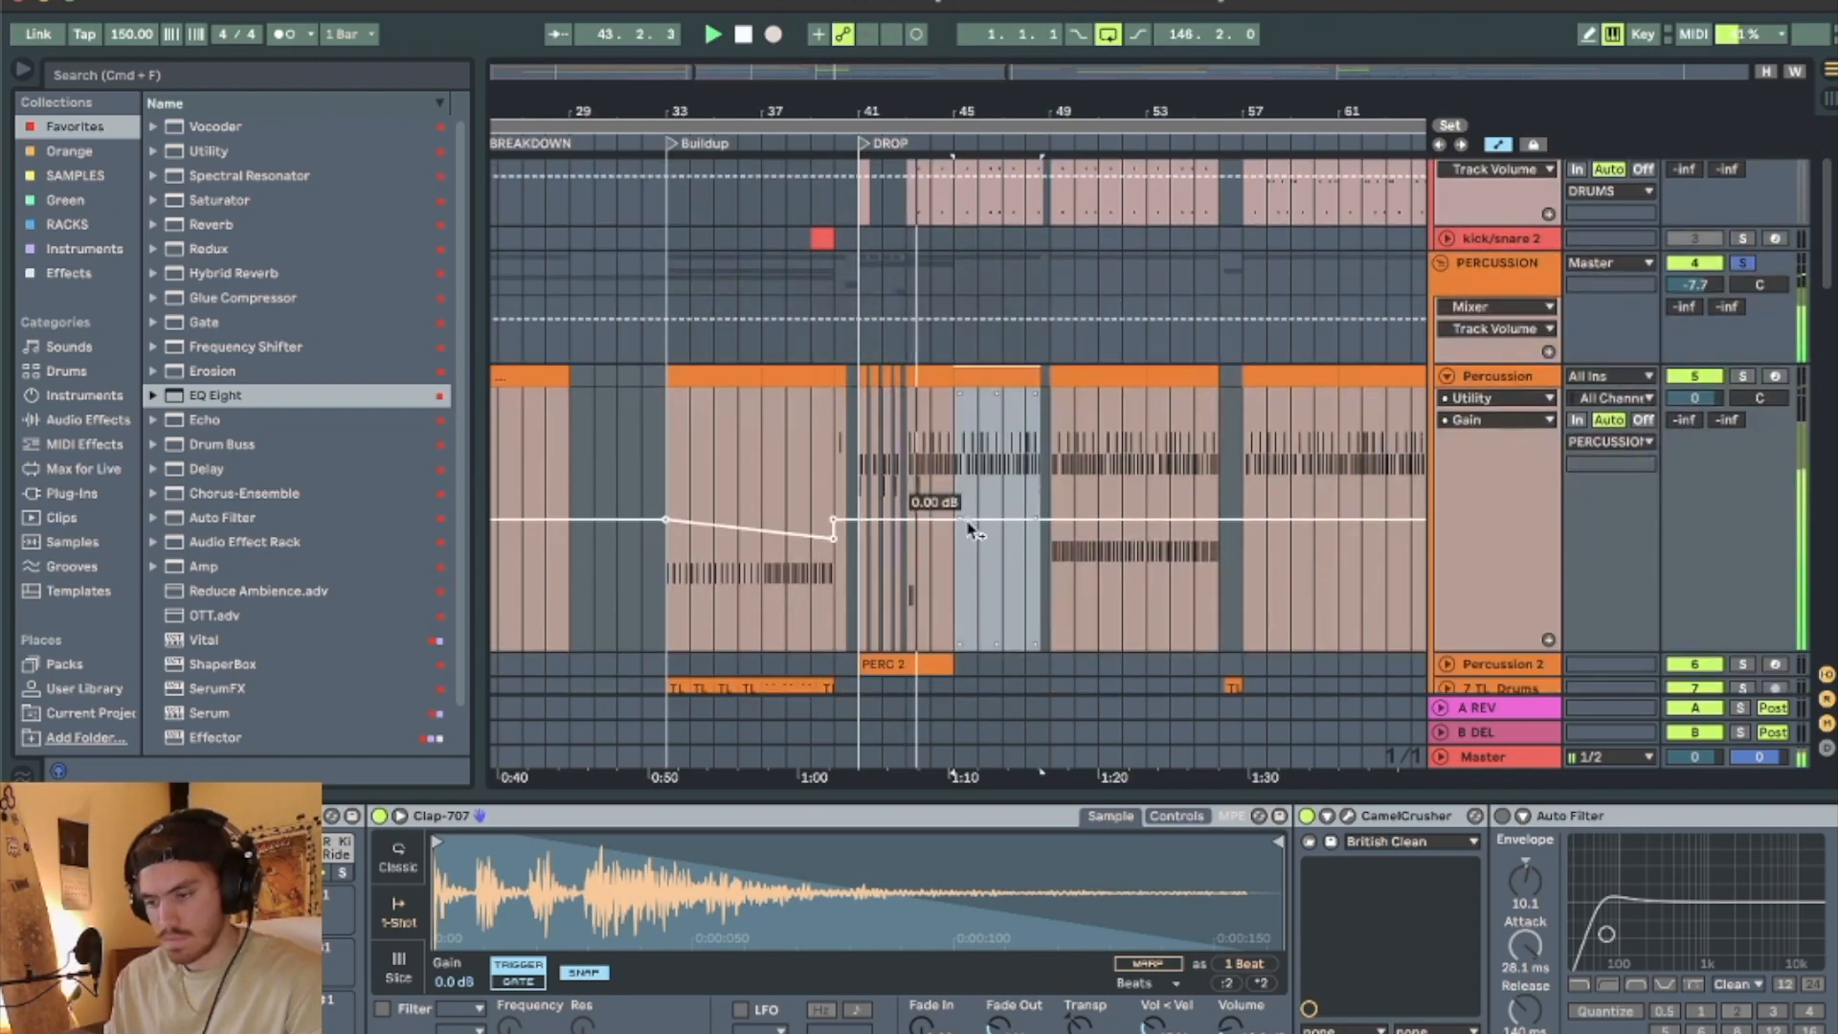
Examine the Percussion track's note pattern and play the short chopped clips just before bar 43.
{"action": "scroll", "coordinate": [903, 204], "scroll_direction": "up", "scroll_amount": 5}
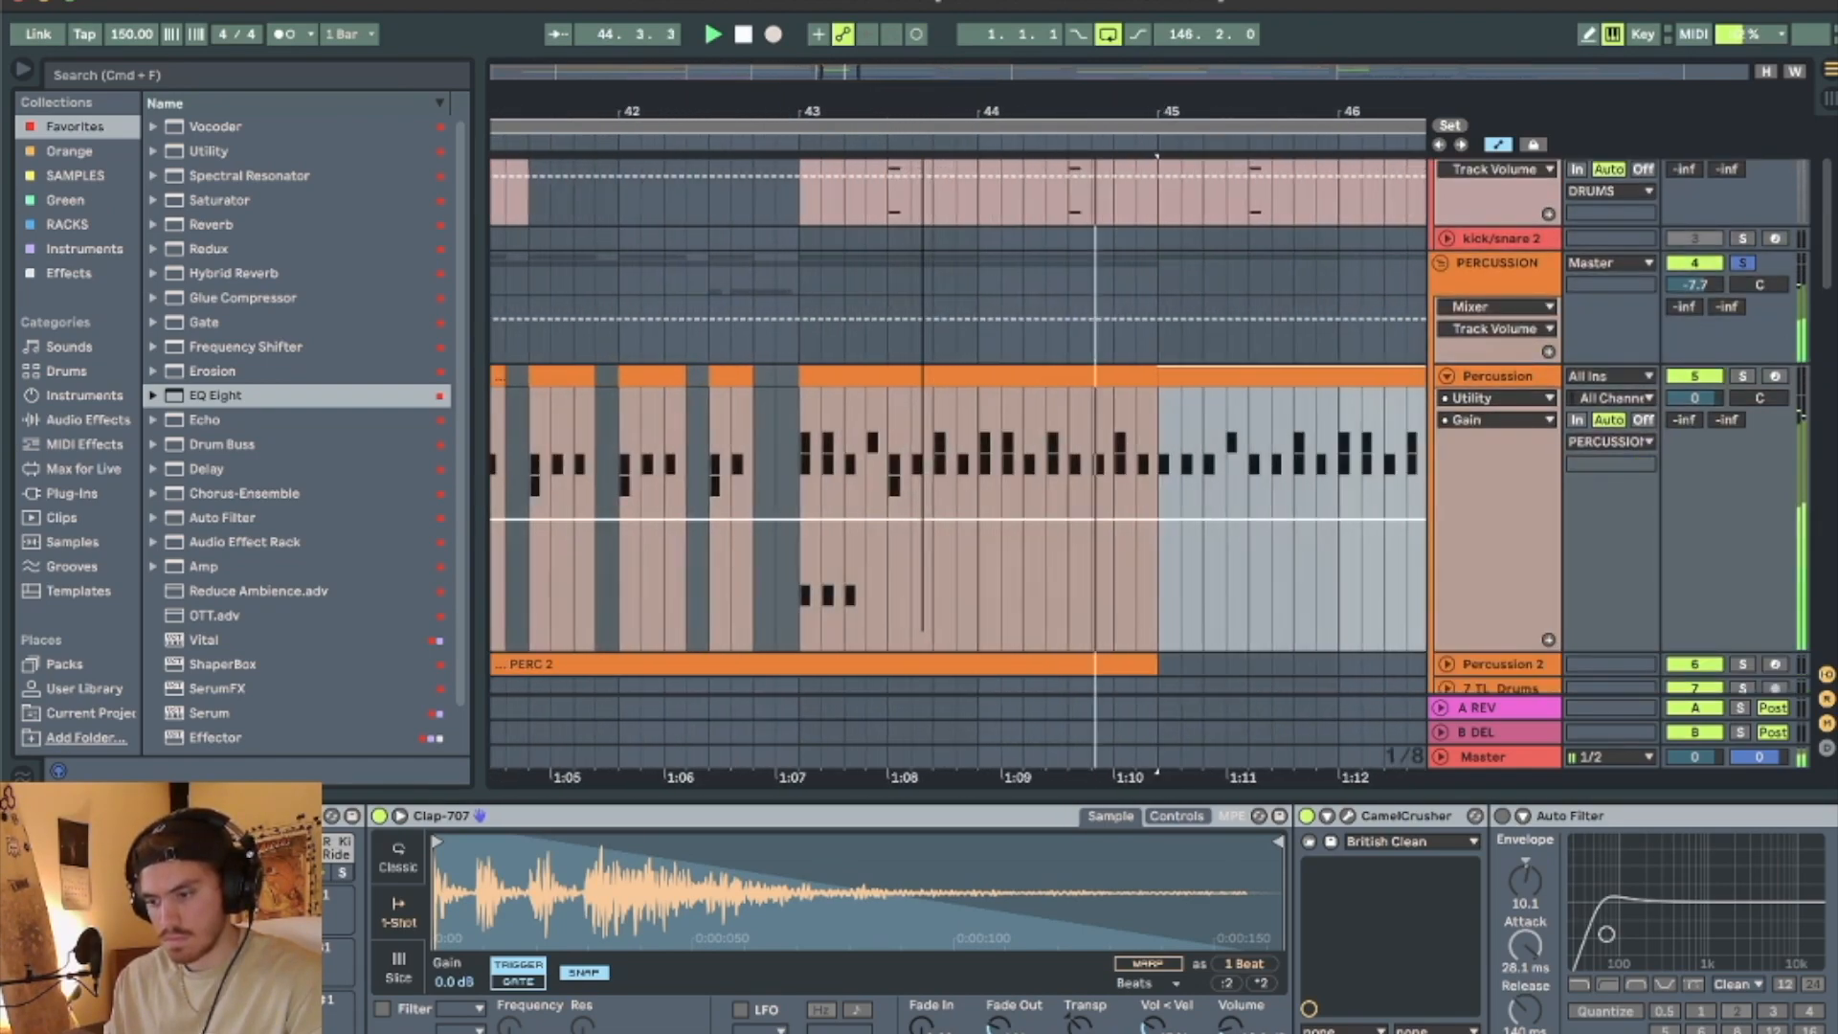
{"action": "scroll", "coordinate": [919, 388], "scroll_direction": "down", "scroll_amount": 1}
{"action": "left_click", "coordinate": [904, 383]}
{"action": "left_click", "coordinate": [864, 376]}
{"action": "left_click", "coordinate": [819, 374]}
{"action": "scroll", "coordinate": [819, 374], "scroll_direction": "down", "scroll_amount": 3}
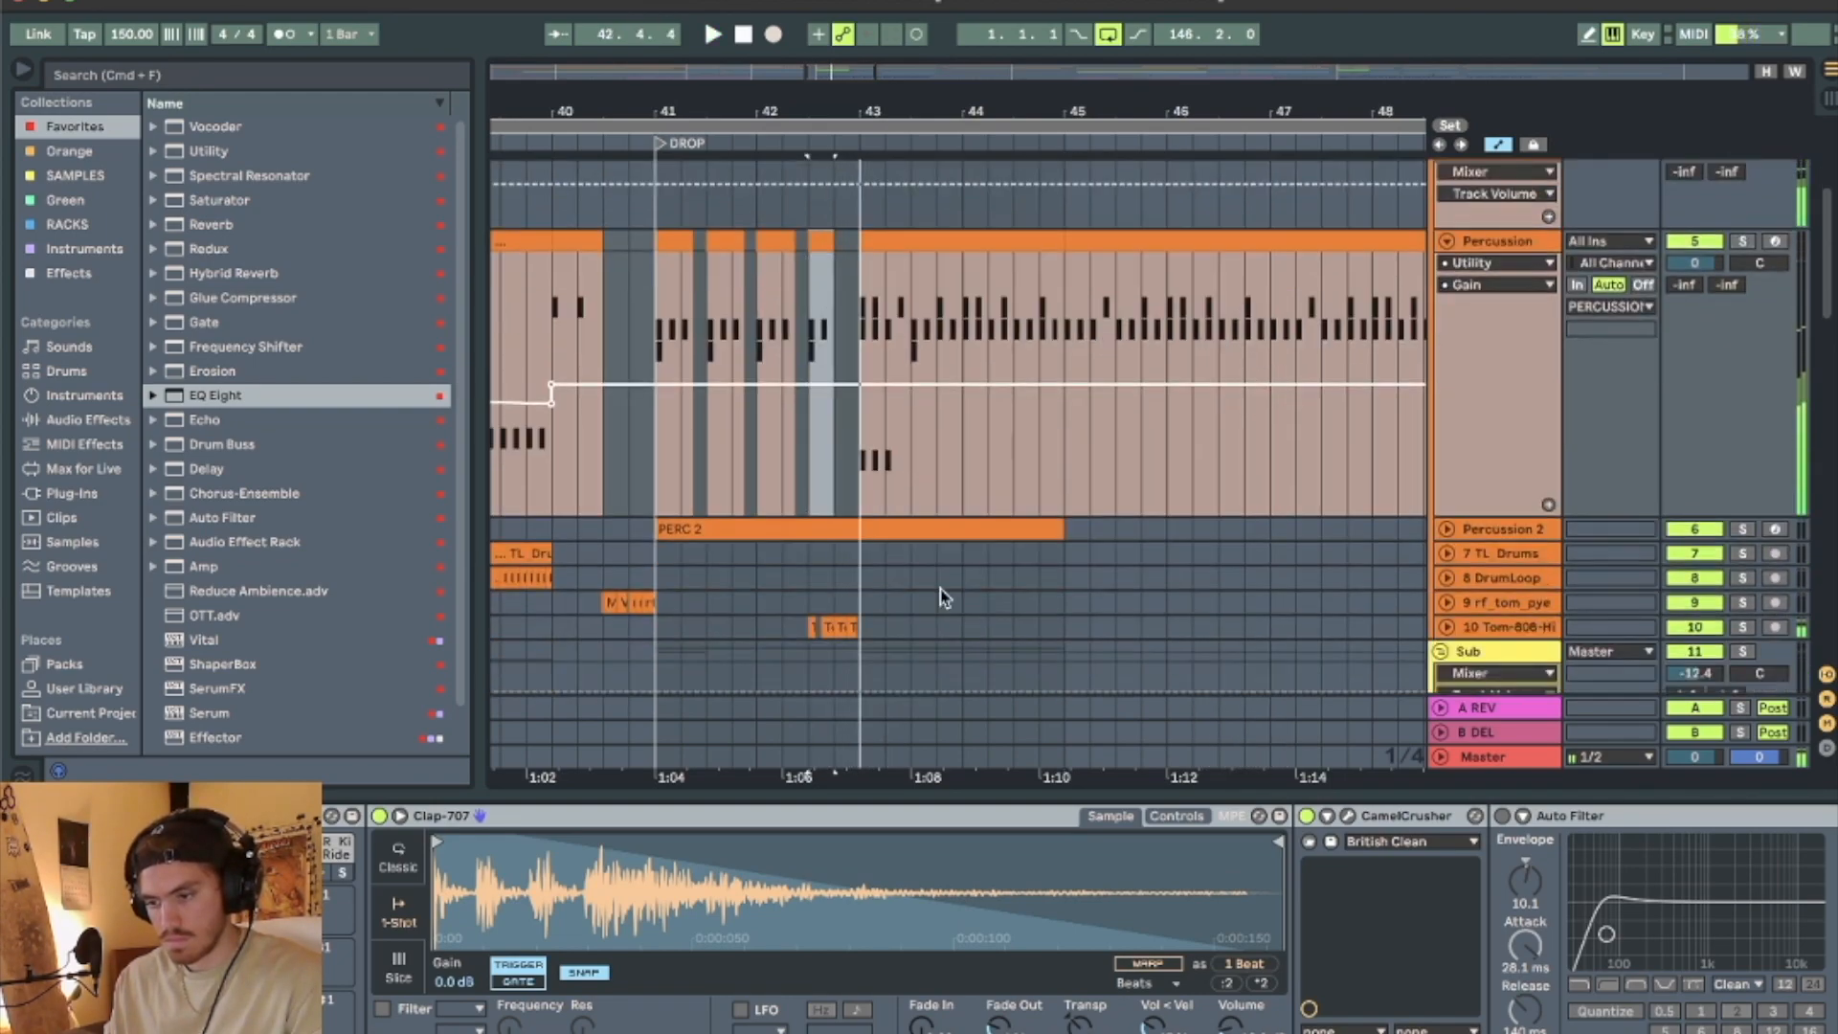
Unfold the Tom-808 track, audition its hits just before bar 43, and bring up its device chain.
{"action": "left_click", "coordinate": [1448, 627]}
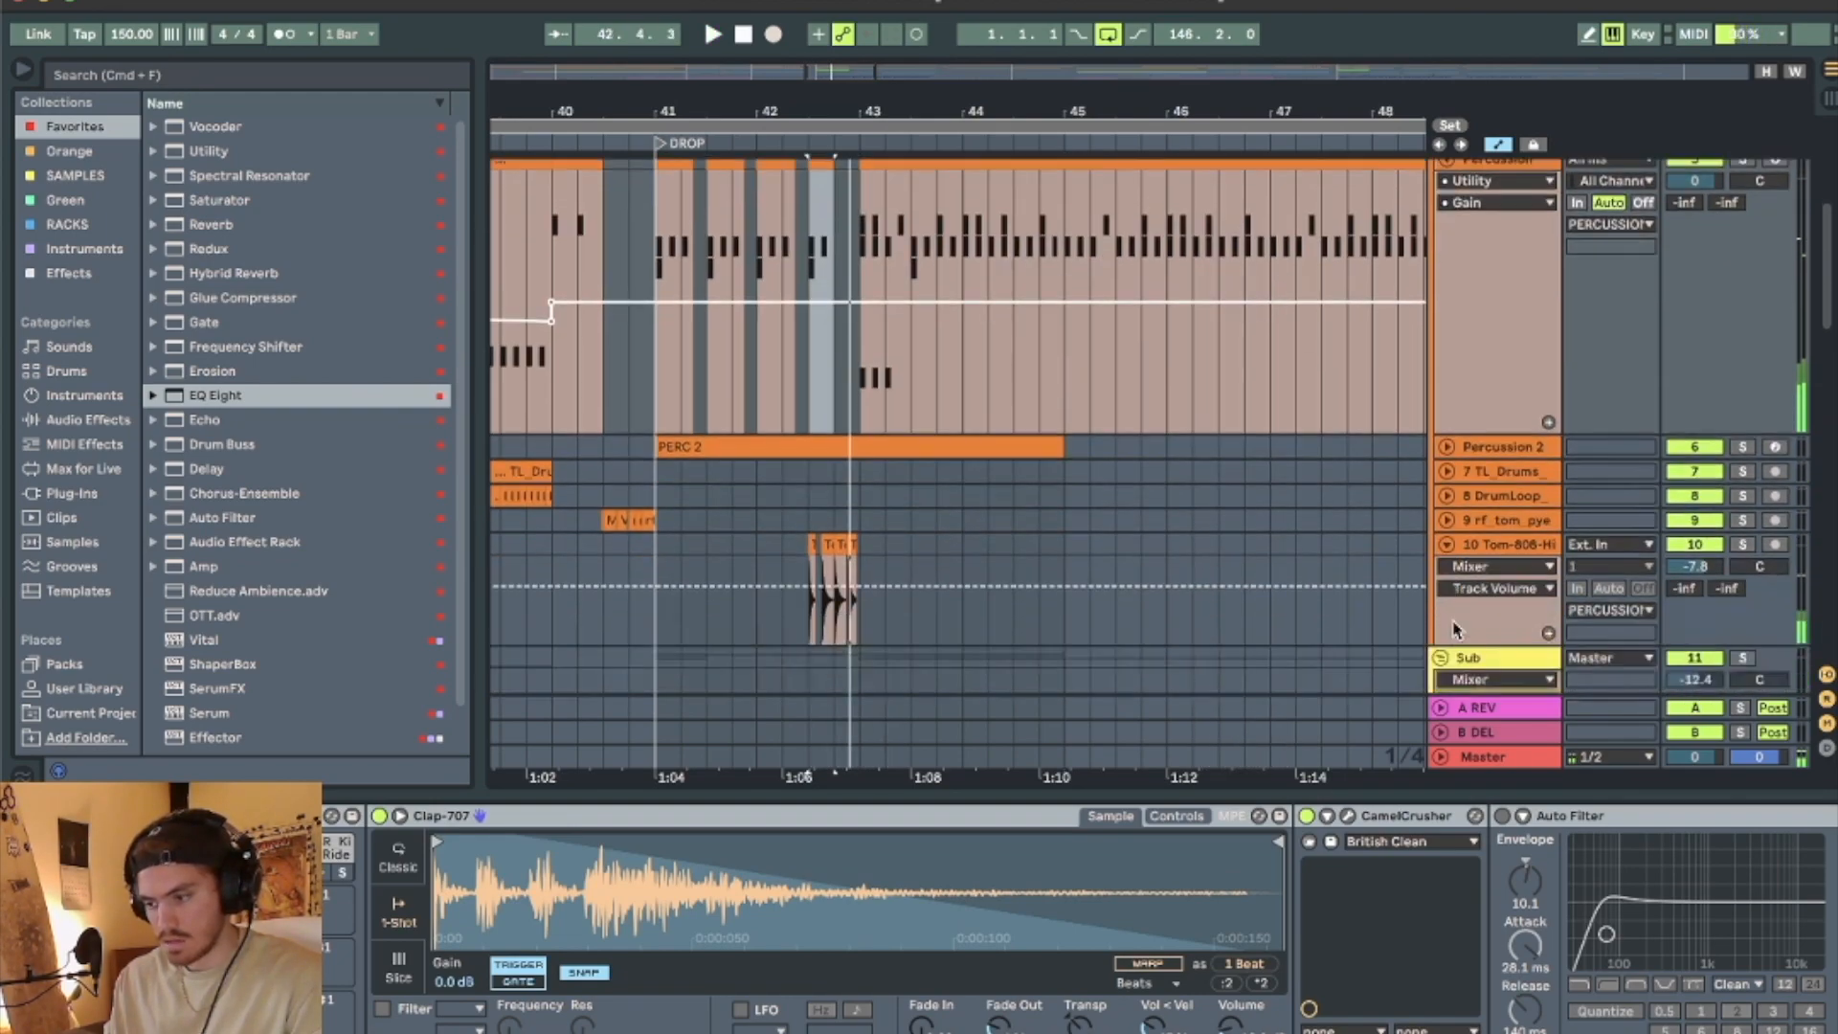
{"action": "left_click", "coordinate": [1748, 552]}
{"action": "key", "text": "space"}
{"action": "key", "text": "space"}
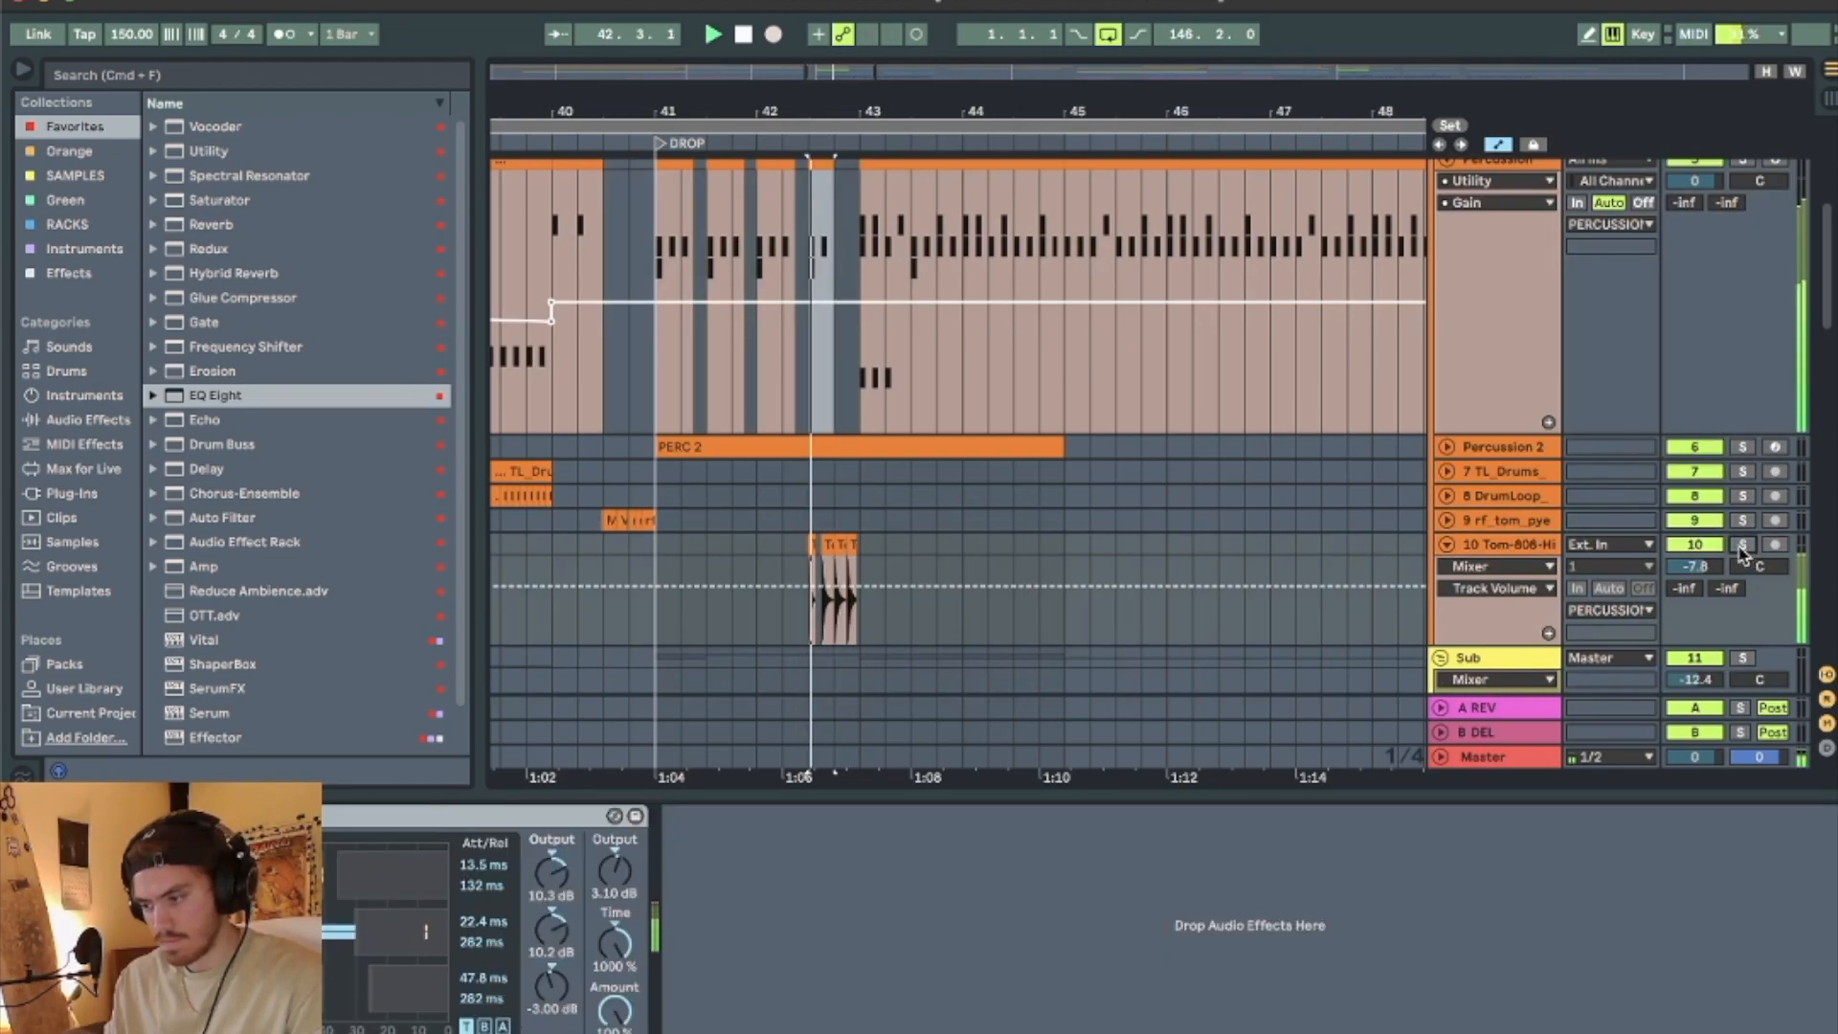
{"action": "left_click", "coordinate": [1522, 546]}
Raise the Tom-808 track's volume to -3.9 dB while replaying its hits, and fold the track.
{"action": "key", "text": "space"}
{"action": "key", "text": "space"}
{"action": "left_click_drag", "start_coordinate": [1693, 566], "coordinate": [1692, 544]}
{"action": "key", "text": "space"}
{"action": "key", "text": "space"}
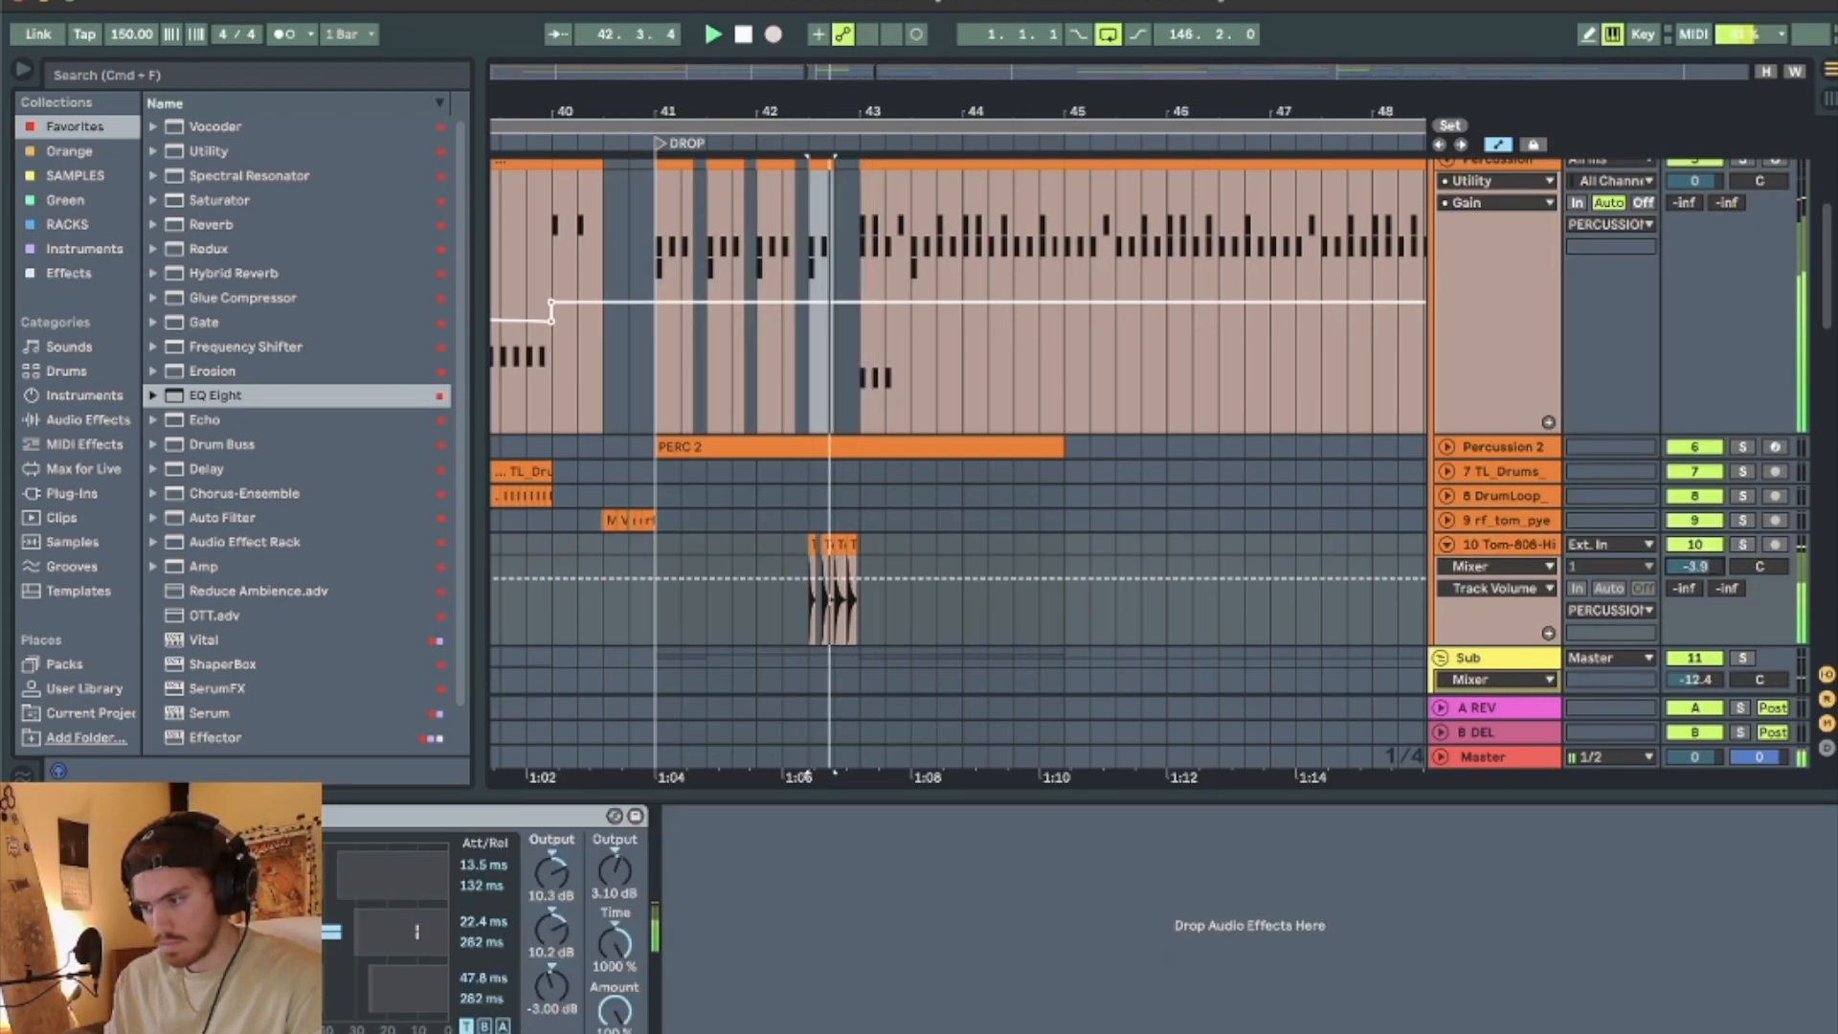
{"action": "left_click", "coordinate": [1446, 544]}
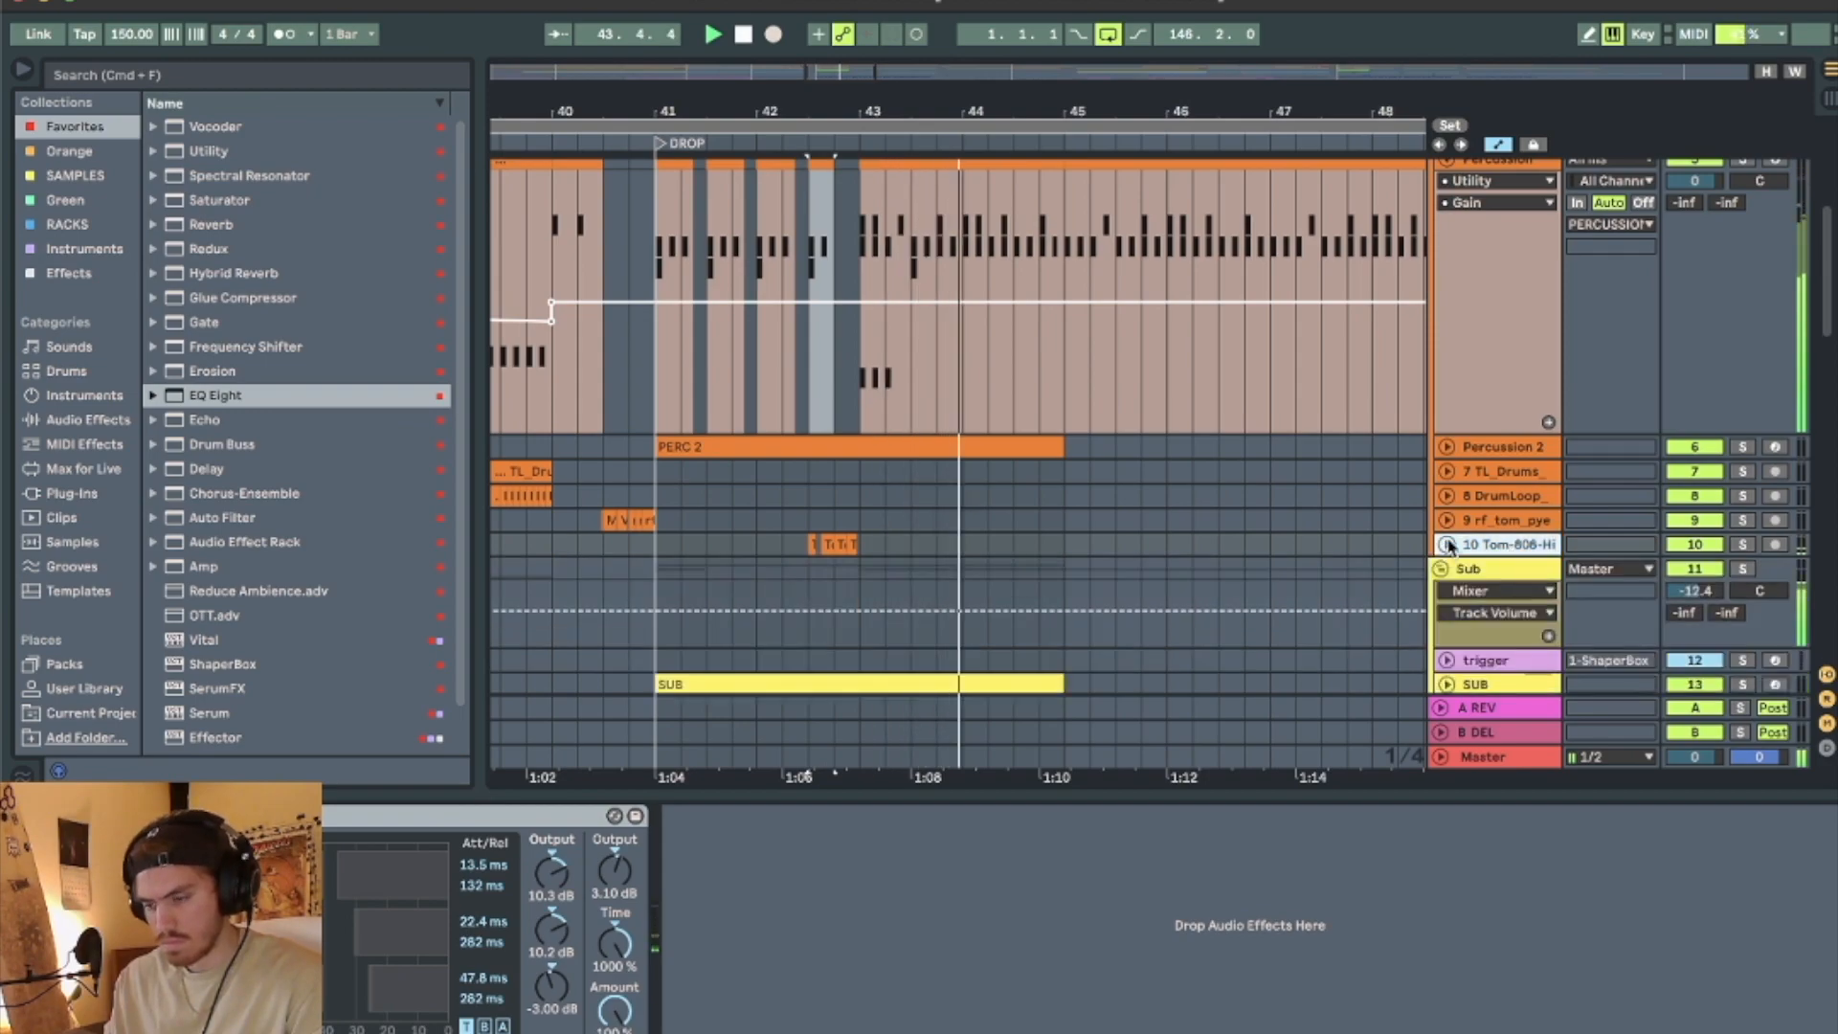
Select the Percussion section from bar 43 to bar 45 and play it, toggling the Percussion and Kick/Snare solos.
{"action": "scroll", "coordinate": [1446, 544], "scroll_direction": "up", "scroll_amount": 4}
{"action": "left_click_drag", "start_coordinate": [1063, 430], "coordinate": [867, 350]}
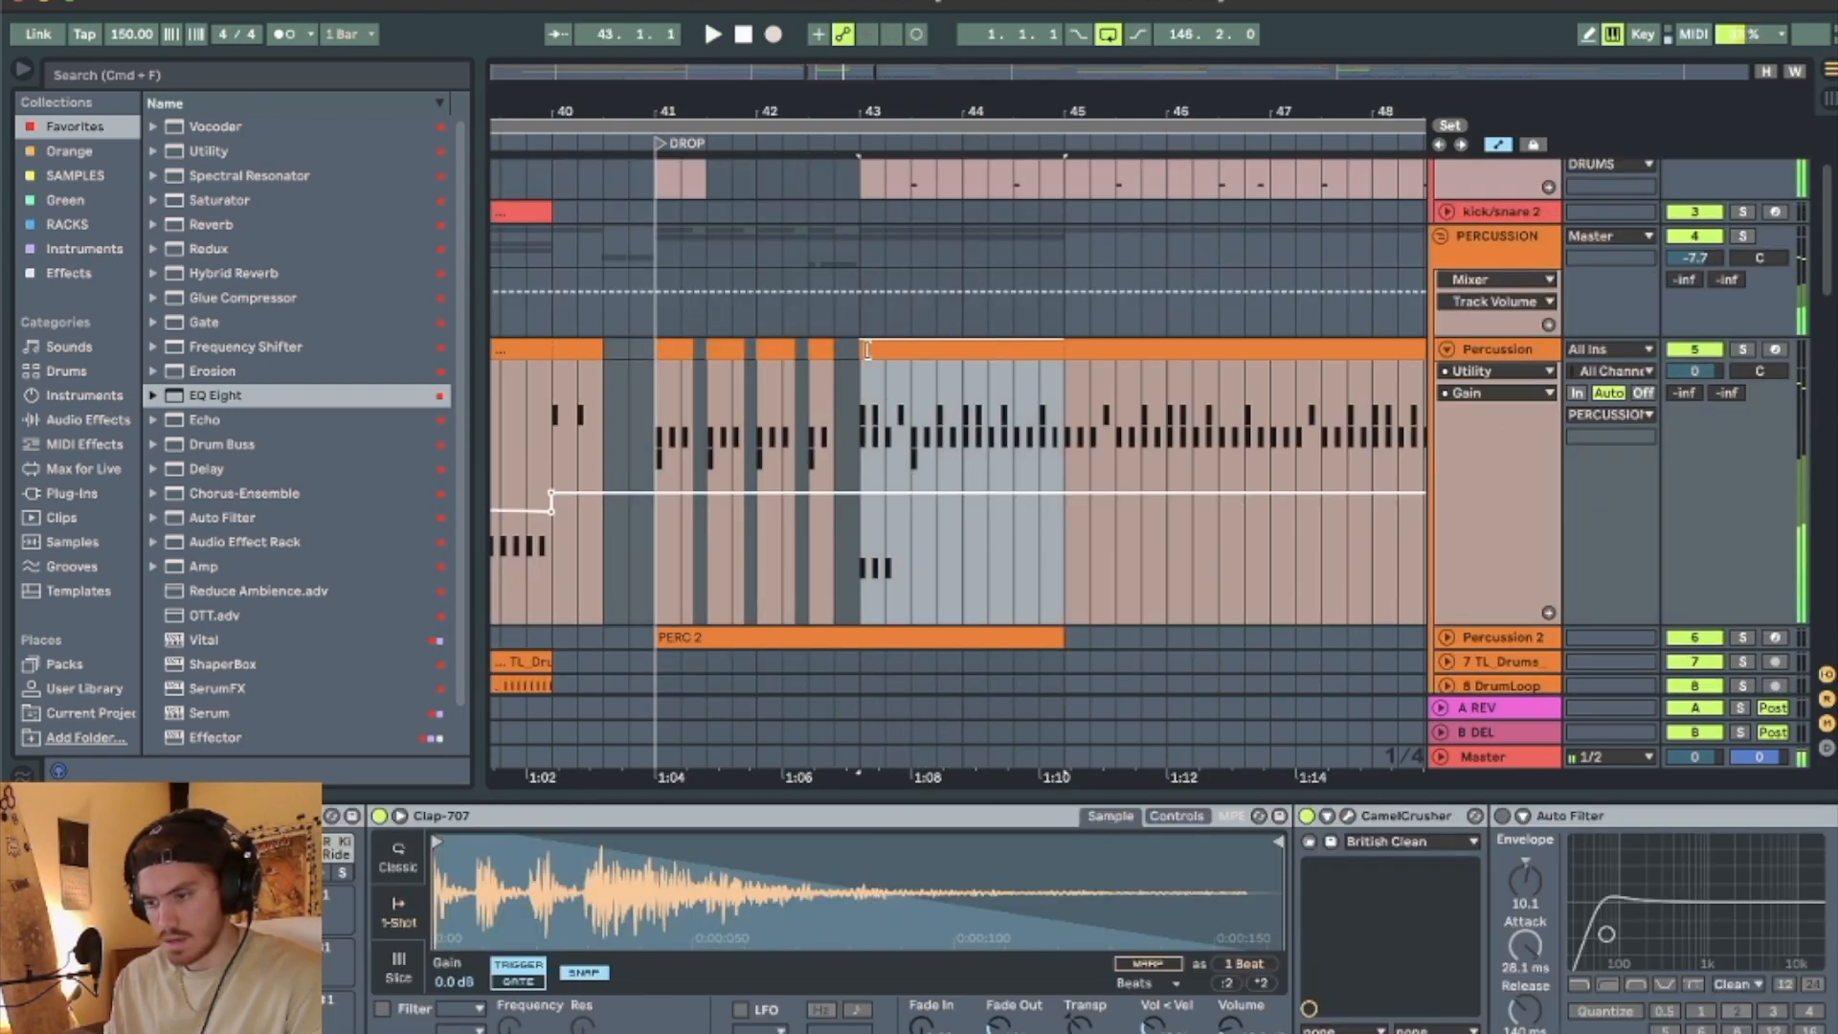
{"action": "left_click", "coordinate": [1742, 350]}
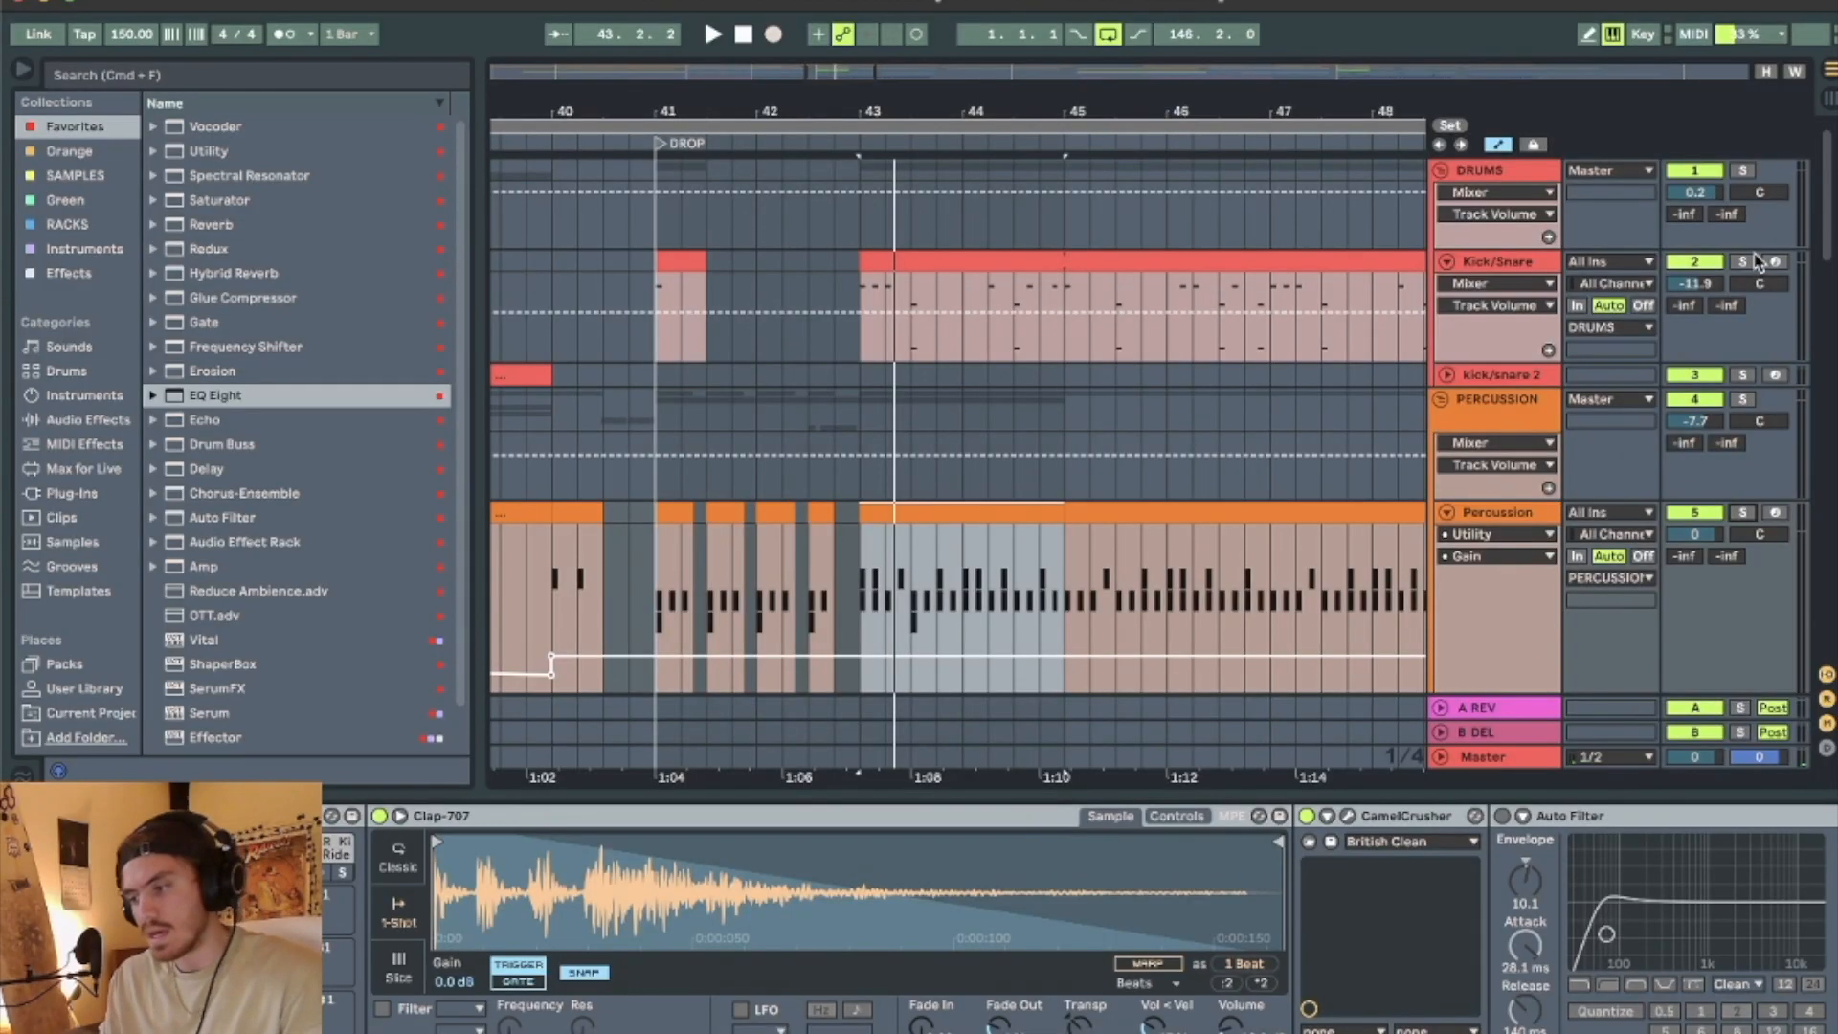
{"action": "left_click", "coordinate": [1744, 262]}
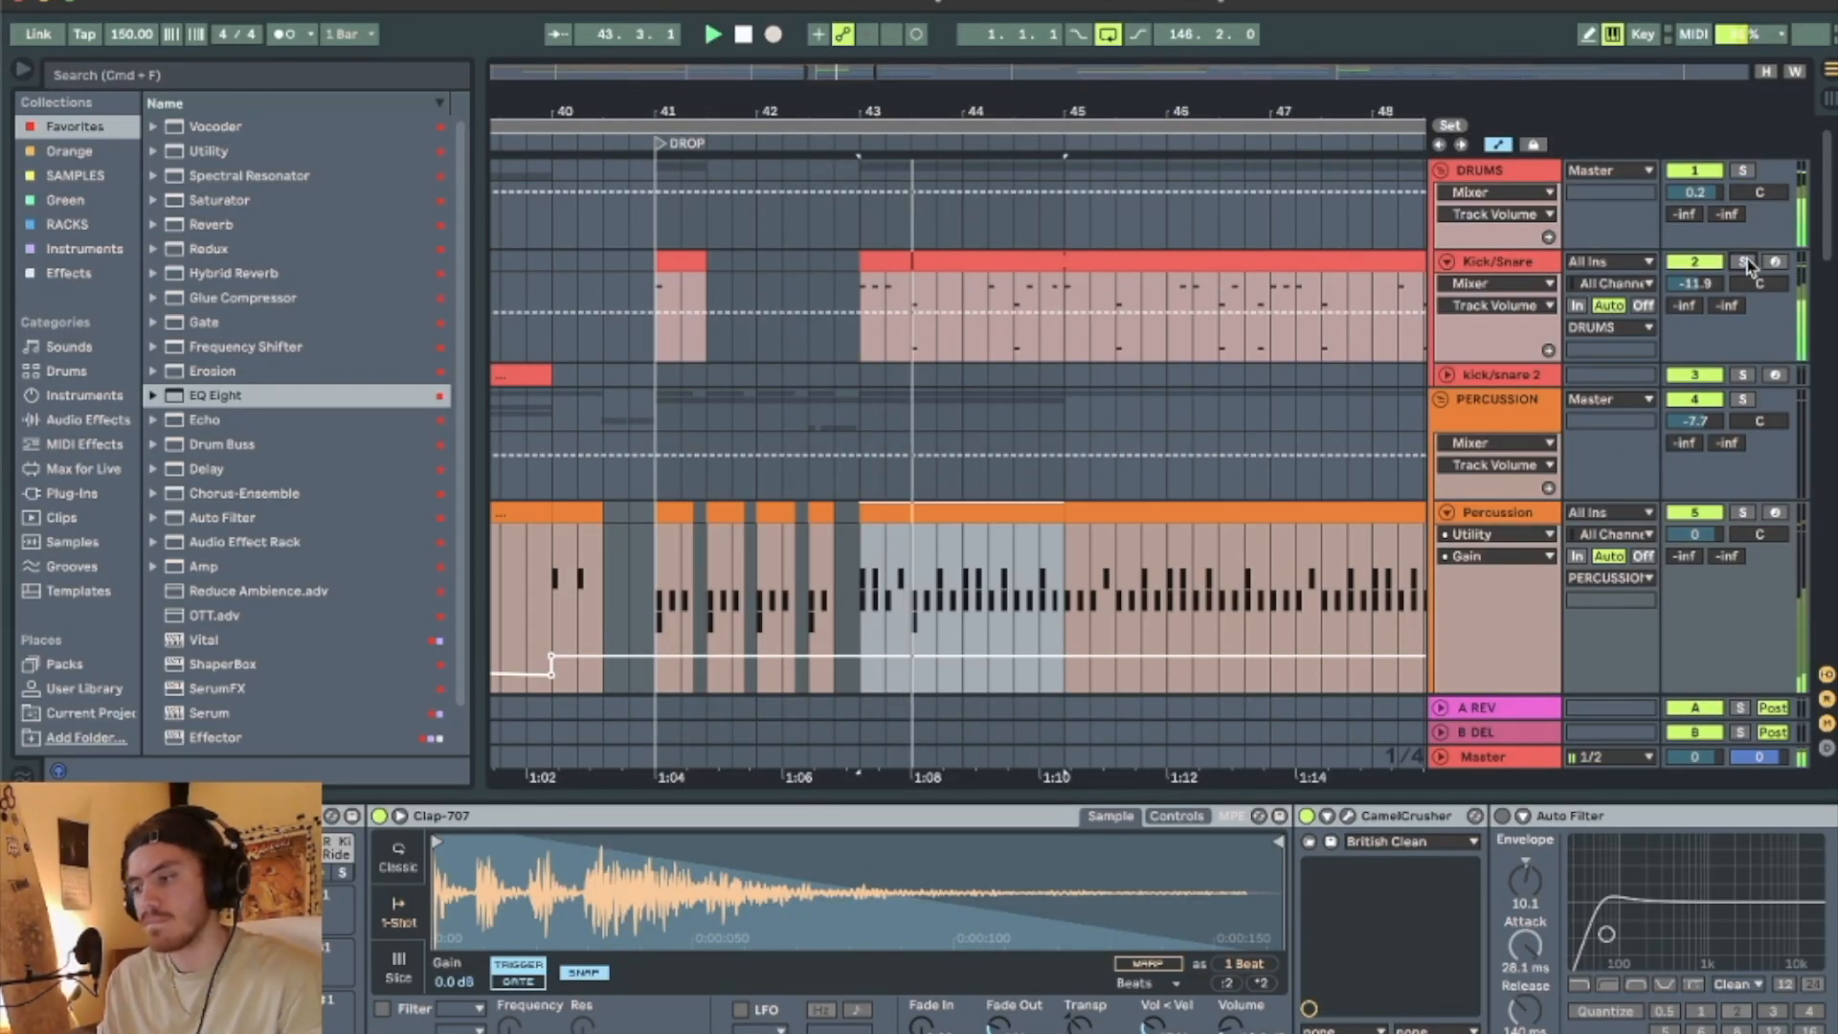
Select the Percussion section from bar 49 to bar 53 and listen to the drop through to bar 55.
{"action": "left_click", "coordinate": [1489, 262]}
{"action": "left_click_drag", "start_coordinate": [1027, 103], "coordinate": [912, 59]}
{"action": "scroll", "coordinate": [1122, 513], "scroll_direction": "down", "scroll_amount": 5}
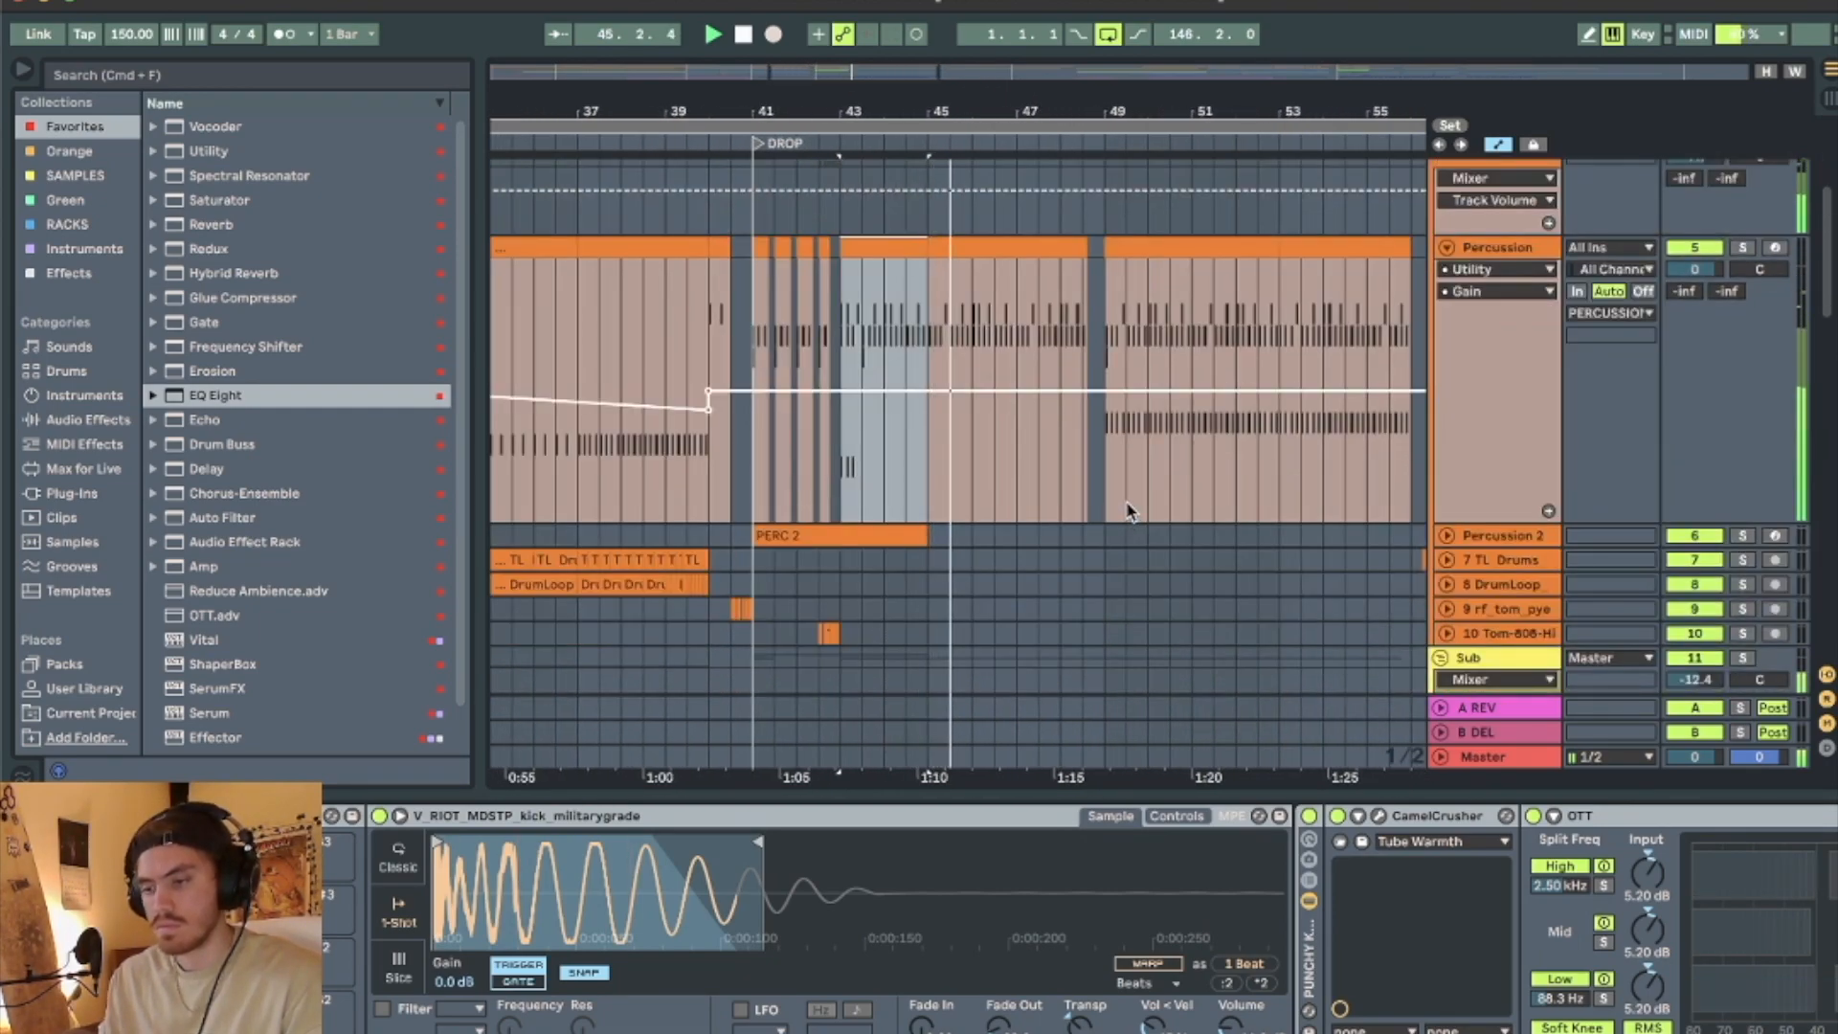
{"action": "left_click", "coordinate": [1127, 250]}
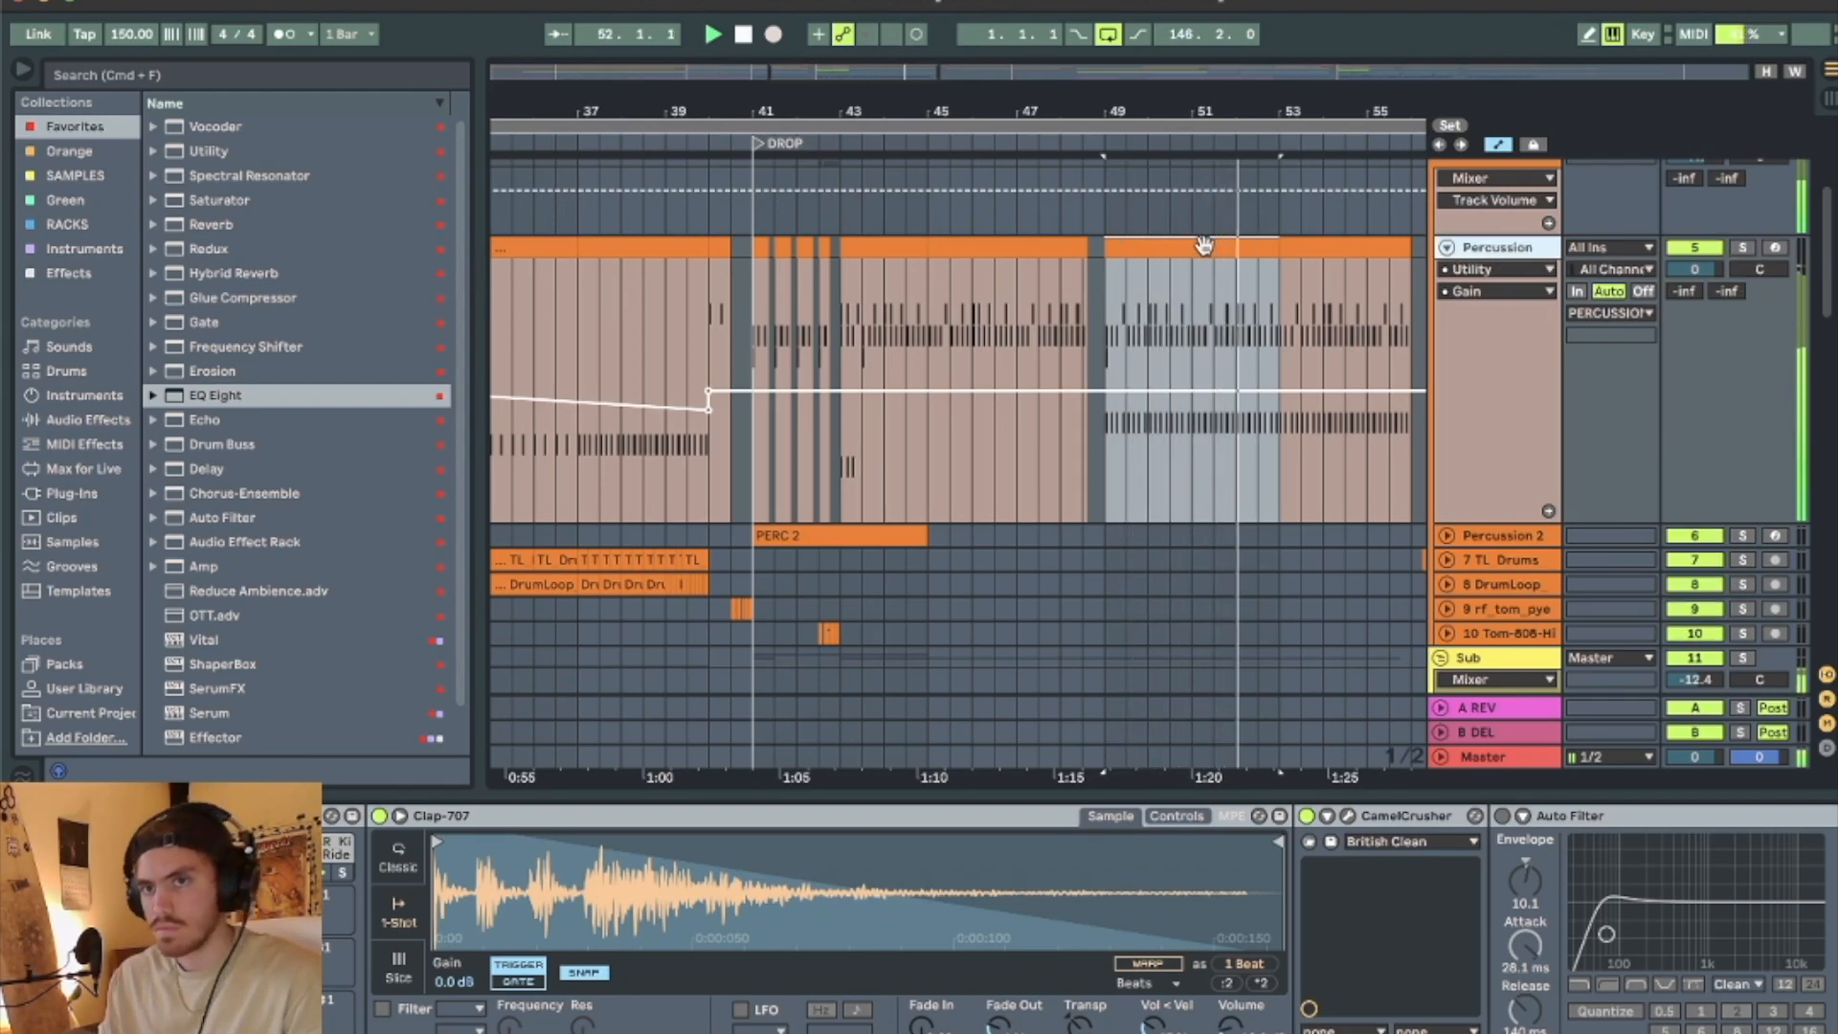
{"action": "left_click_drag", "start_coordinate": [1224, 112], "coordinate": [1089, 39]}
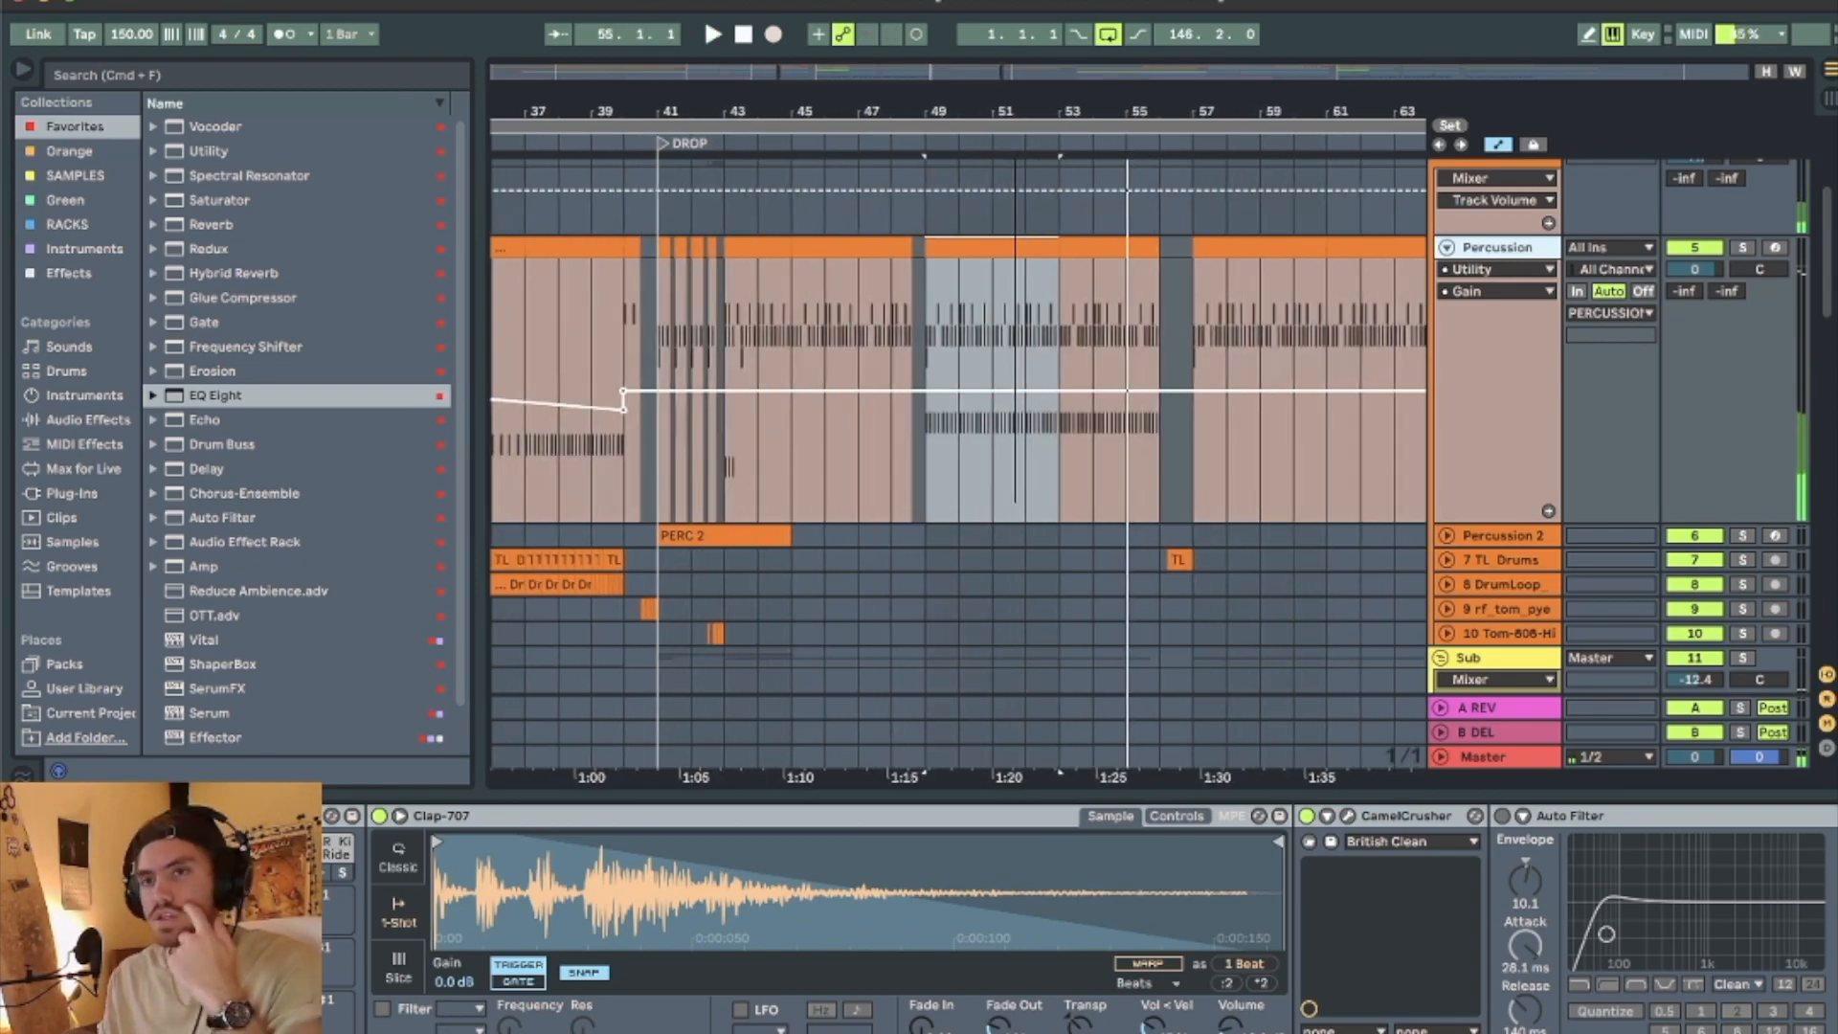
{"action": "key", "text": "space"}
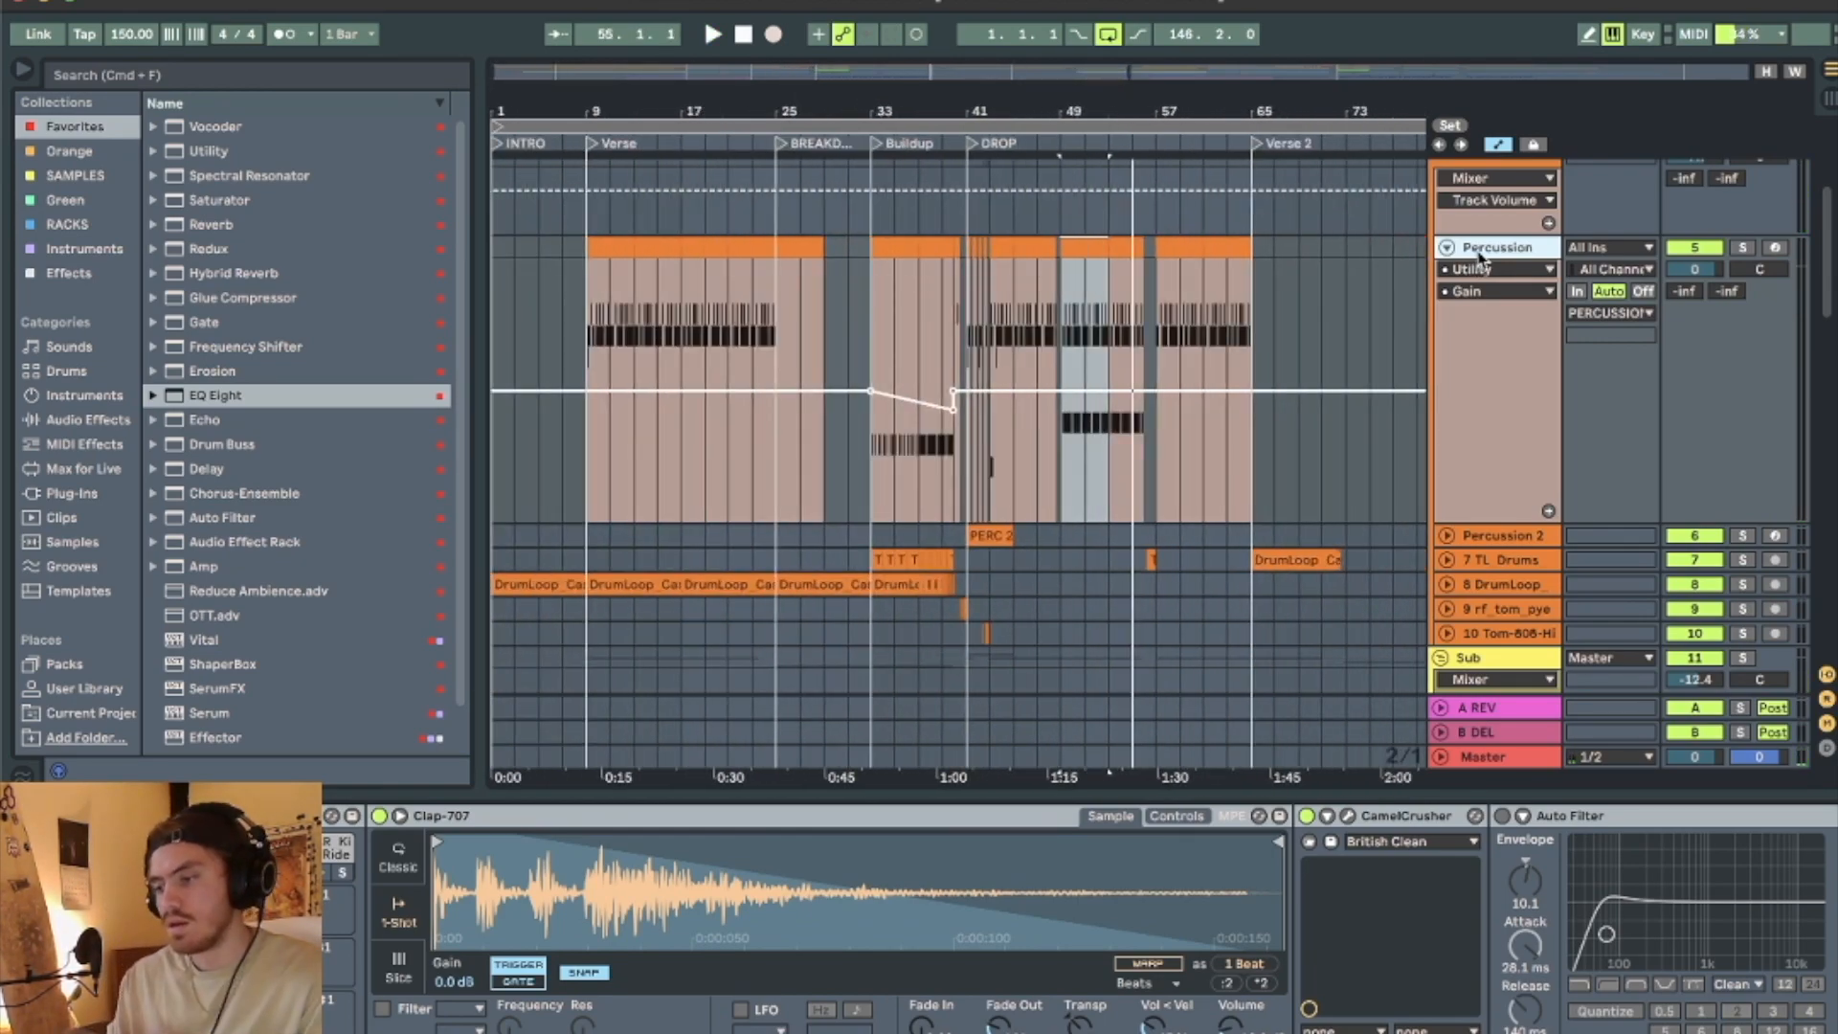
Fold the Percussion track and collapse the DRUMS and PERCUSSION groups.
{"action": "left_click", "coordinate": [1448, 248]}
{"action": "scroll", "coordinate": [1448, 266], "scroll_direction": "up", "scroll_amount": 4}
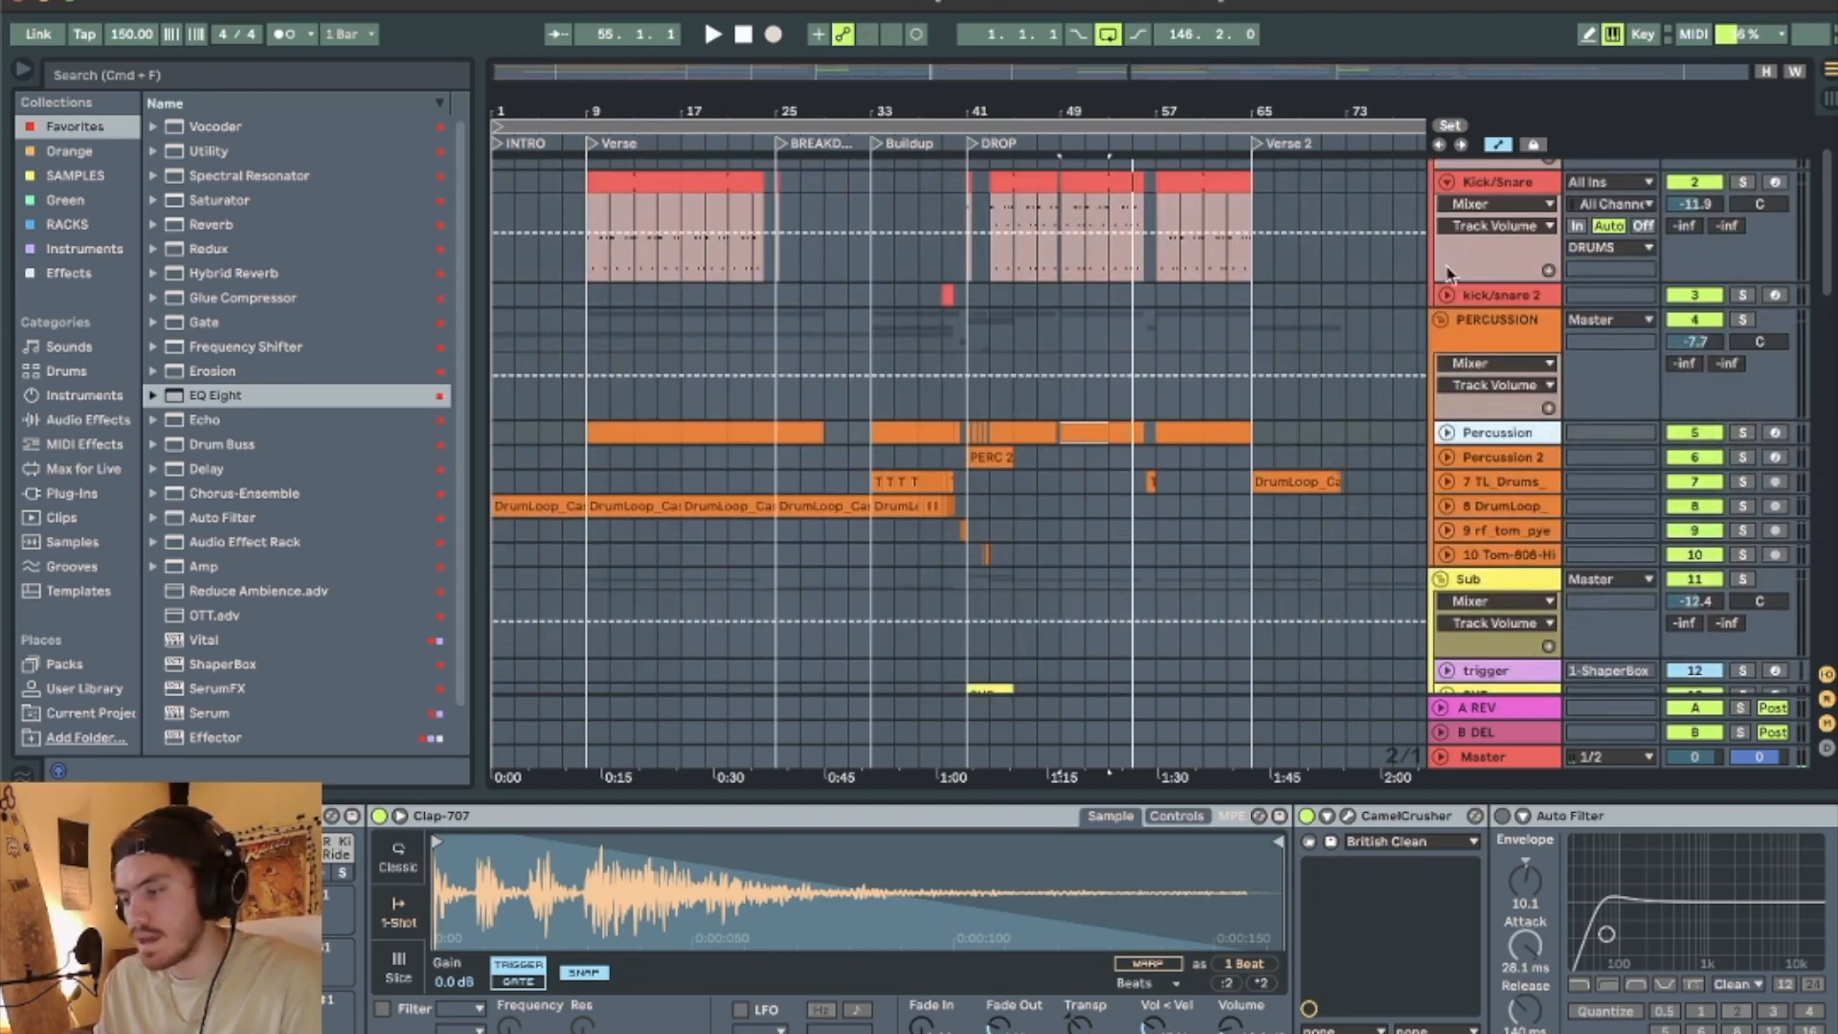
{"action": "left_click", "coordinate": [1447, 323]}
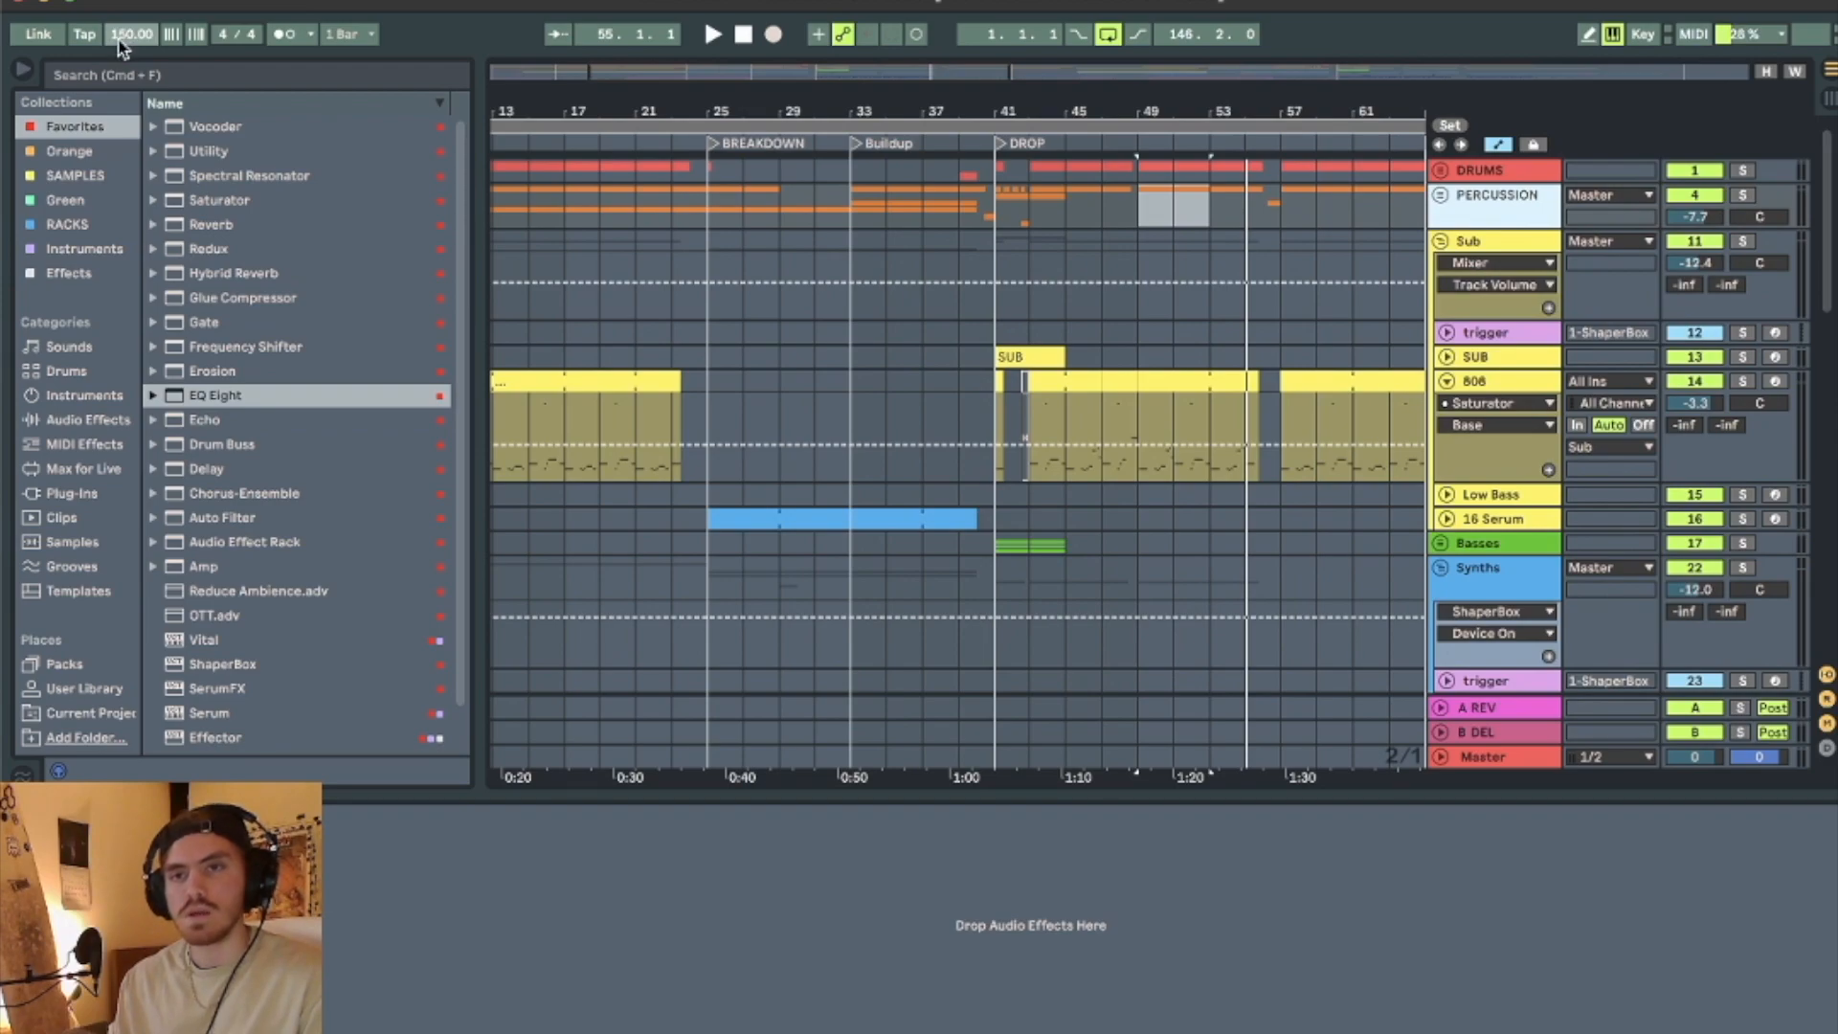
Unfold the Drop Synth track in the Synths group and examine its note pattern across the drop.
{"action": "left_click_drag", "start_coordinate": [1064, 118], "coordinate": [1067, 196]}
{"action": "scroll", "coordinate": [1161, 474], "scroll_direction": "down", "scroll_amount": 3}
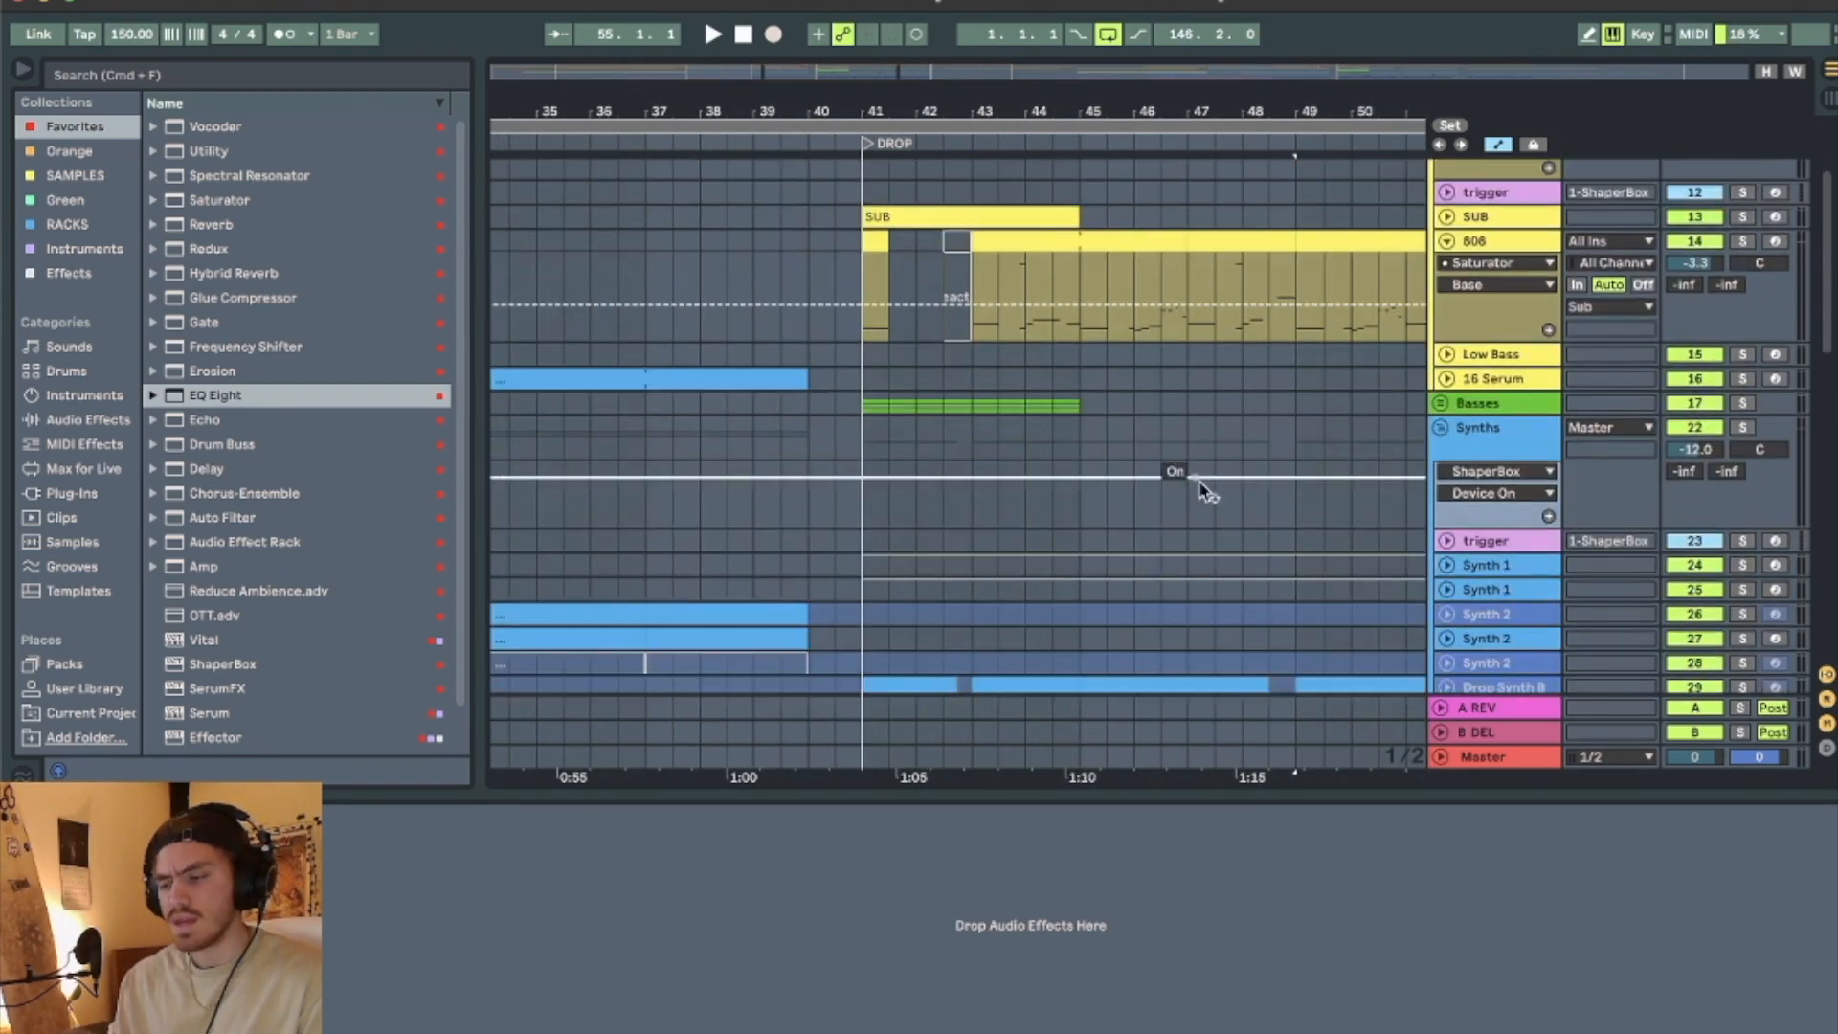
{"action": "scroll", "coordinate": [1187, 484], "scroll_direction": "down", "scroll_amount": 3}
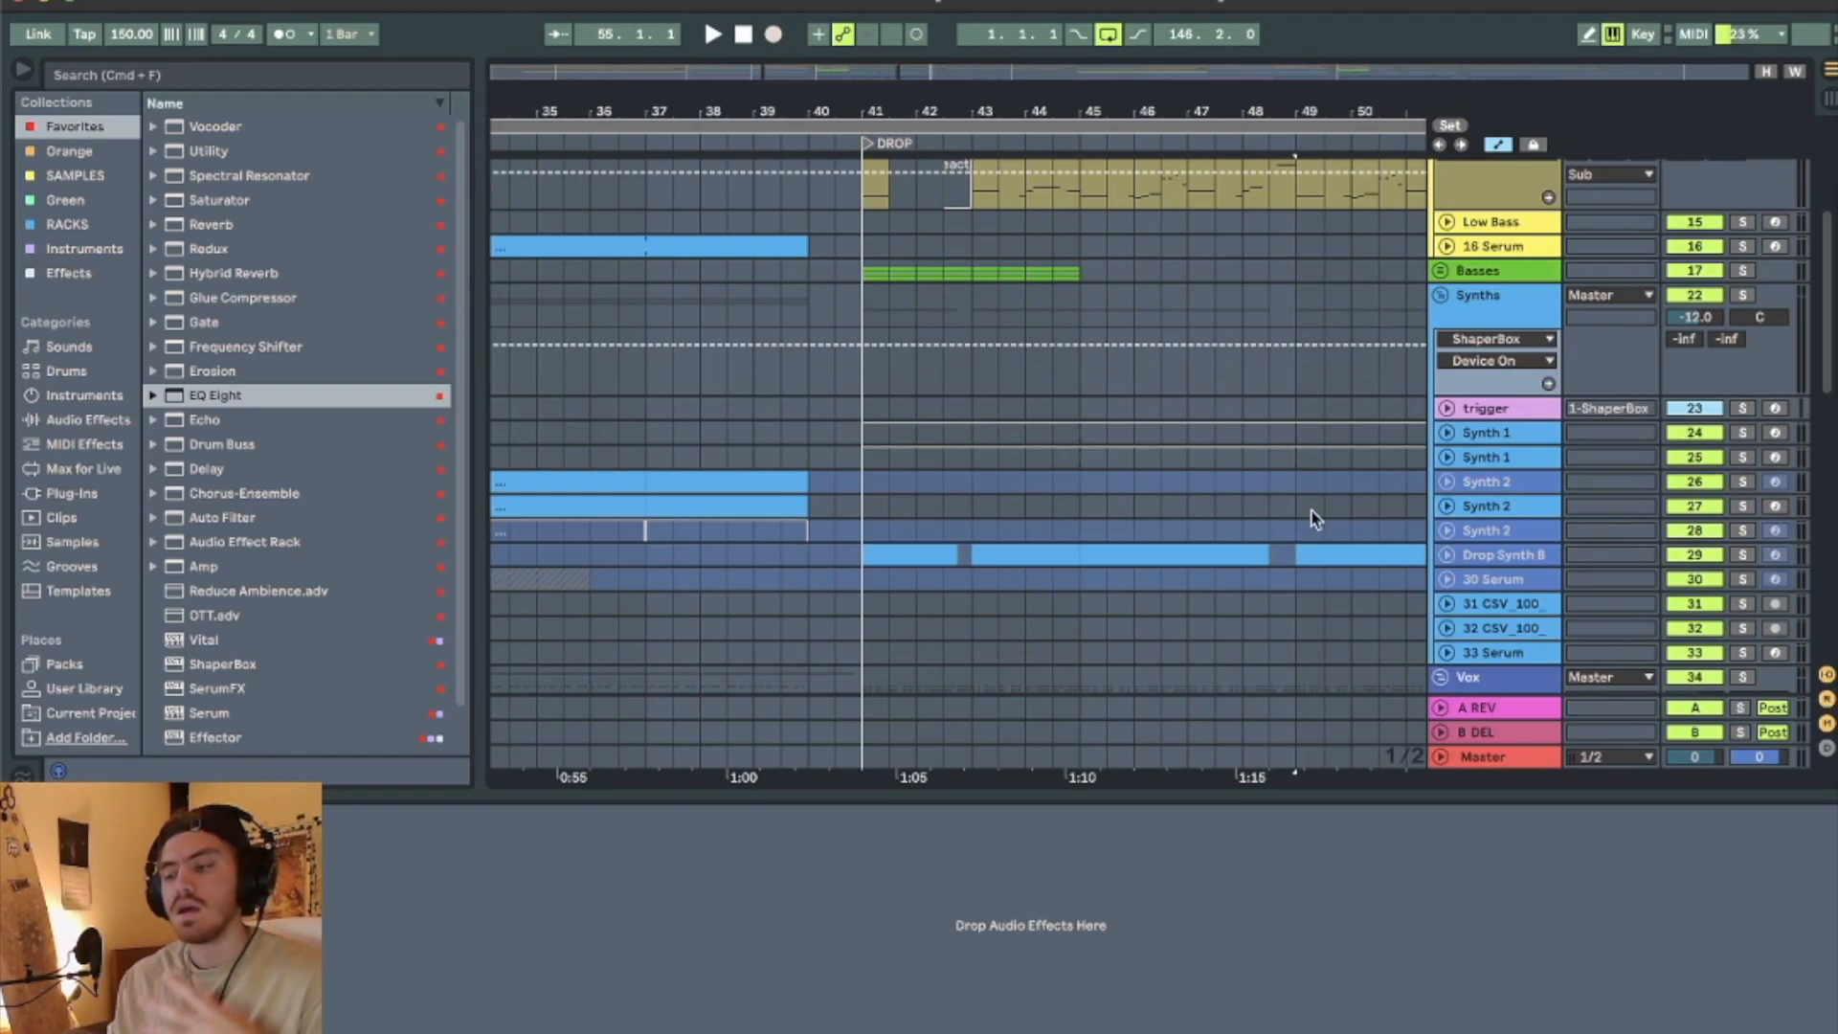
{"action": "left_click", "coordinate": [1448, 555]}
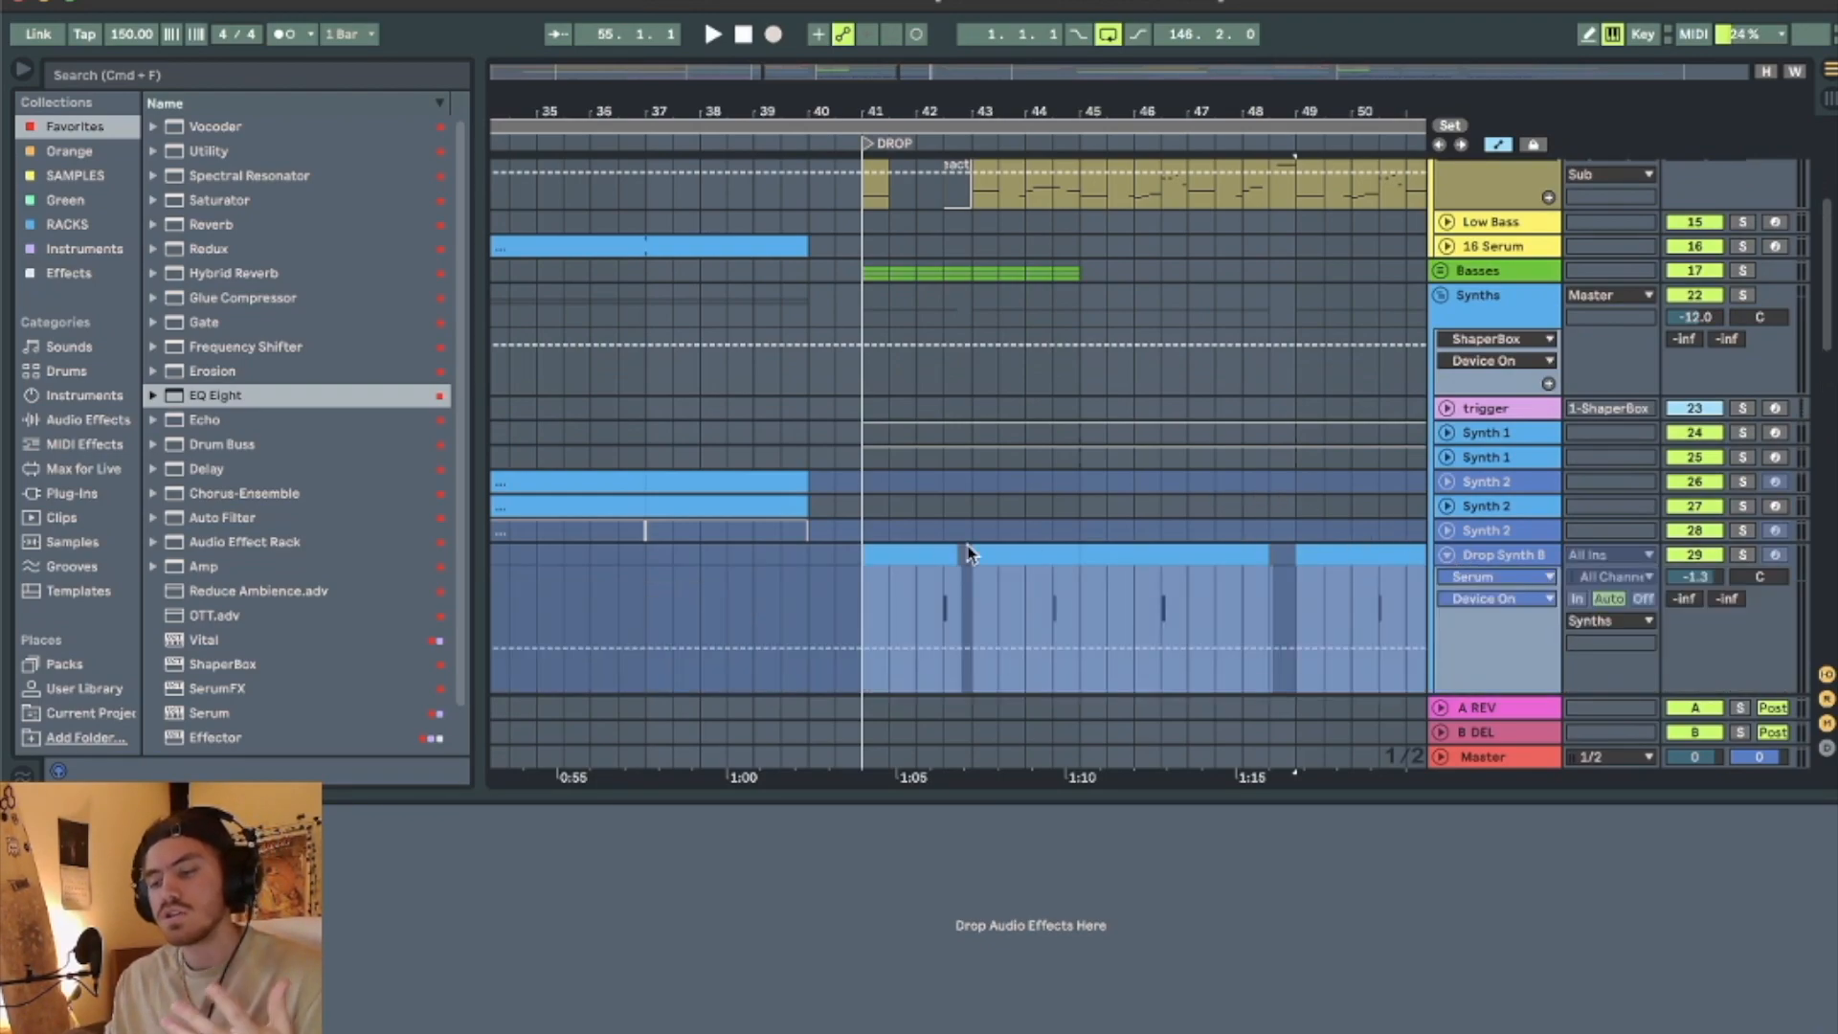
{"action": "scroll", "coordinate": [876, 565], "scroll_direction": "down", "scroll_amount": 4}
Play the Drop Synth track in solo from bar 41, switch its solo off, and fold the track.
{"action": "left_click", "coordinate": [903, 364]}
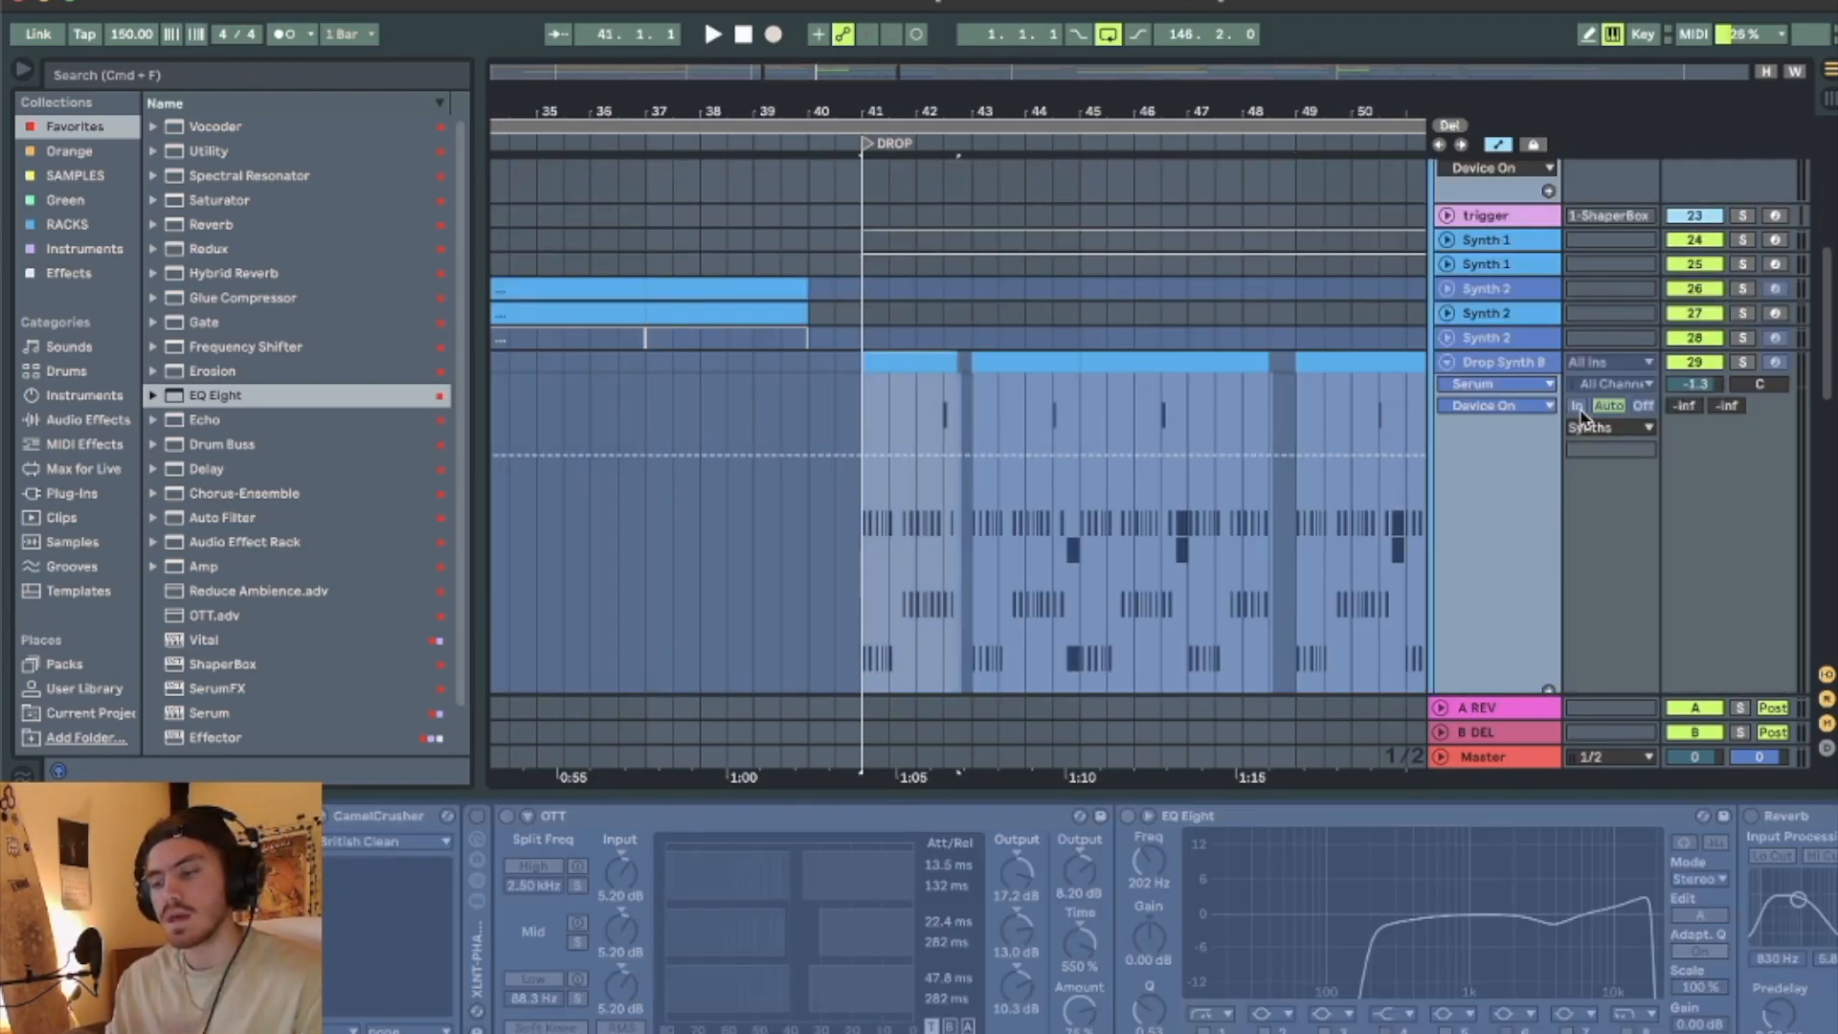
{"action": "left_click", "coordinate": [1742, 362]}
{"action": "key", "text": "space"}
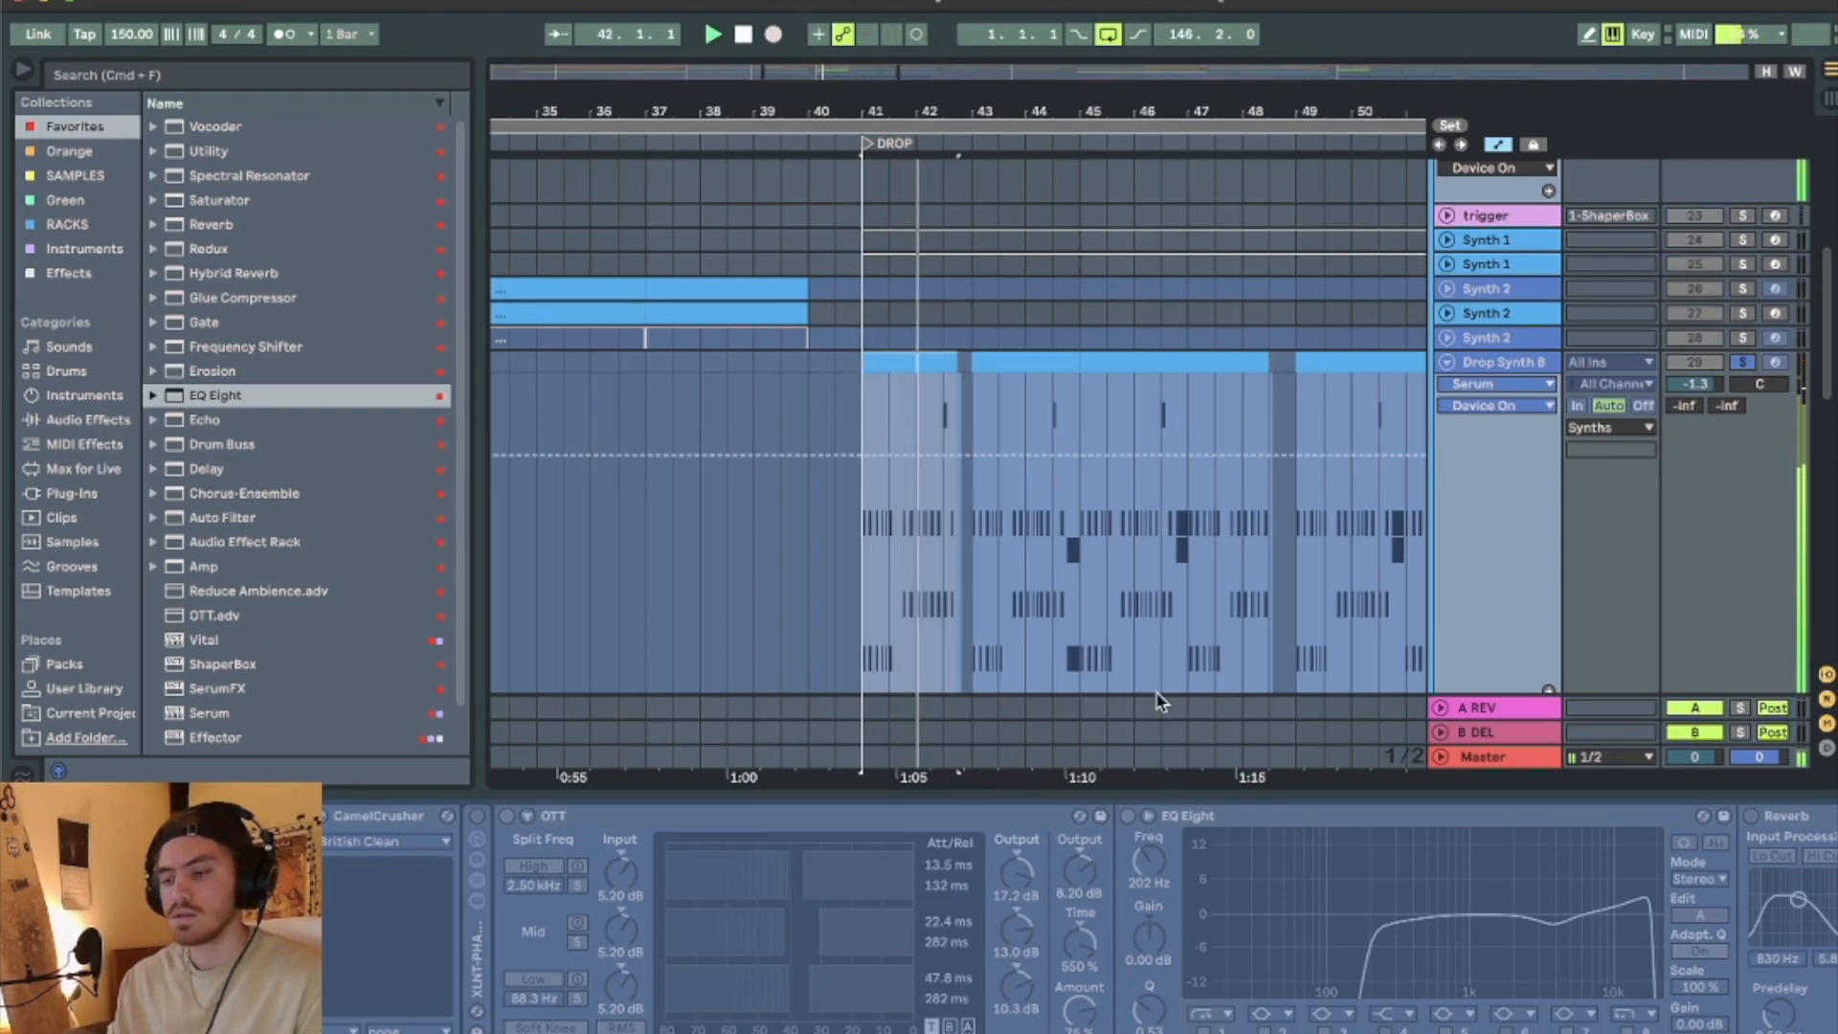
{"action": "scroll", "coordinate": [1153, 678], "scroll_direction": "down", "scroll_amount": 3}
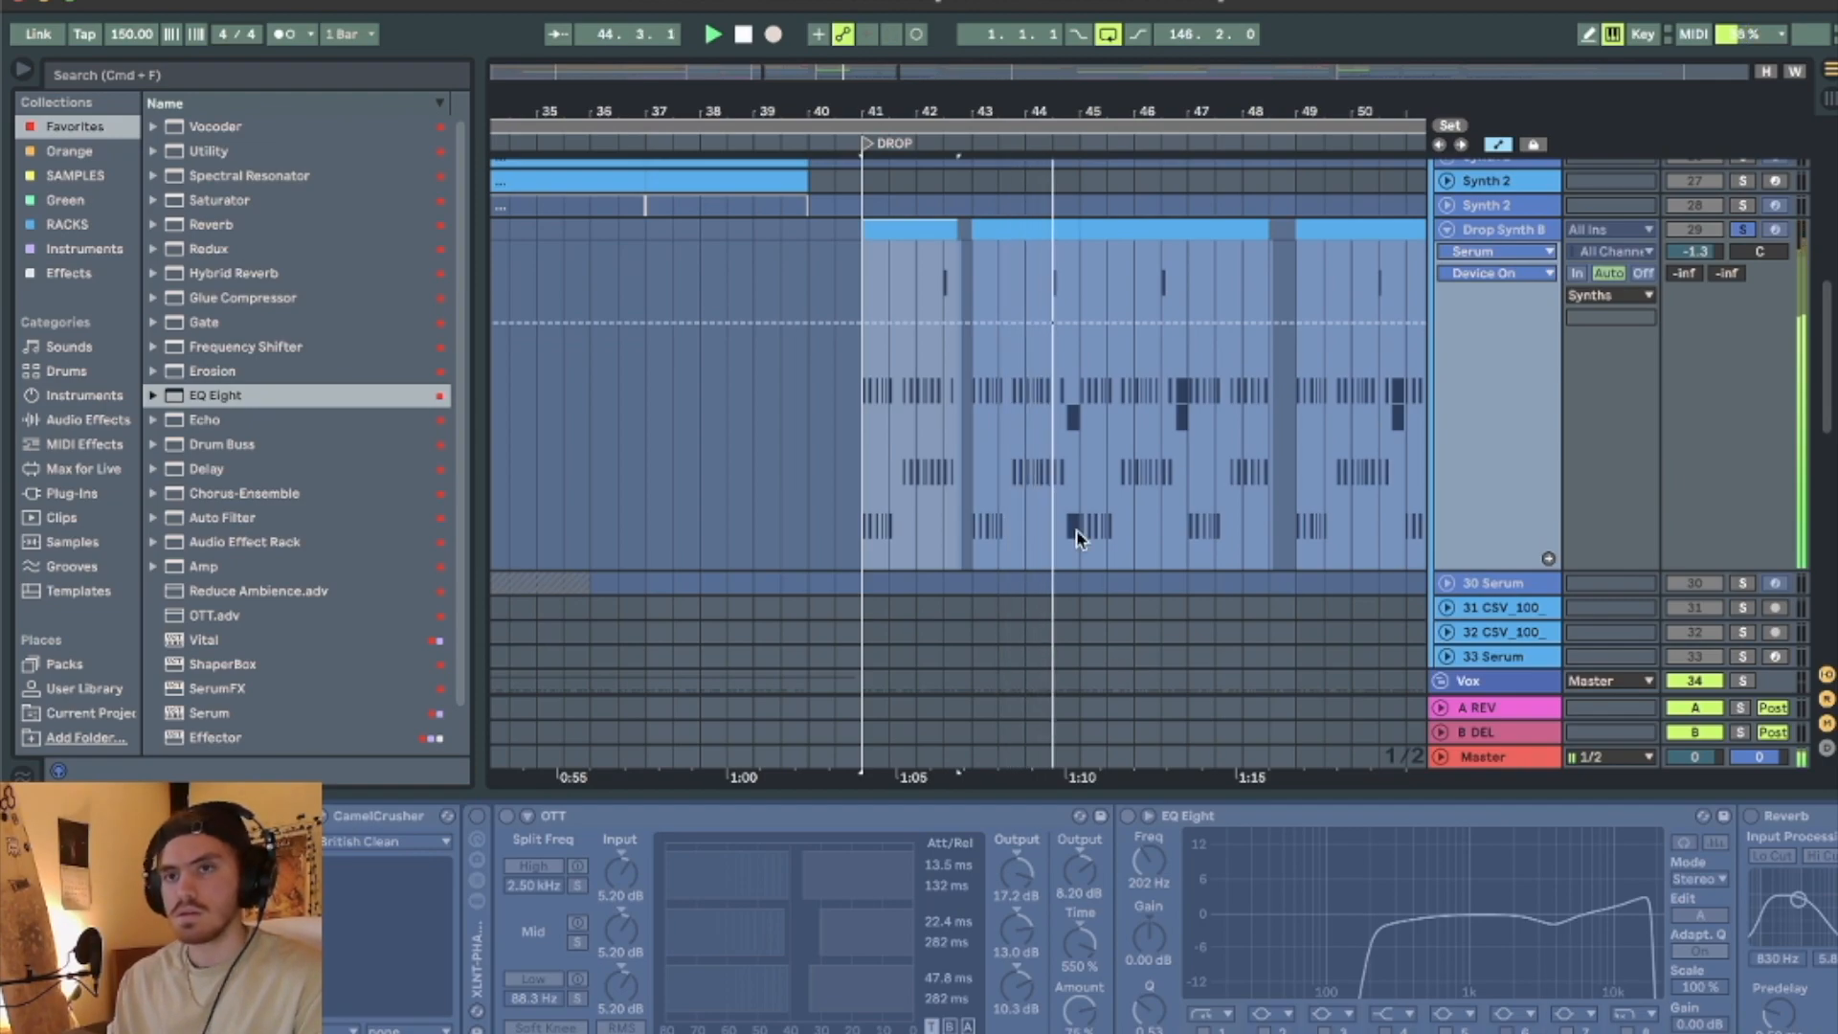
{"action": "key", "text": "space"}
{"action": "left_click", "coordinate": [1002, 227]}
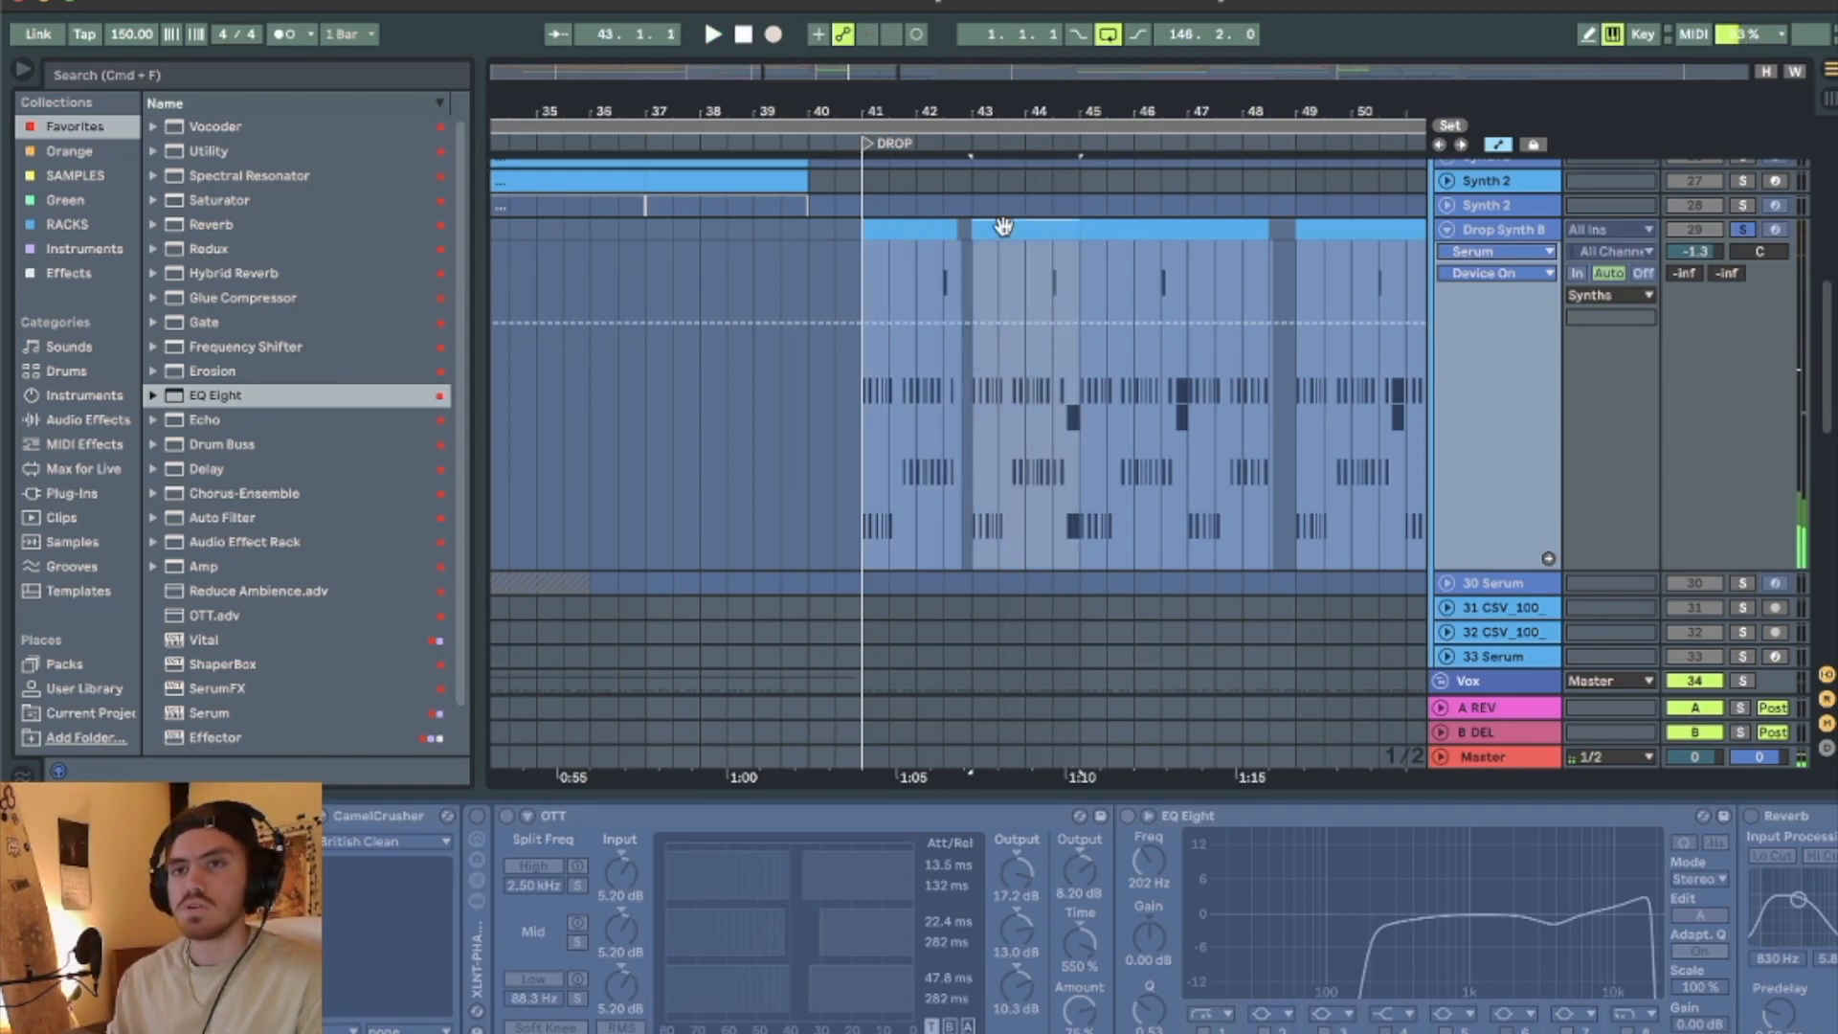
{"action": "left_click", "coordinate": [1745, 230]}
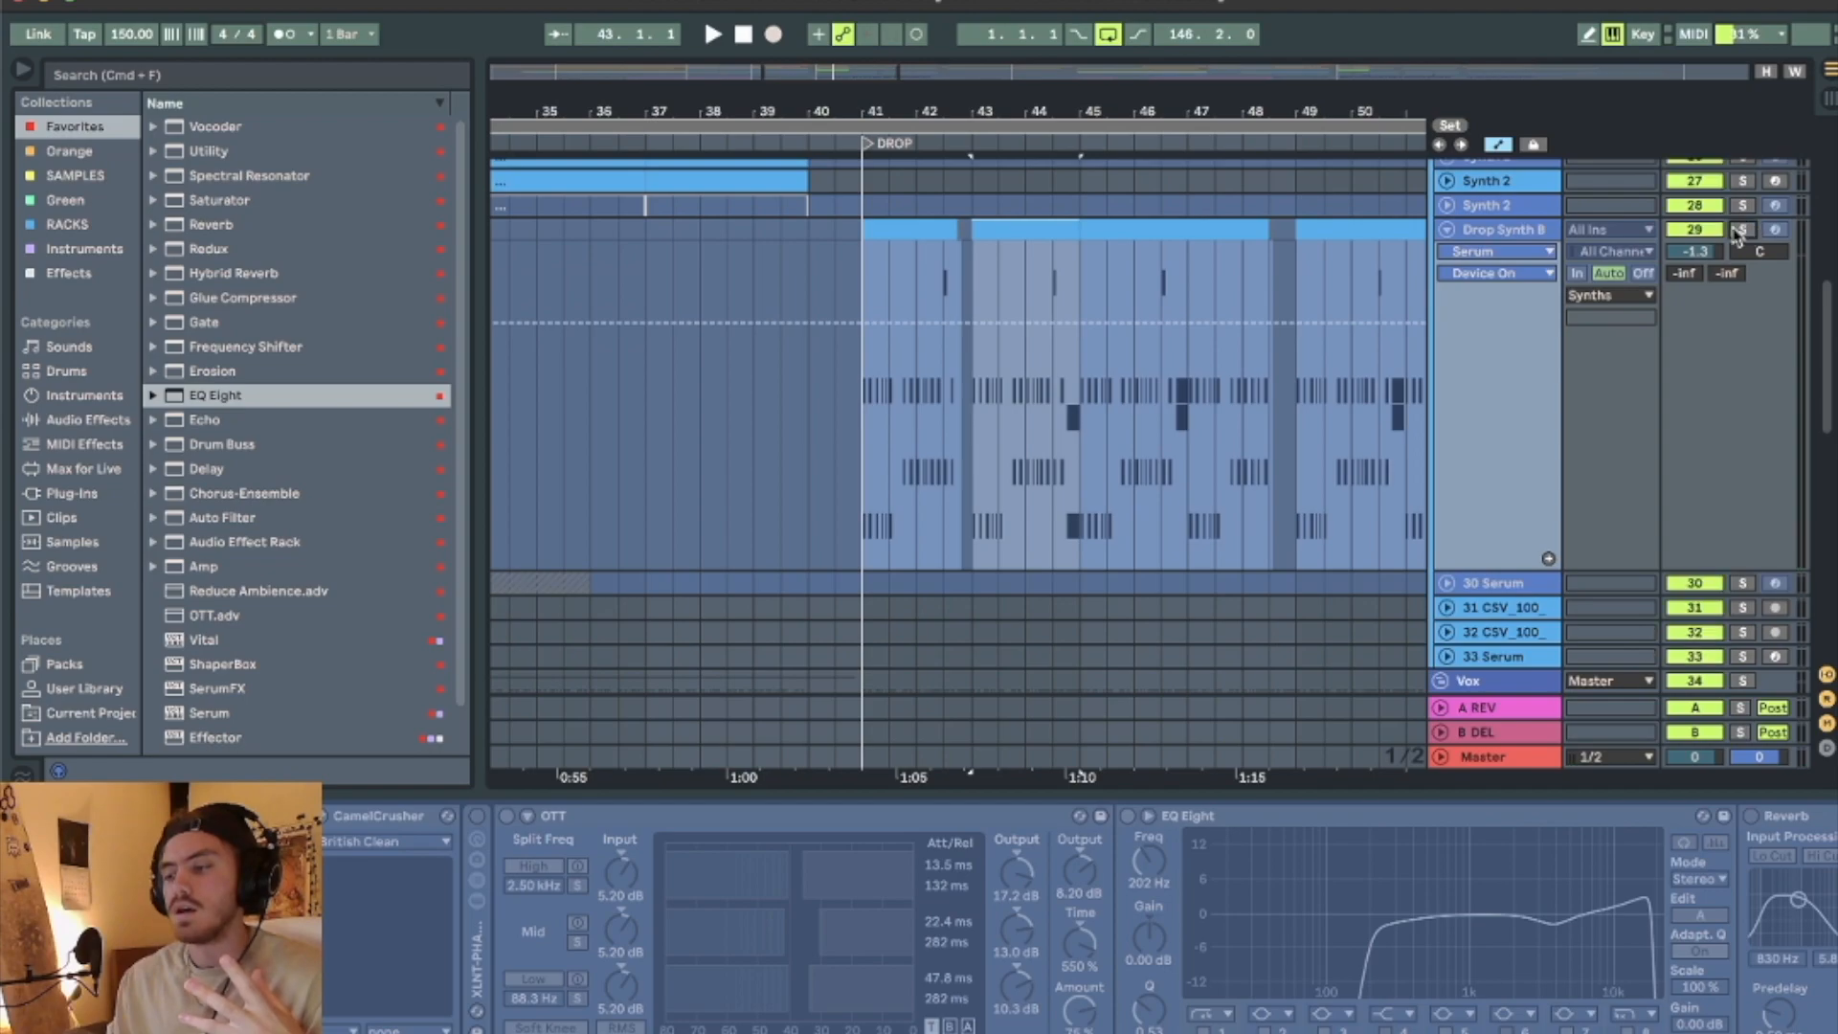
{"action": "left_click", "coordinate": [1447, 230]}
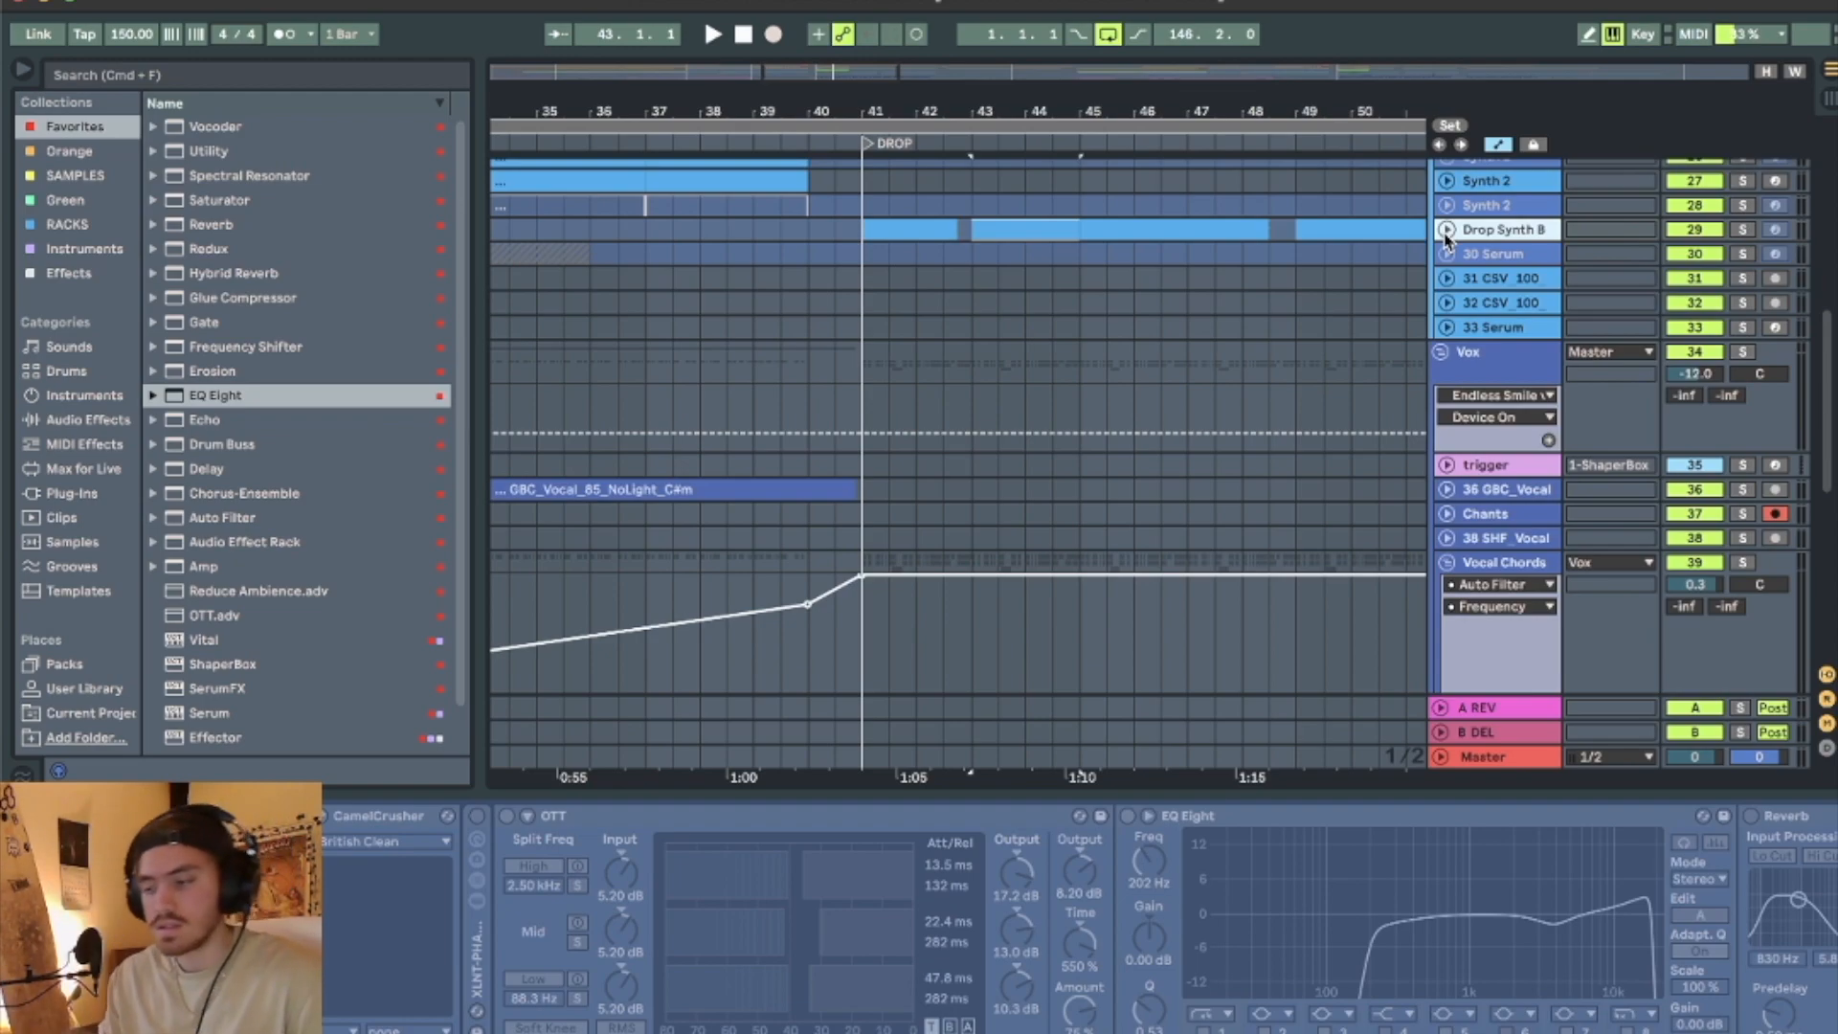
Bring up the device chain of the Synths group, followed by that of the 808 track.
{"action": "scroll", "coordinate": [1474, 258], "scroll_direction": "up", "scroll_amount": 5}
{"action": "left_click", "coordinate": [1523, 218]}
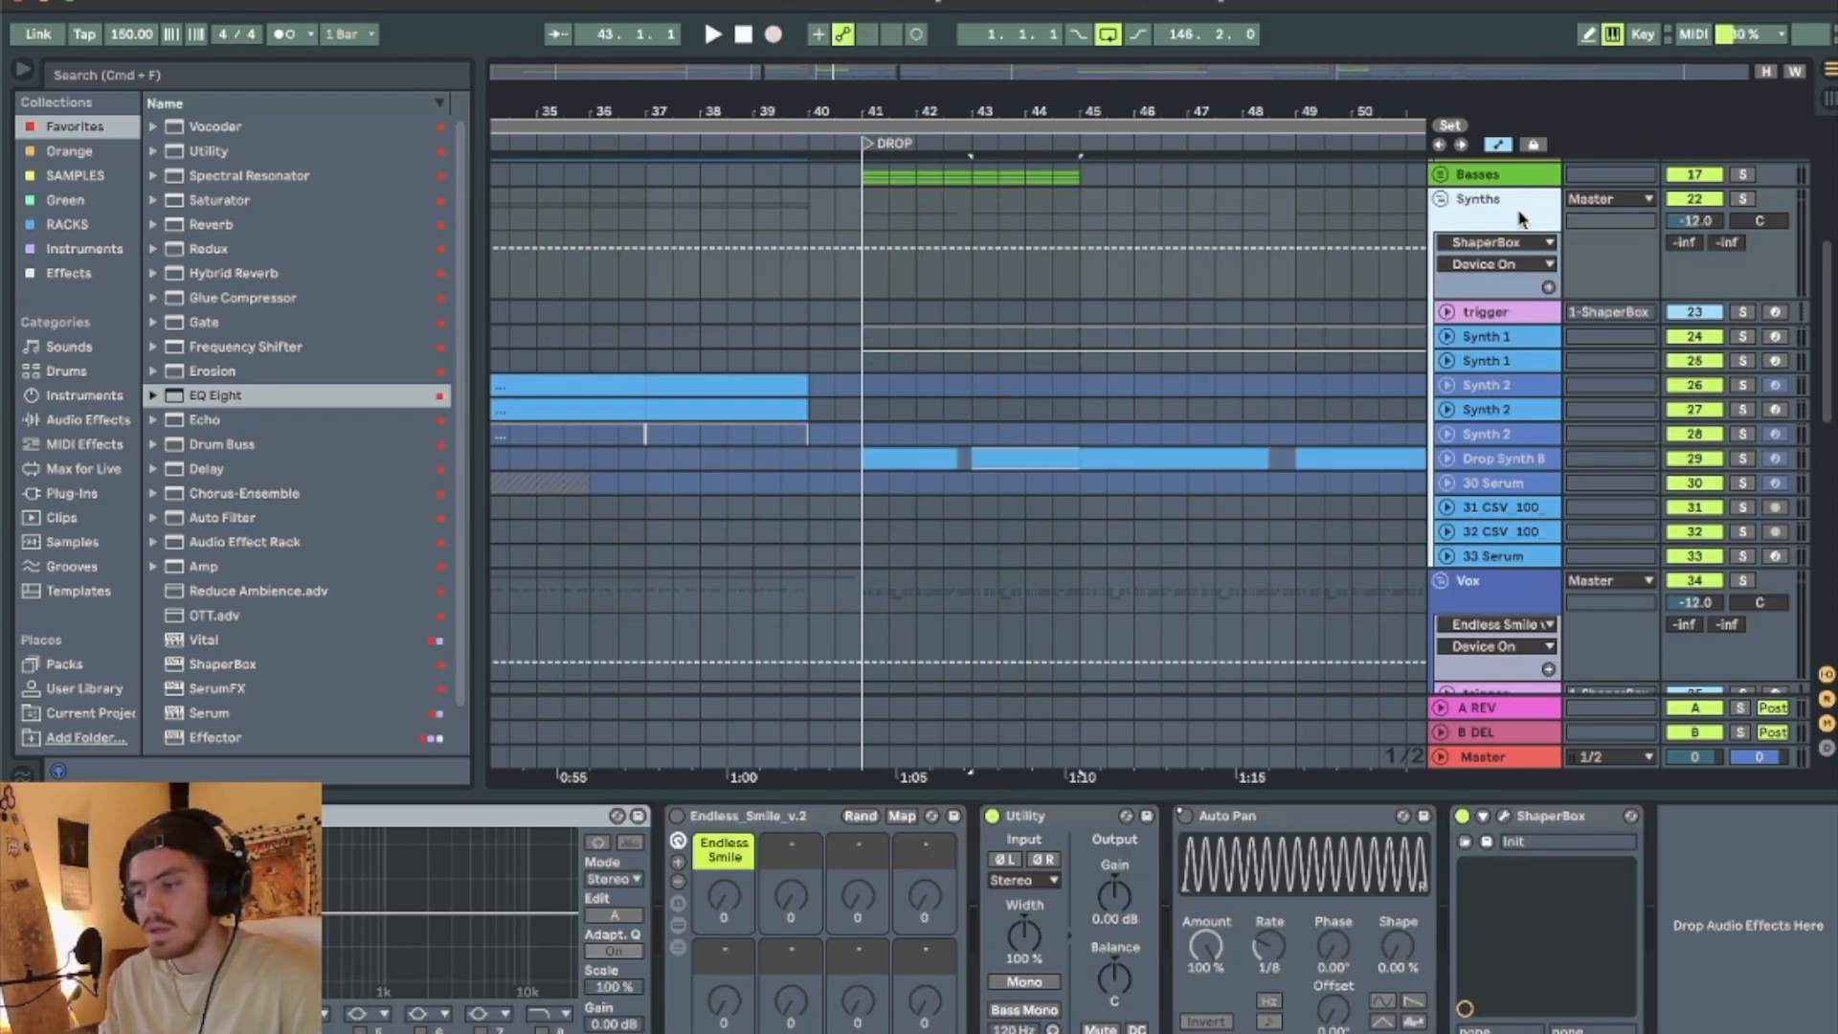
{"action": "scroll", "coordinate": [1482, 244], "scroll_direction": "up", "scroll_amount": 5}
{"action": "left_click", "coordinate": [1480, 268]}
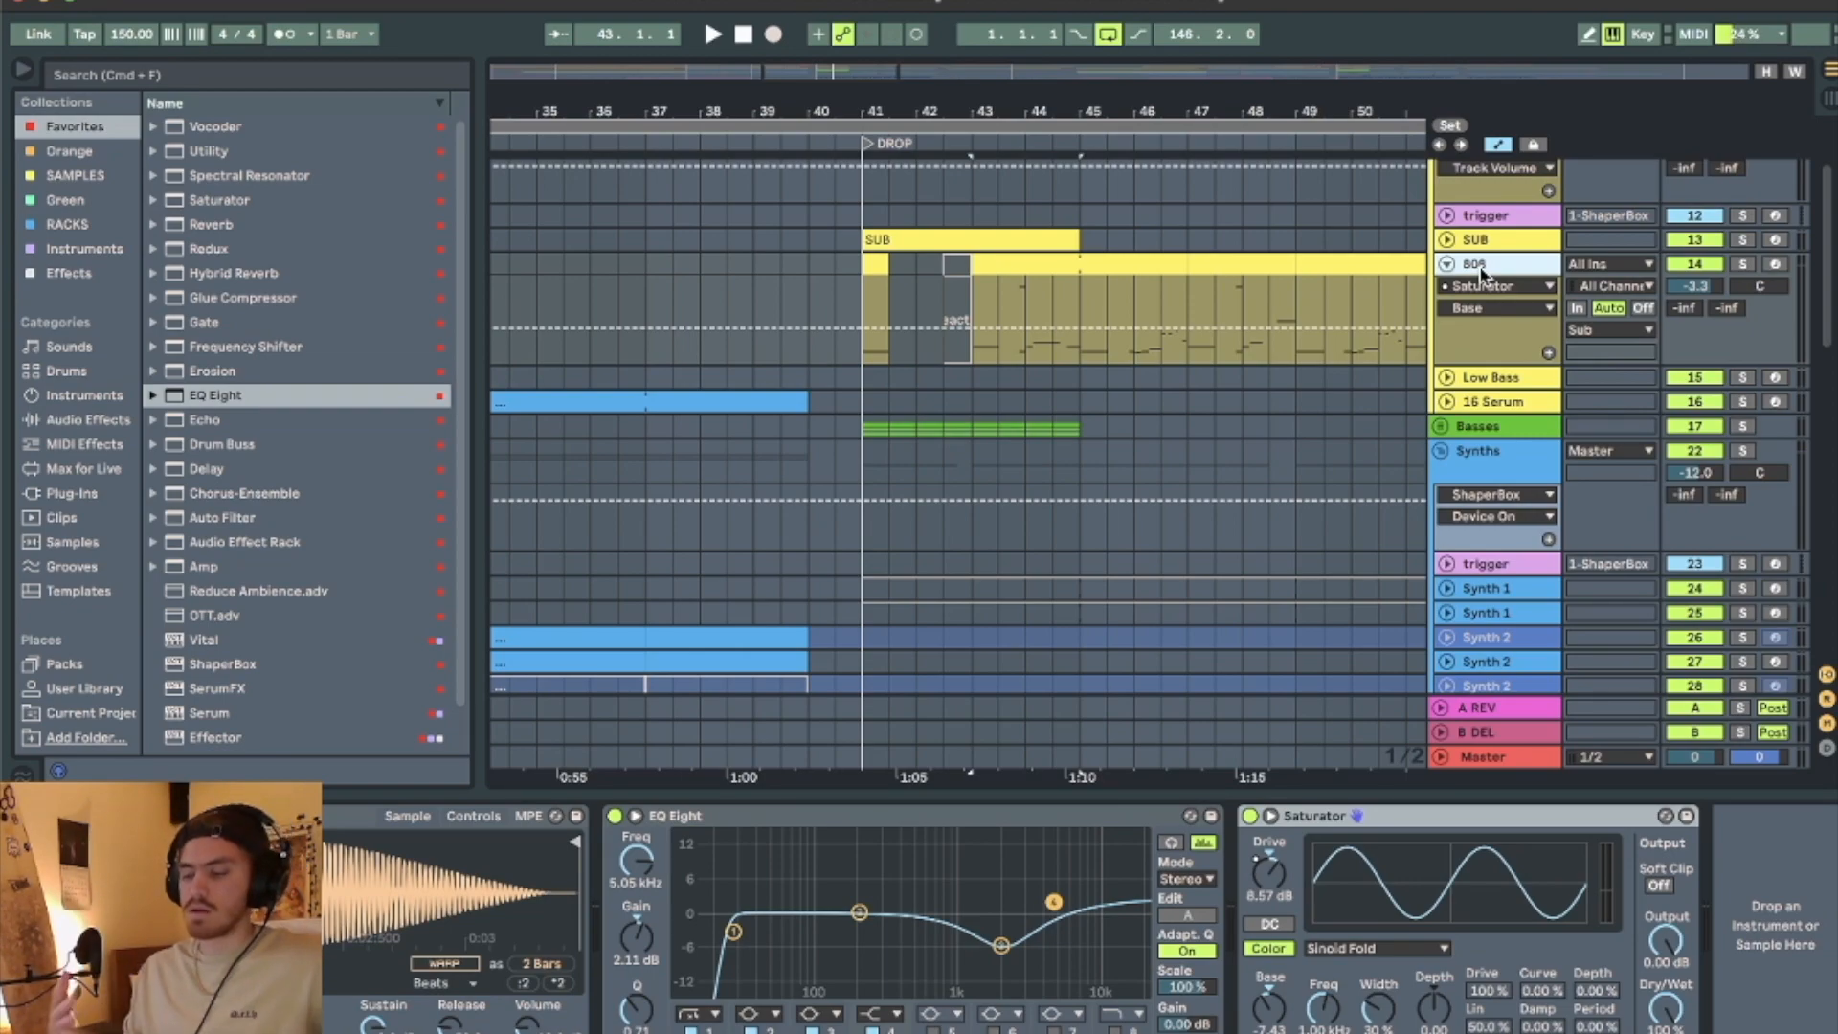
Select the 808 section from bar 43 to bar 47 and play it in solo.
{"action": "scroll", "coordinate": [996, 307], "scroll_direction": "up", "scroll_amount": 1}
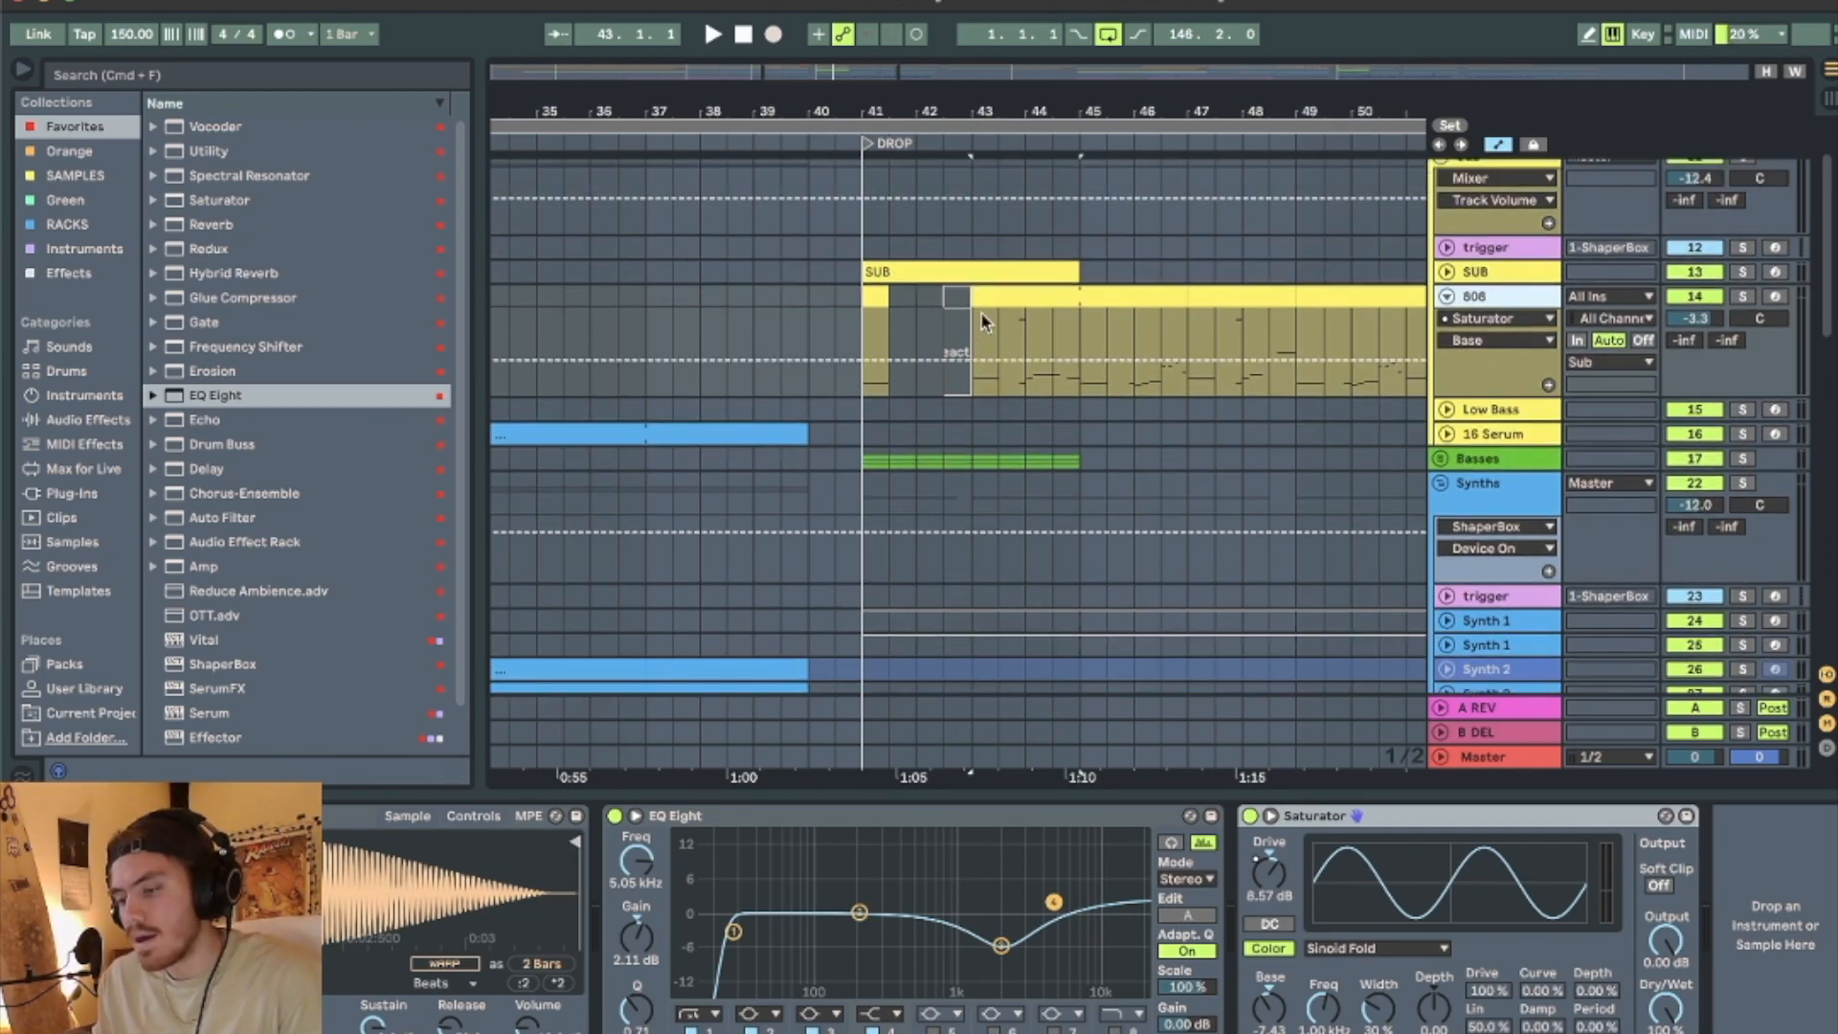
{"action": "left_click", "coordinate": [1001, 298]}
{"action": "left_click", "coordinate": [1743, 297]}
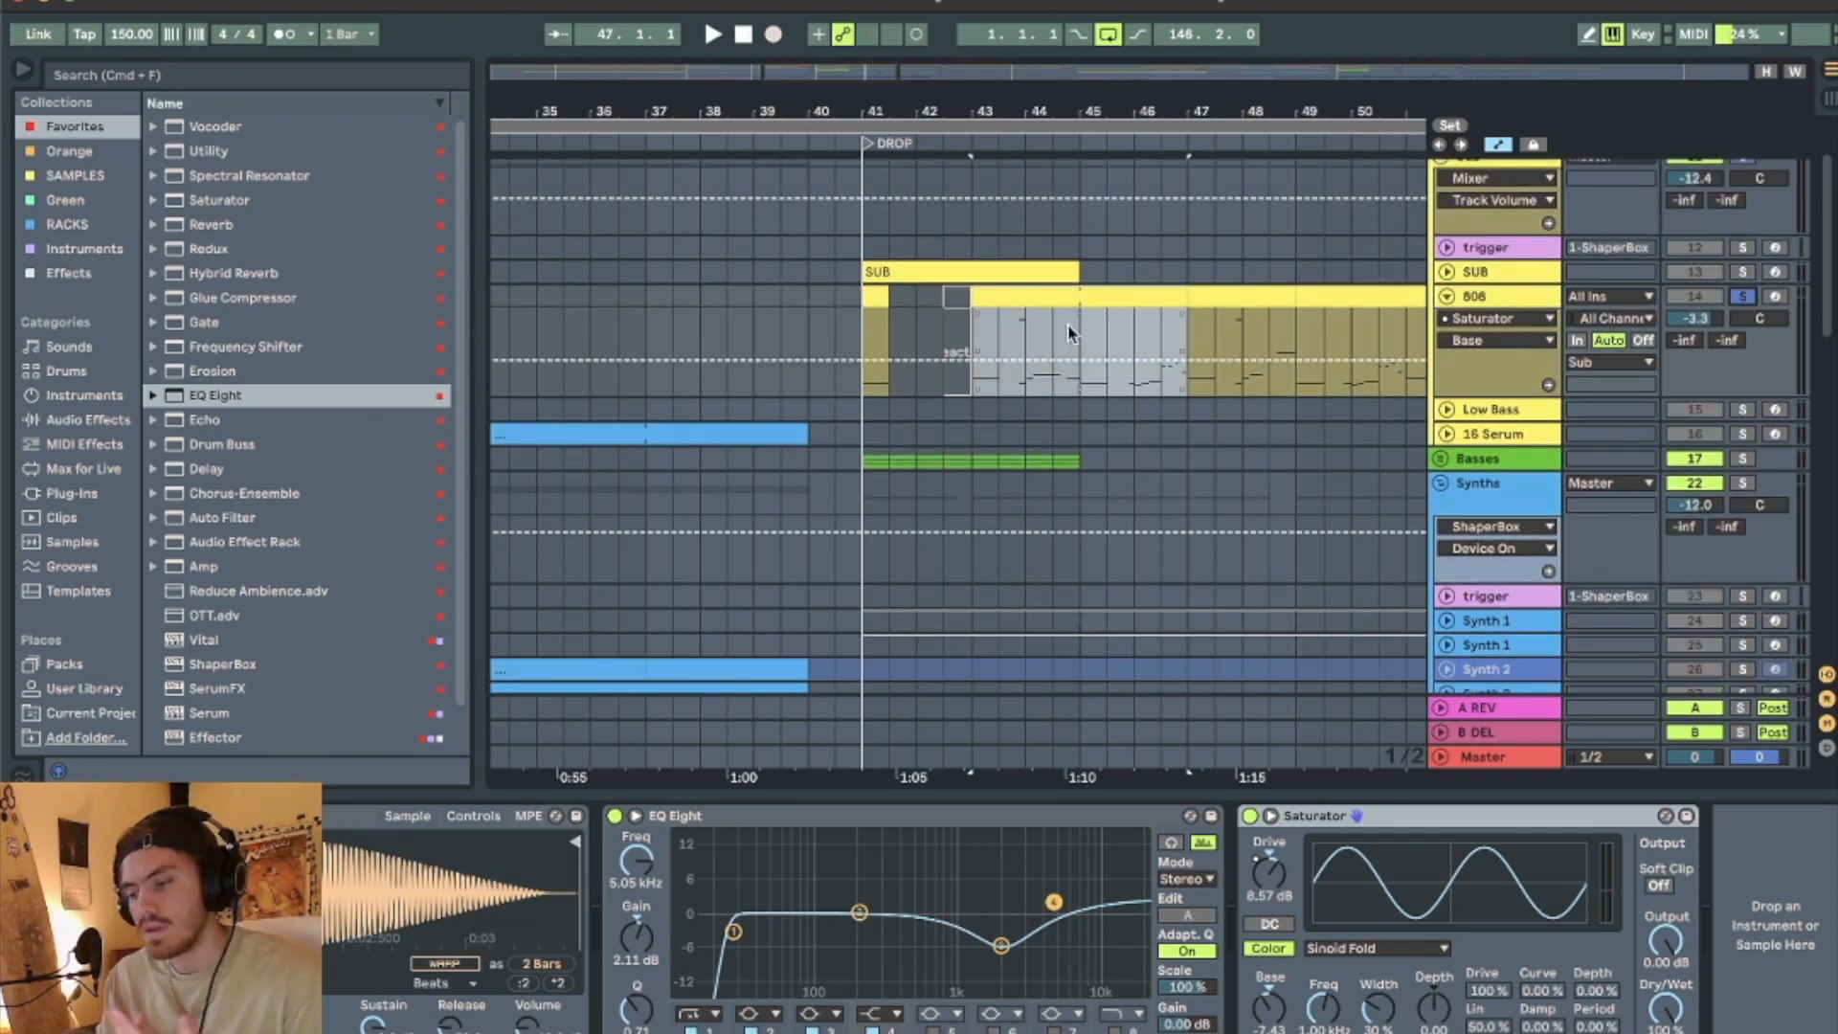
{"action": "key", "text": "space"}
{"action": "scroll", "coordinate": [1084, 488], "scroll_direction": "down", "scroll_amount": 5}
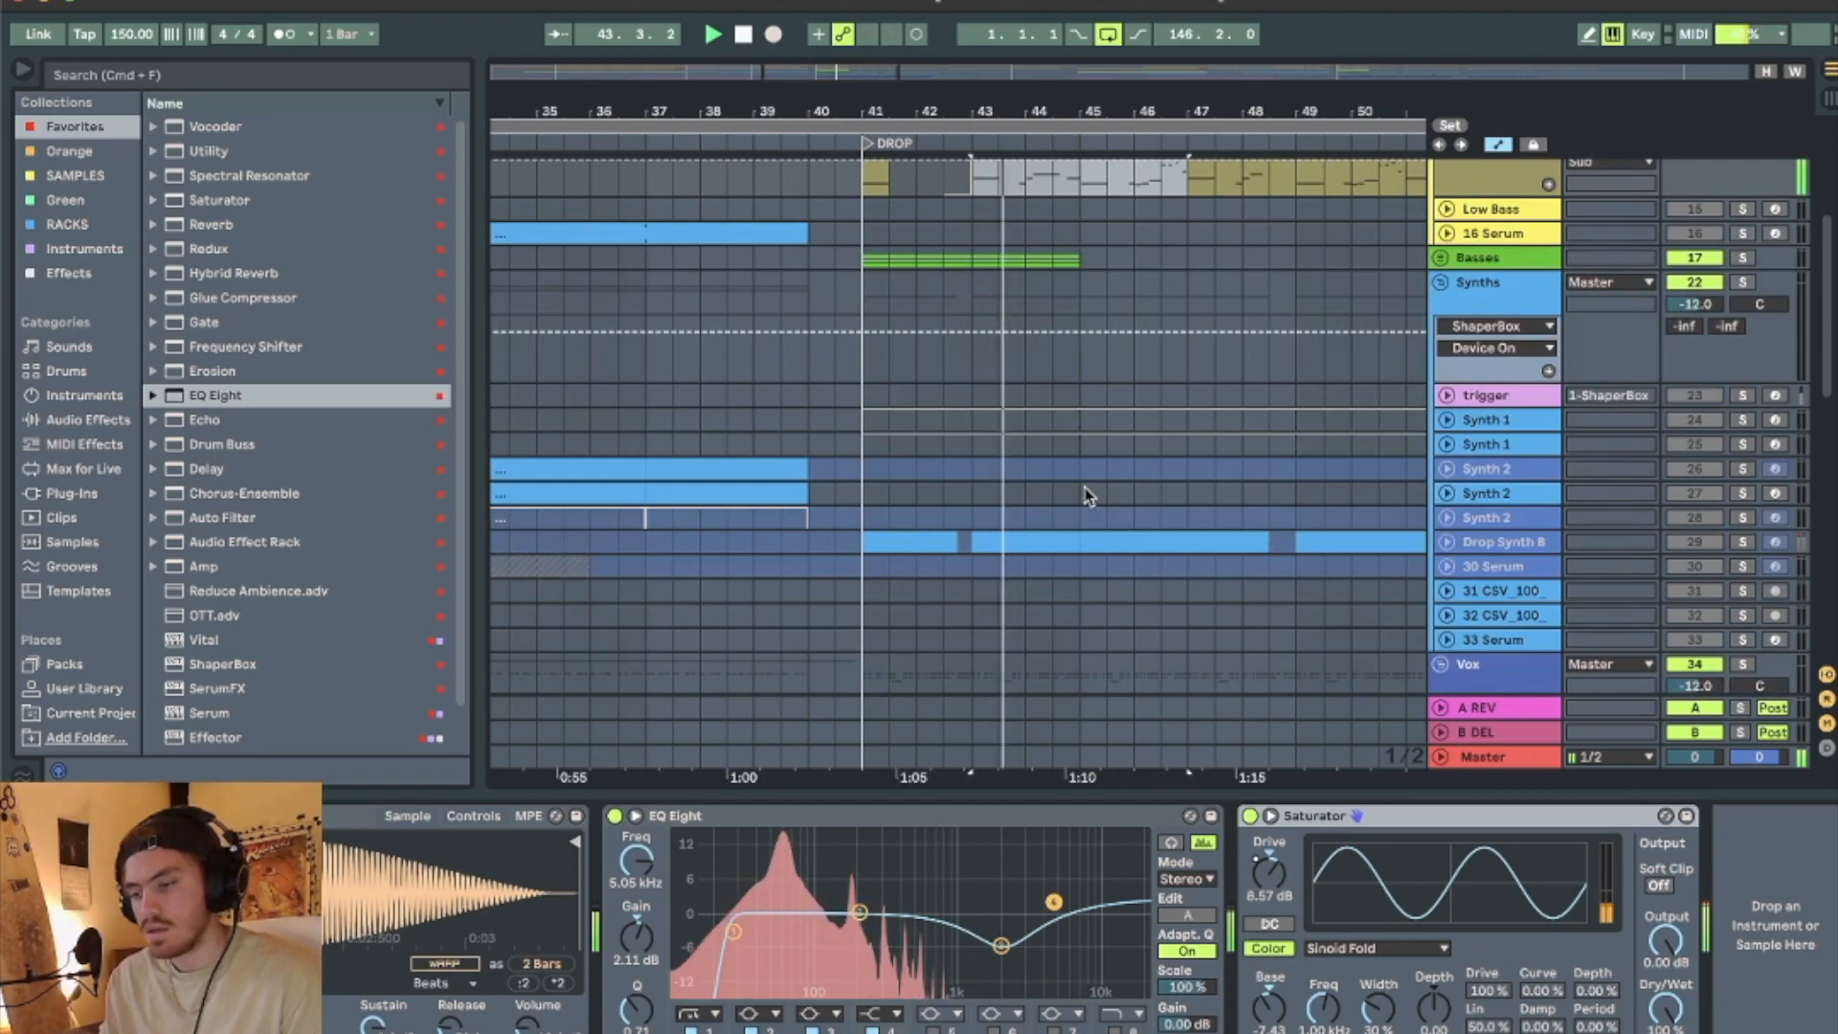
{"action": "scroll", "coordinate": [1084, 488], "scroll_direction": "up", "scroll_amount": 4}
{"action": "key", "text": "space"}
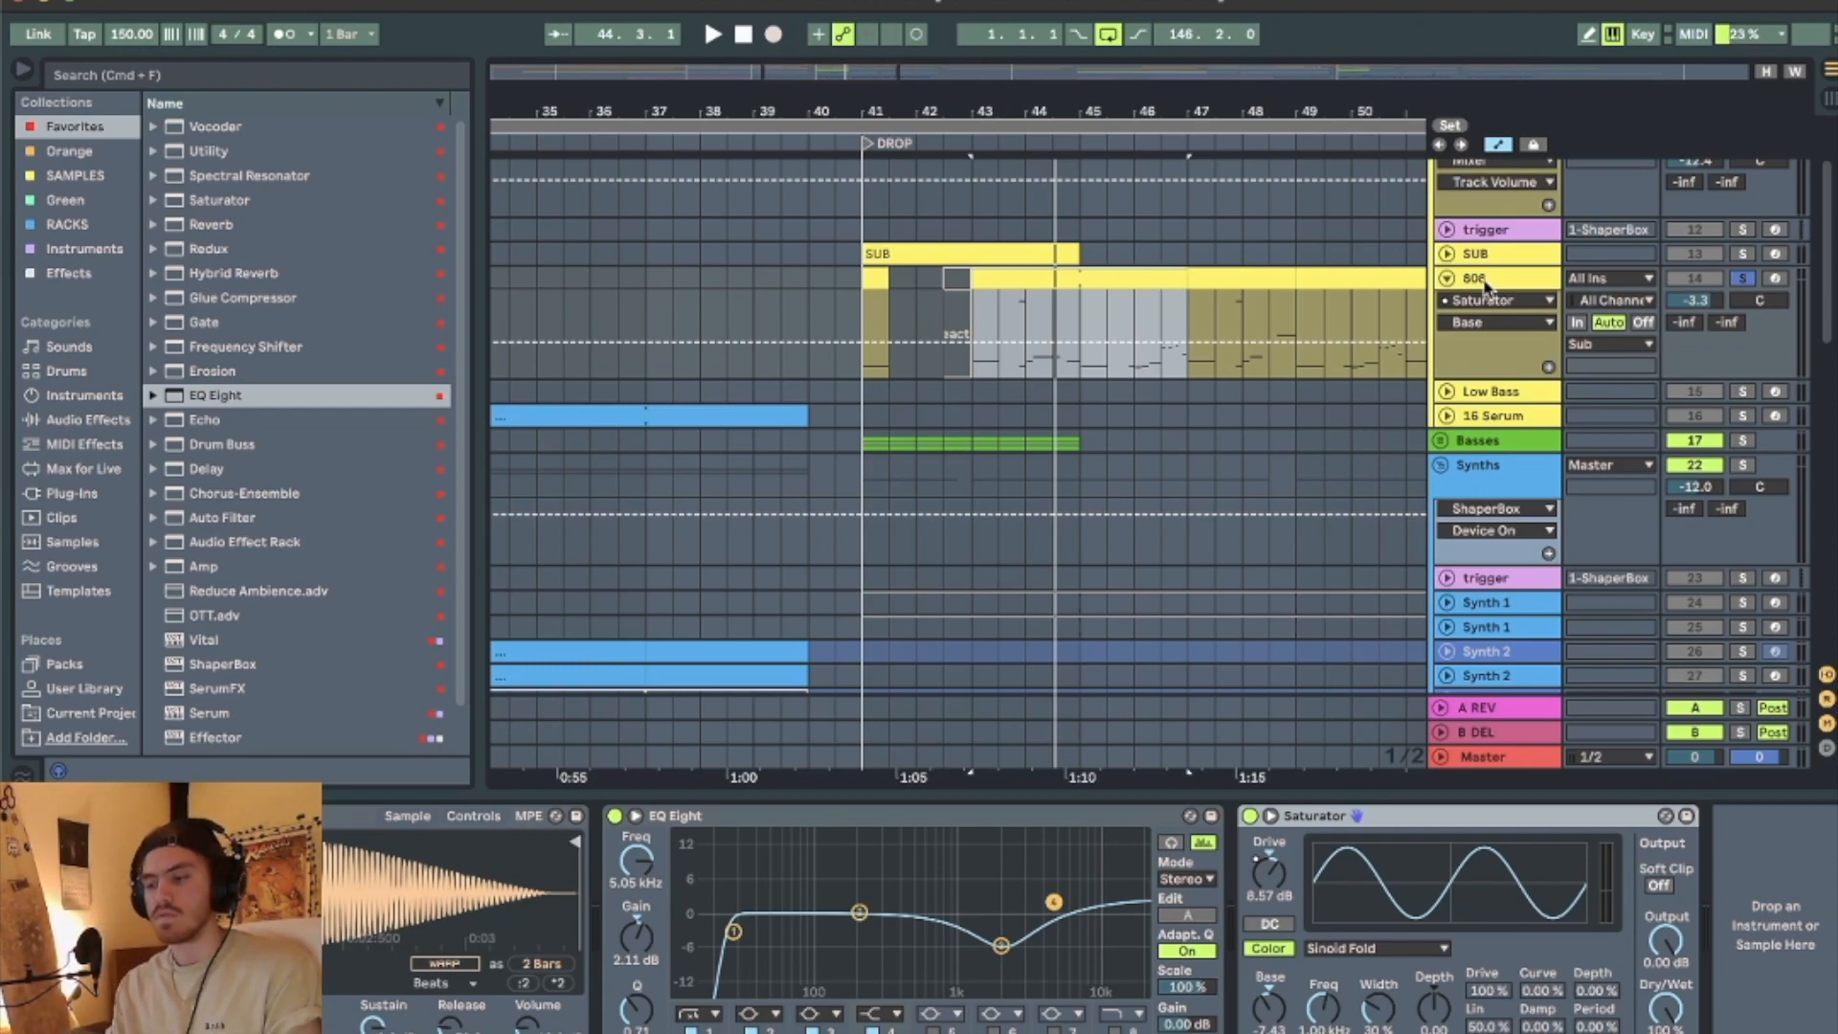
Compare the 808 in the full mix and in solo by toggling its solo while playing from bar 43.
{"action": "left_click", "coordinate": [1740, 281]}
{"action": "key", "text": "space"}
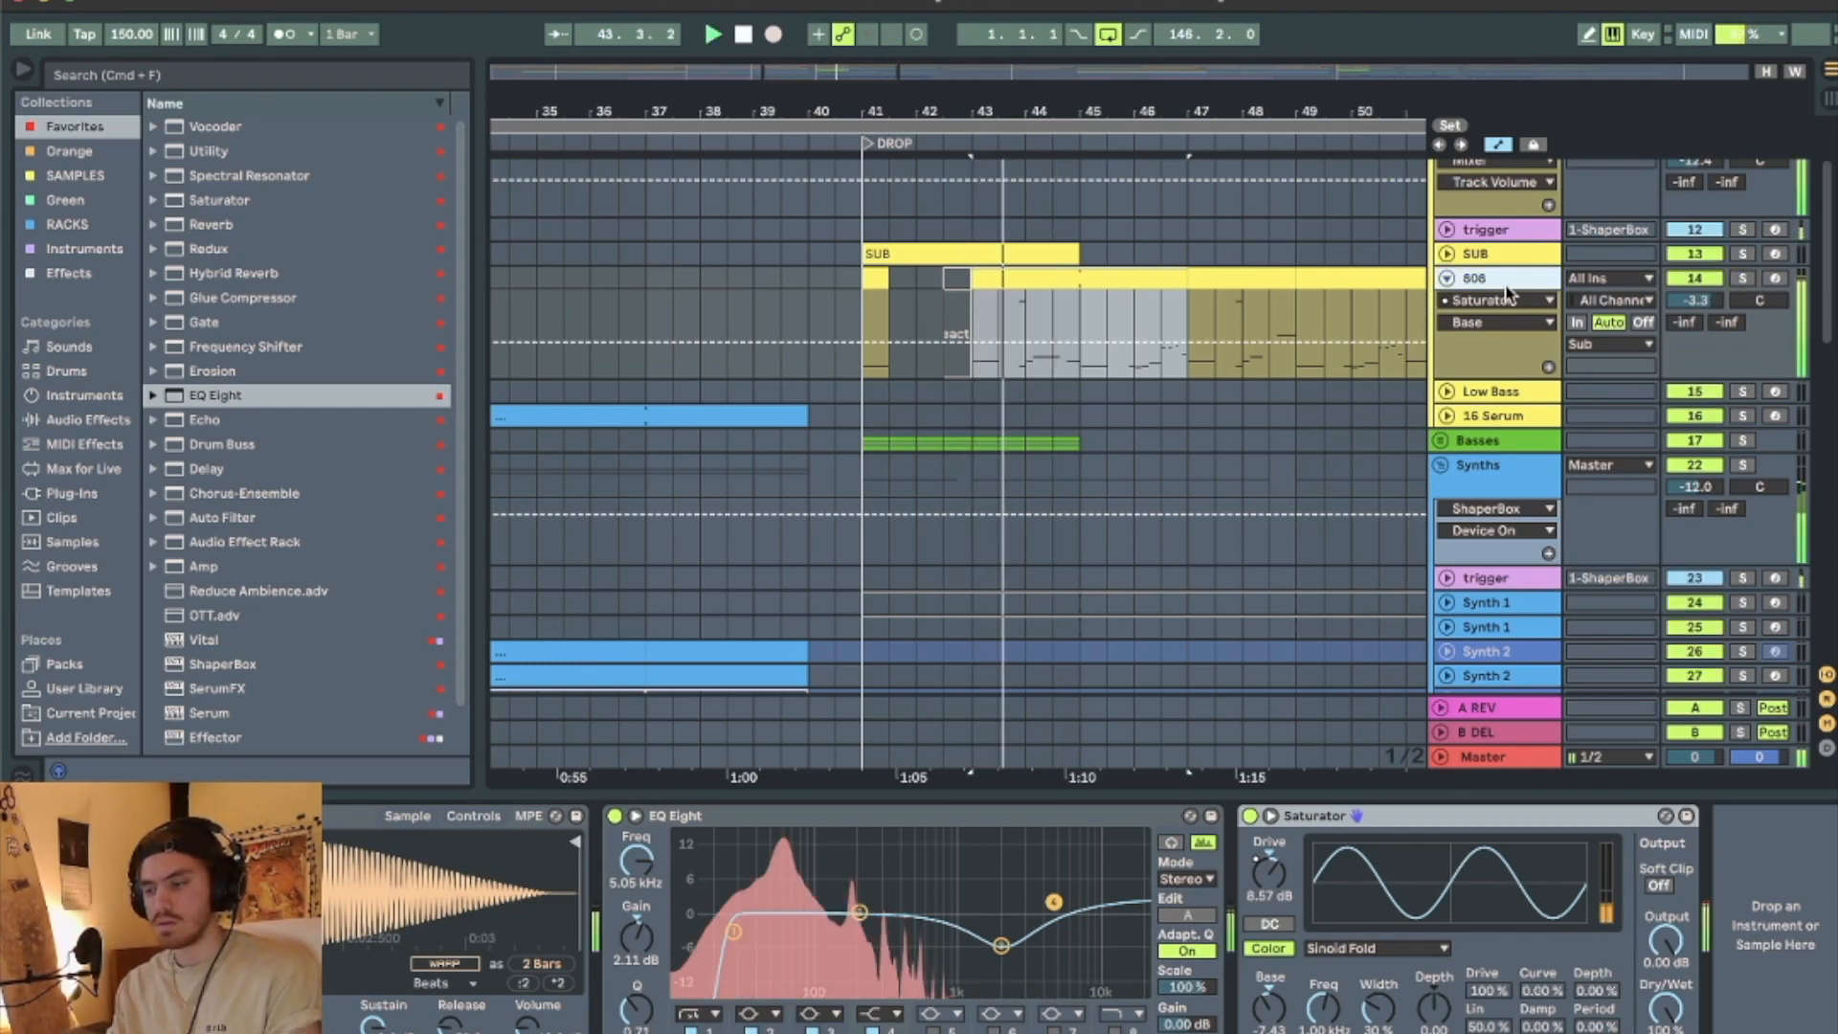
{"action": "left_click", "coordinate": [1741, 278]}
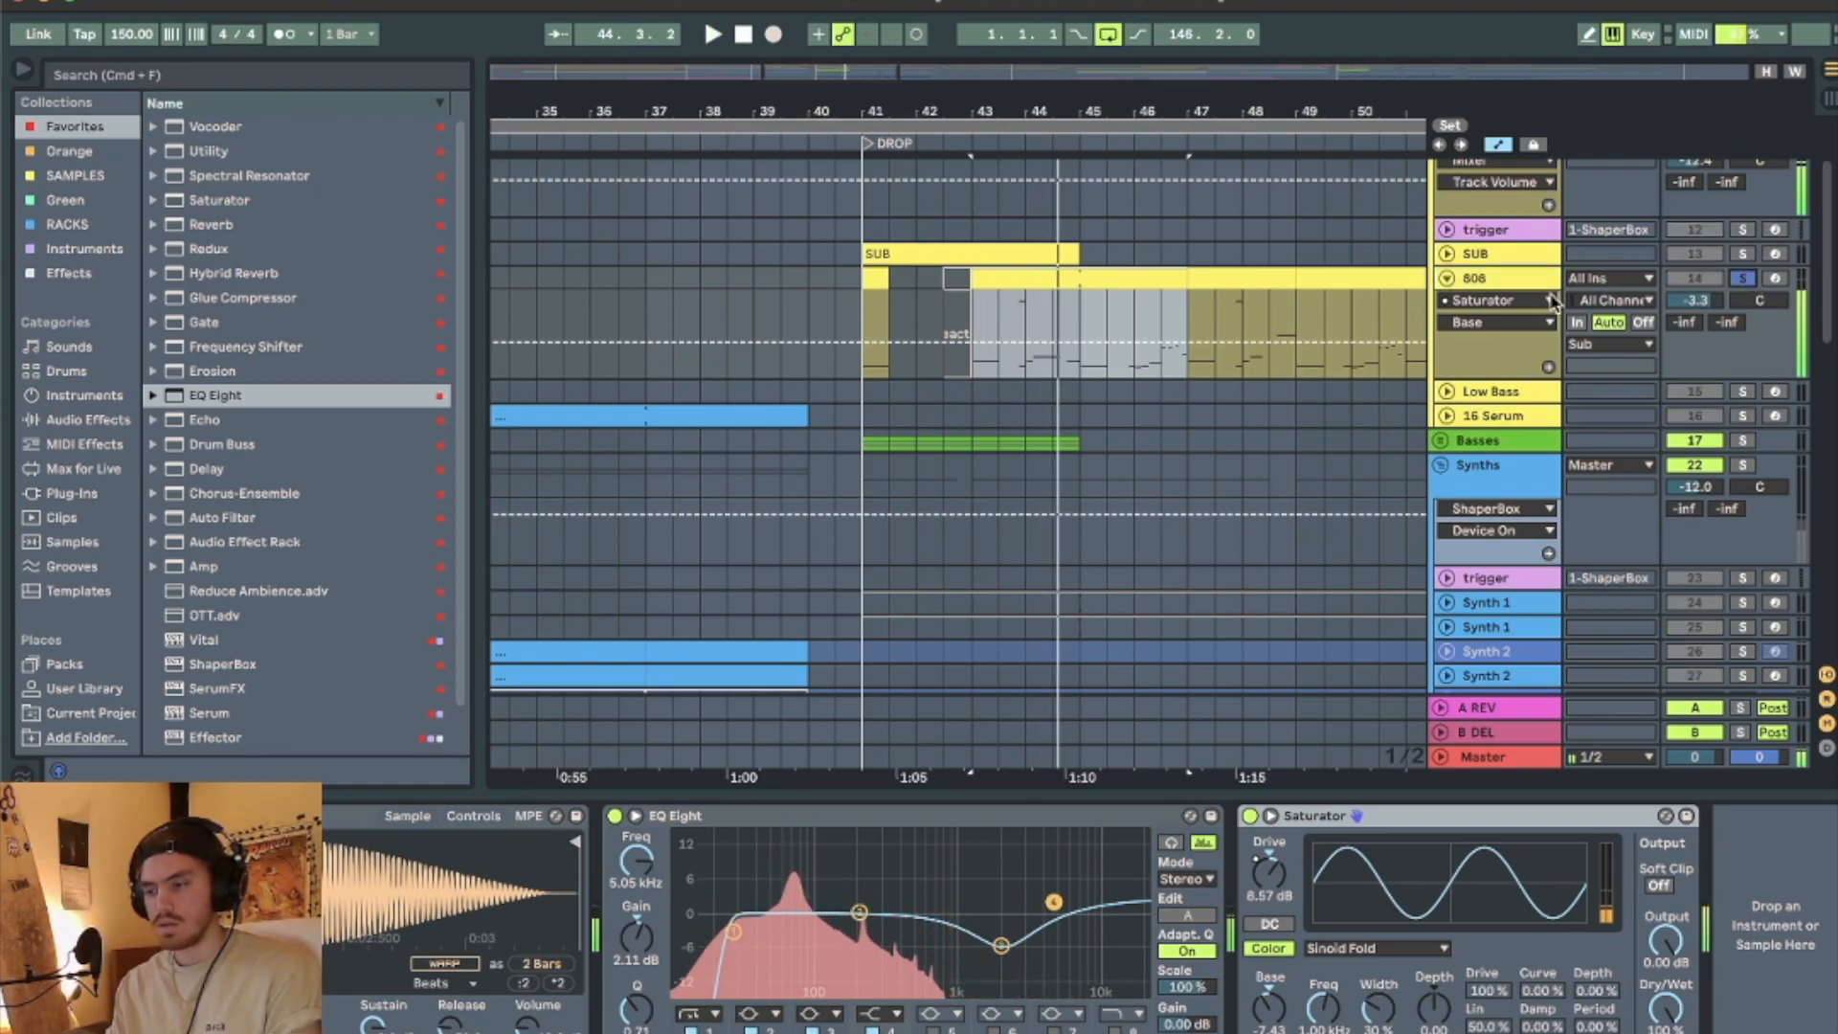
Add ShaperBox to the end of the 808 track's device chain and load its Volume shaper.
{"action": "scroll", "coordinate": [244, 421], "scroll_direction": "down", "scroll_amount": 2}
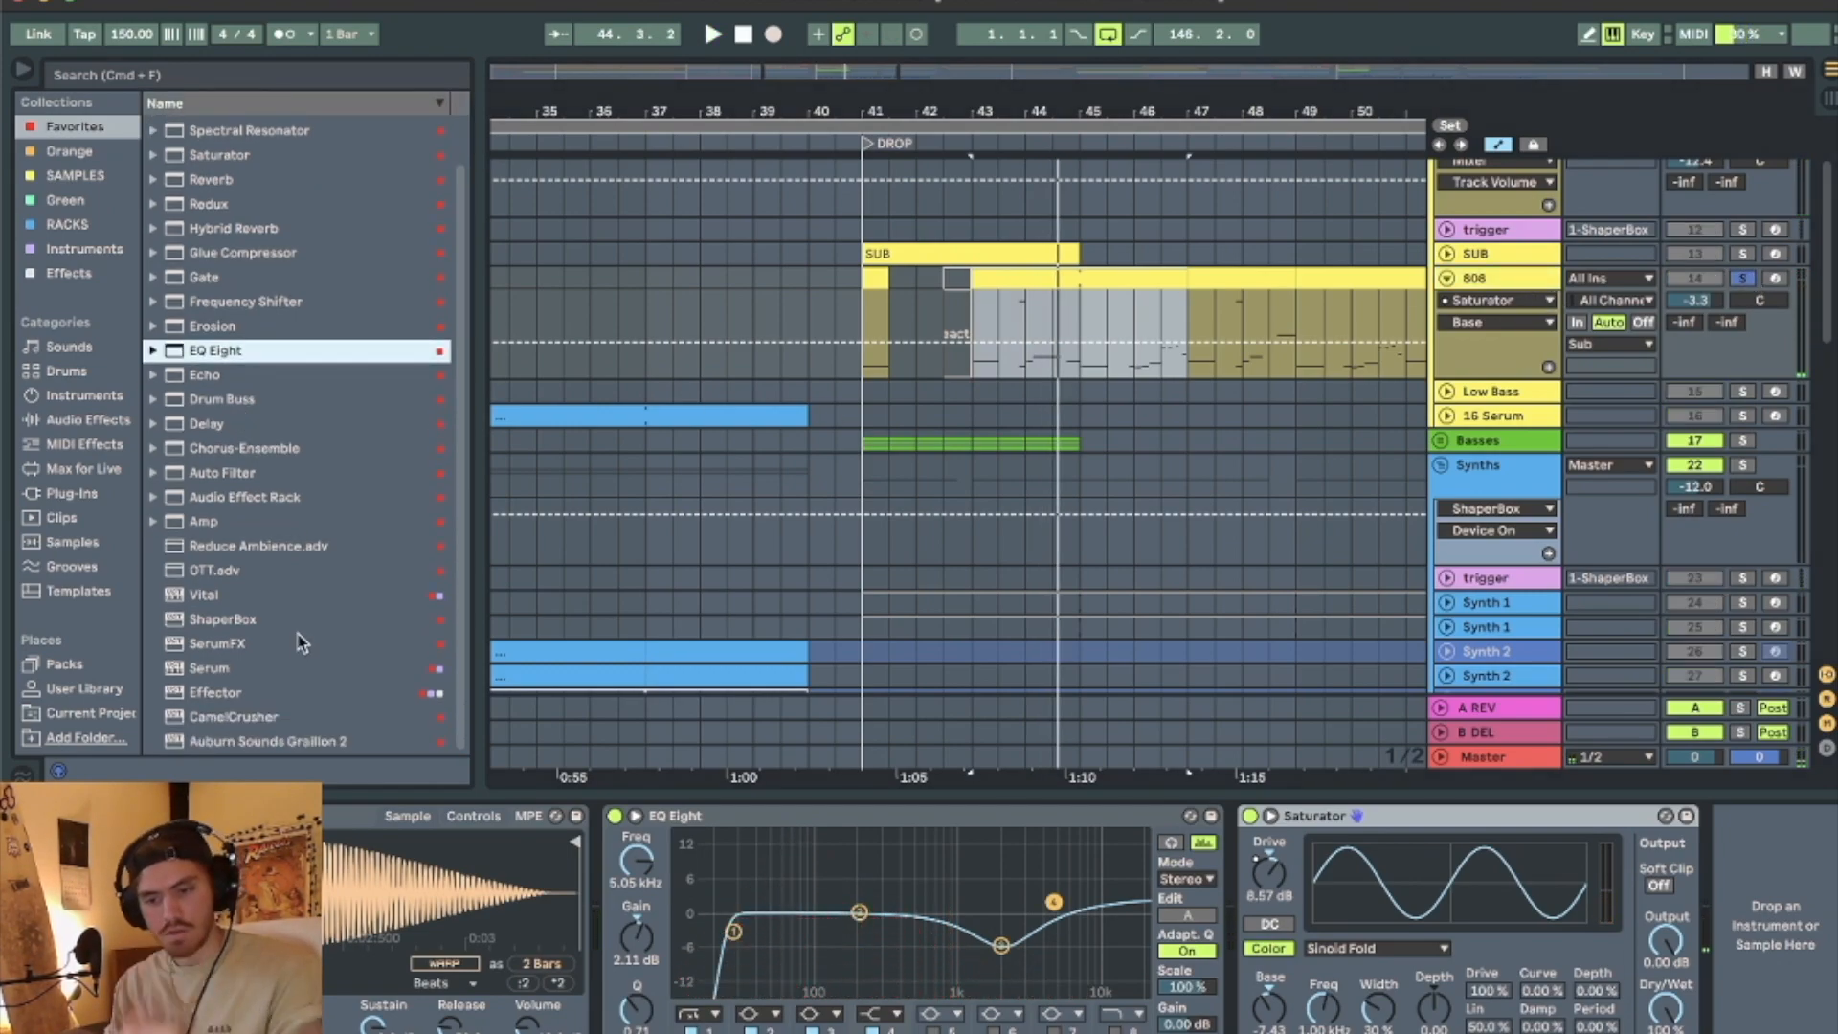
{"action": "left_click", "coordinate": [216, 623]}
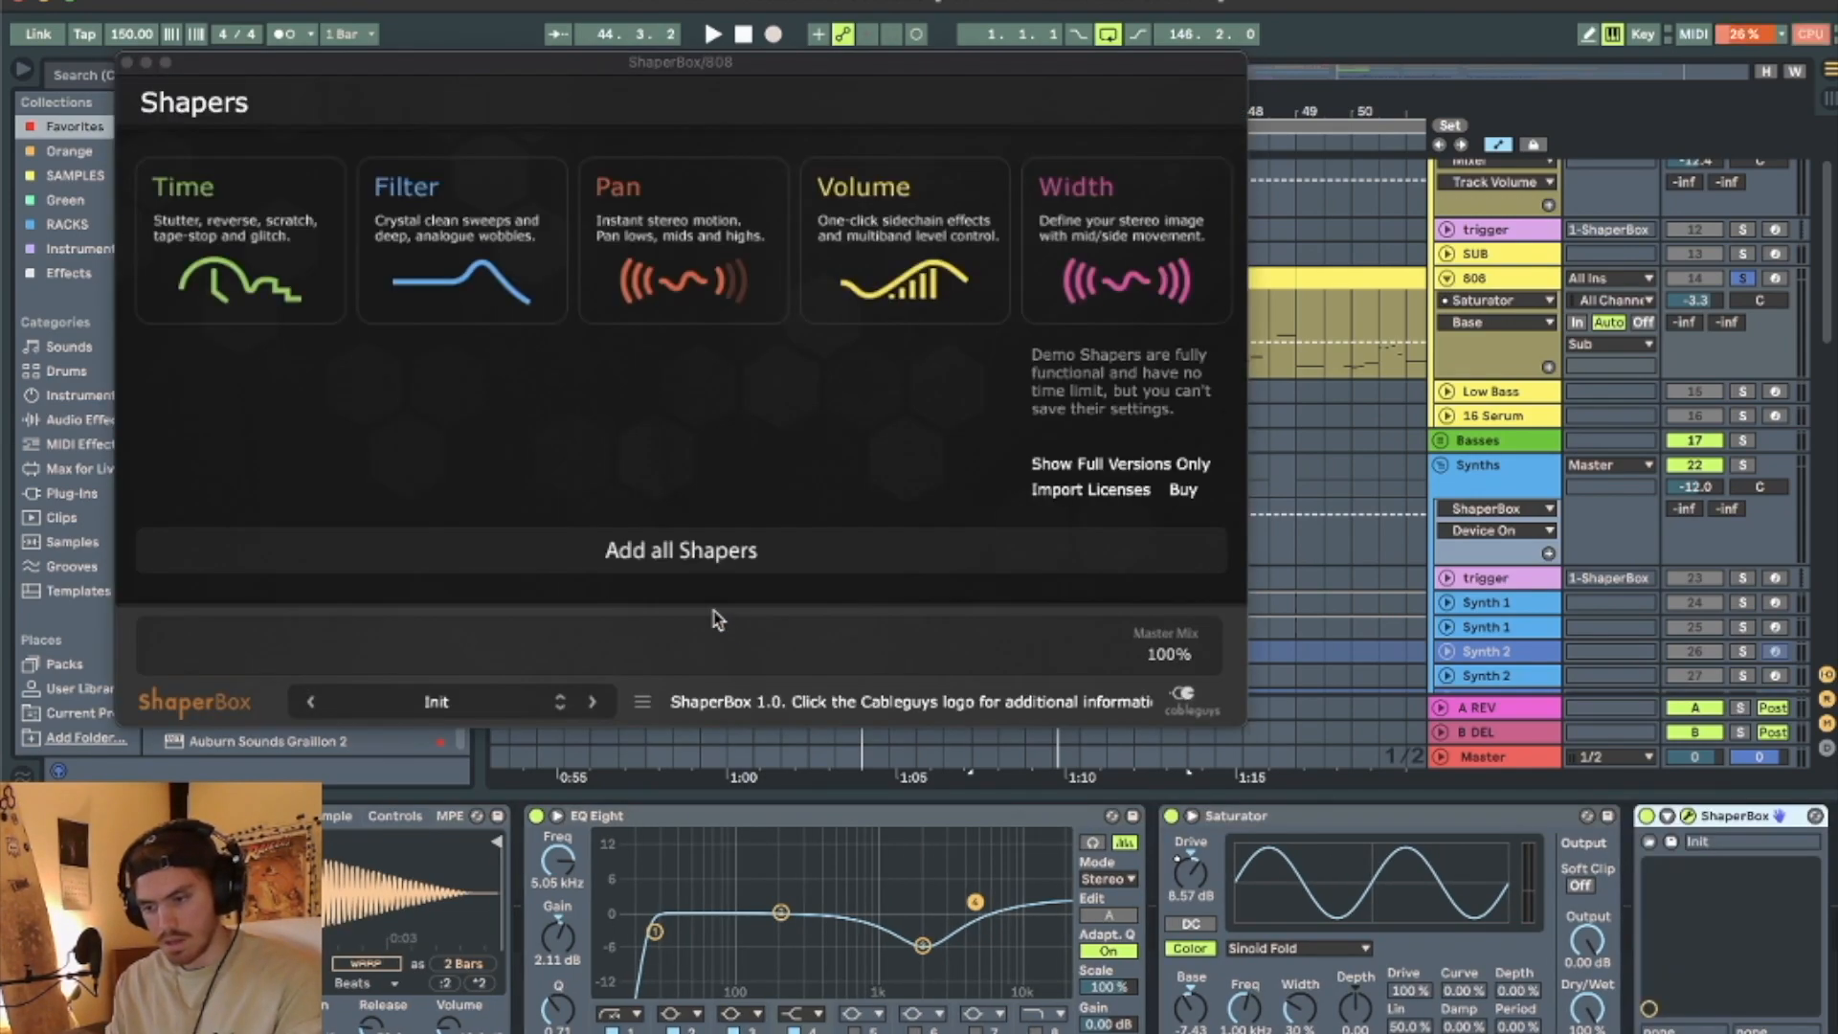
{"action": "left_click", "coordinate": [833, 288]}
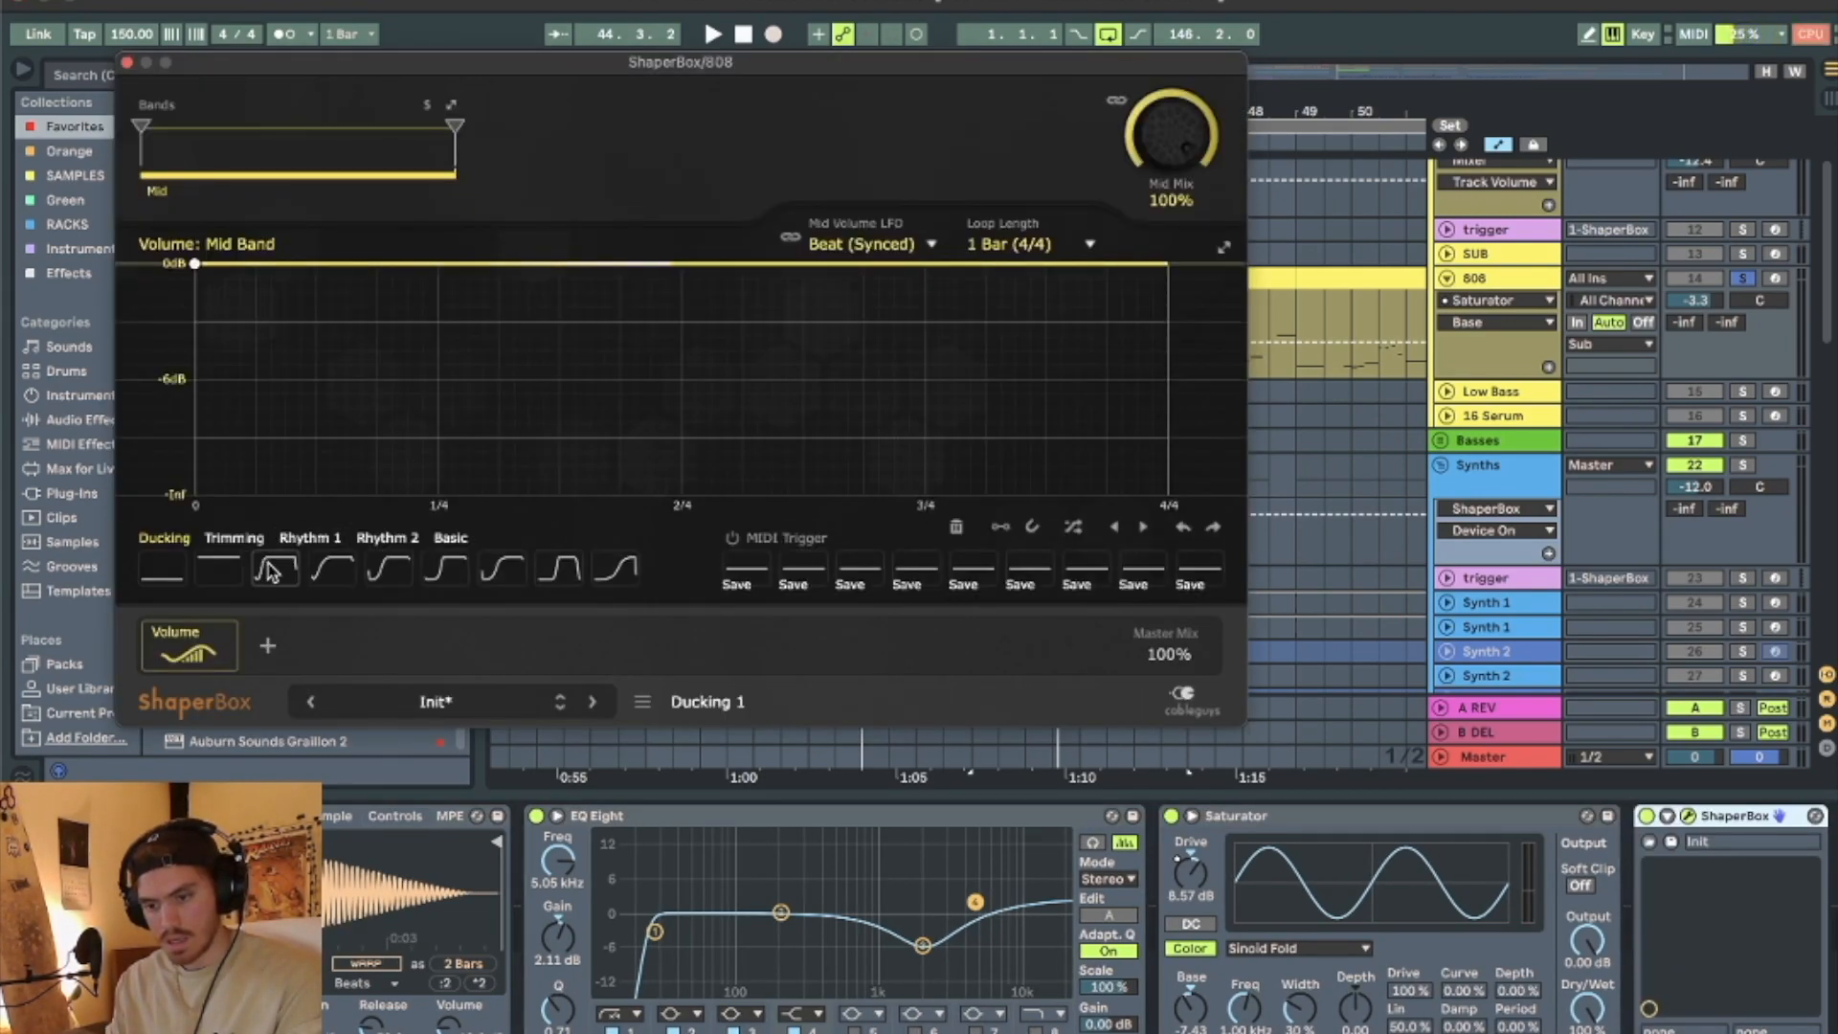
Apply a Ducking curve in the Volume shaper, pull its end point back to about 3/4, and set the loop length to 1/8.
{"action": "left_click", "coordinate": [273, 570]}
{"action": "left_click_drag", "start_coordinate": [1160, 263], "coordinate": [934, 269]}
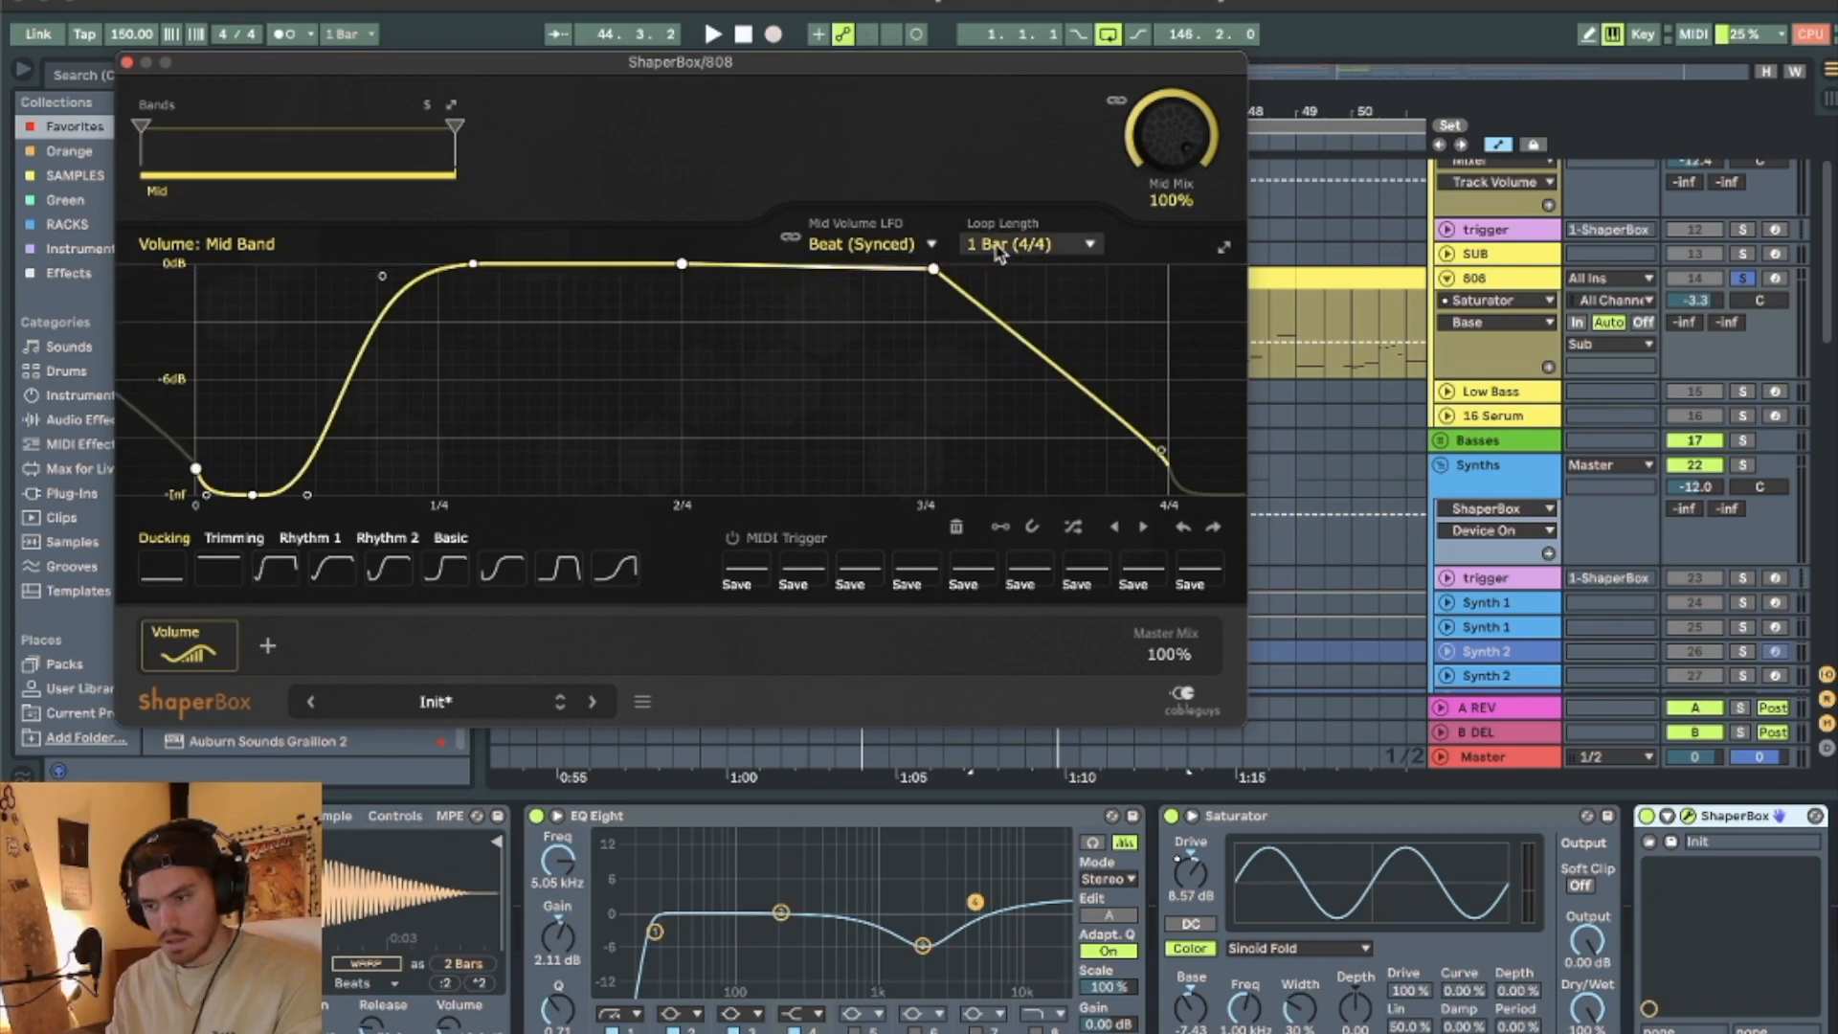
{"action": "left_click", "coordinate": [1015, 244]}
{"action": "left_click", "coordinate": [1011, 401]}
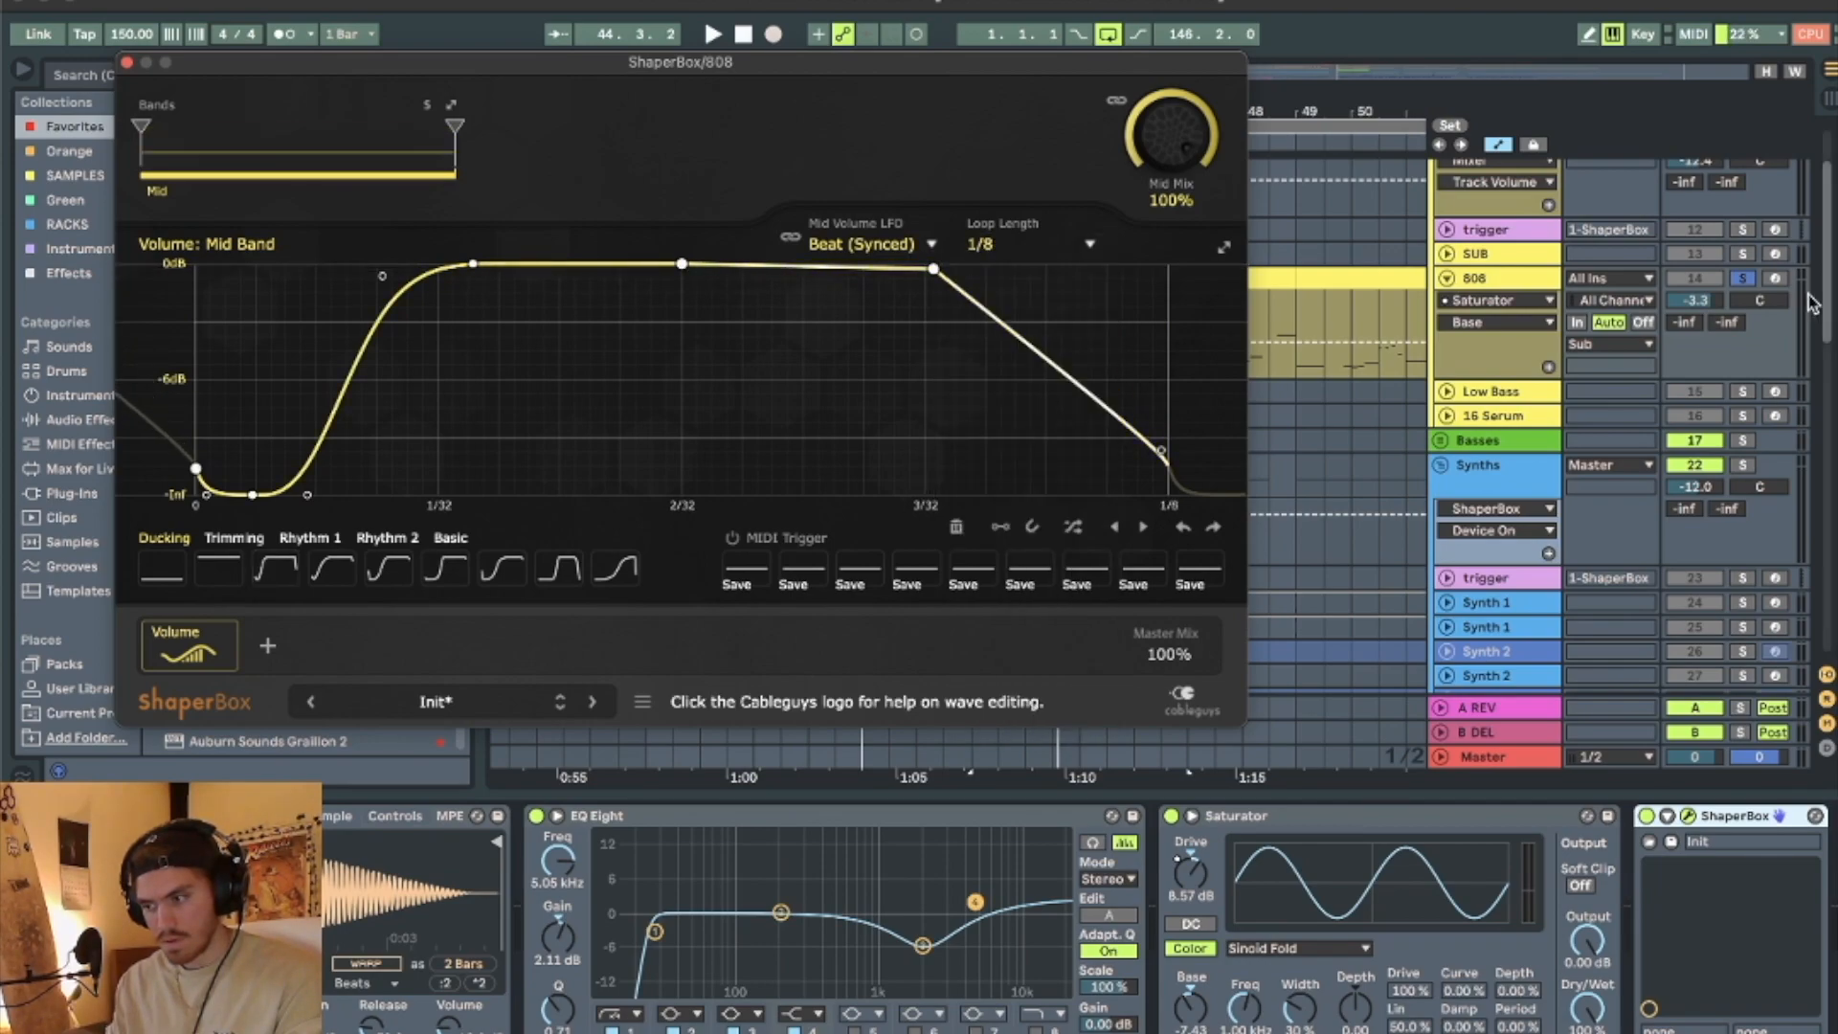
Audition the ShaperBox ducking on the soloed 808, close the plug-in window, and switch the 808's solo off.
{"action": "key", "text": "space"}
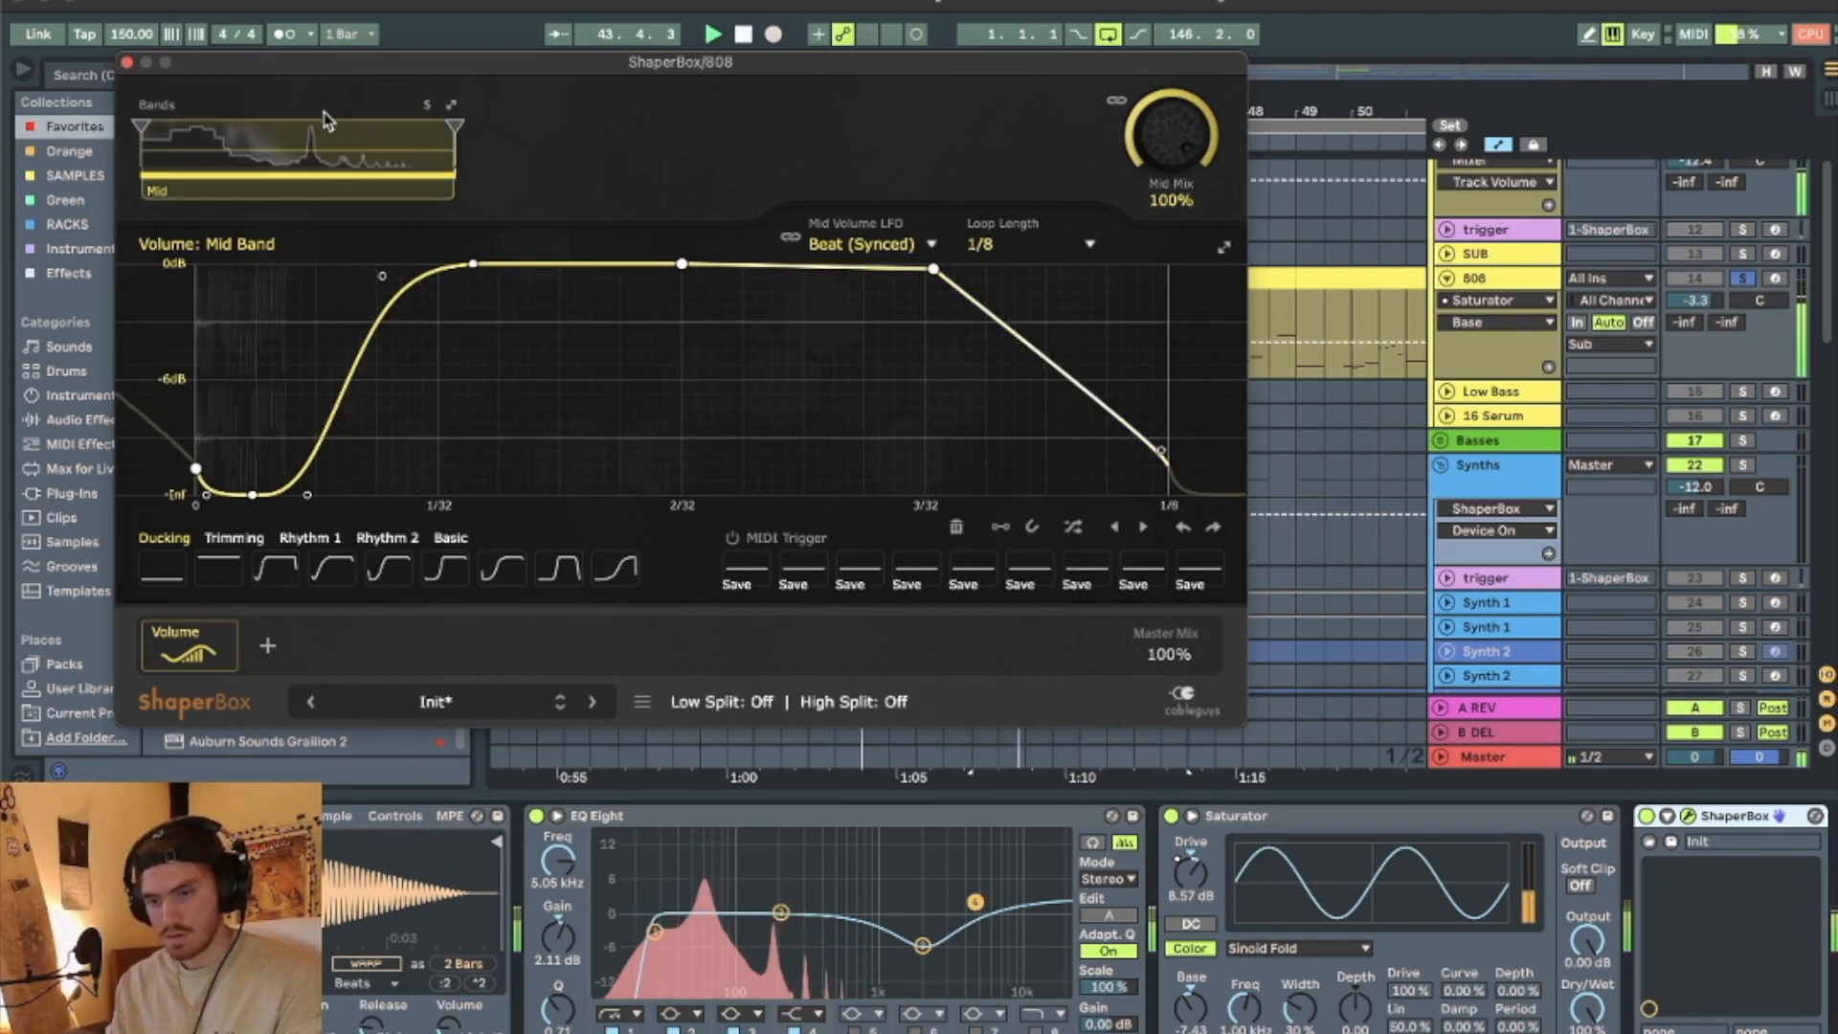
{"action": "left_click", "coordinate": [127, 63]}
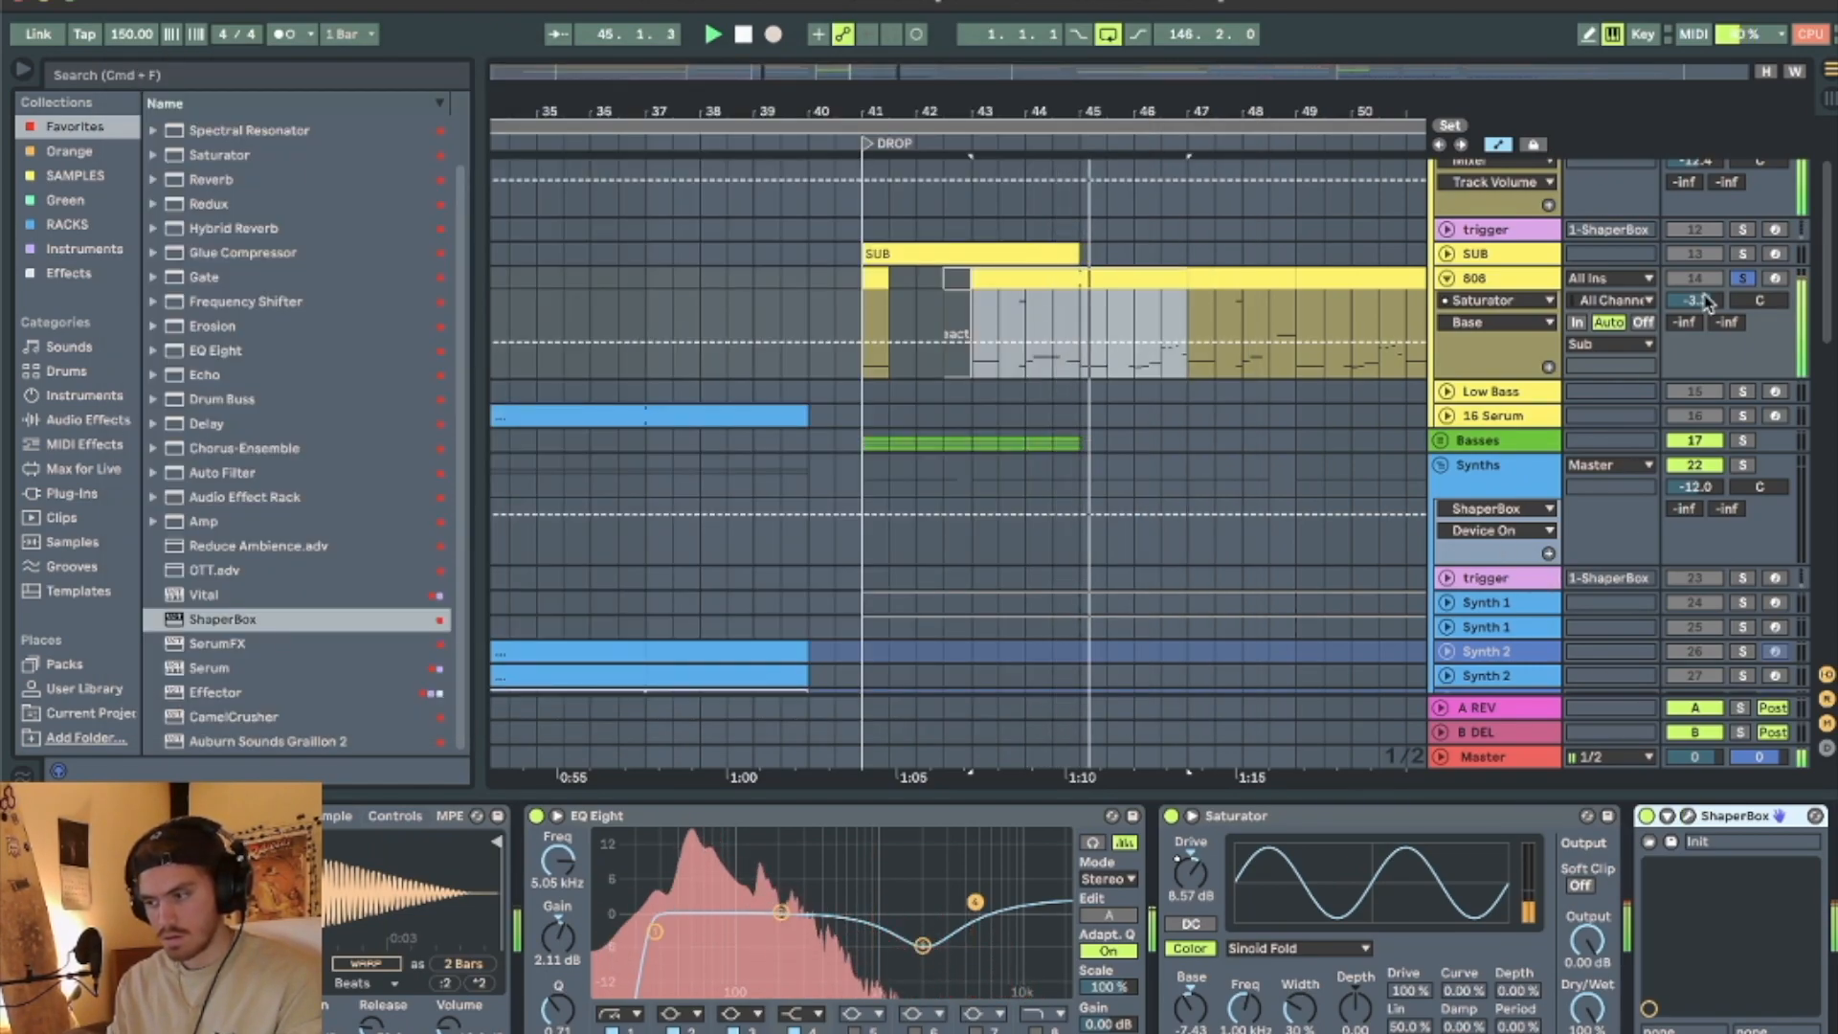
{"action": "left_click", "coordinate": [1743, 279]}
Play the drop from bar 43 in the full mix to hear the ducked 808 in context.
{"action": "key", "text": "space"}
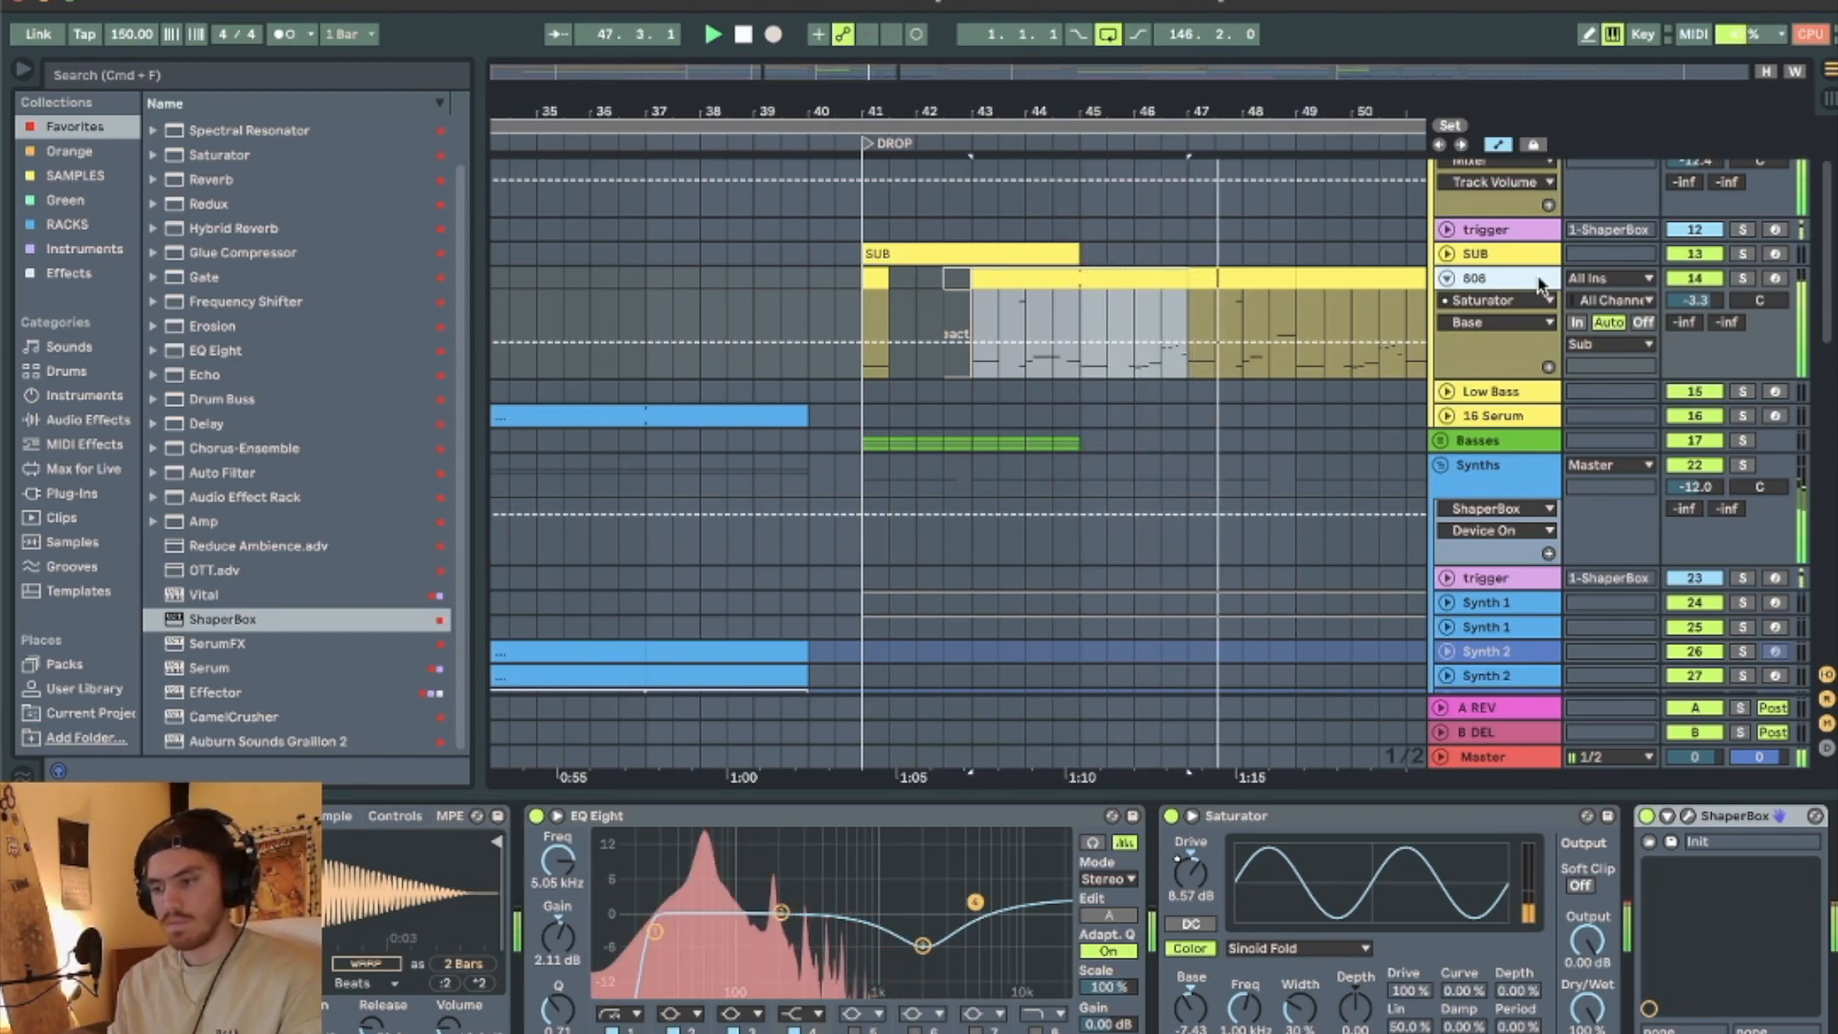
{"action": "left_click_drag", "start_coordinate": [1242, 109], "coordinate": [1051, 109]}
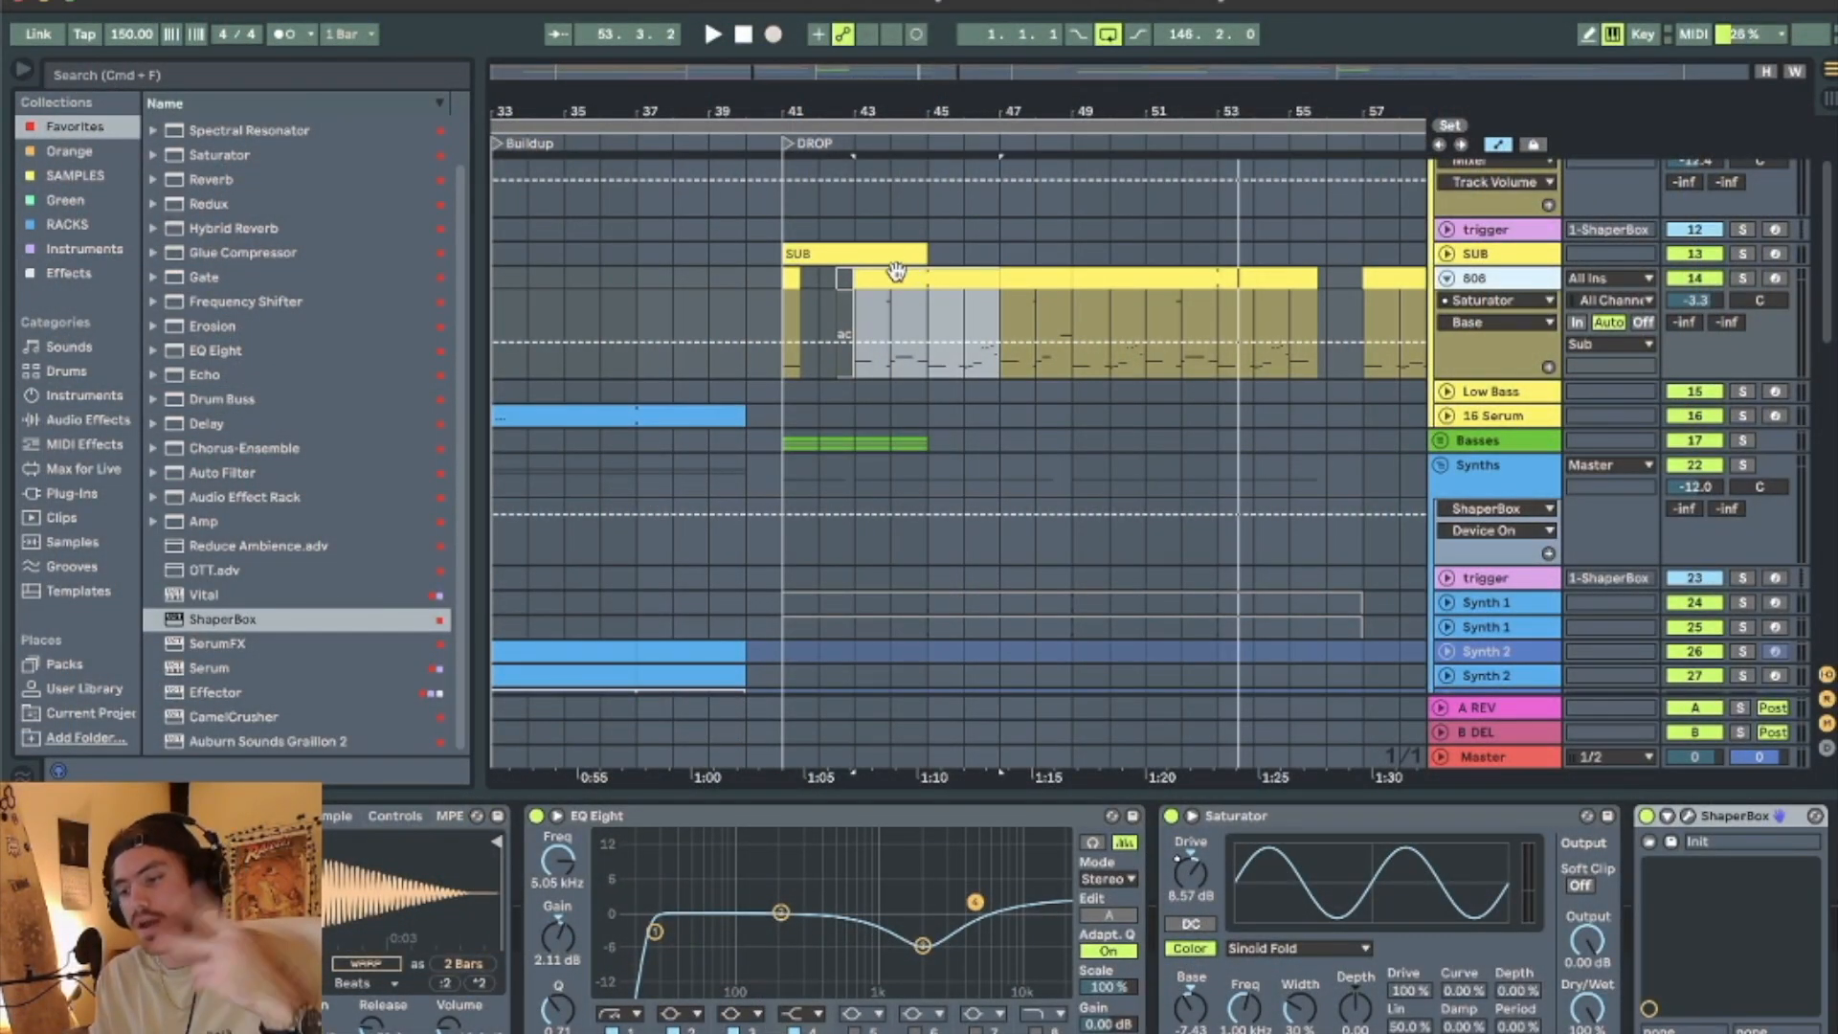
{"action": "key", "text": "space"}
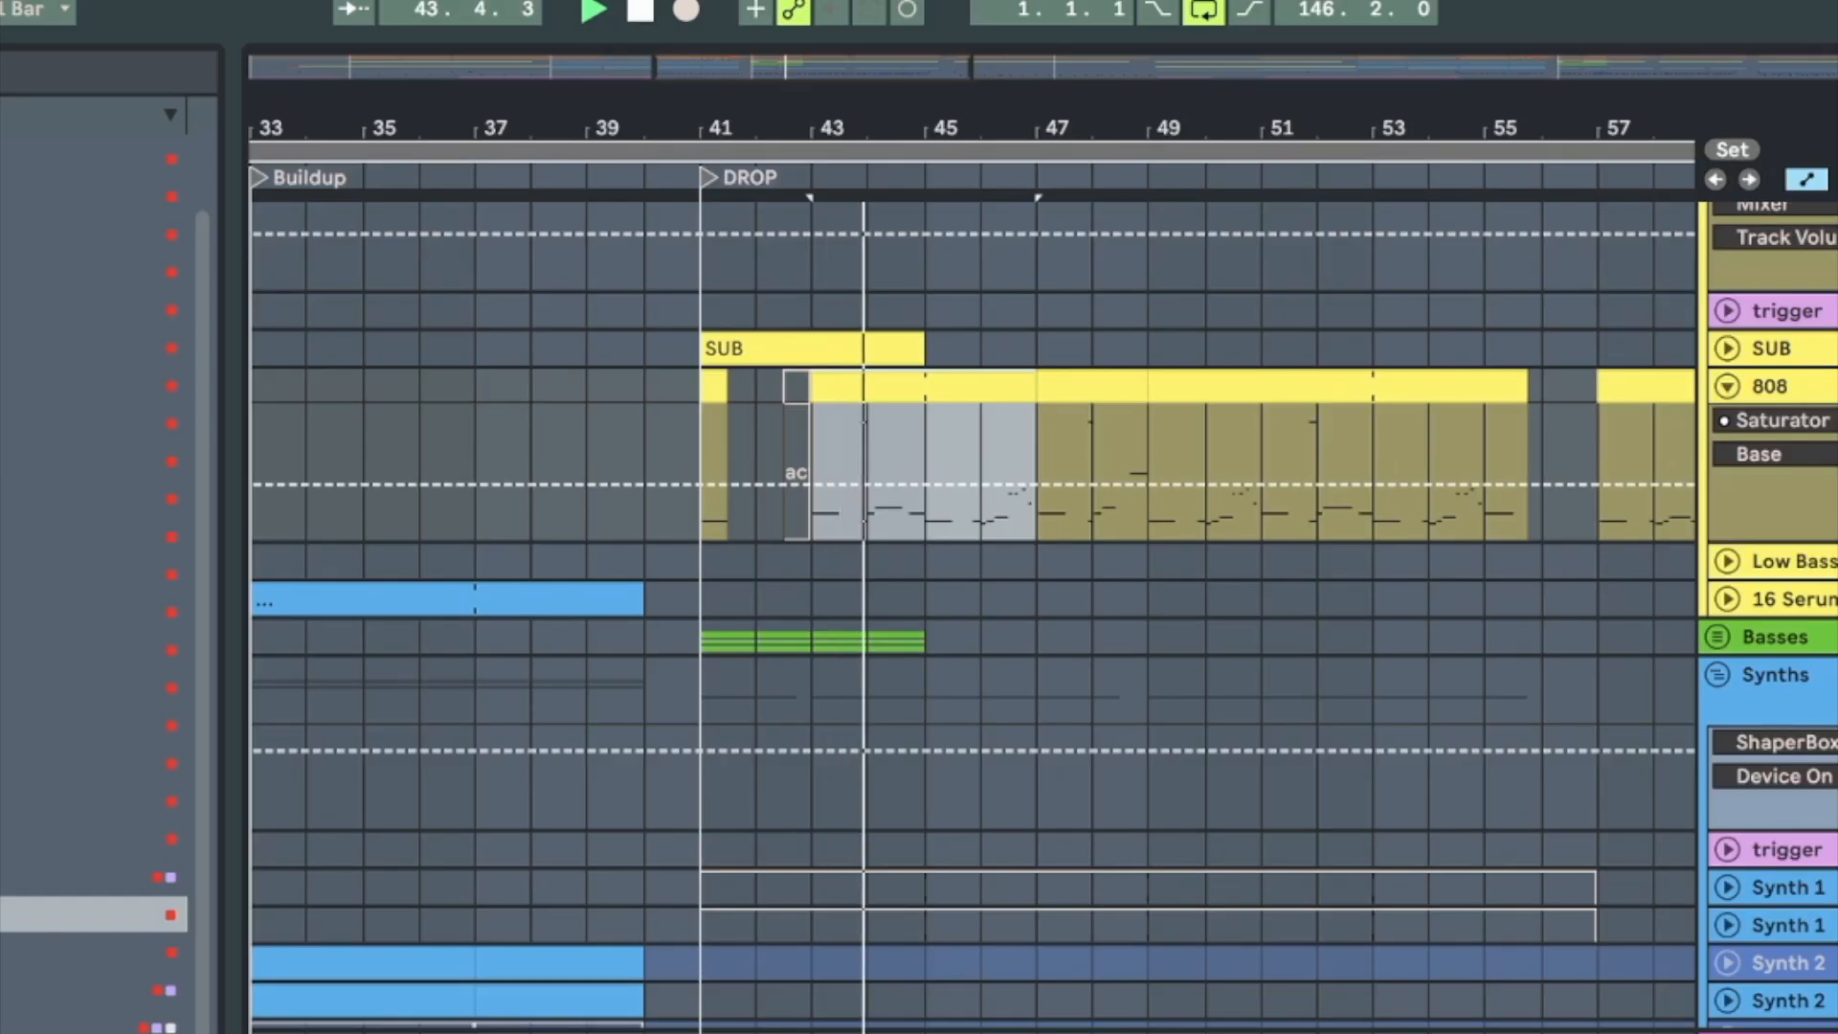